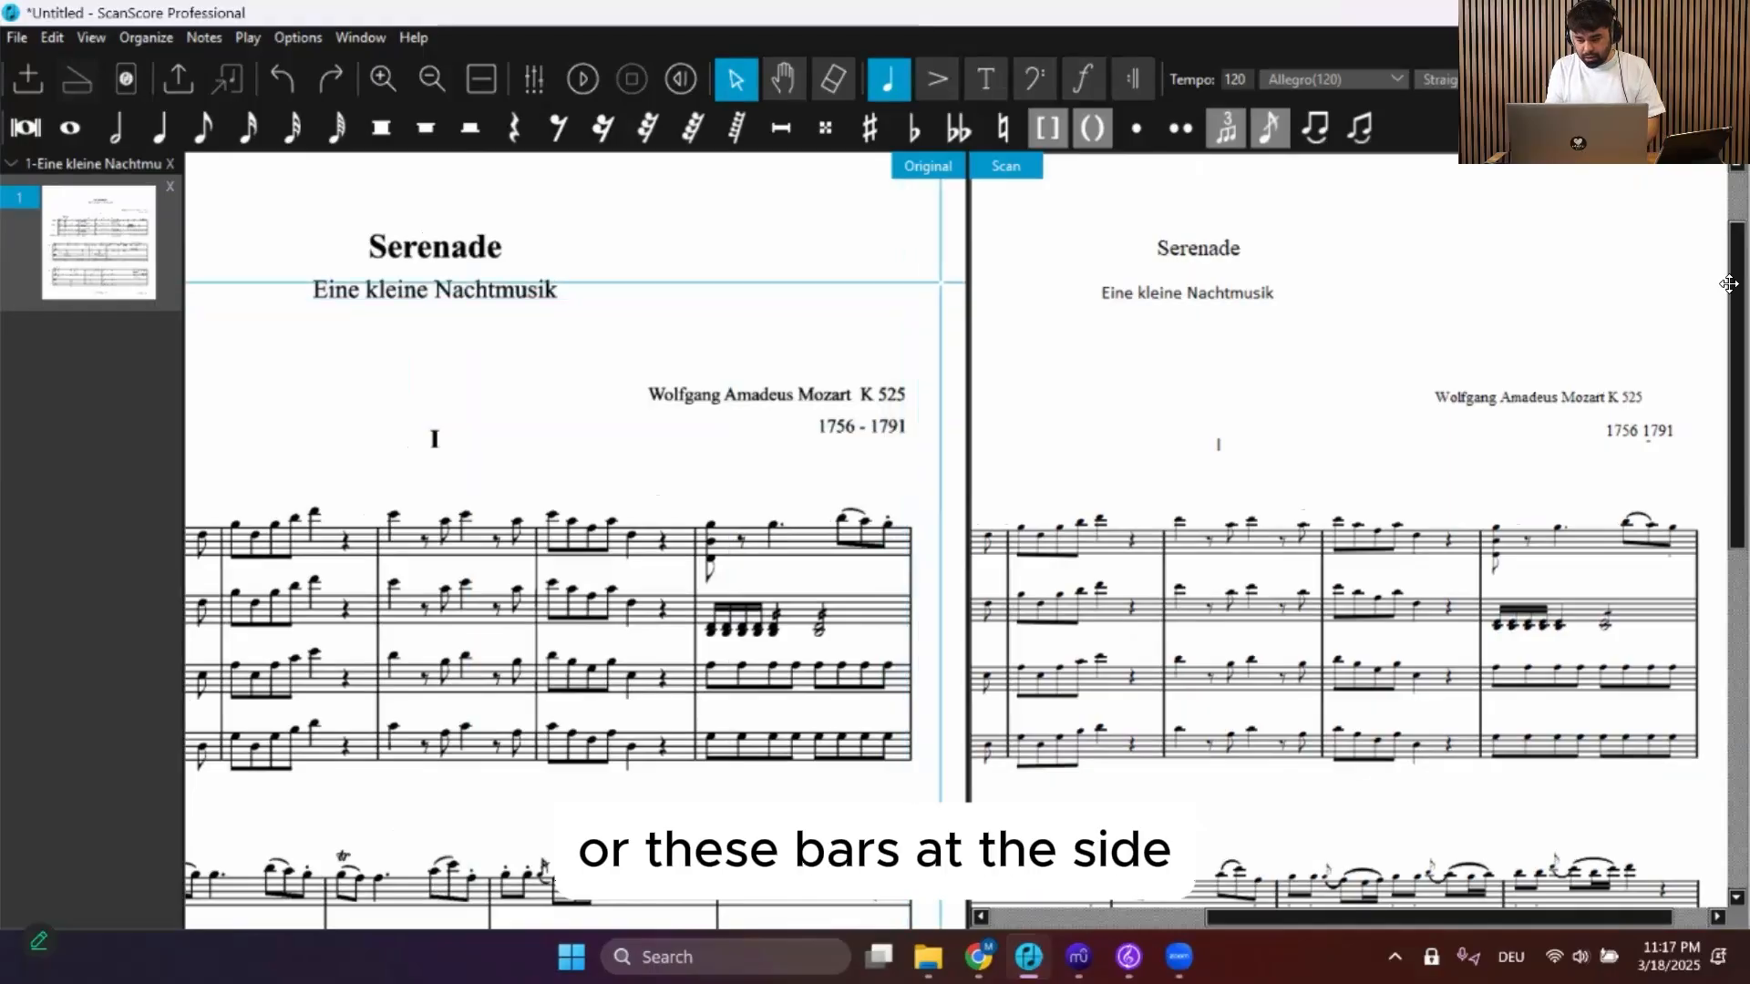
Switch to Drag mode and pan around the score to compare the original with the scan
mouse_move(1729, 283)
left_mouse_down()
mouse_move(1729, 369)
mouse_move(1729, 278)
left_mouse_up()
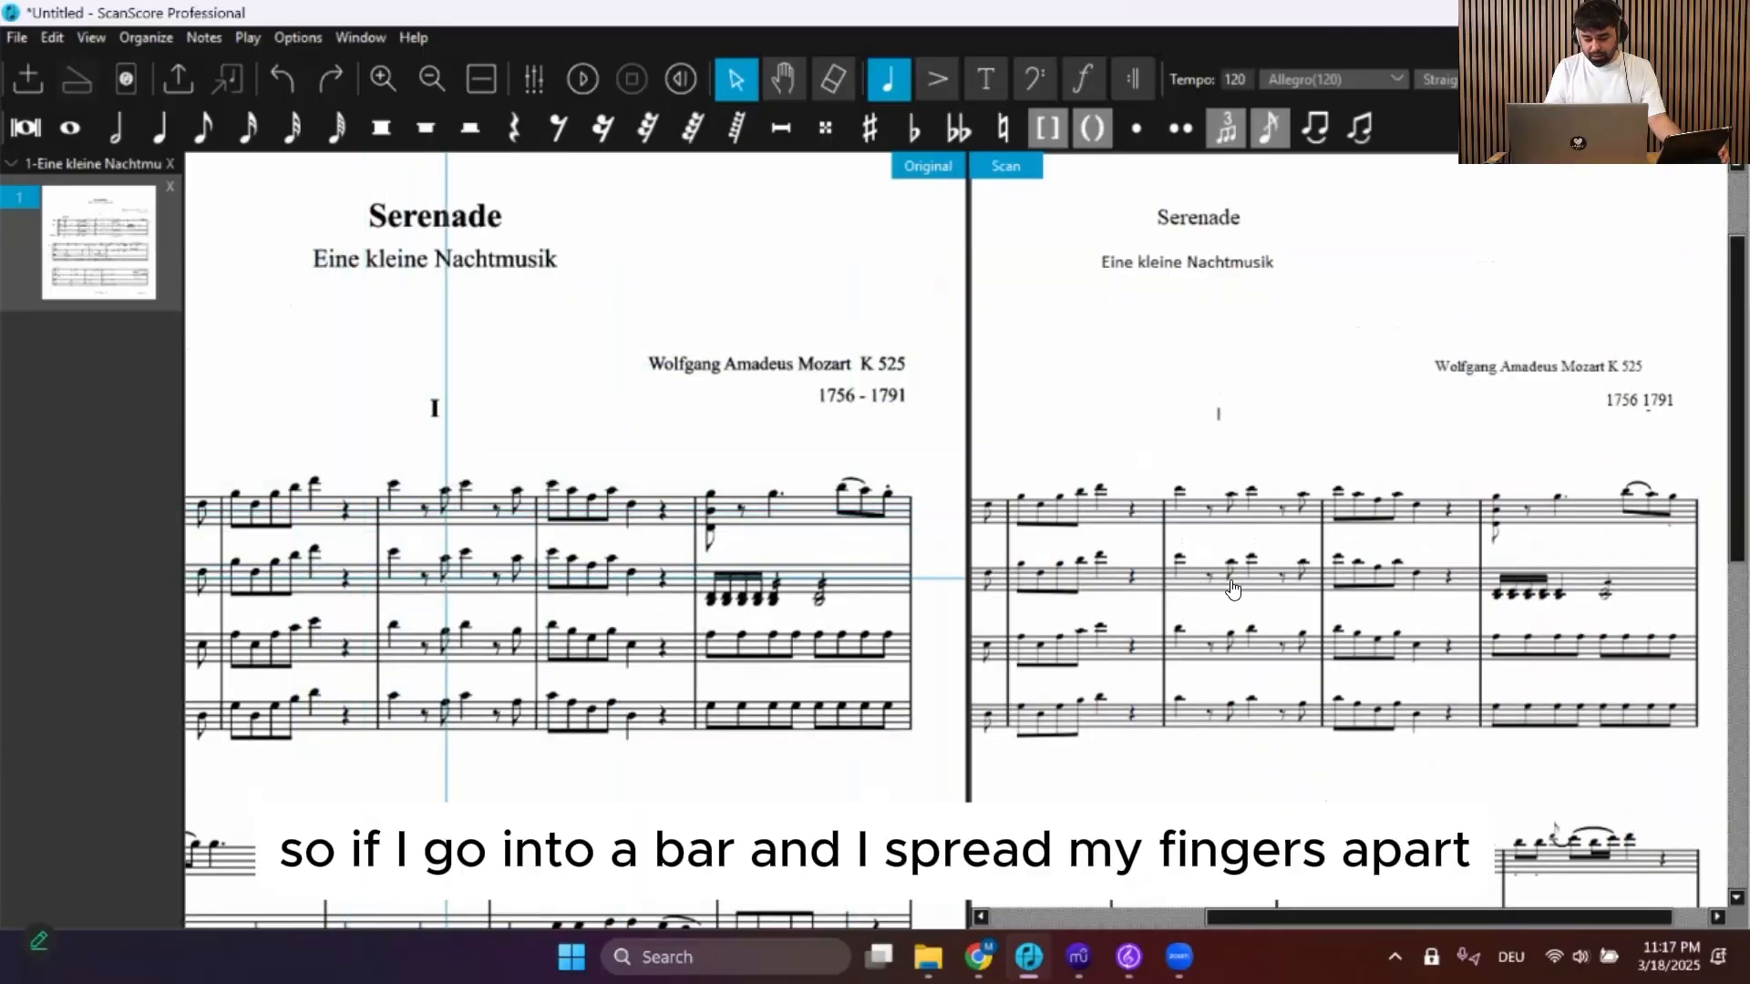
scroll(1232, 589, "up", 5, "ctrl")
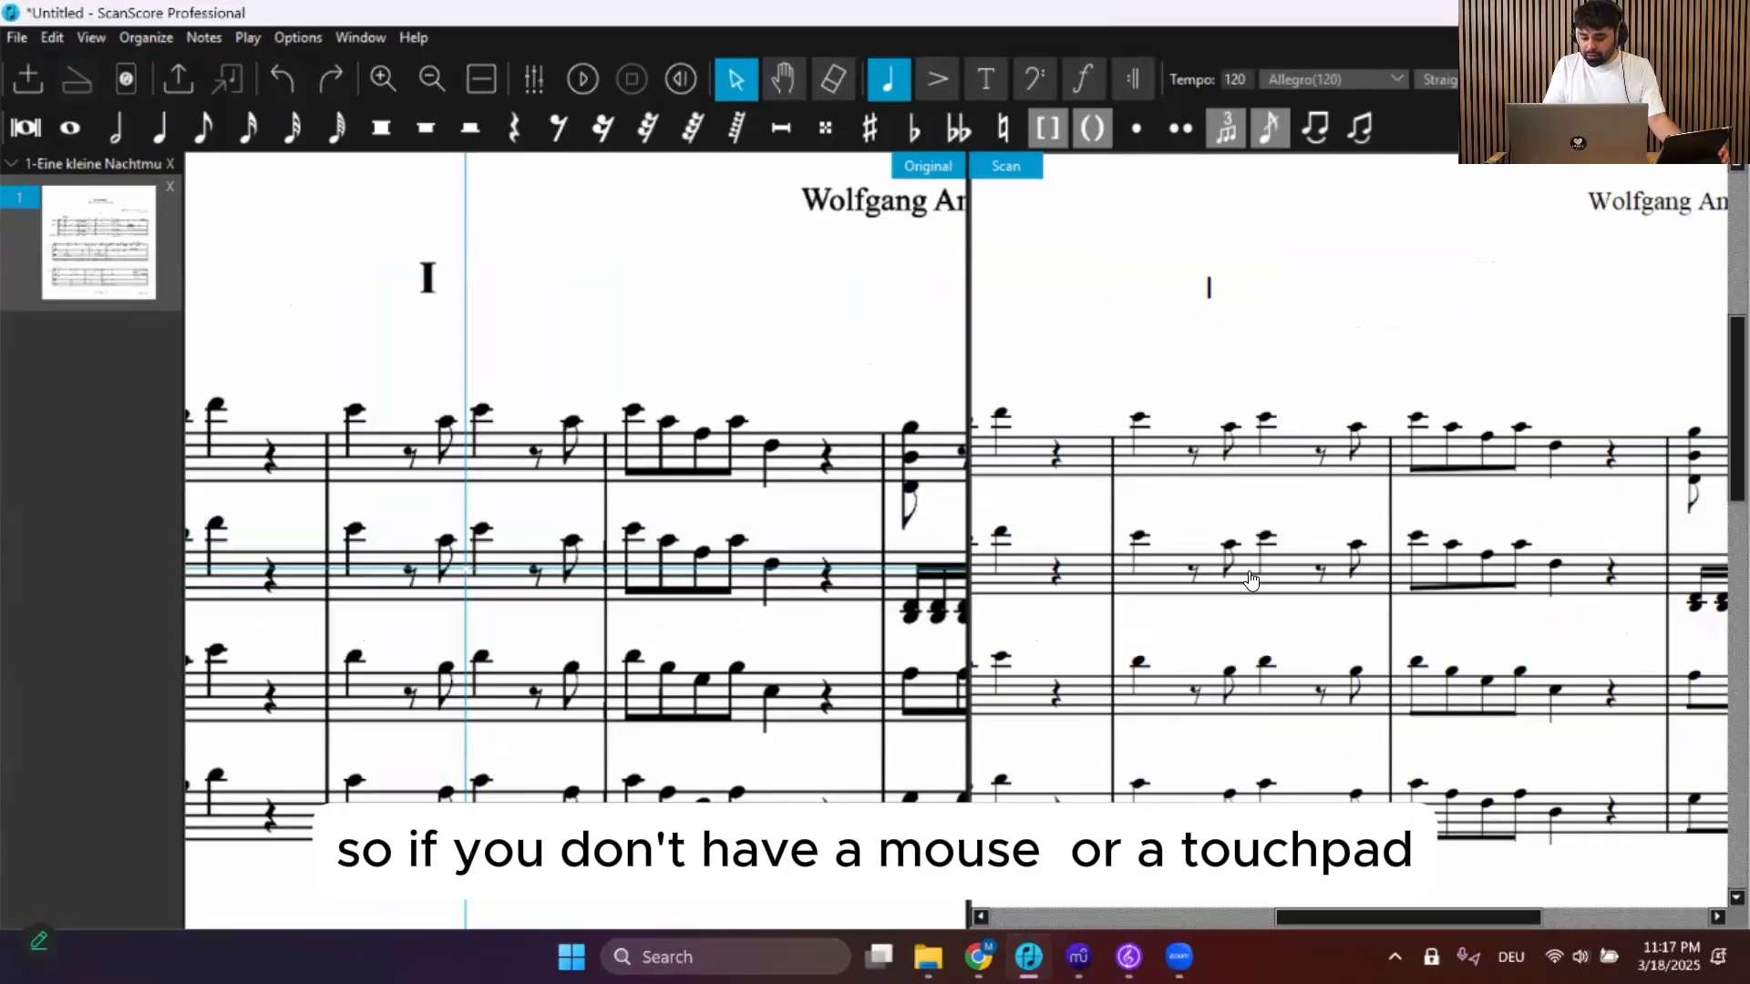
scroll(1250, 580, "down", 2)
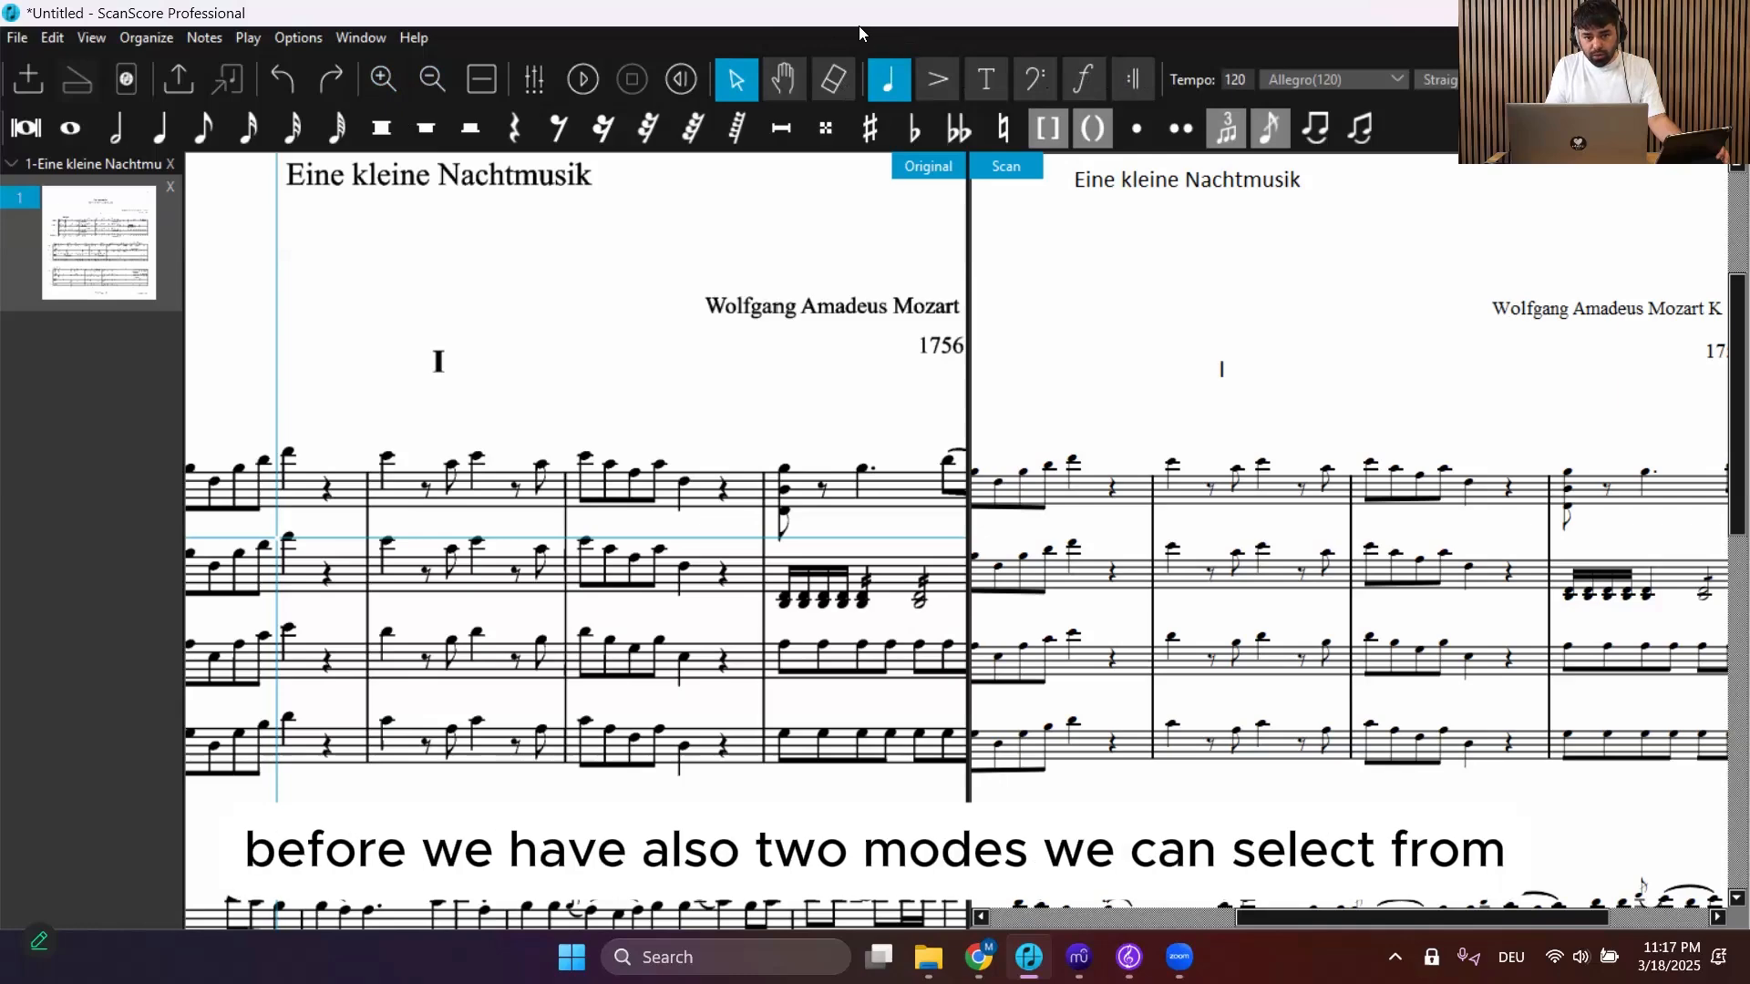
left_click(782, 82)
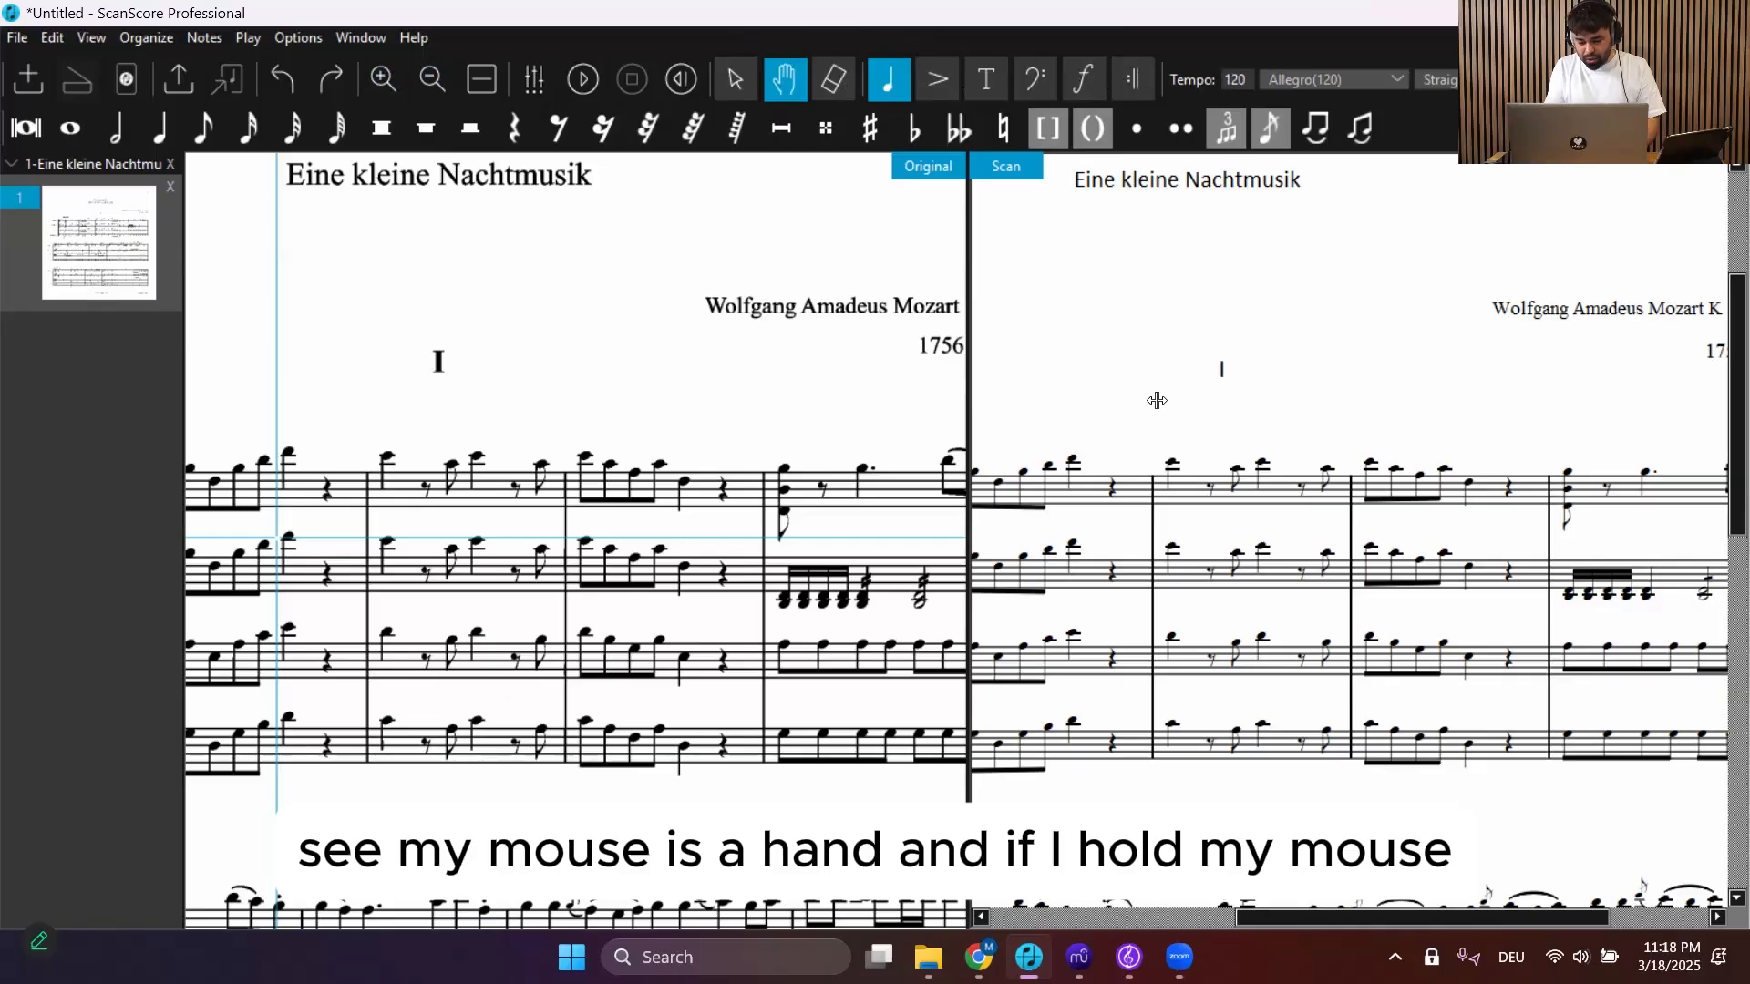
left_click_drag(1159, 371, 1157, 242)
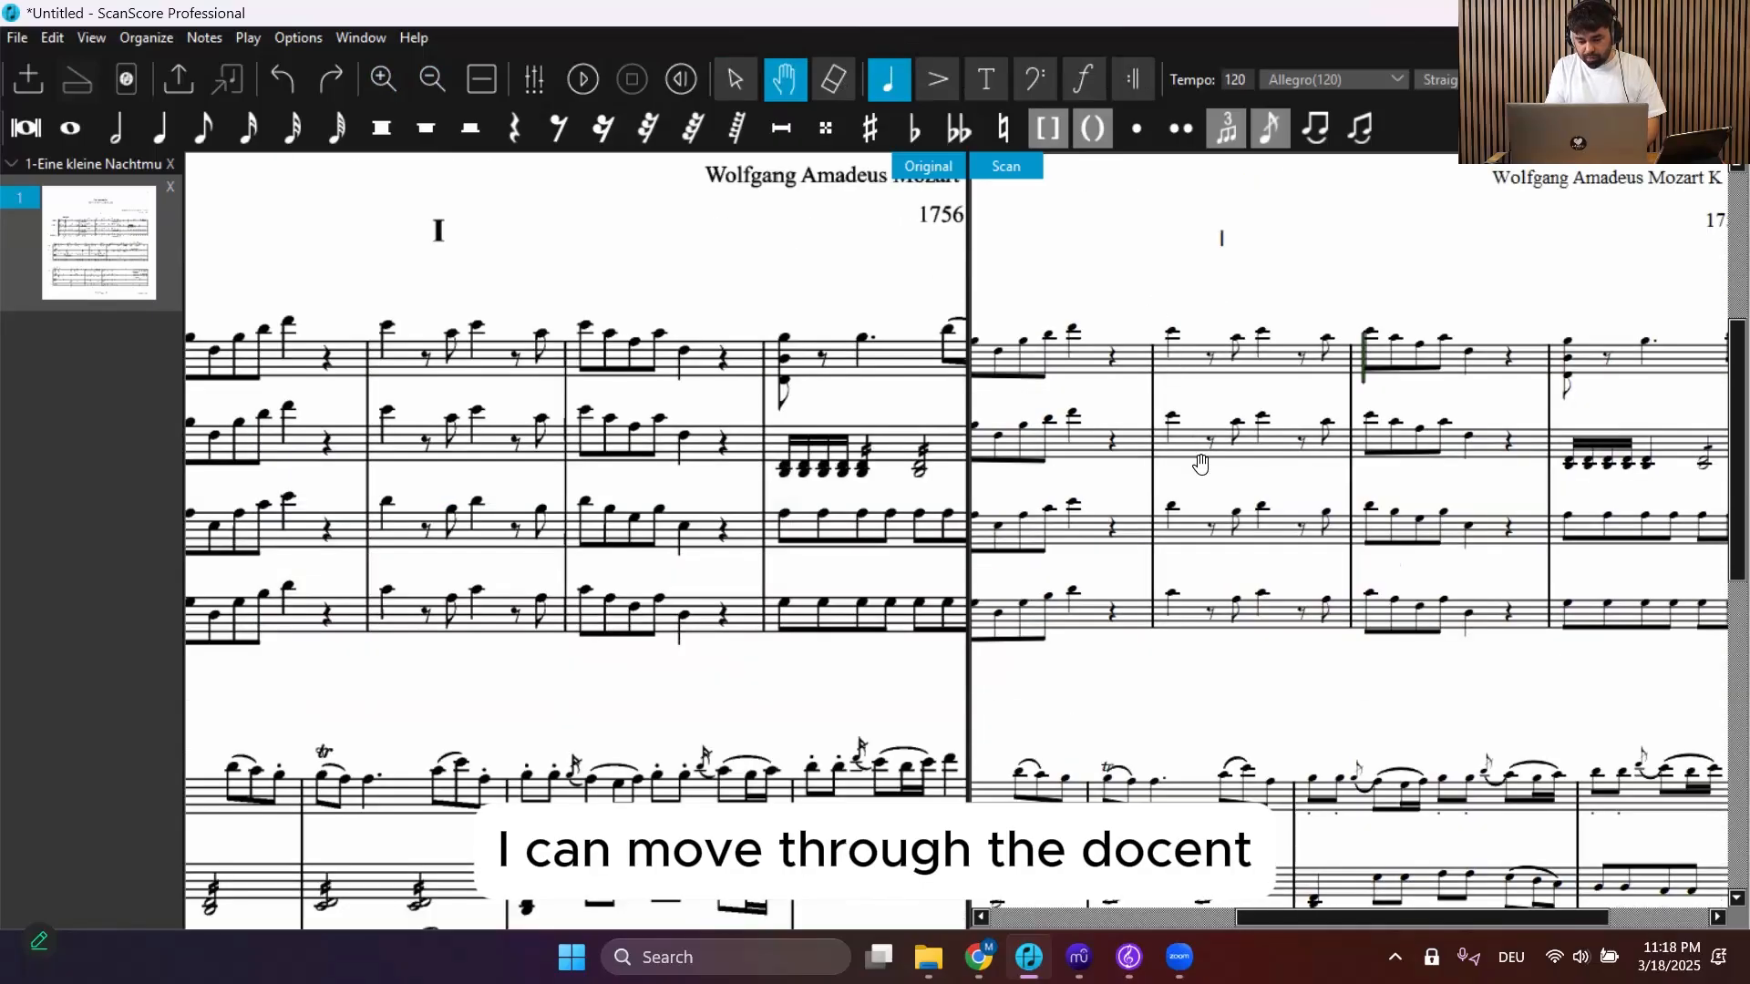
left_click_drag(1199, 440, 1318, 591)
left_click_drag(1231, 381, 1254, 456)
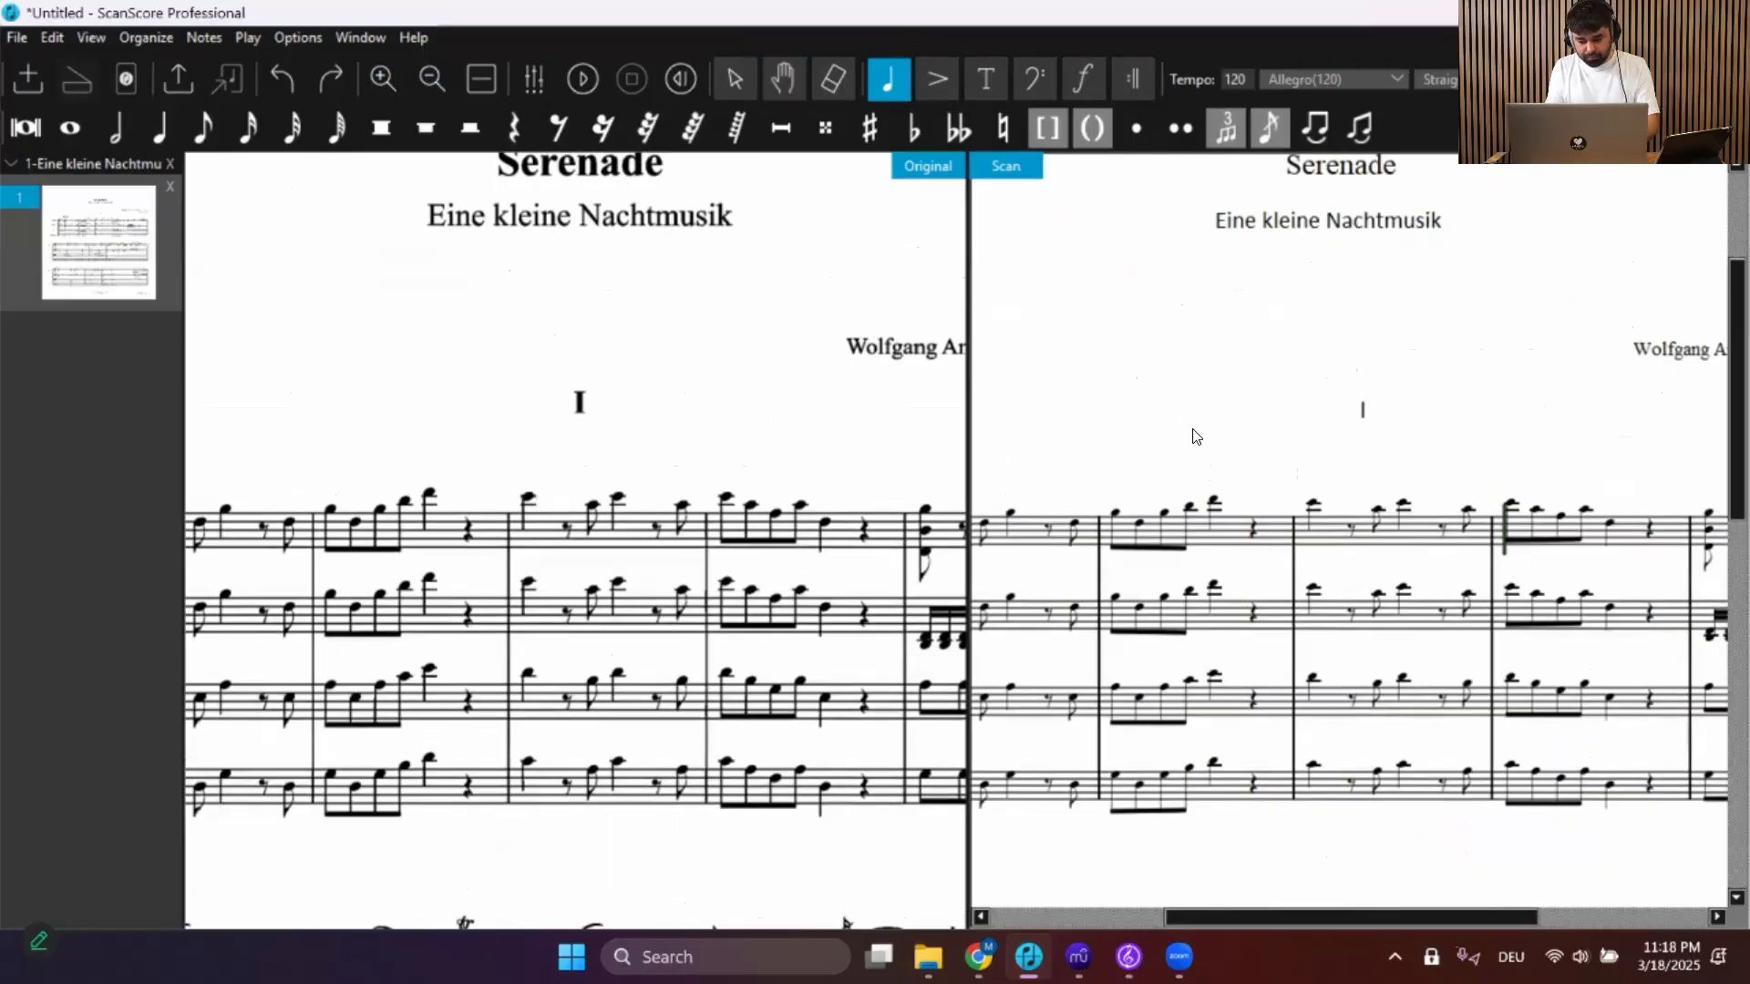
Return to selection mode and select a single note in the second staff's second bar of the scan
key("d")
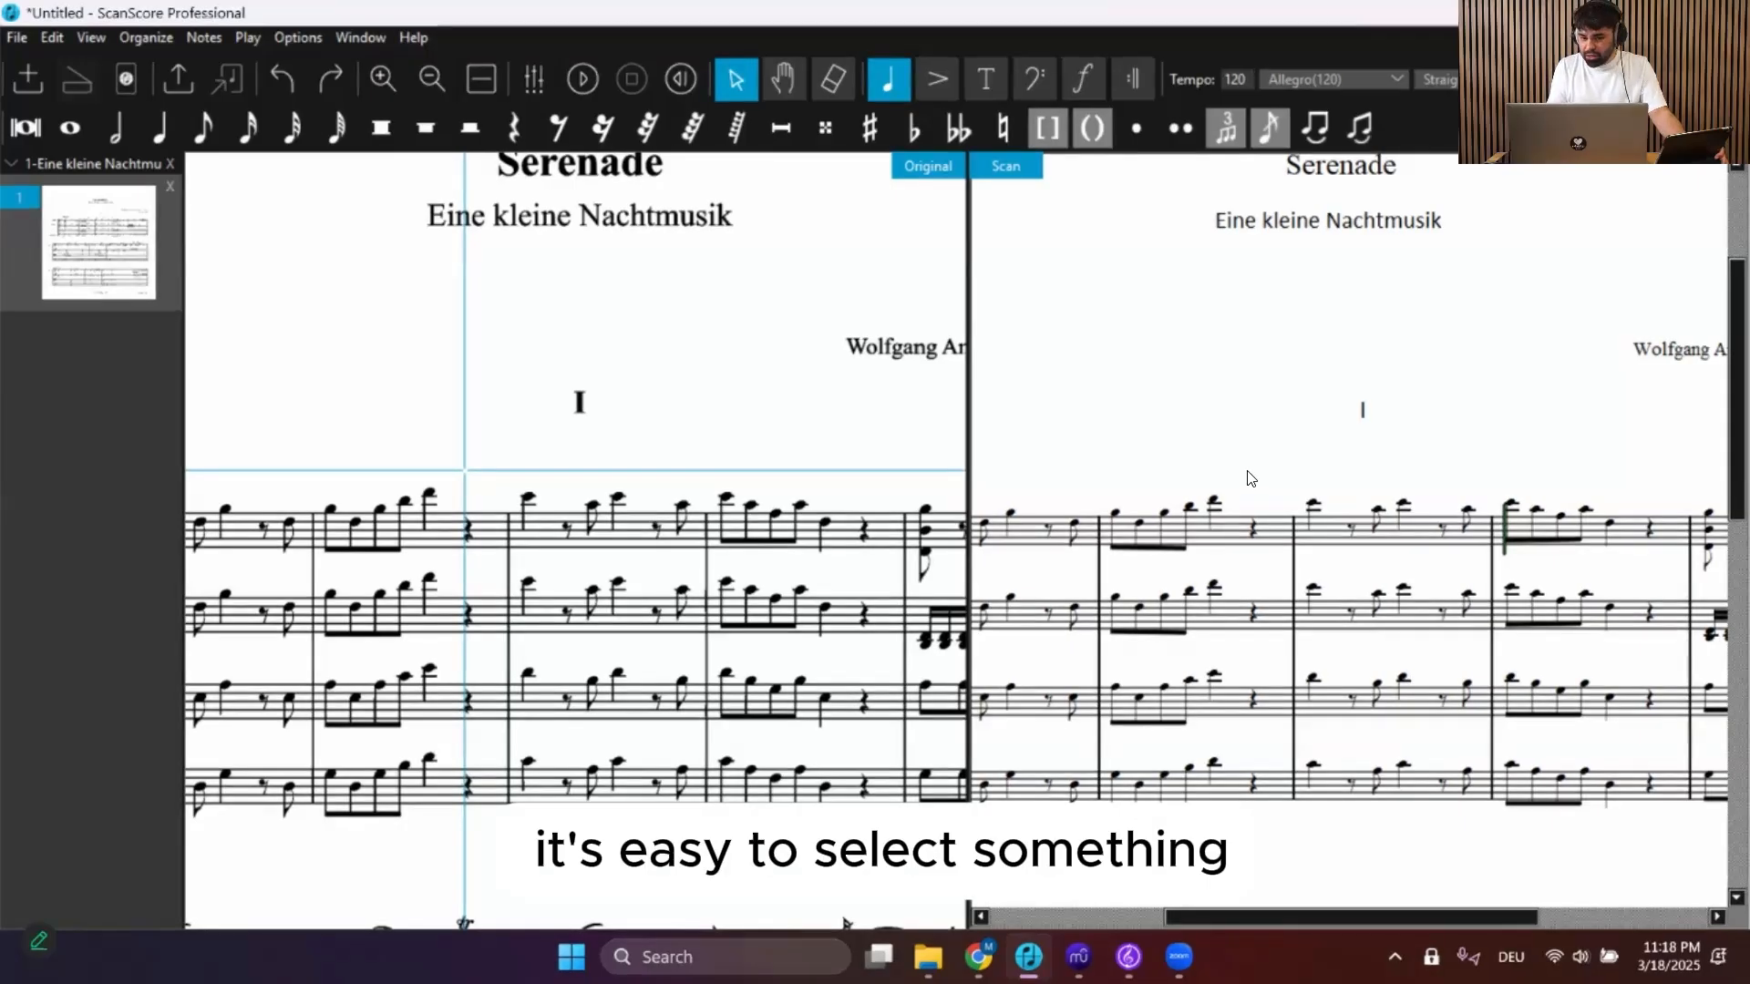
left_click(1312, 593)
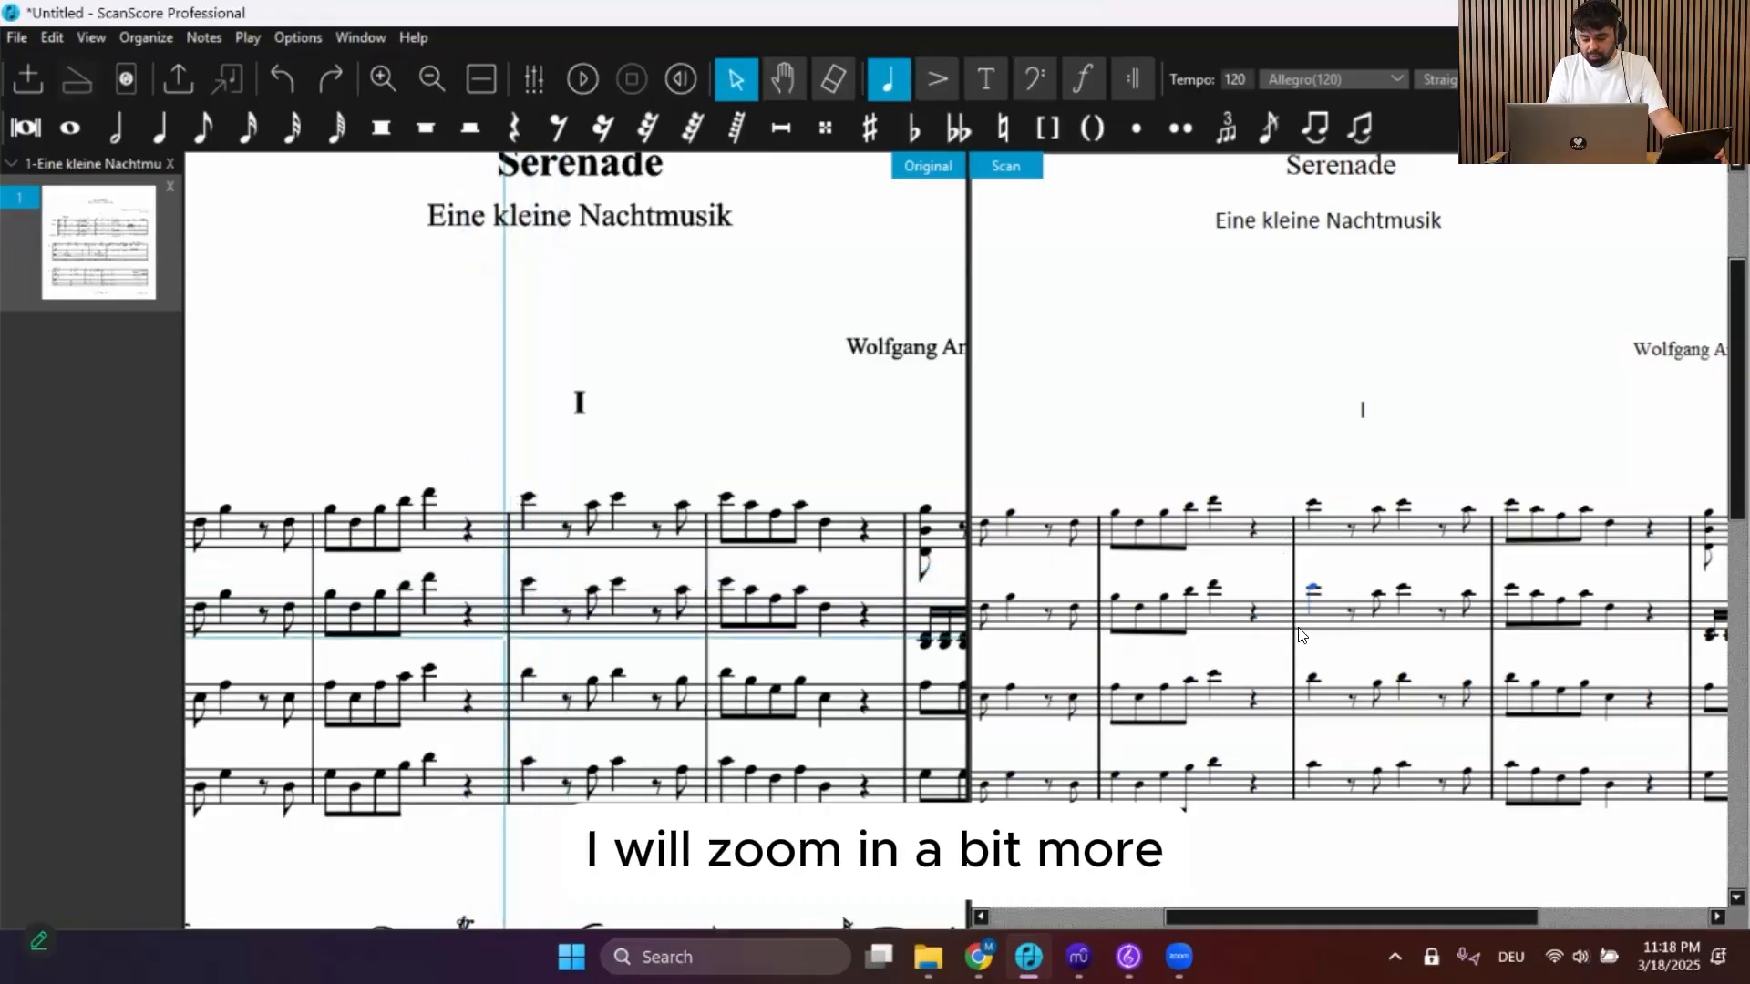
scroll(1301, 636, "up", 2)
scroll(1302, 635, "down", 4)
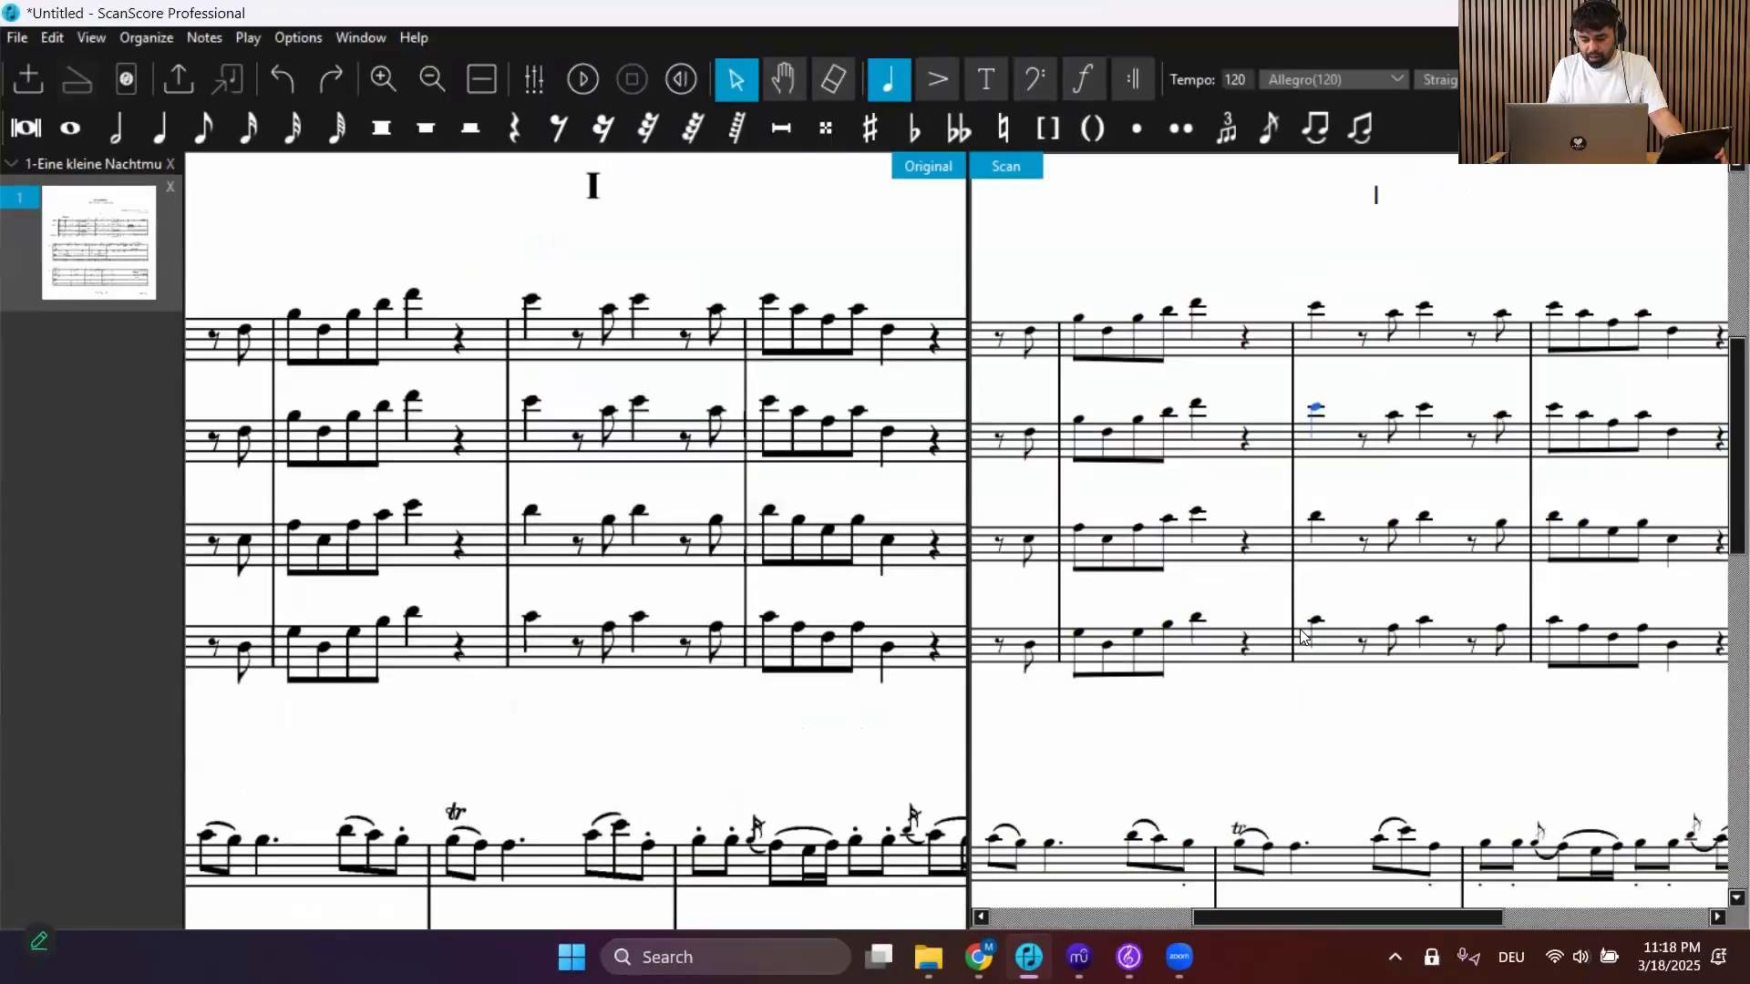
scroll(1301, 635, "up", 1)
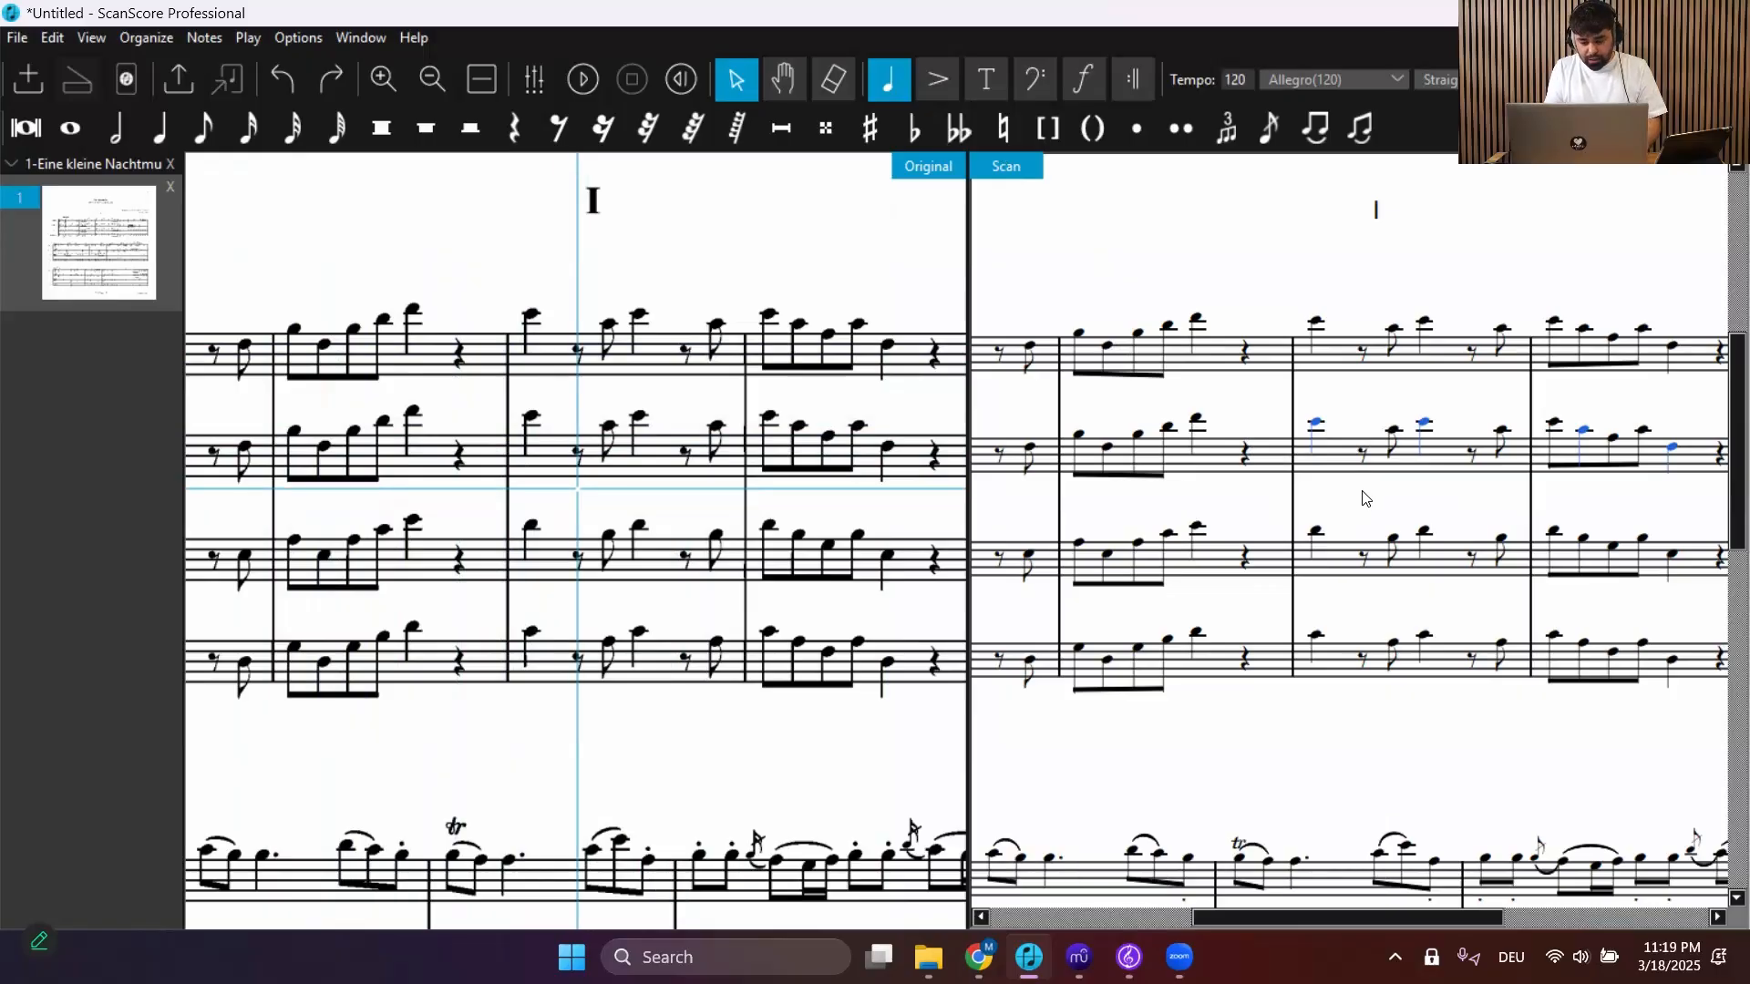
Draw a selection rectangle around the notes of the second staff's second bar, then clear the selection
left_click(1415, 481)
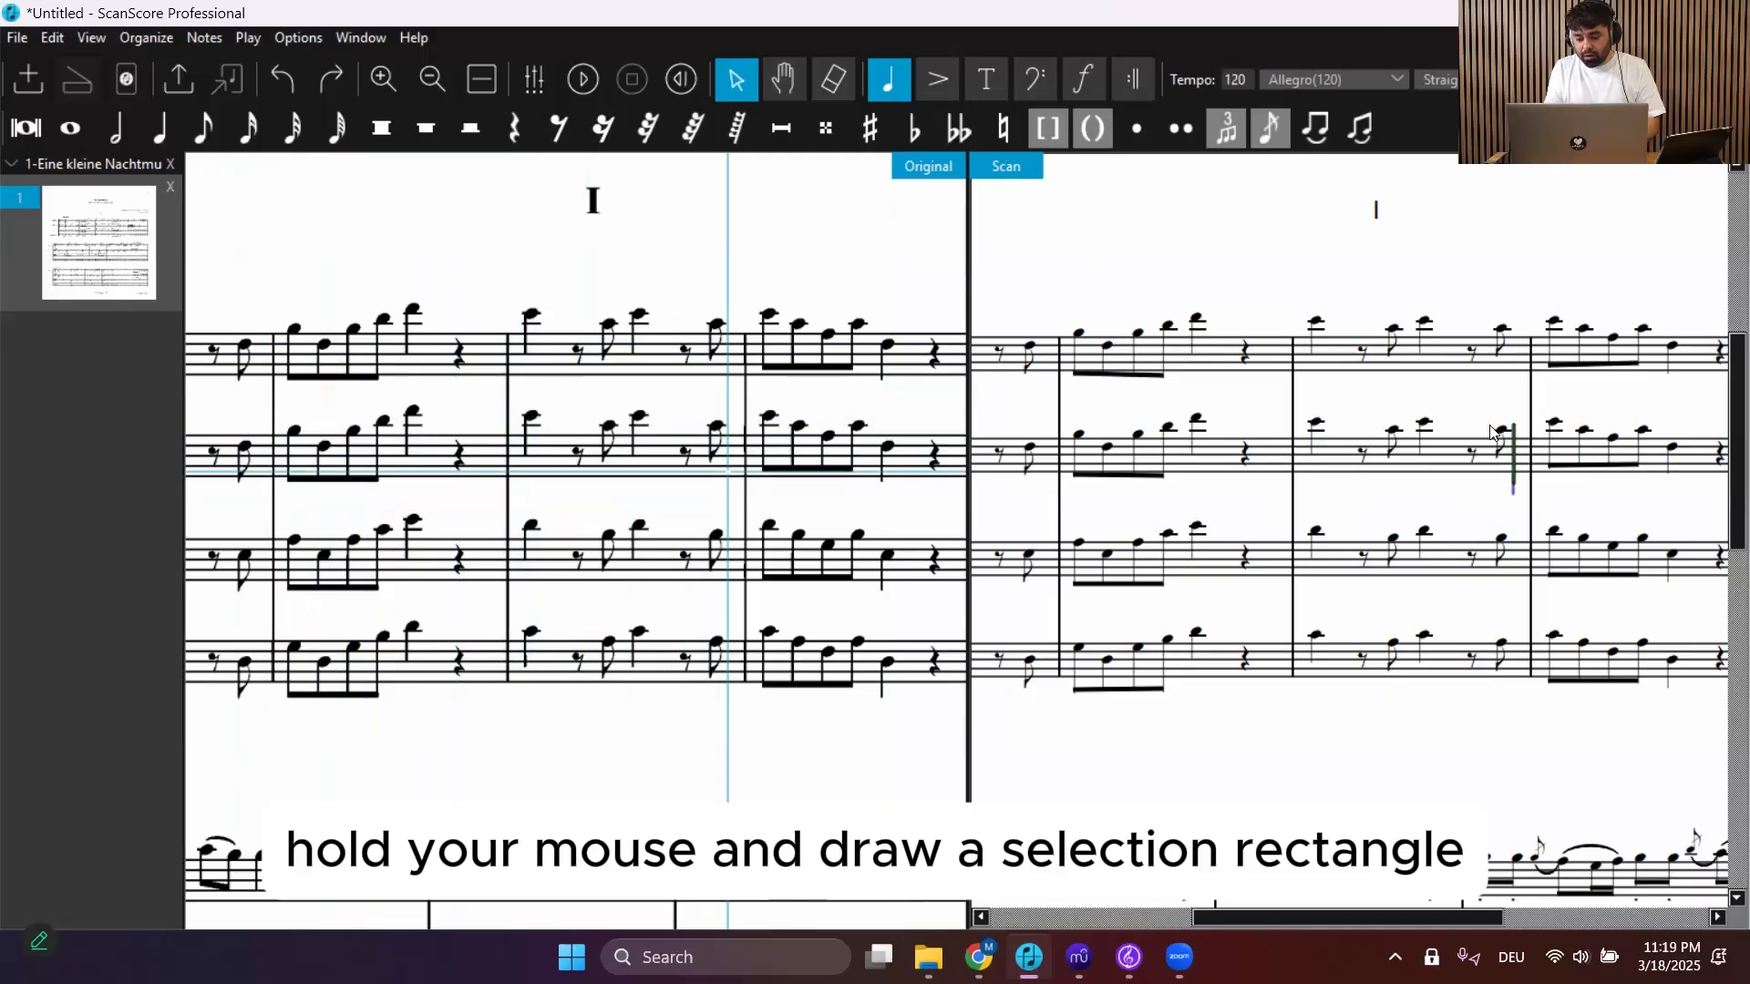
left_click_drag(1515, 495, 1294, 396)
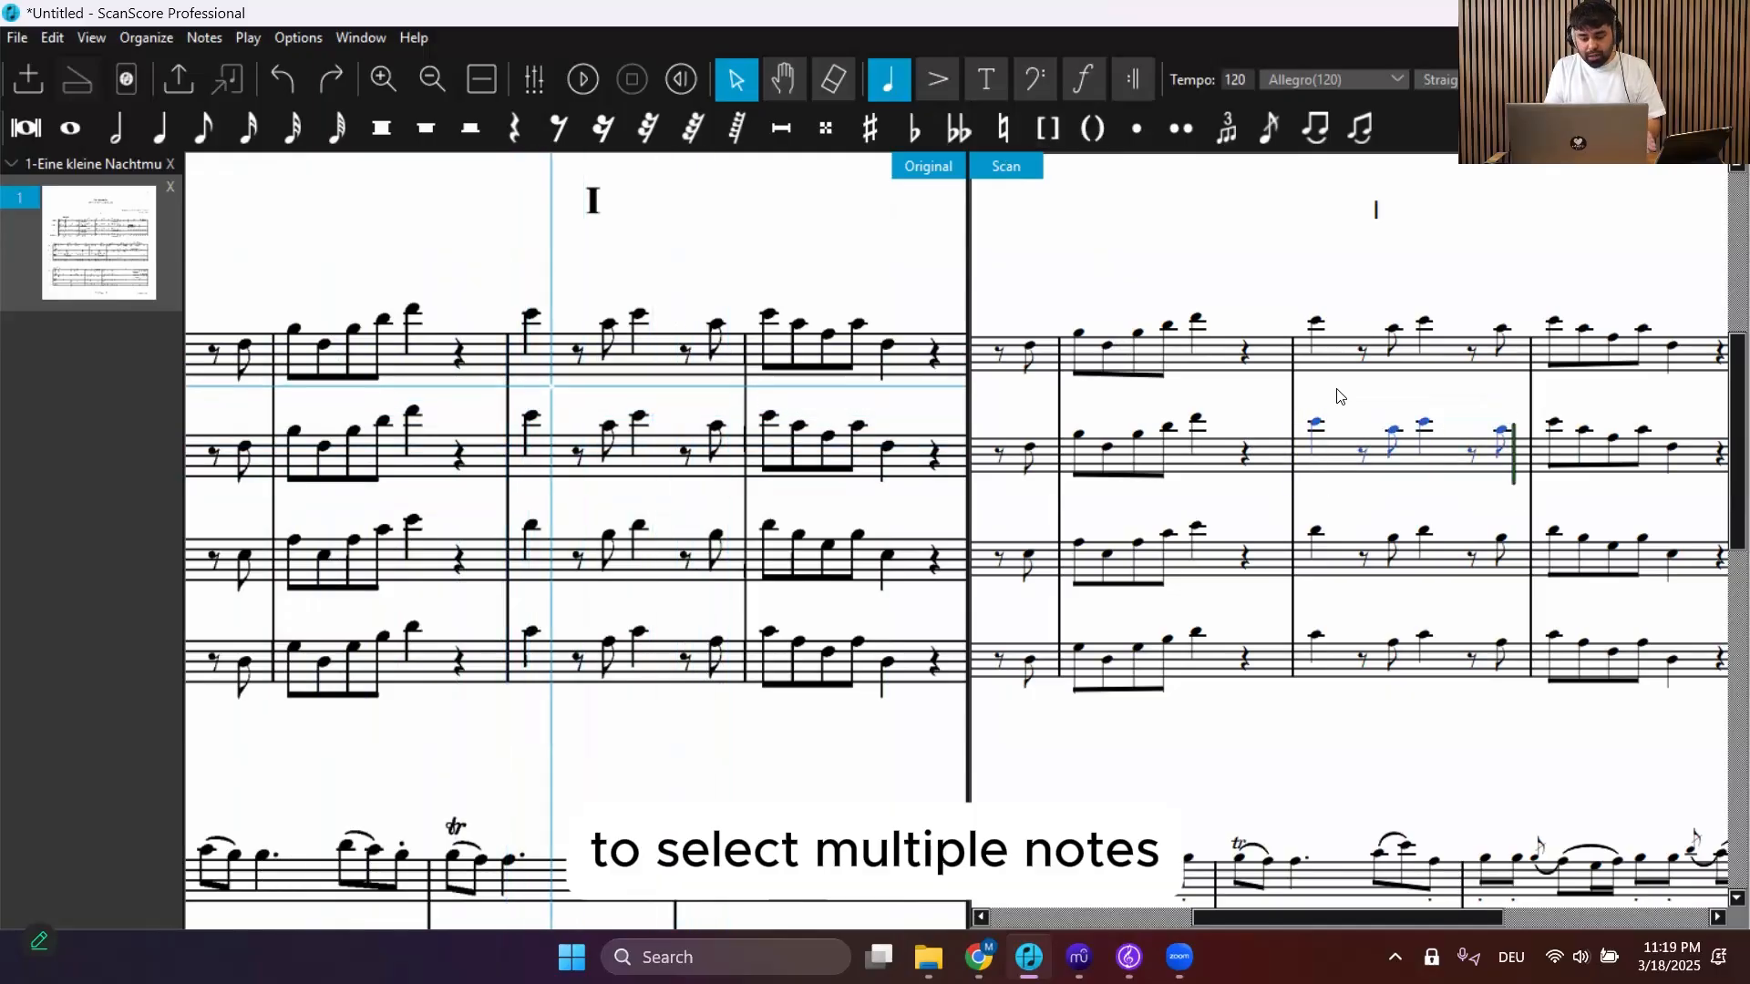
left_click(1330, 463)
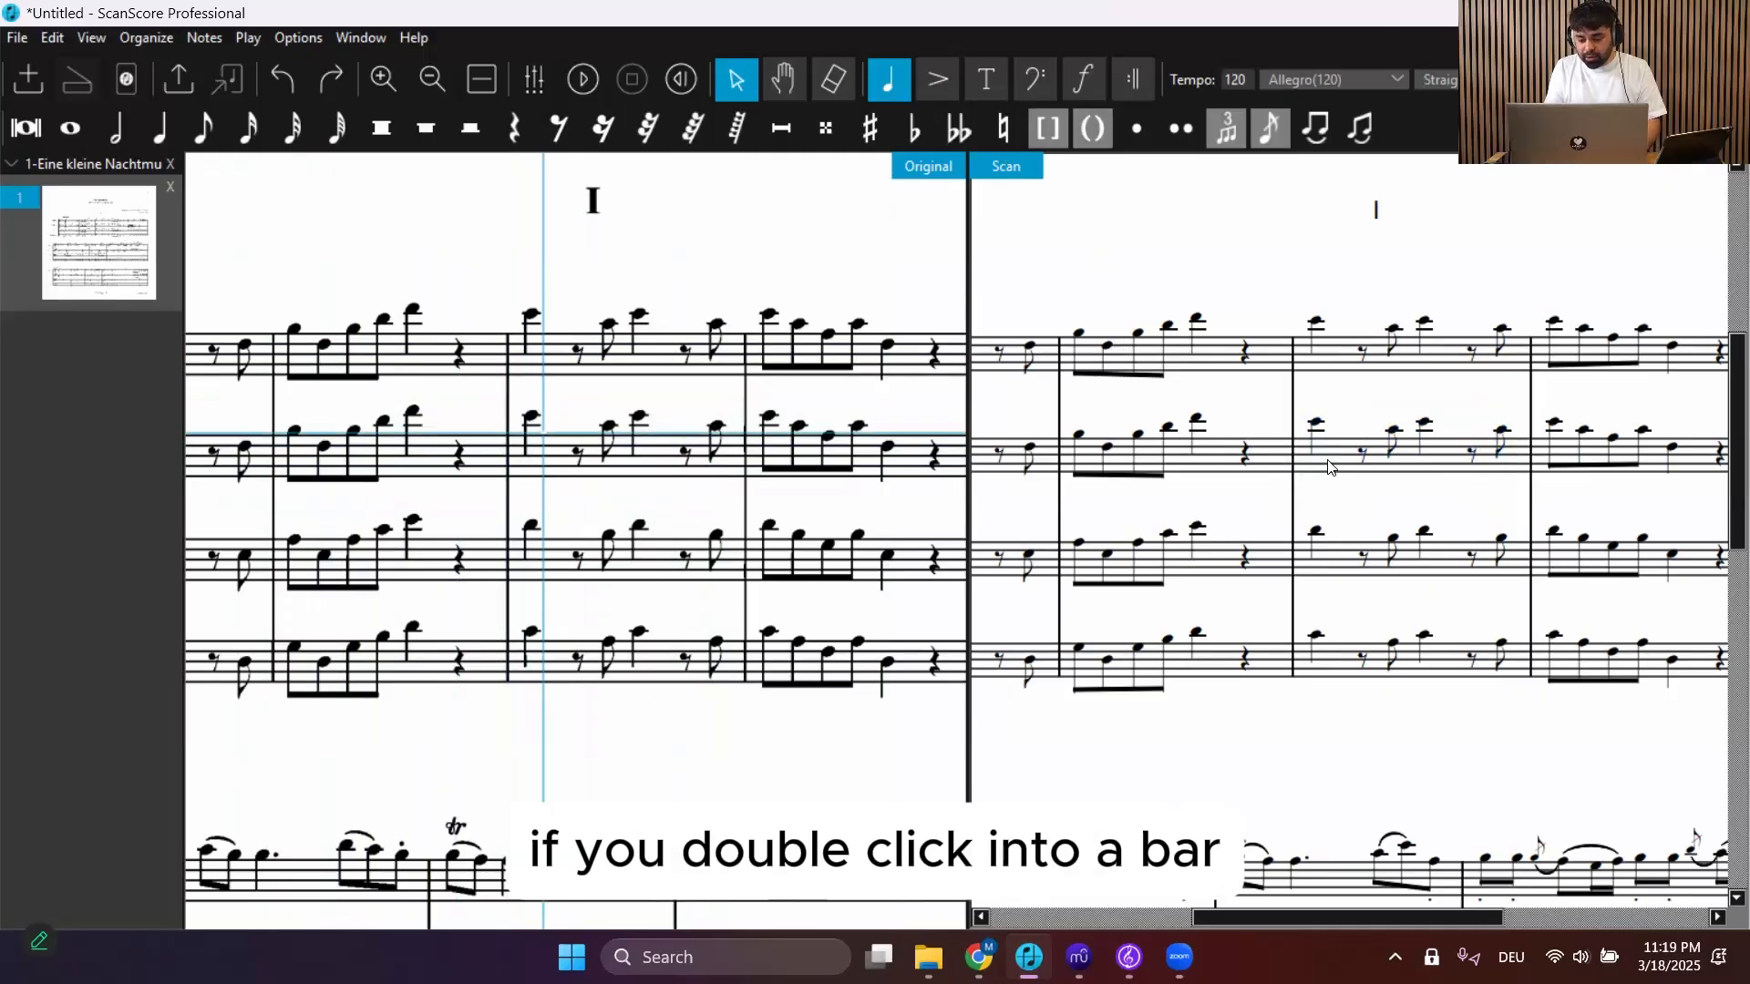
Select the whole second bar of the second staff, then that bar across all four staves
double_click(1328, 465)
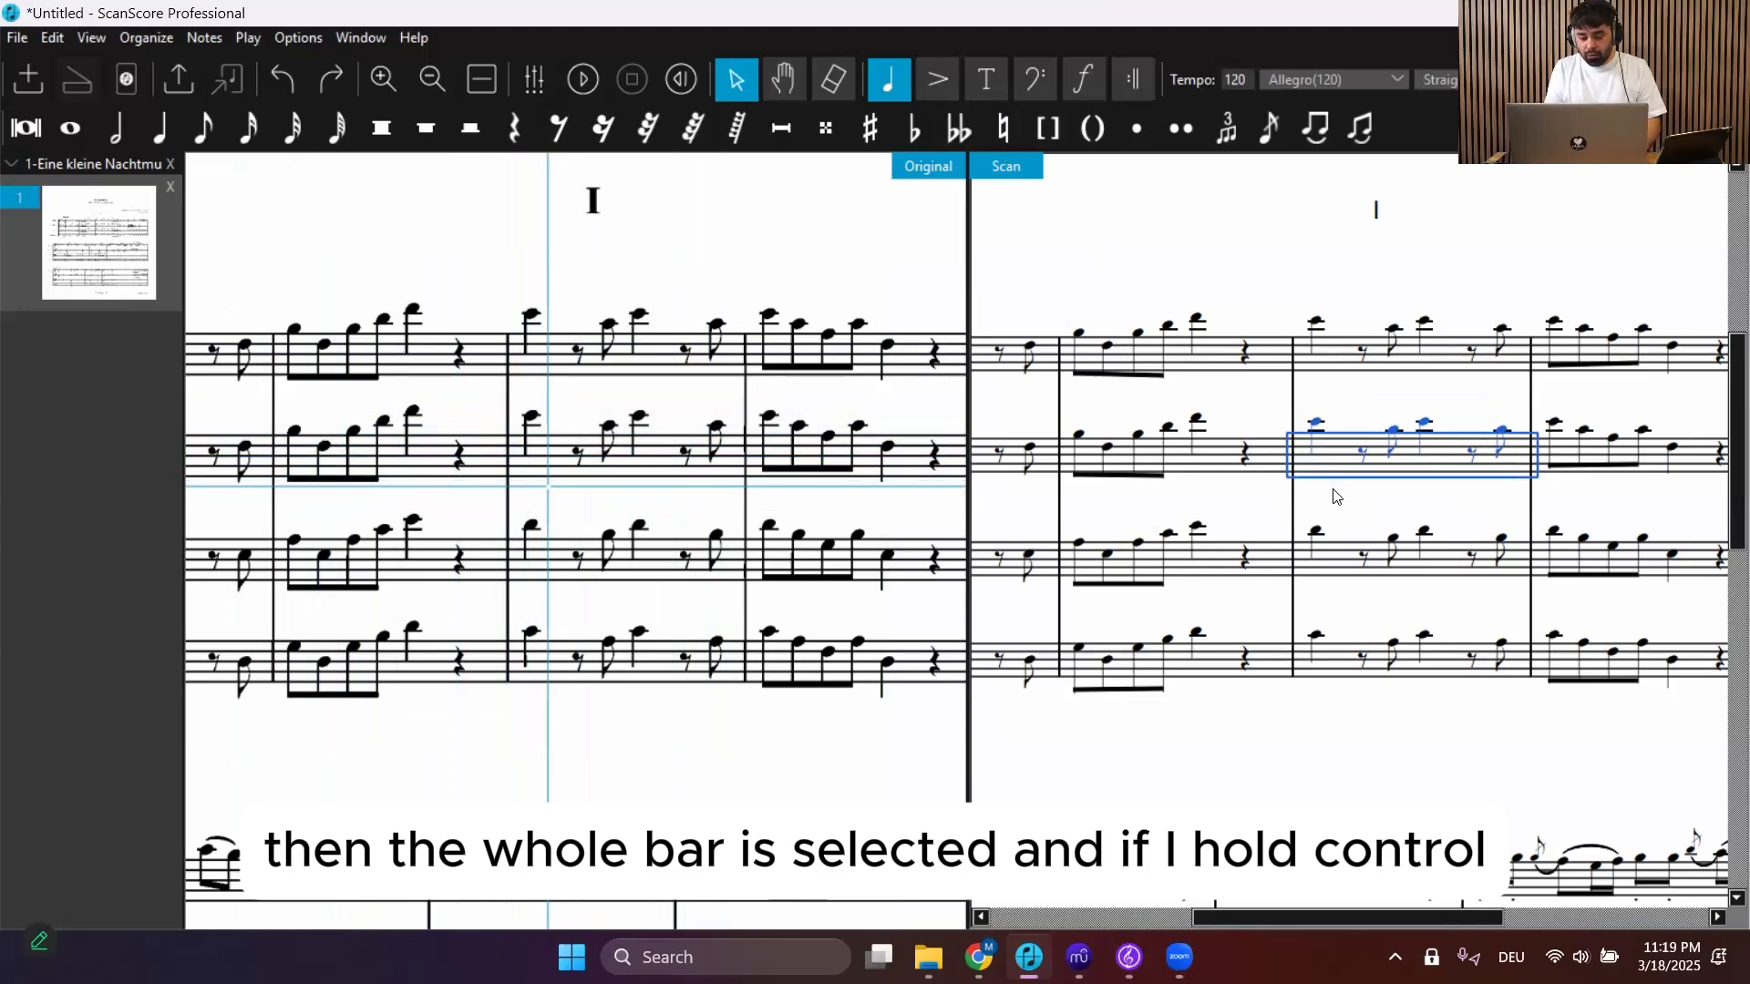
left_click(1333, 496)
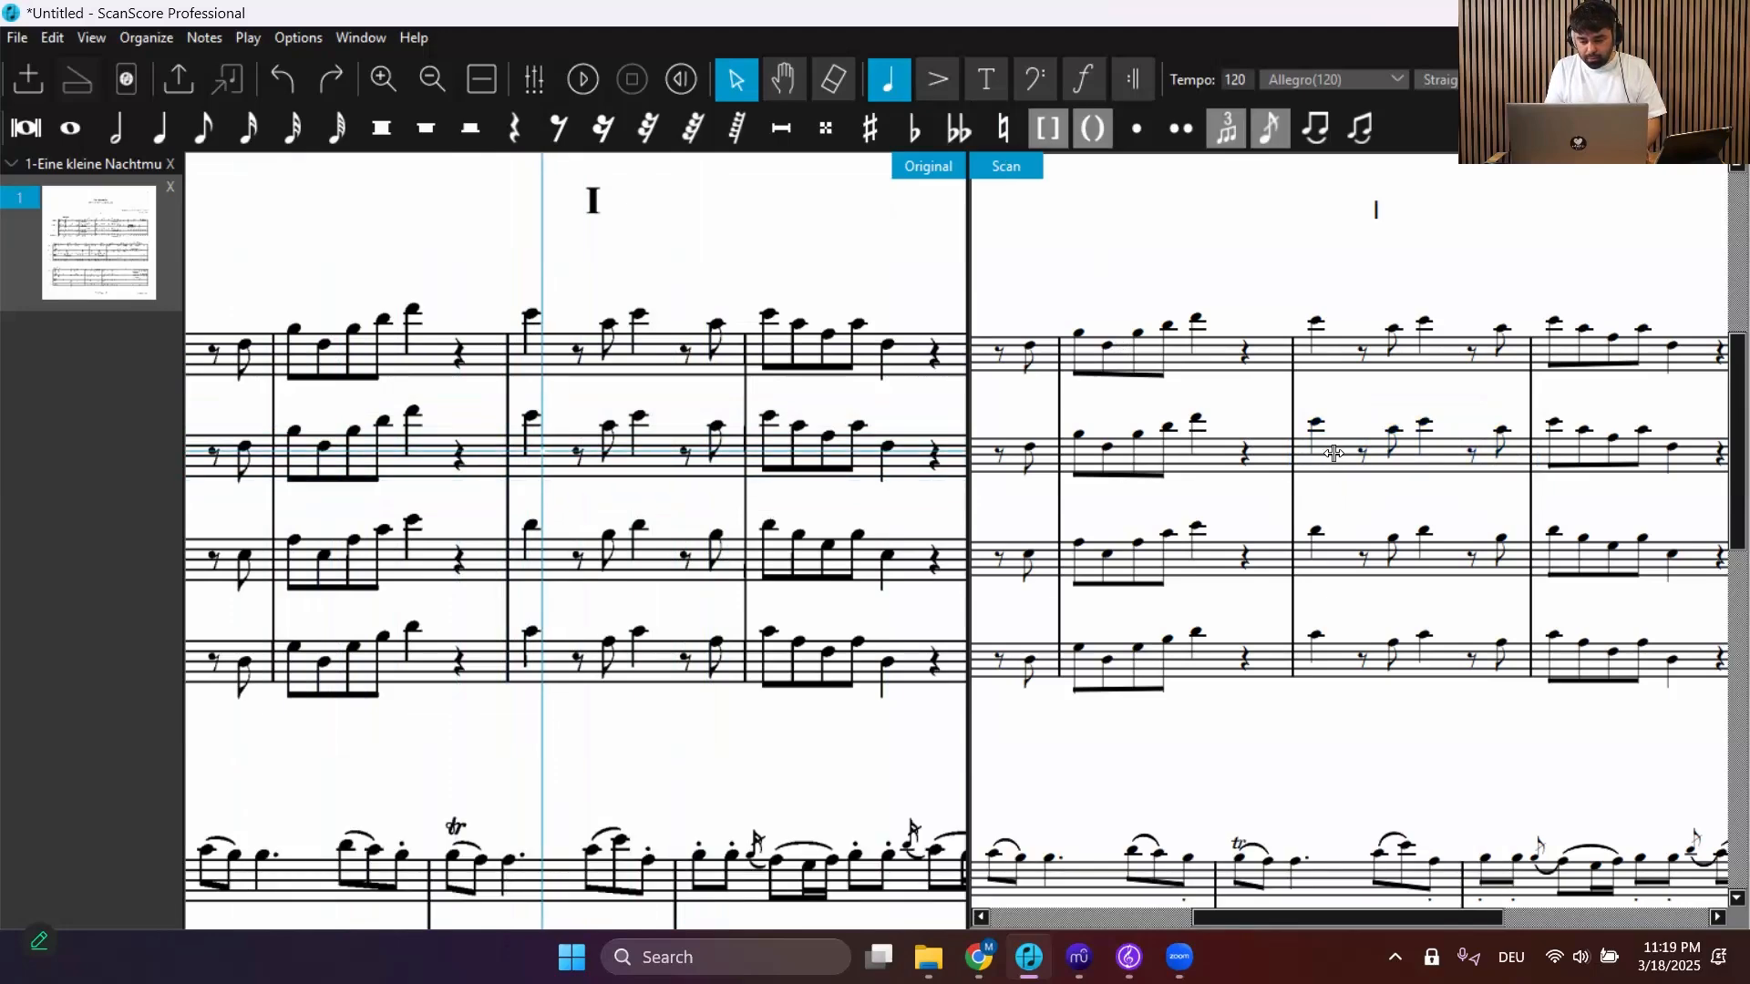
double_click(1336, 424)
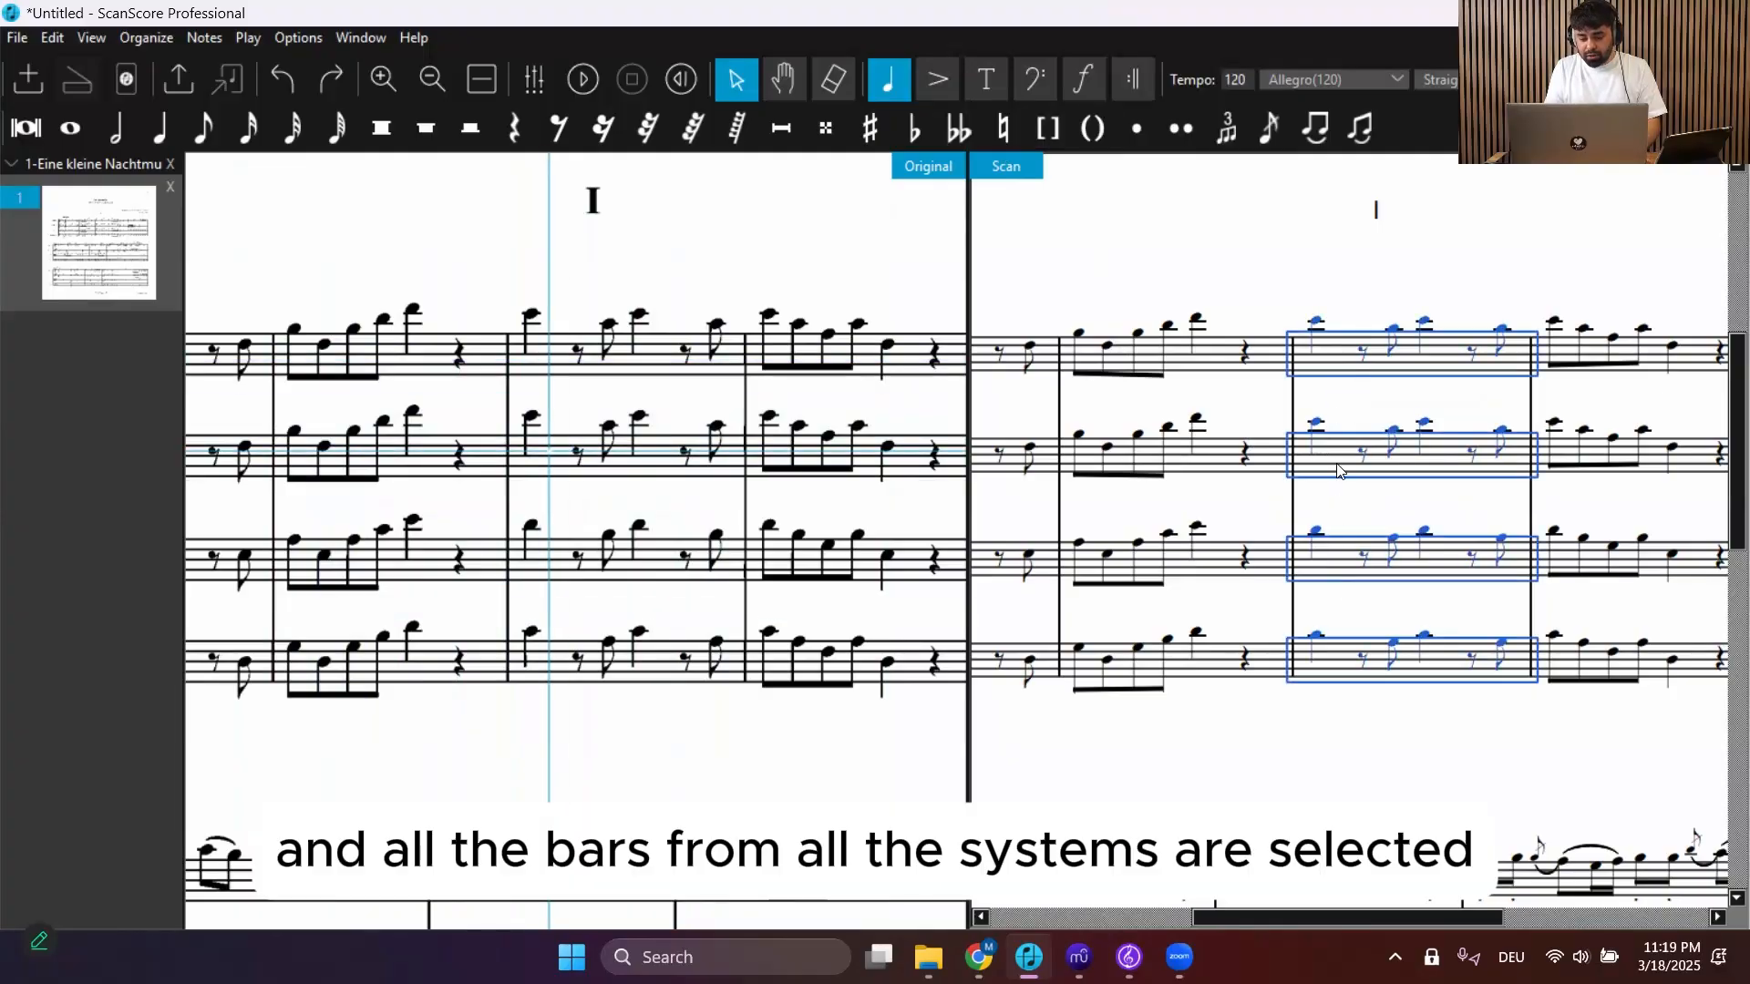
scroll(1358, 471, "down", 1)
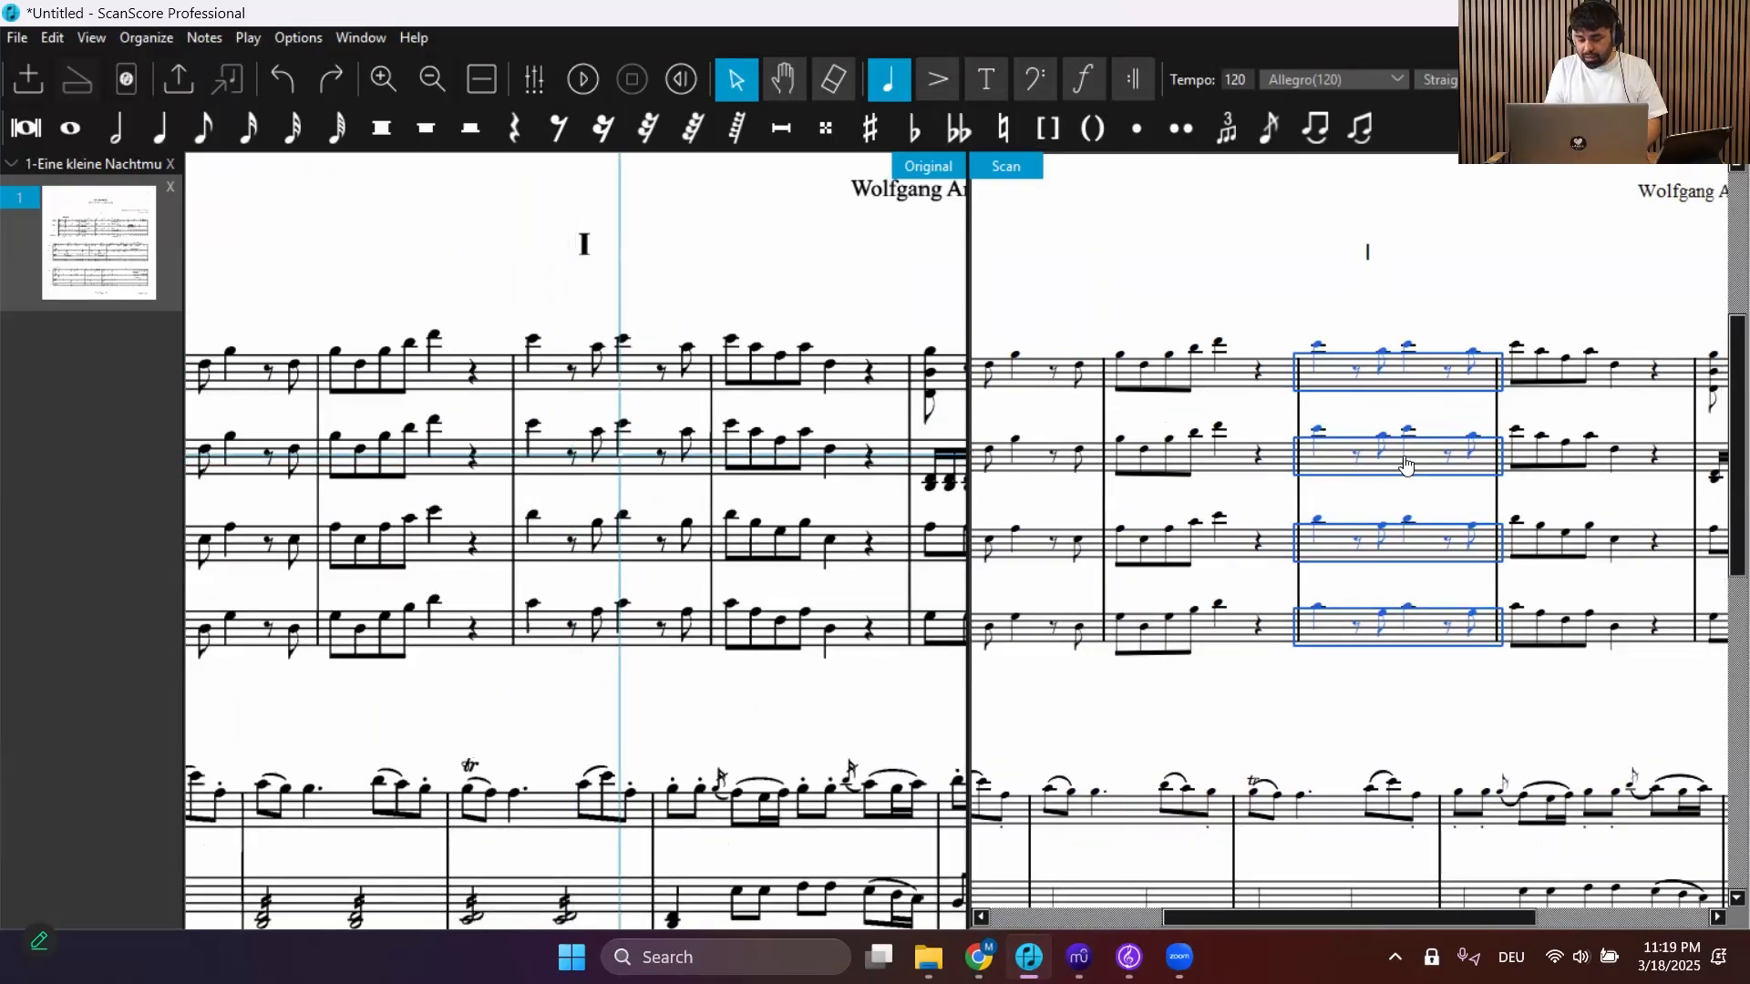
left_click(1335, 412)
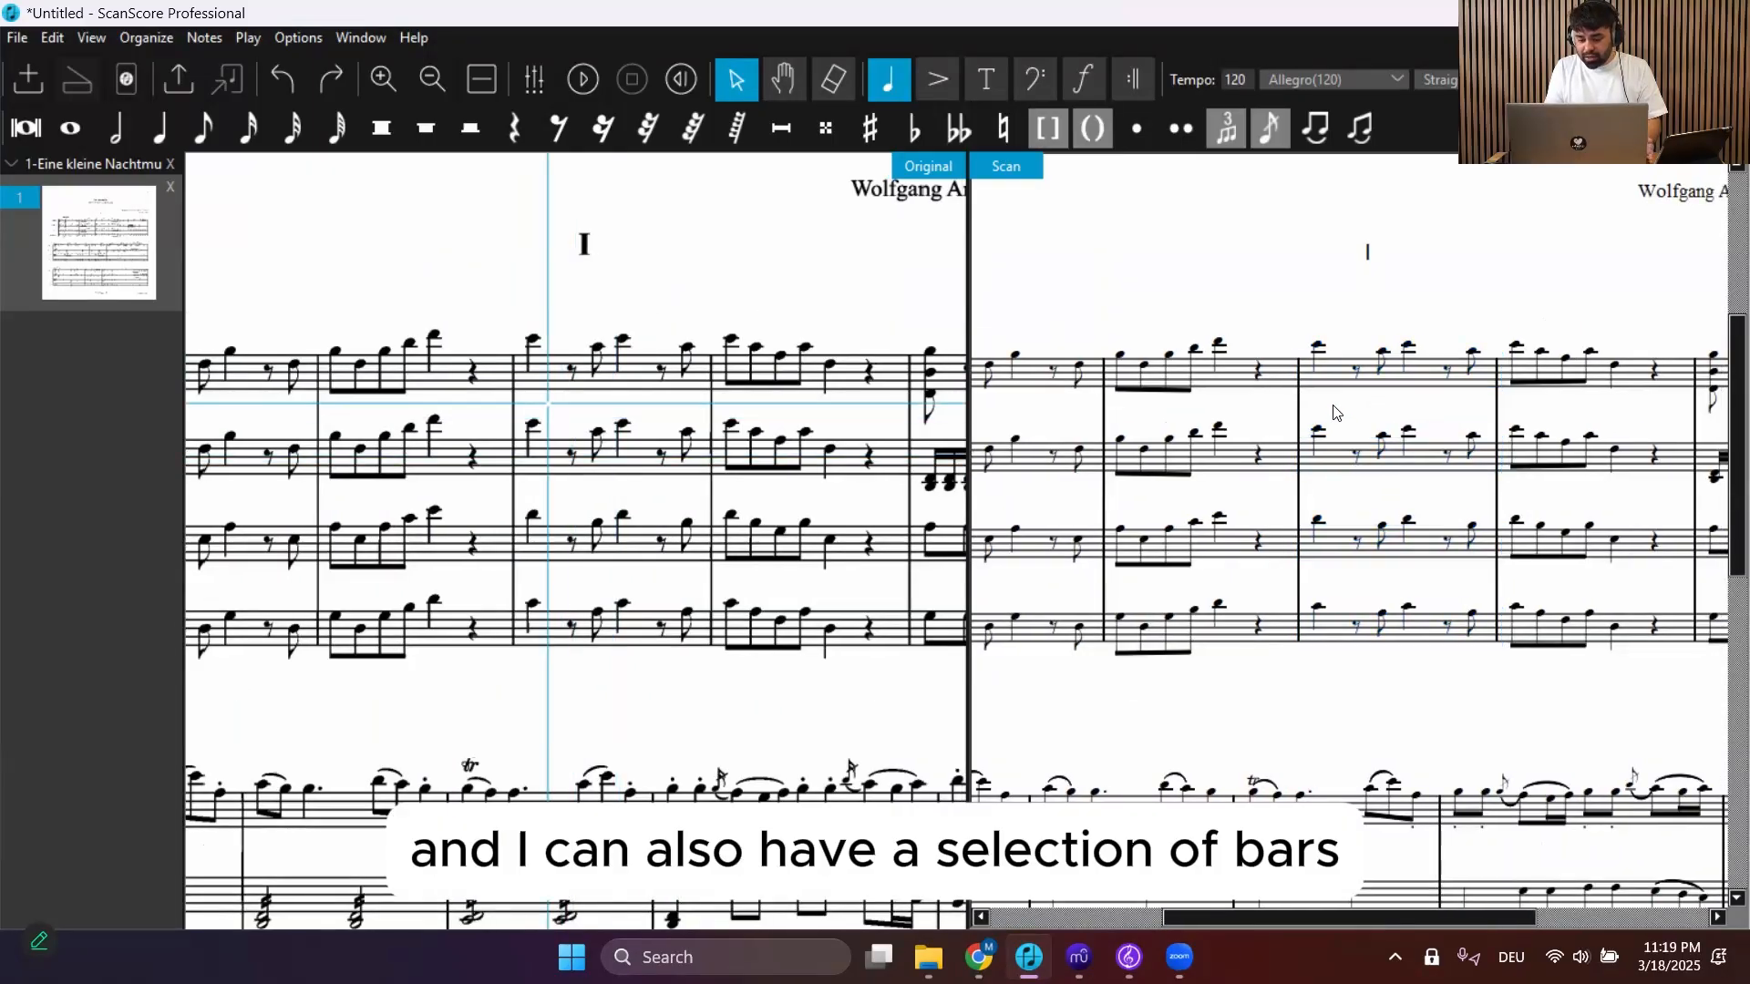
Select the top staff's second bar and extend the selection through its fourth bar
double_click(1230, 383)
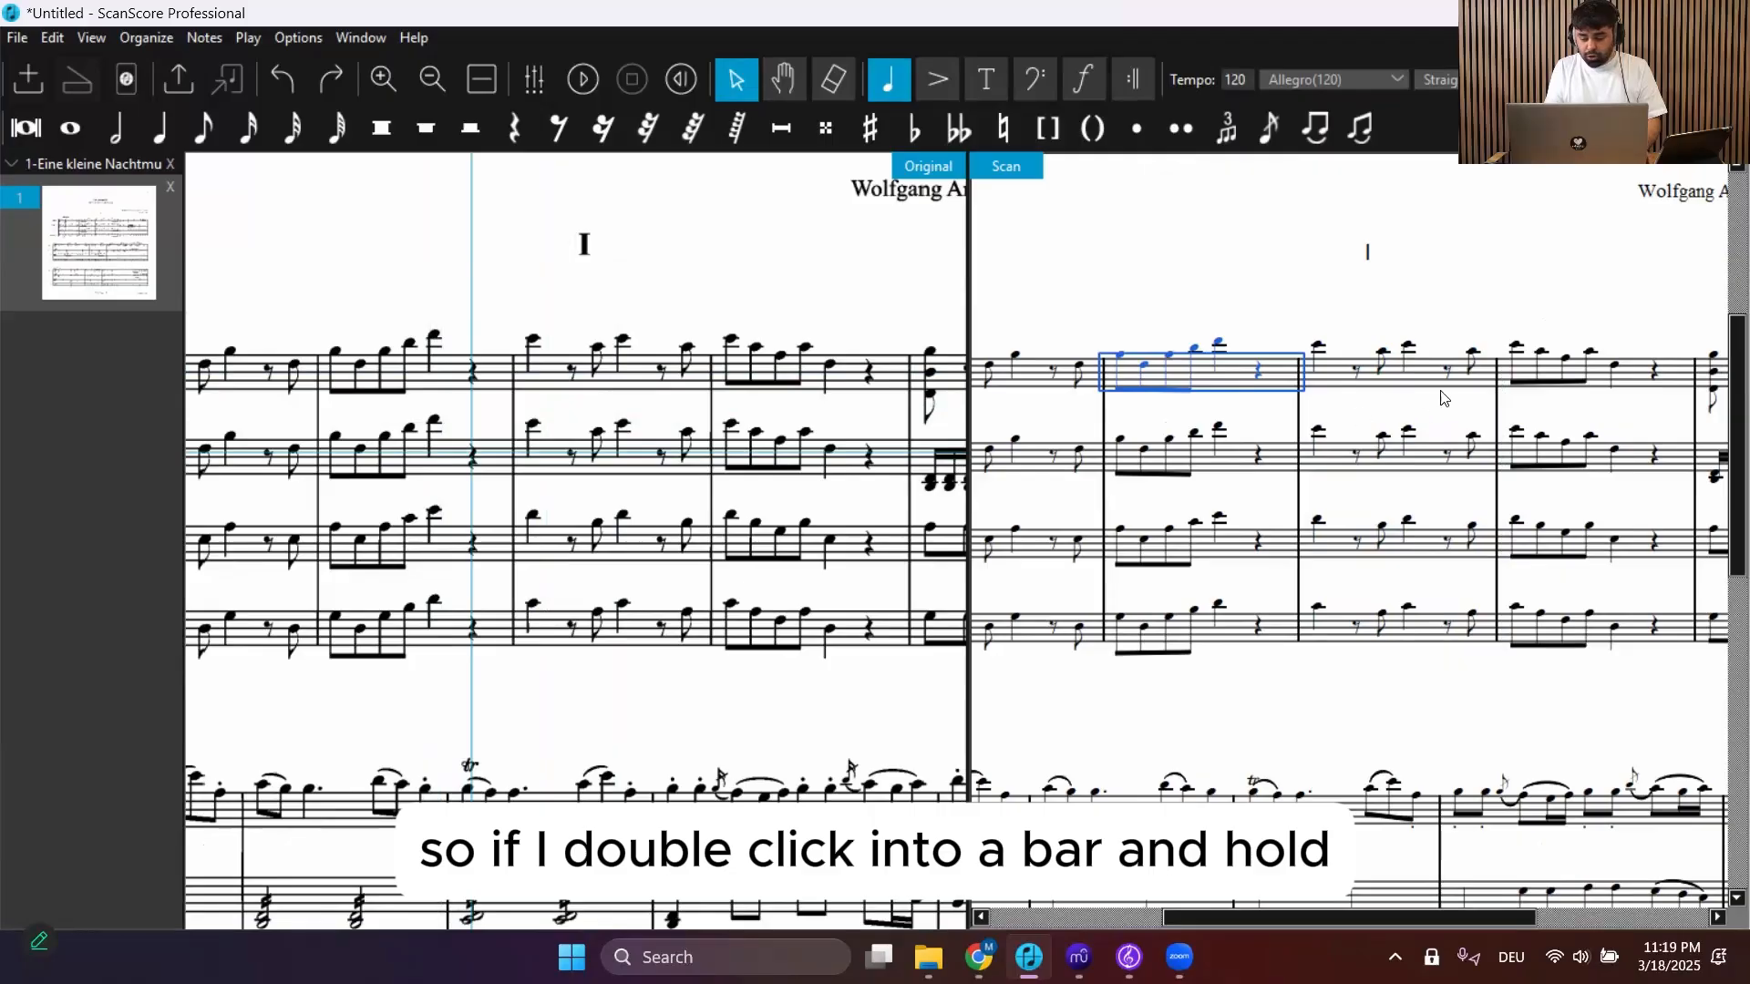
left_click(1631, 370, "shift")
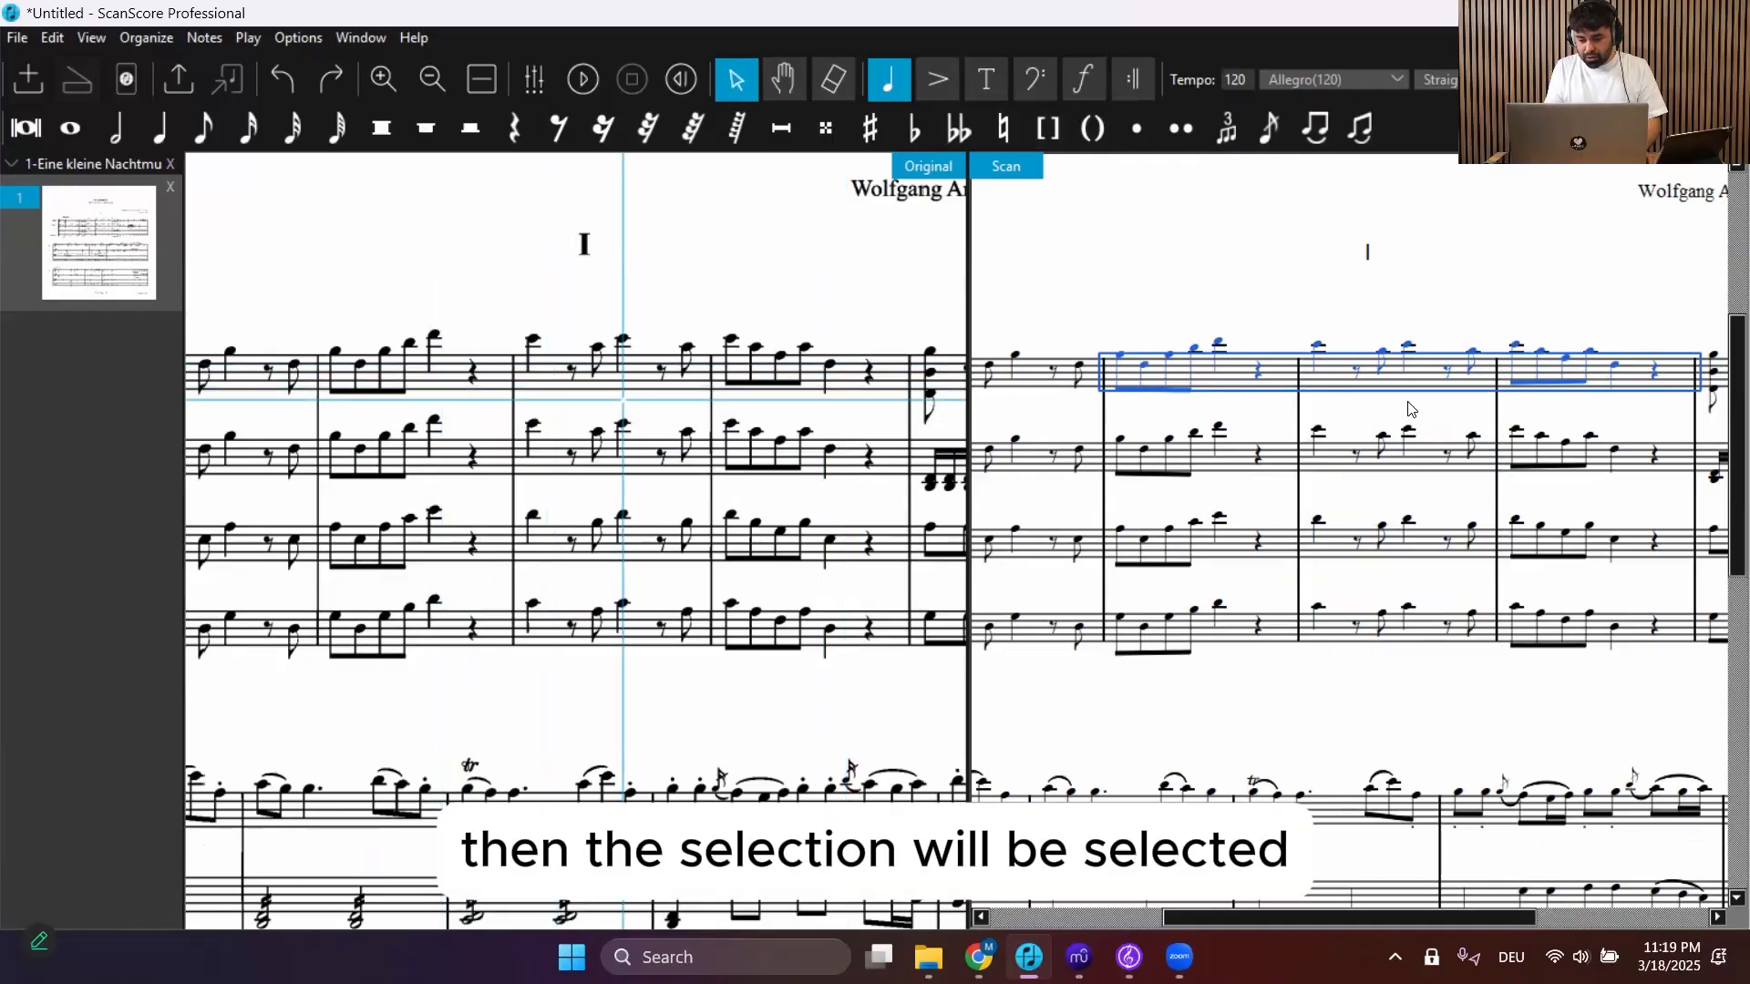
scroll(1408, 408, "left", 2)
scroll(1408, 407, "right", 2)
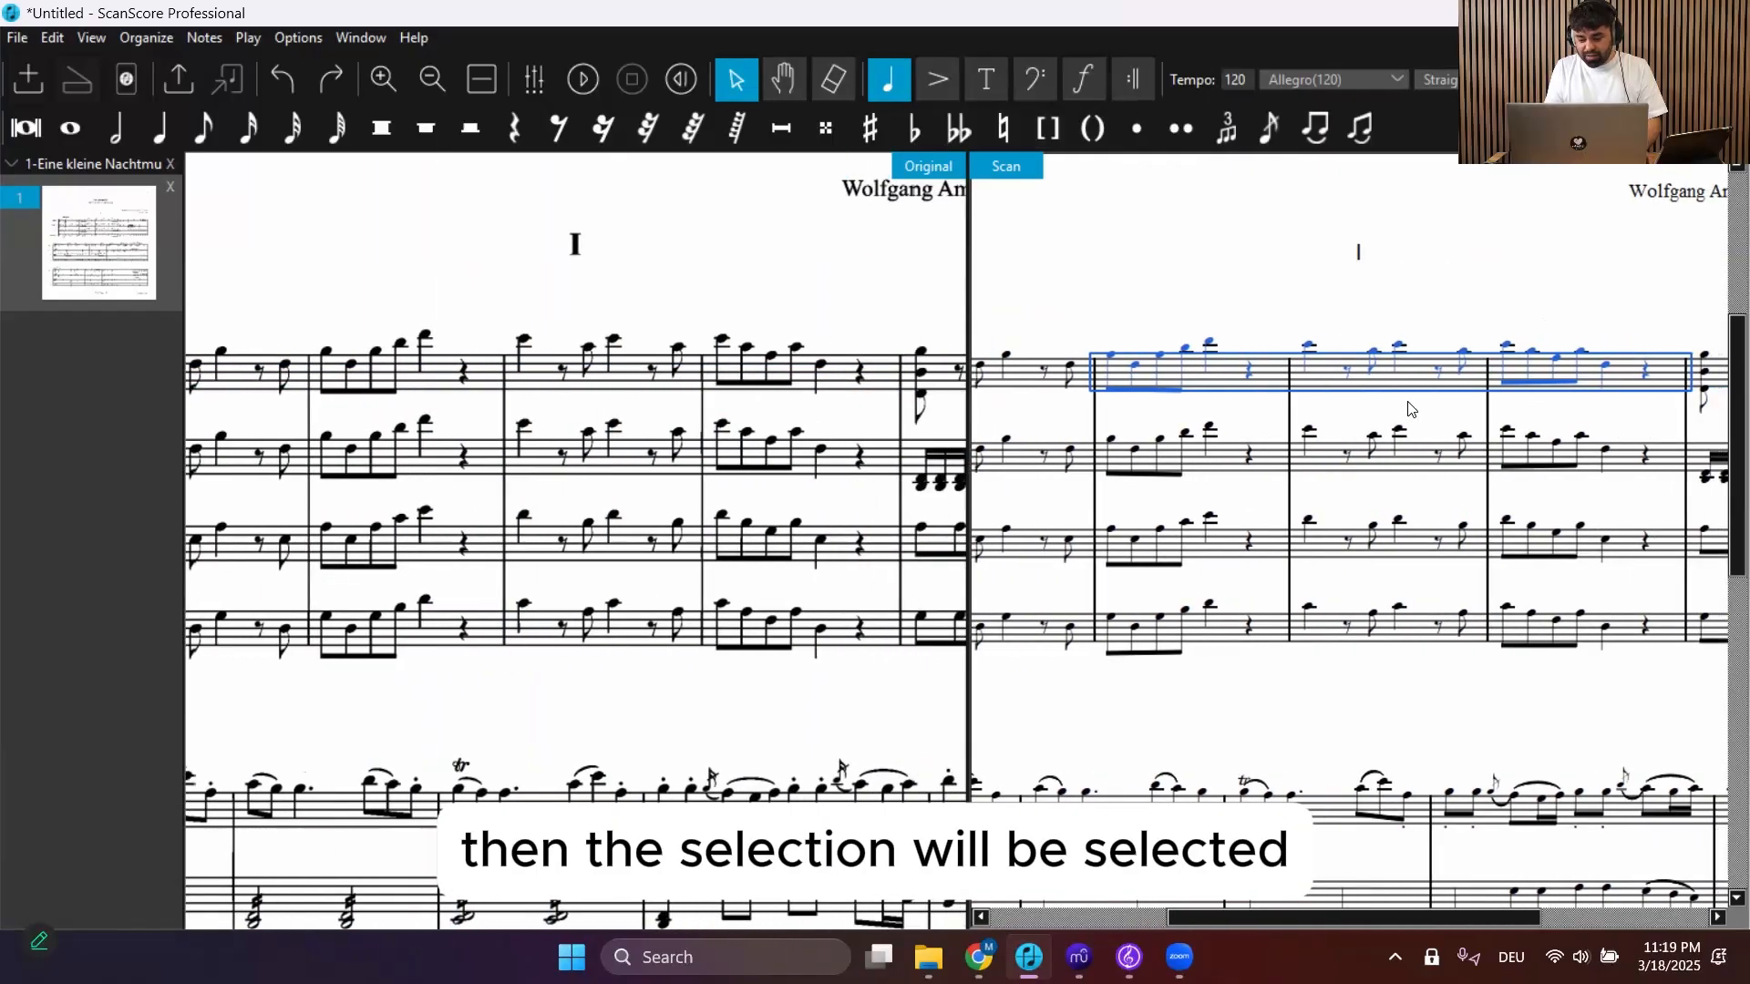
left_click(1237, 418)
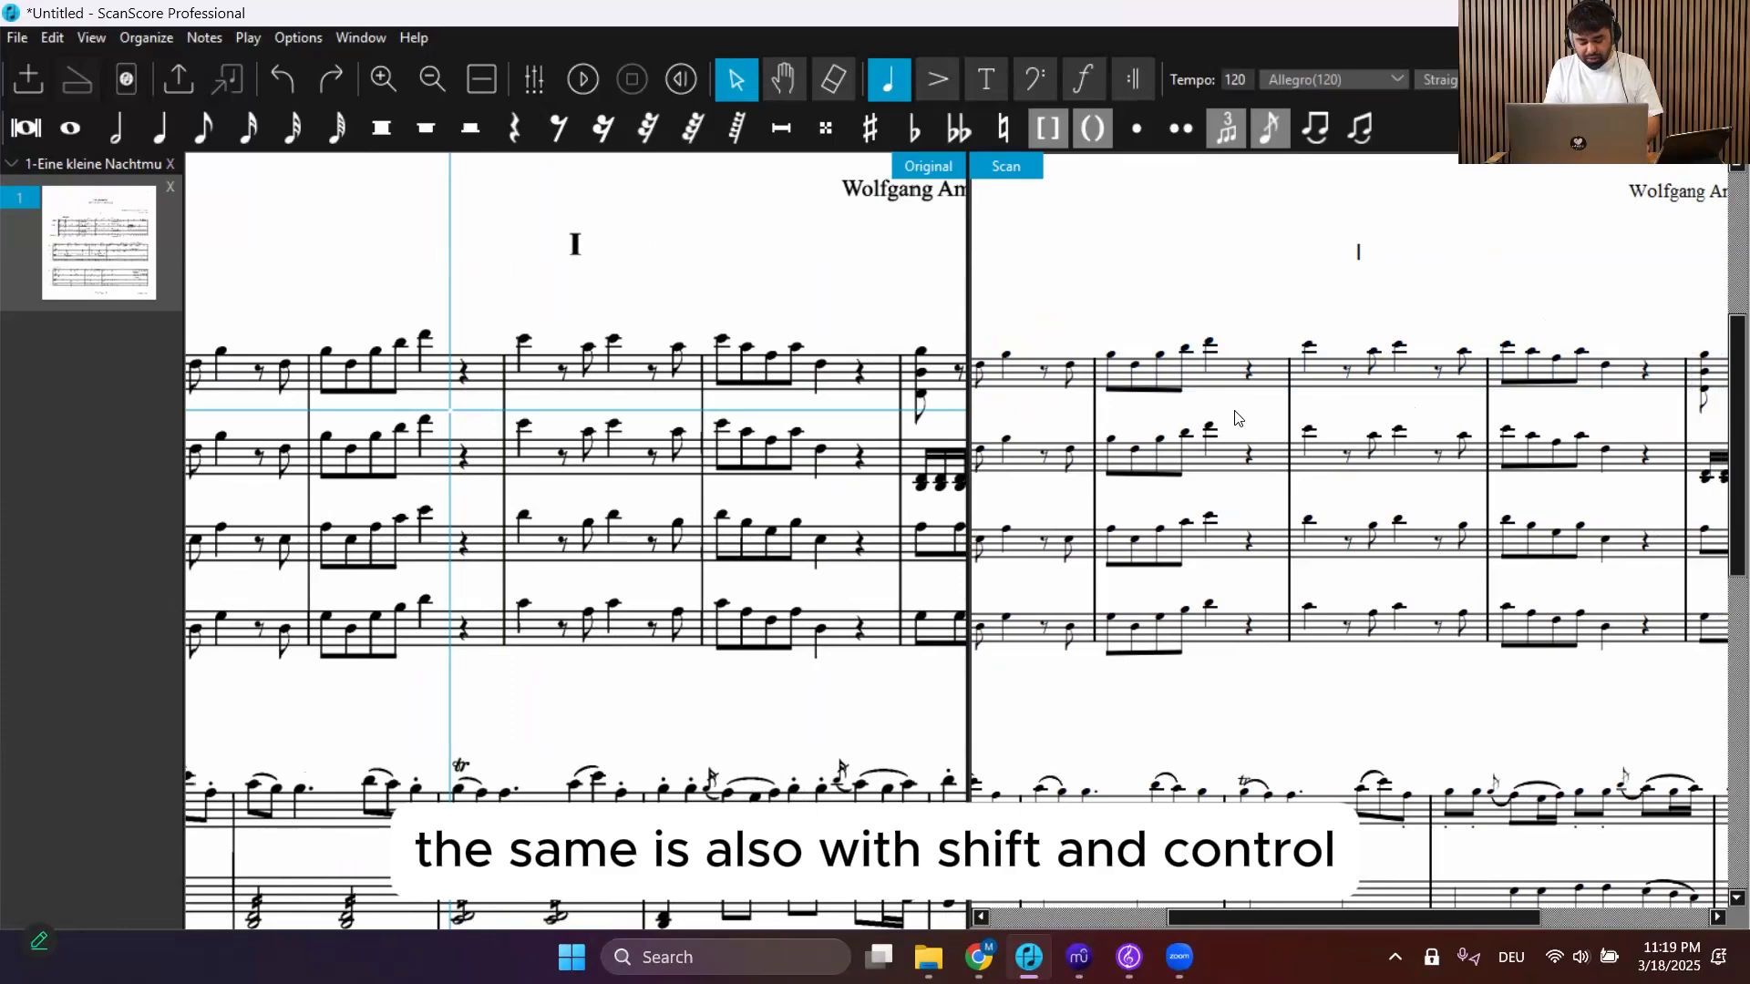
Select the second bar across all staves and extend the selection through the fourth bar
left_click(1218, 370, "ctrl+shift")
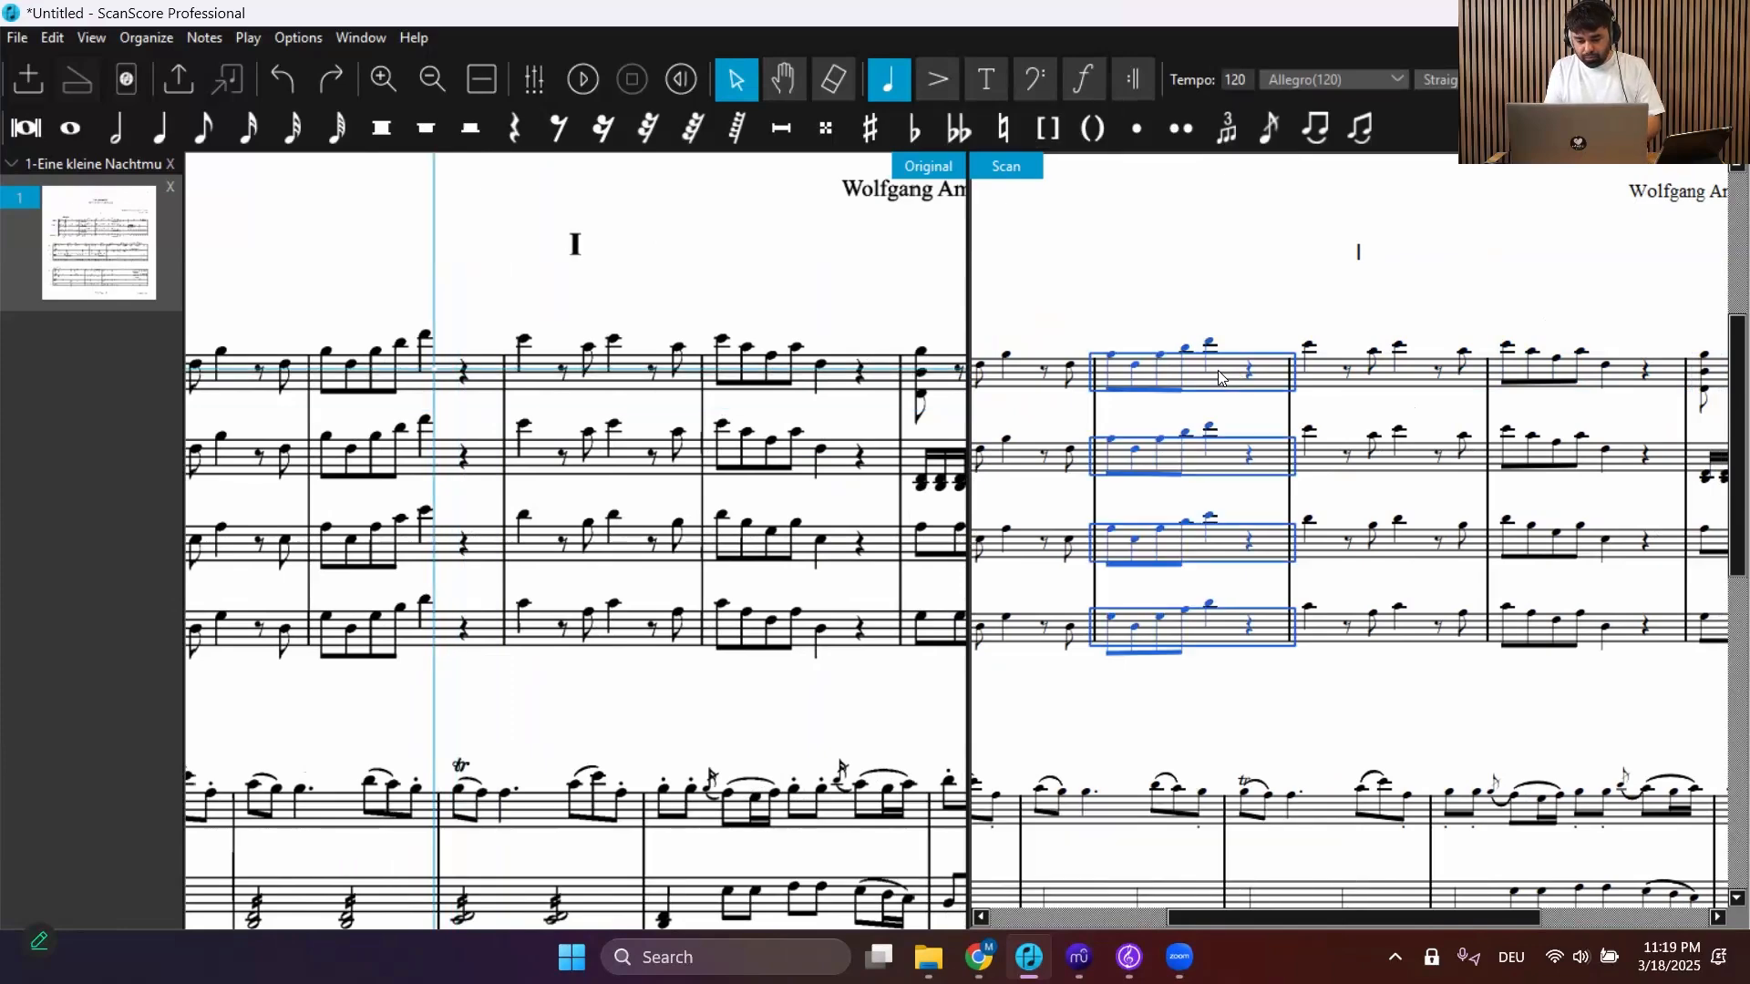
left_click(1622, 383, "shift")
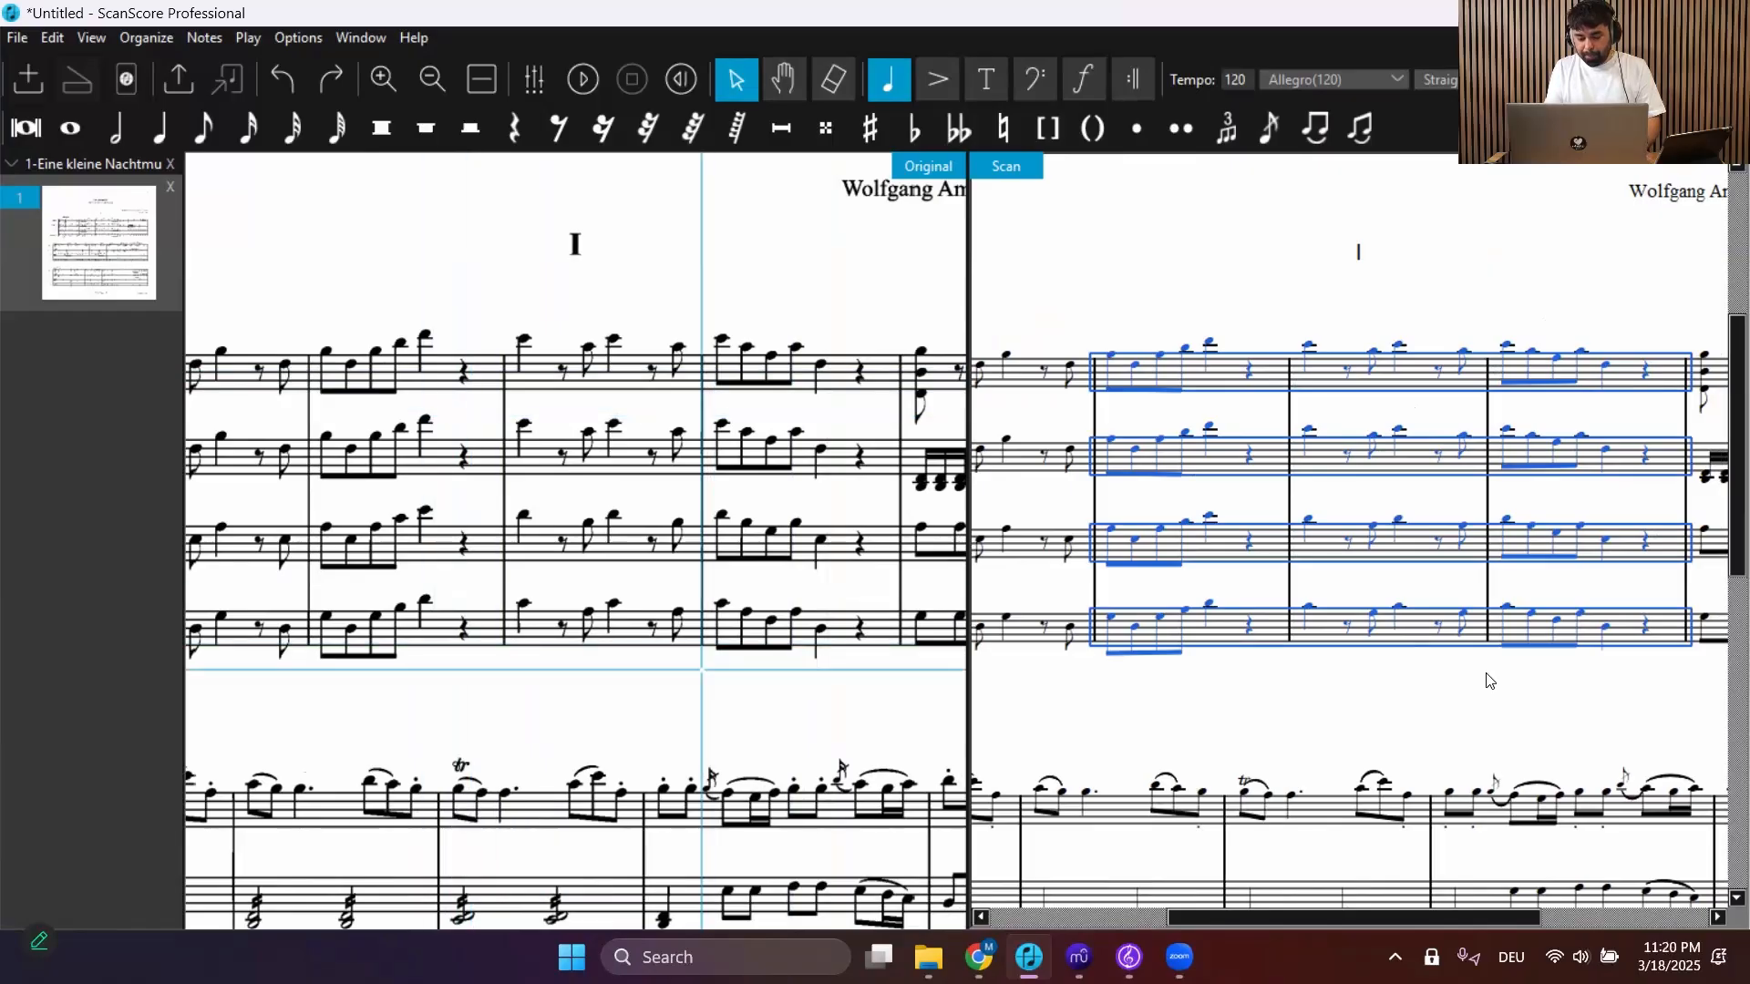
scroll(1489, 681, "down", 1)
left_click(1437, 695)
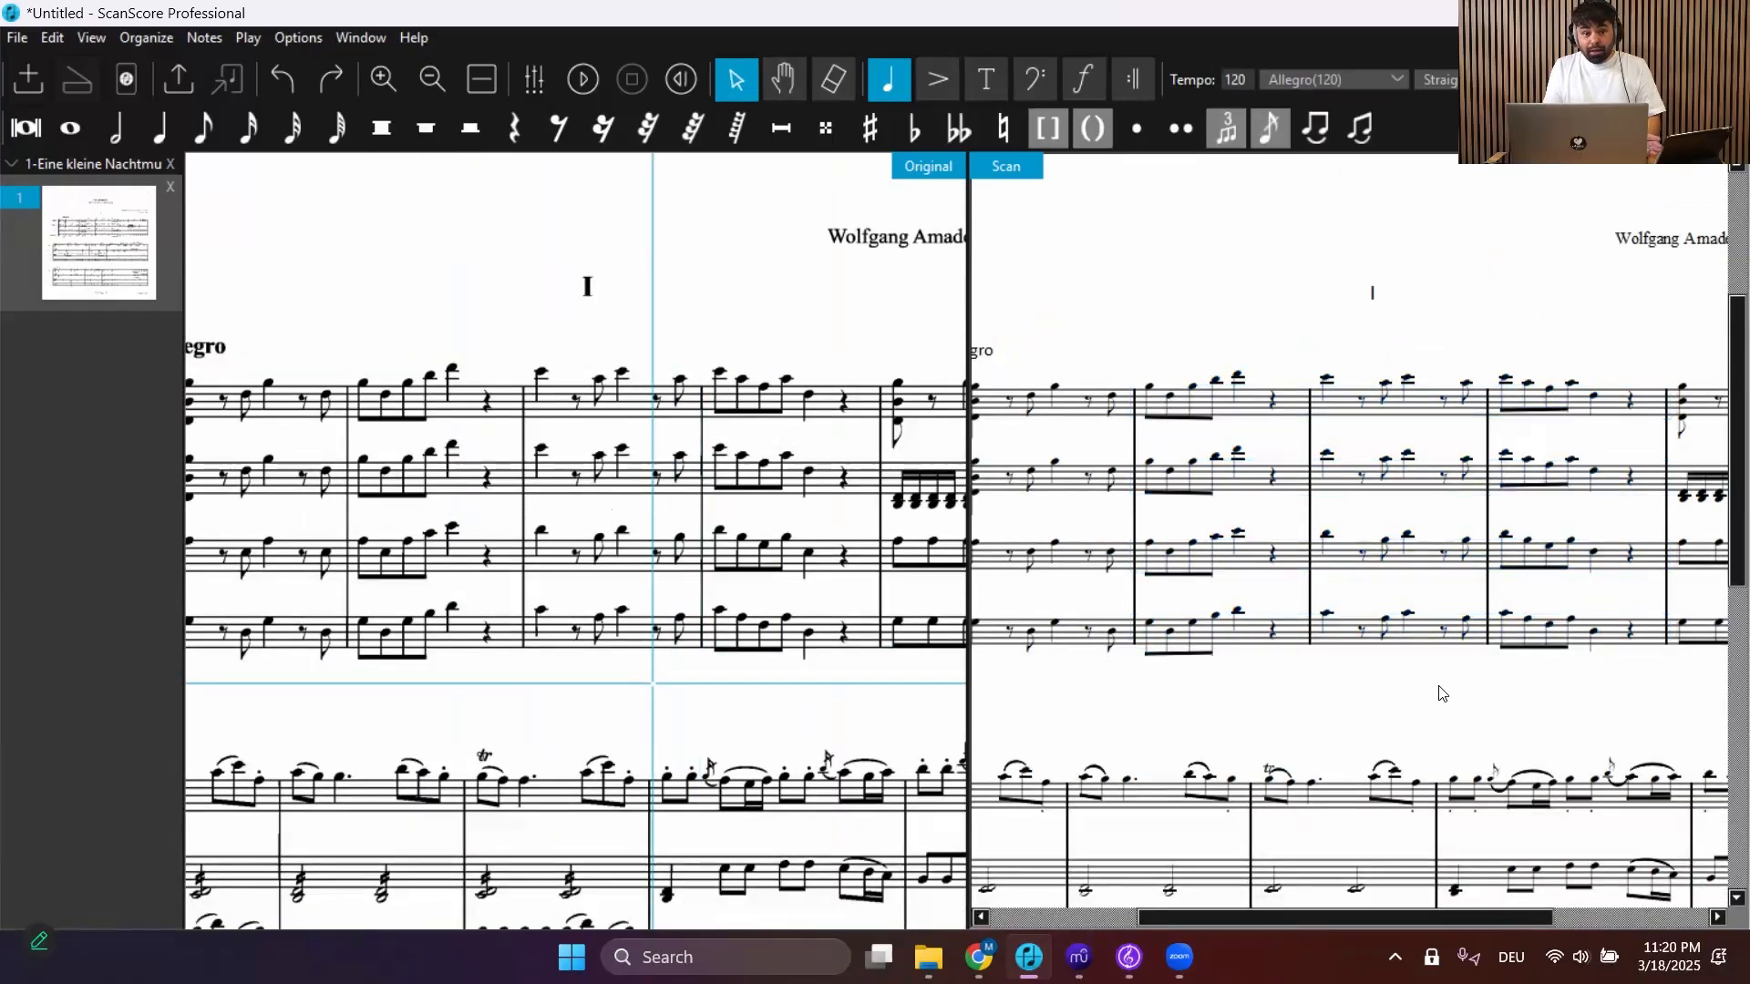
Select the whole Violin I staff of the first system in the scan
scroll(1362, 711, "left", 3)
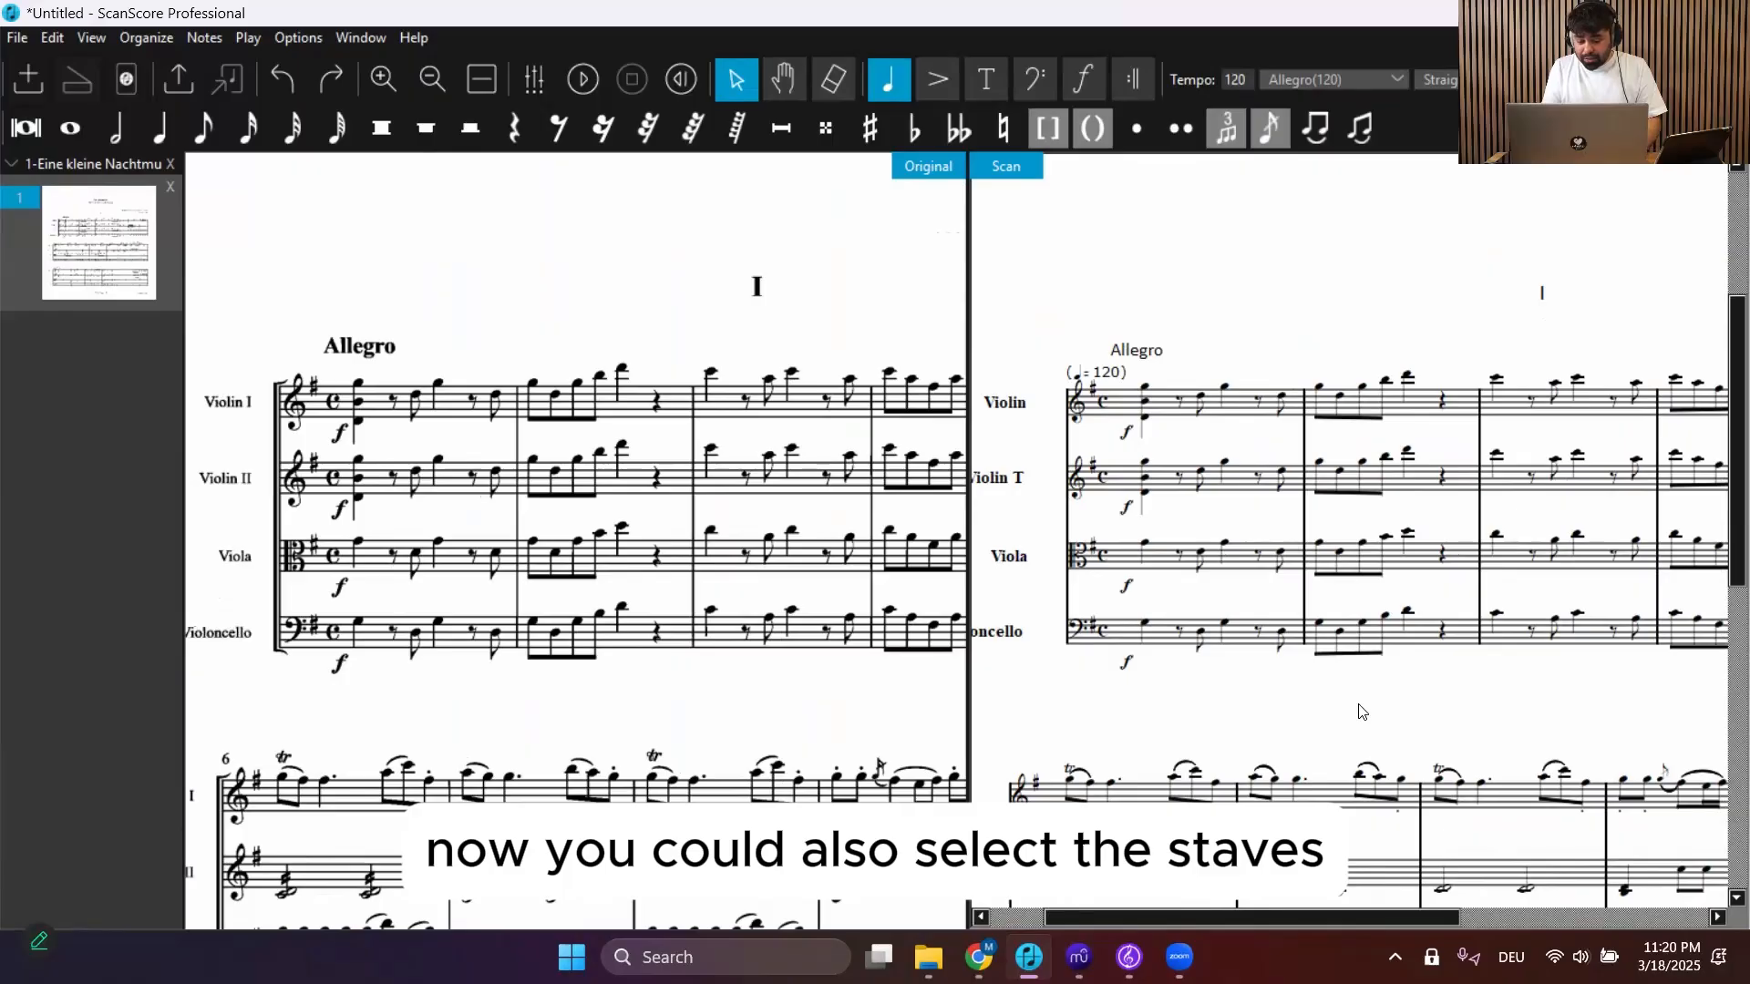
left_click(1059, 412)
scroll(1288, 510, "right", 2)
scroll(1288, 511, "right", 3)
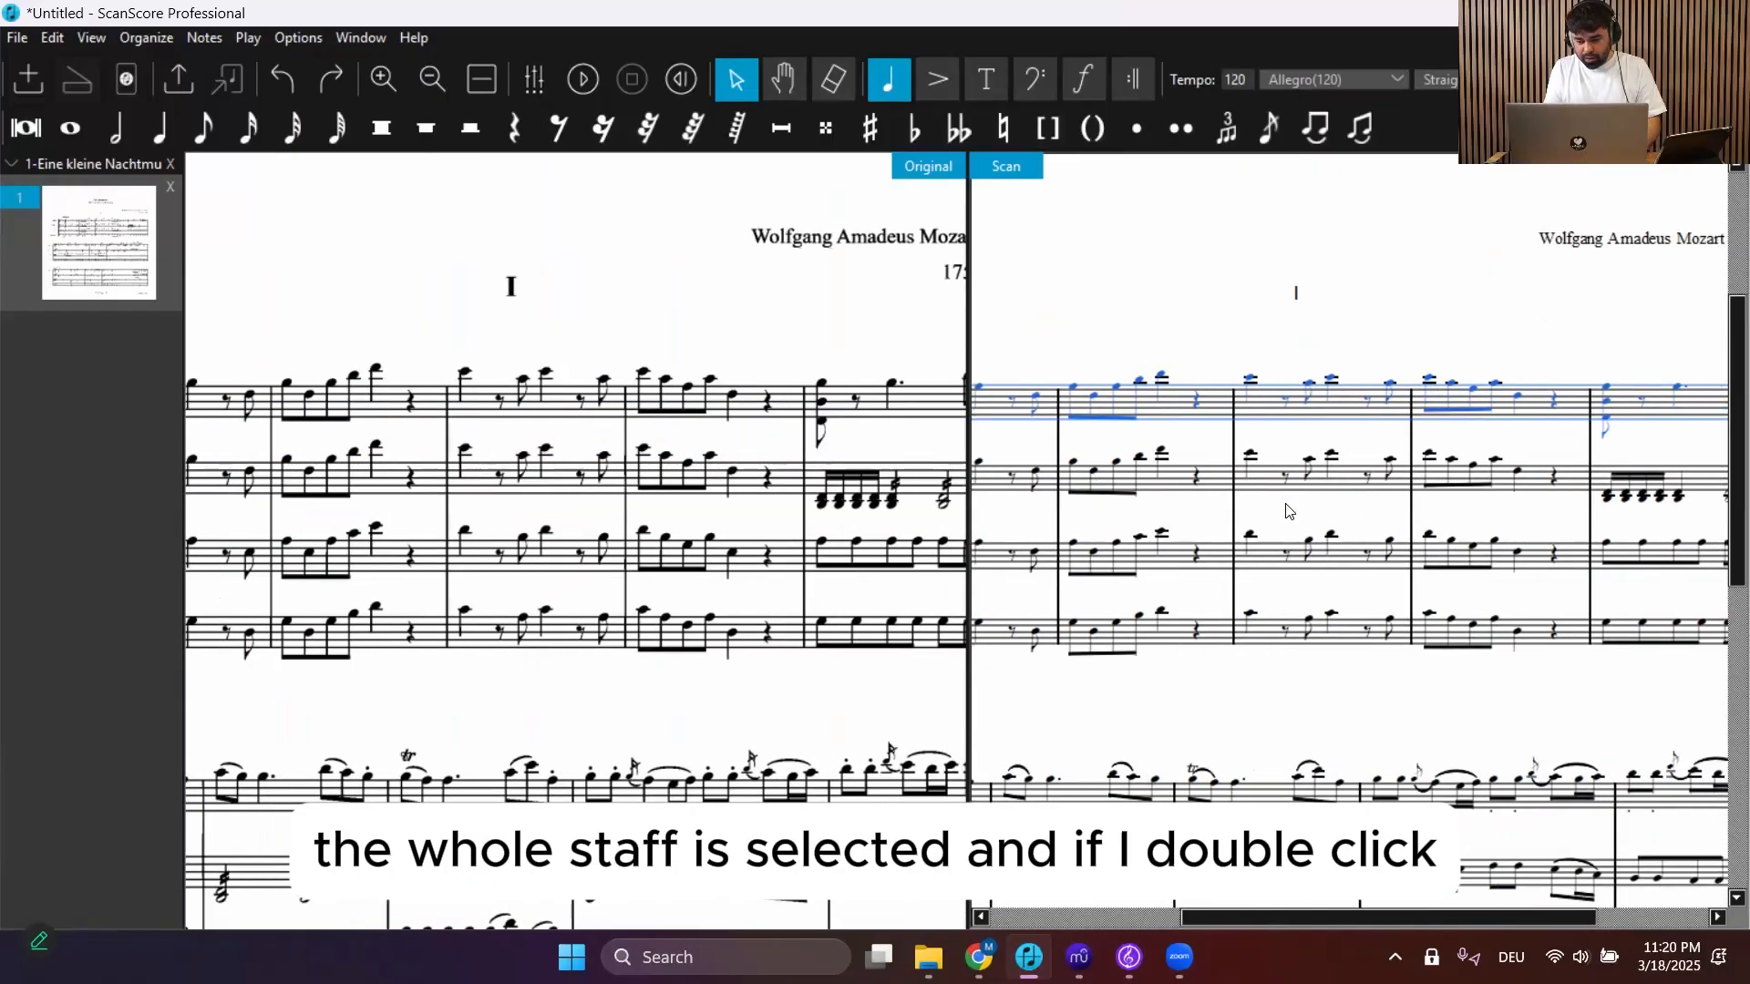
scroll(1287, 510, "left", 4)
scroll(1287, 511, "left", 2)
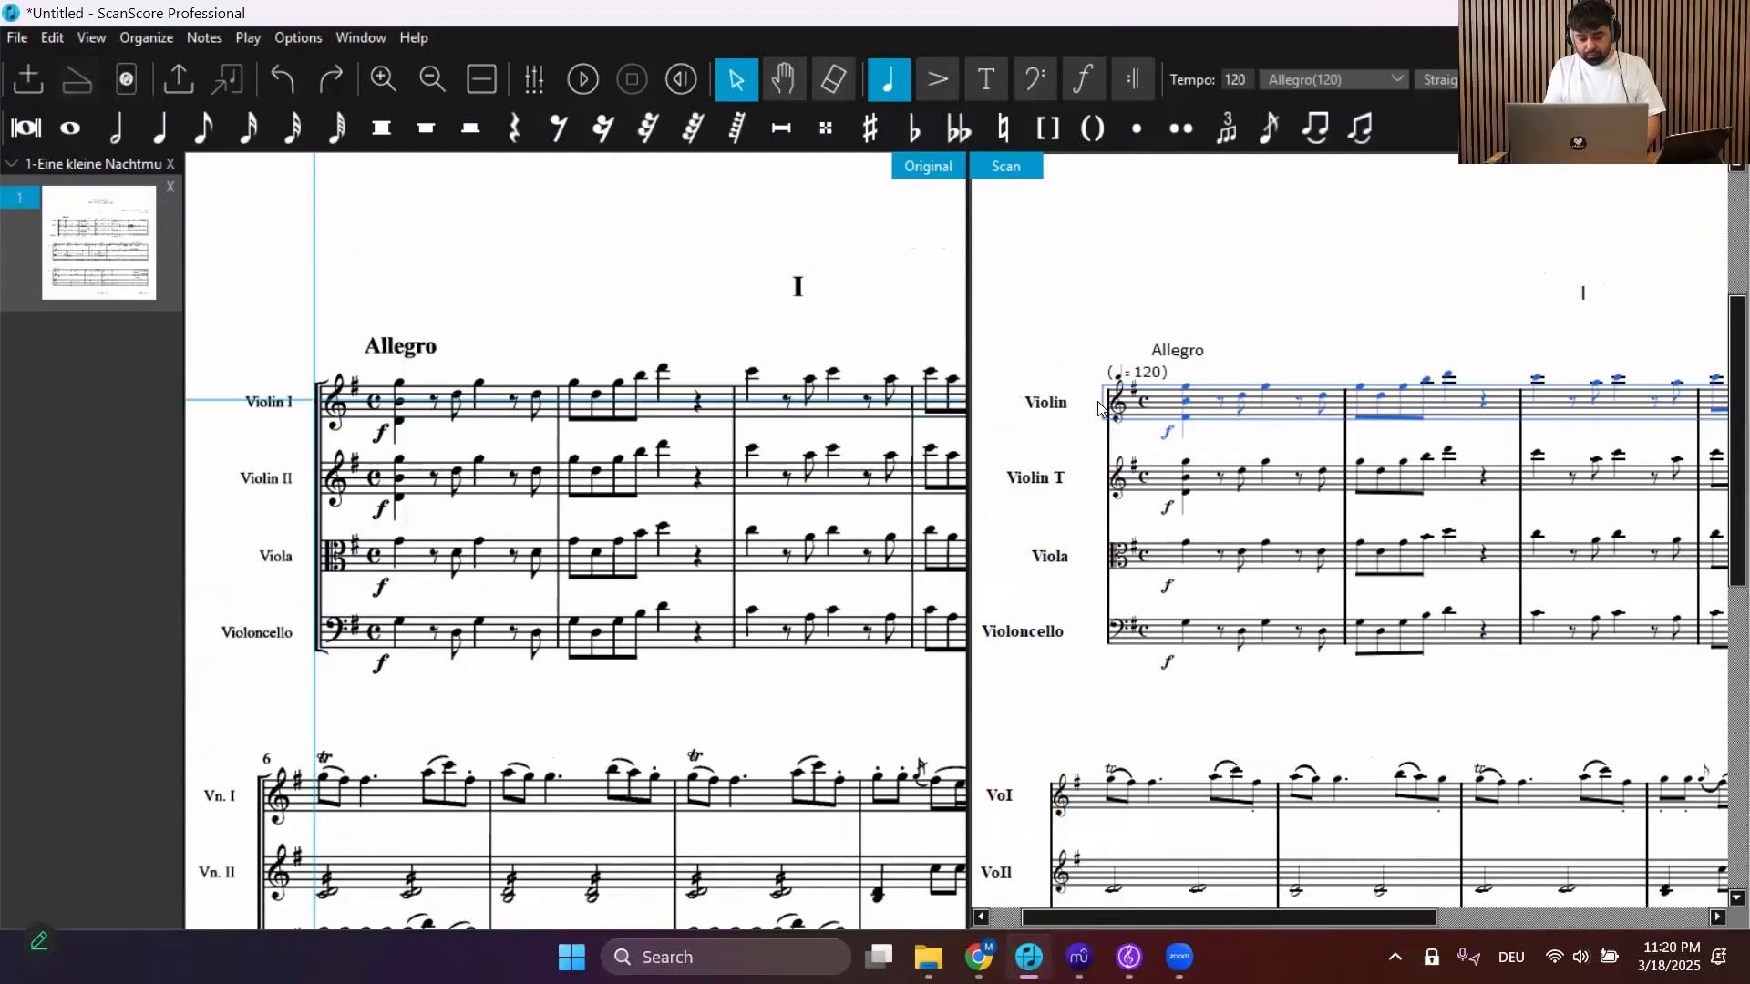
Select the Violin I part across all systems and play it back, then stop playback
double_click(1098, 407)
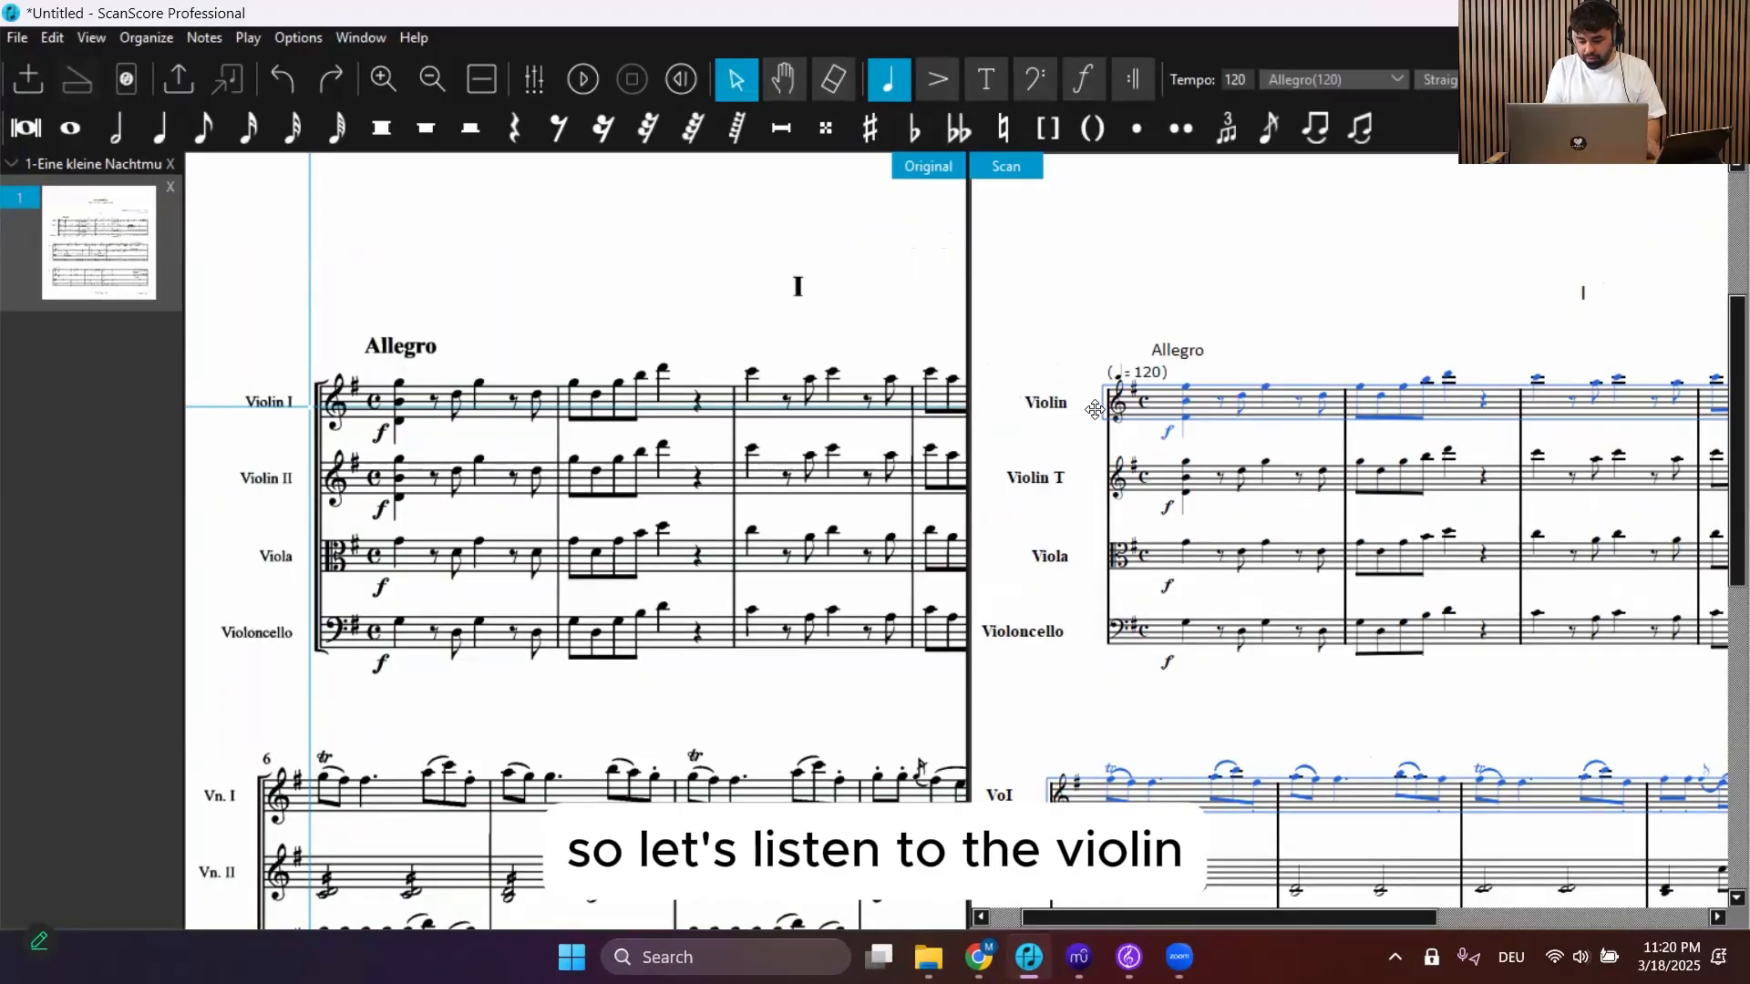
key("space")
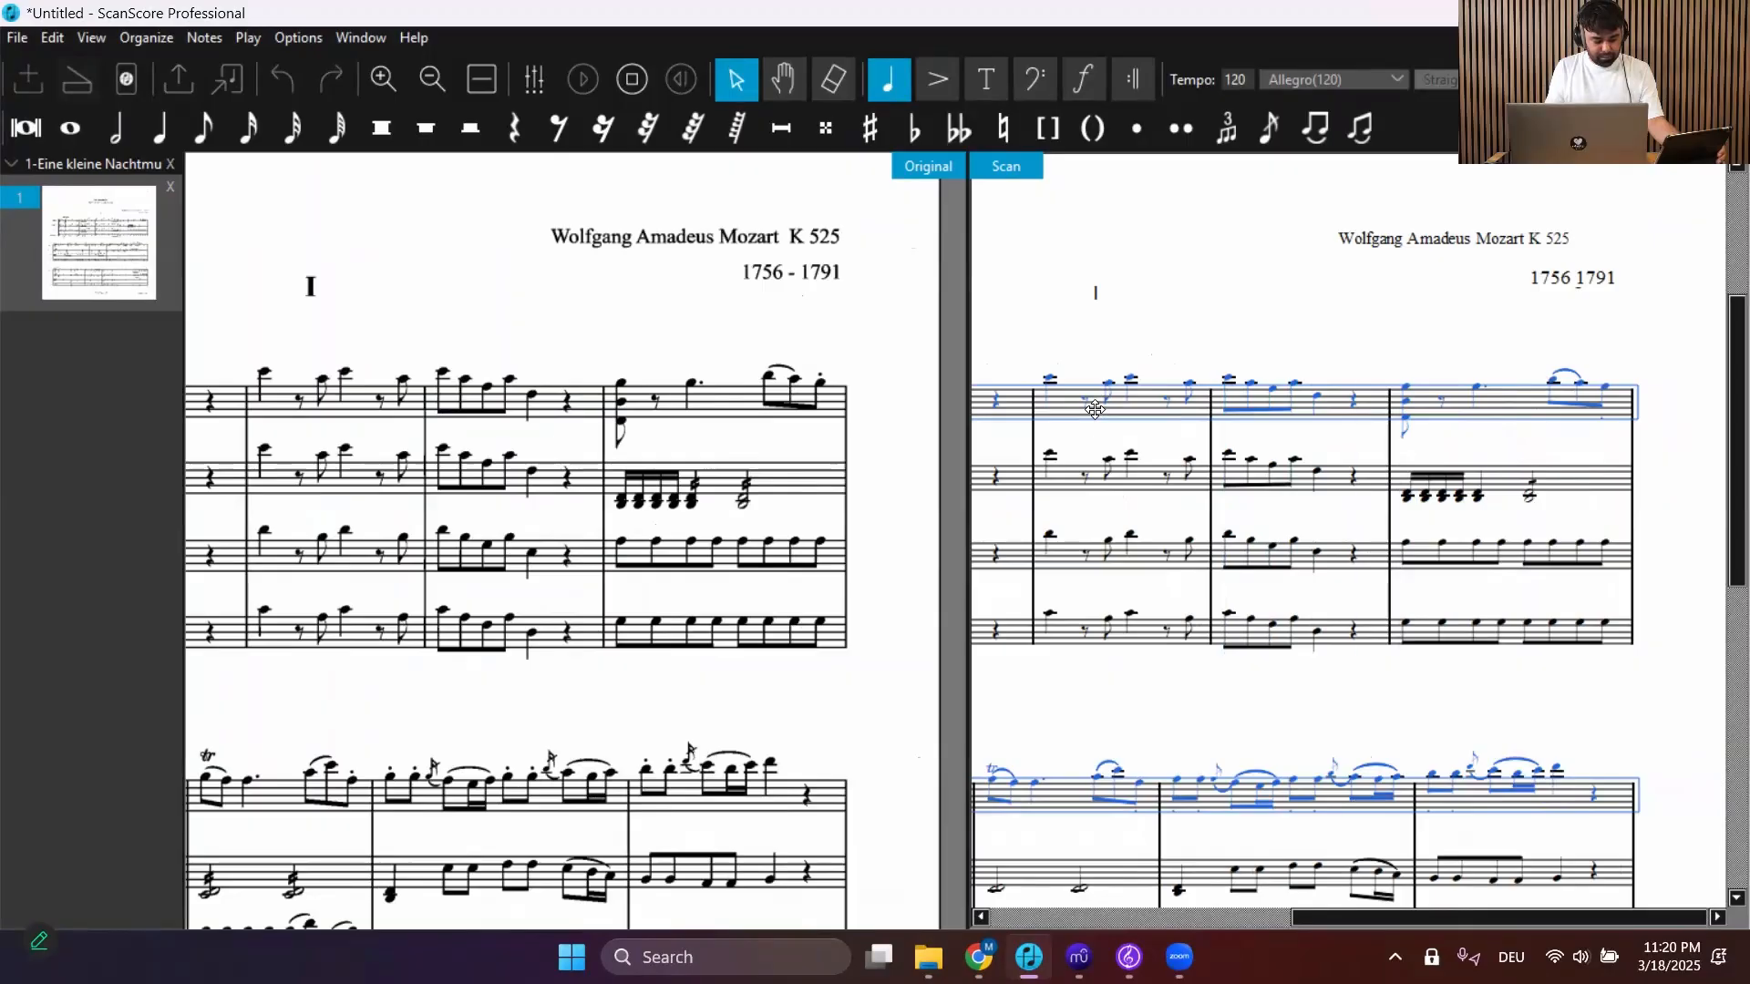
key("space")
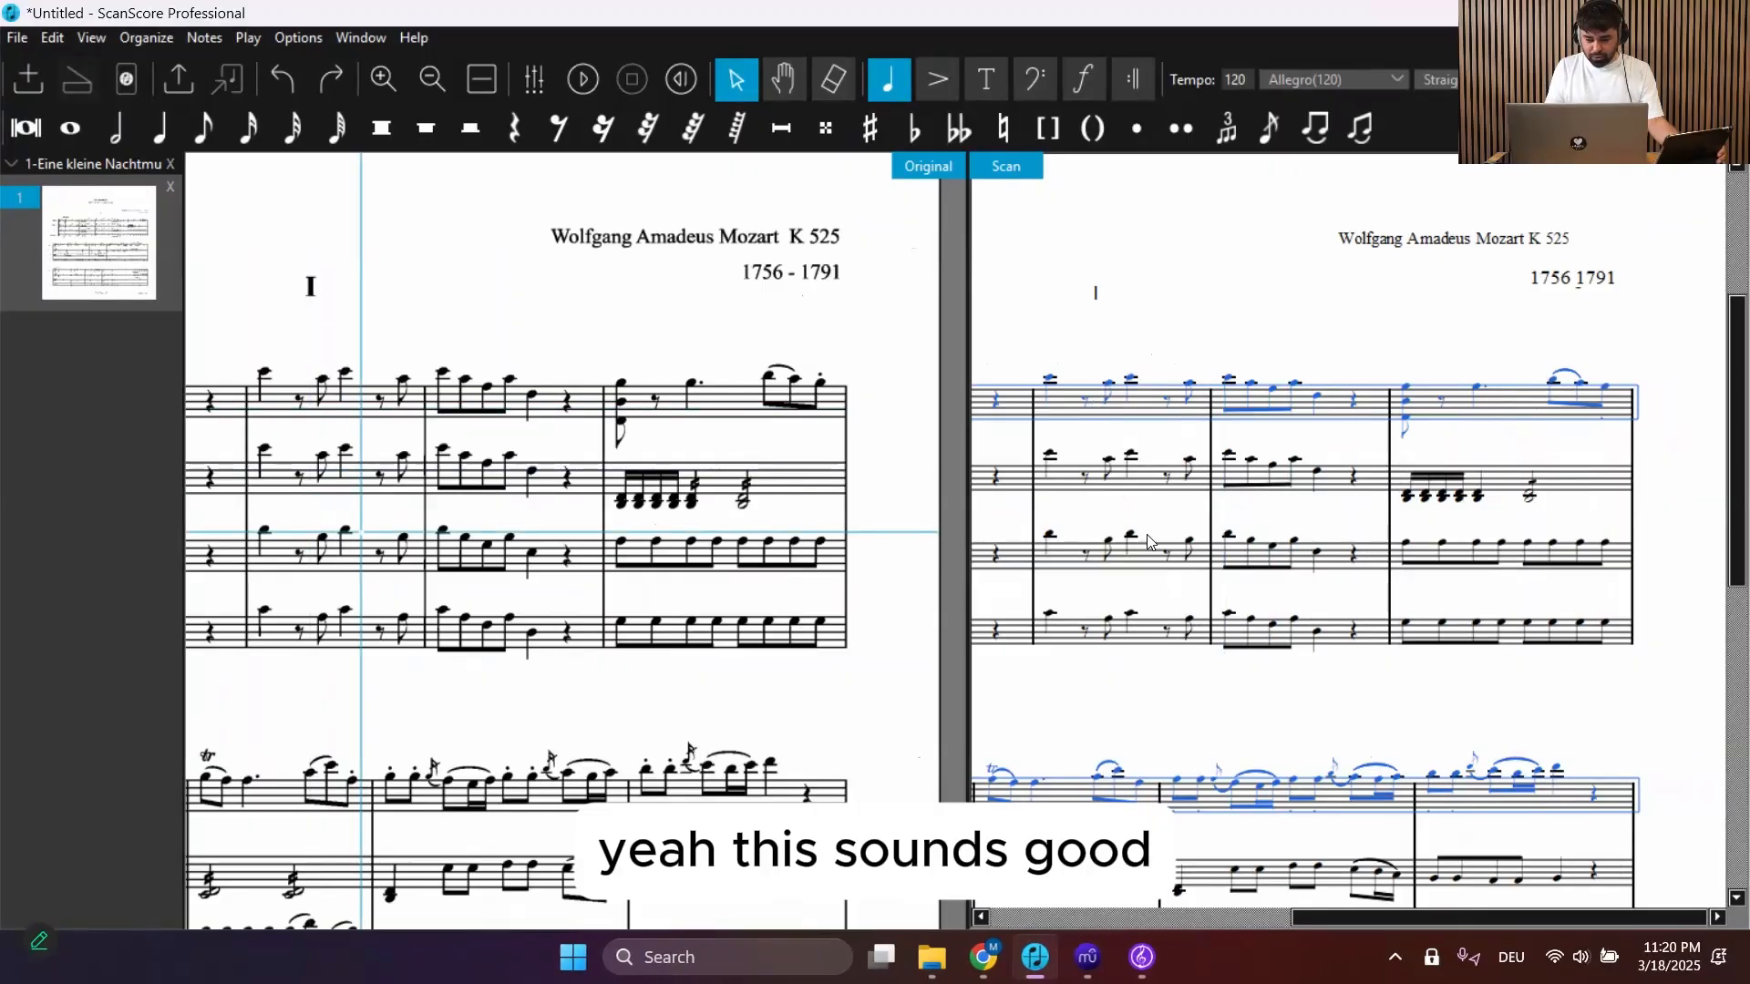
Select the third note in the first bar of the Violin I staff
scroll(1151, 542, "left", 3)
scroll(1150, 542, "left", 2)
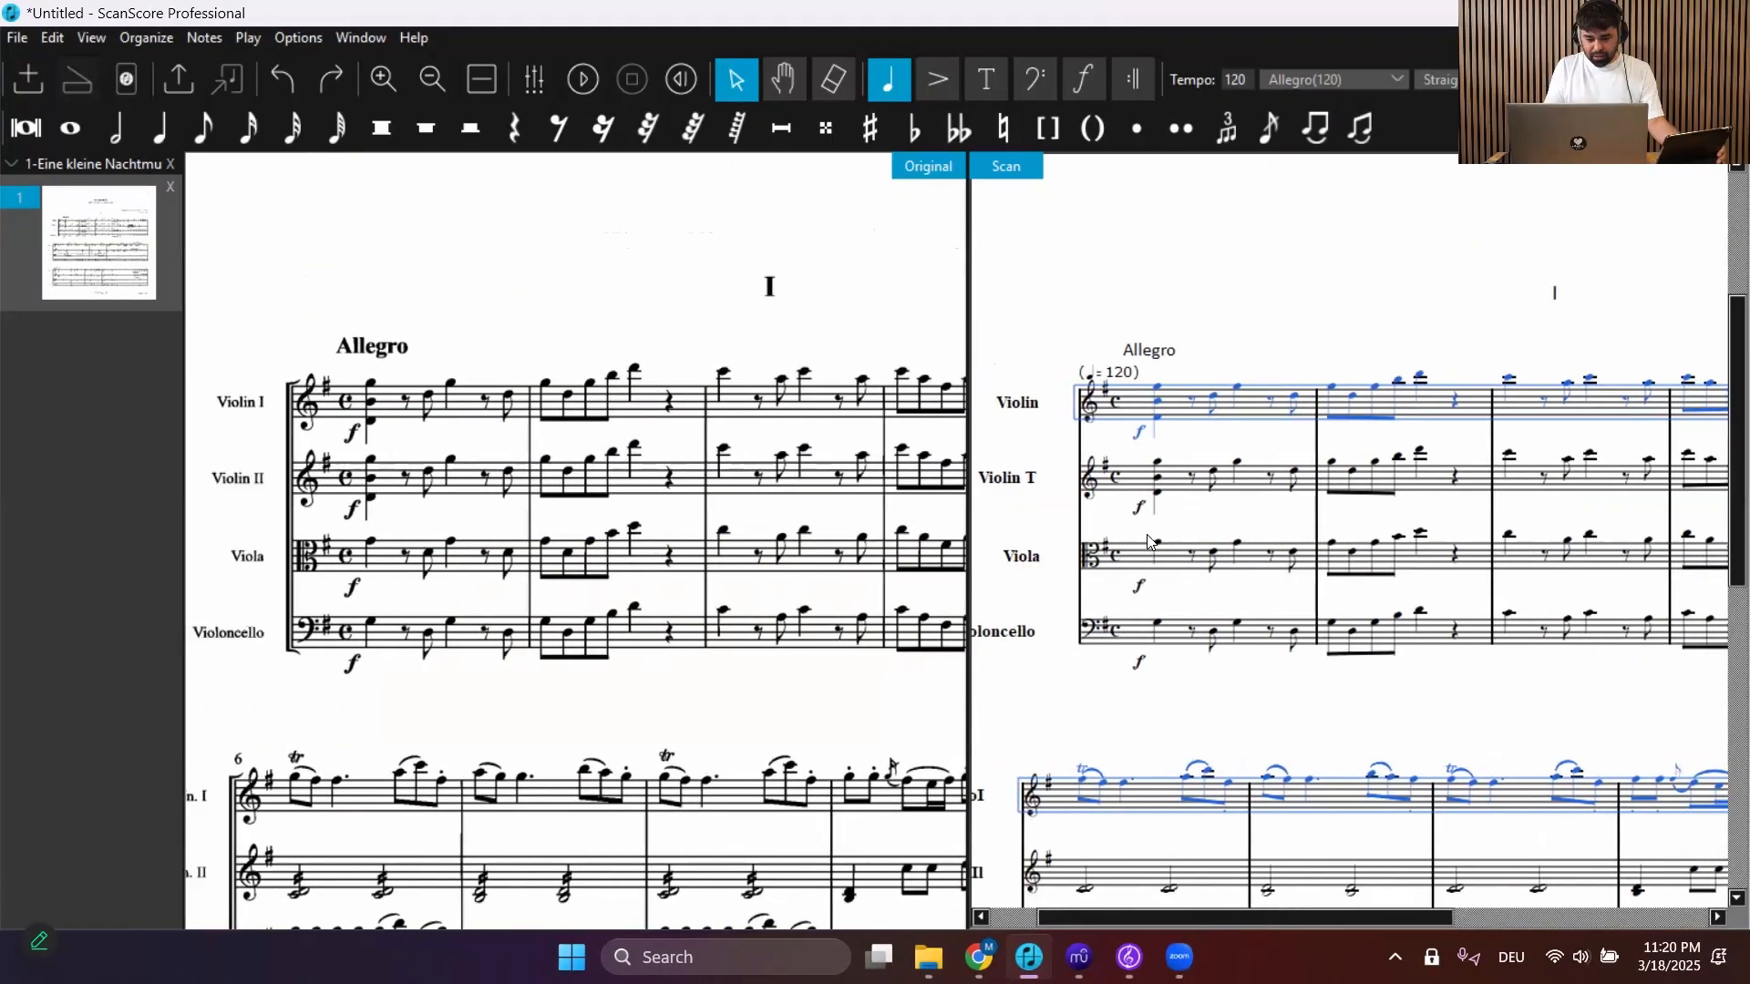
left_click(1048, 521)
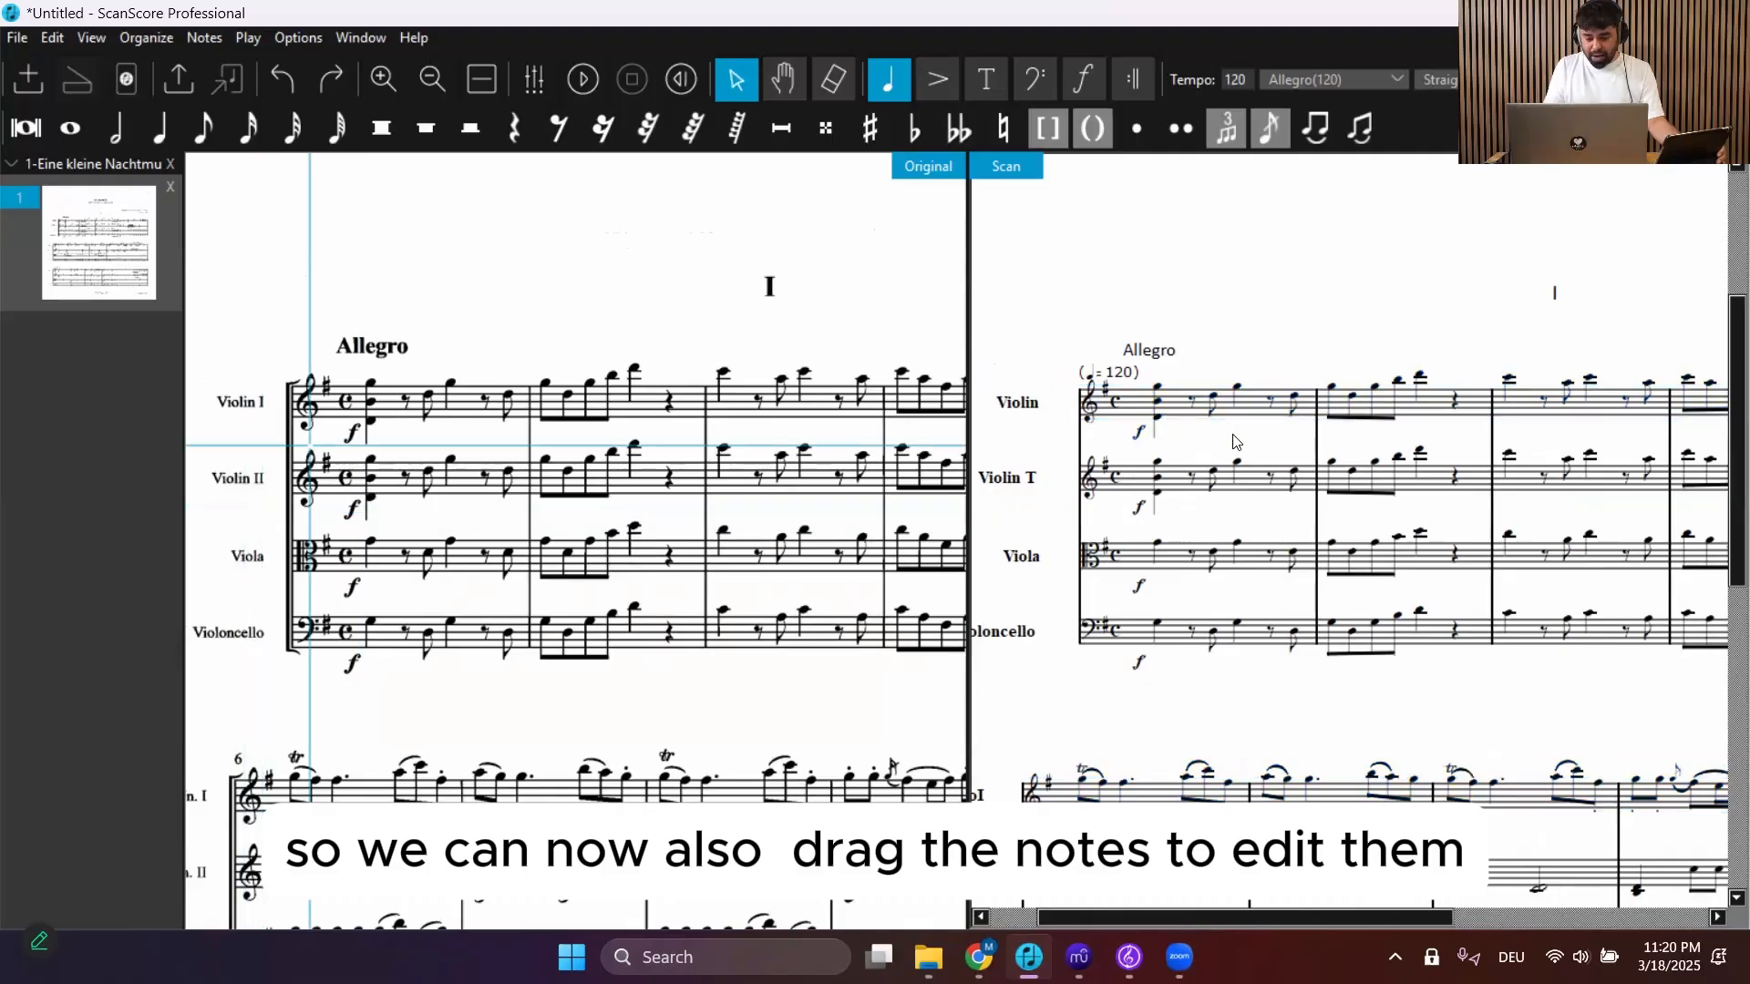
scroll(1232, 442, "up", 2)
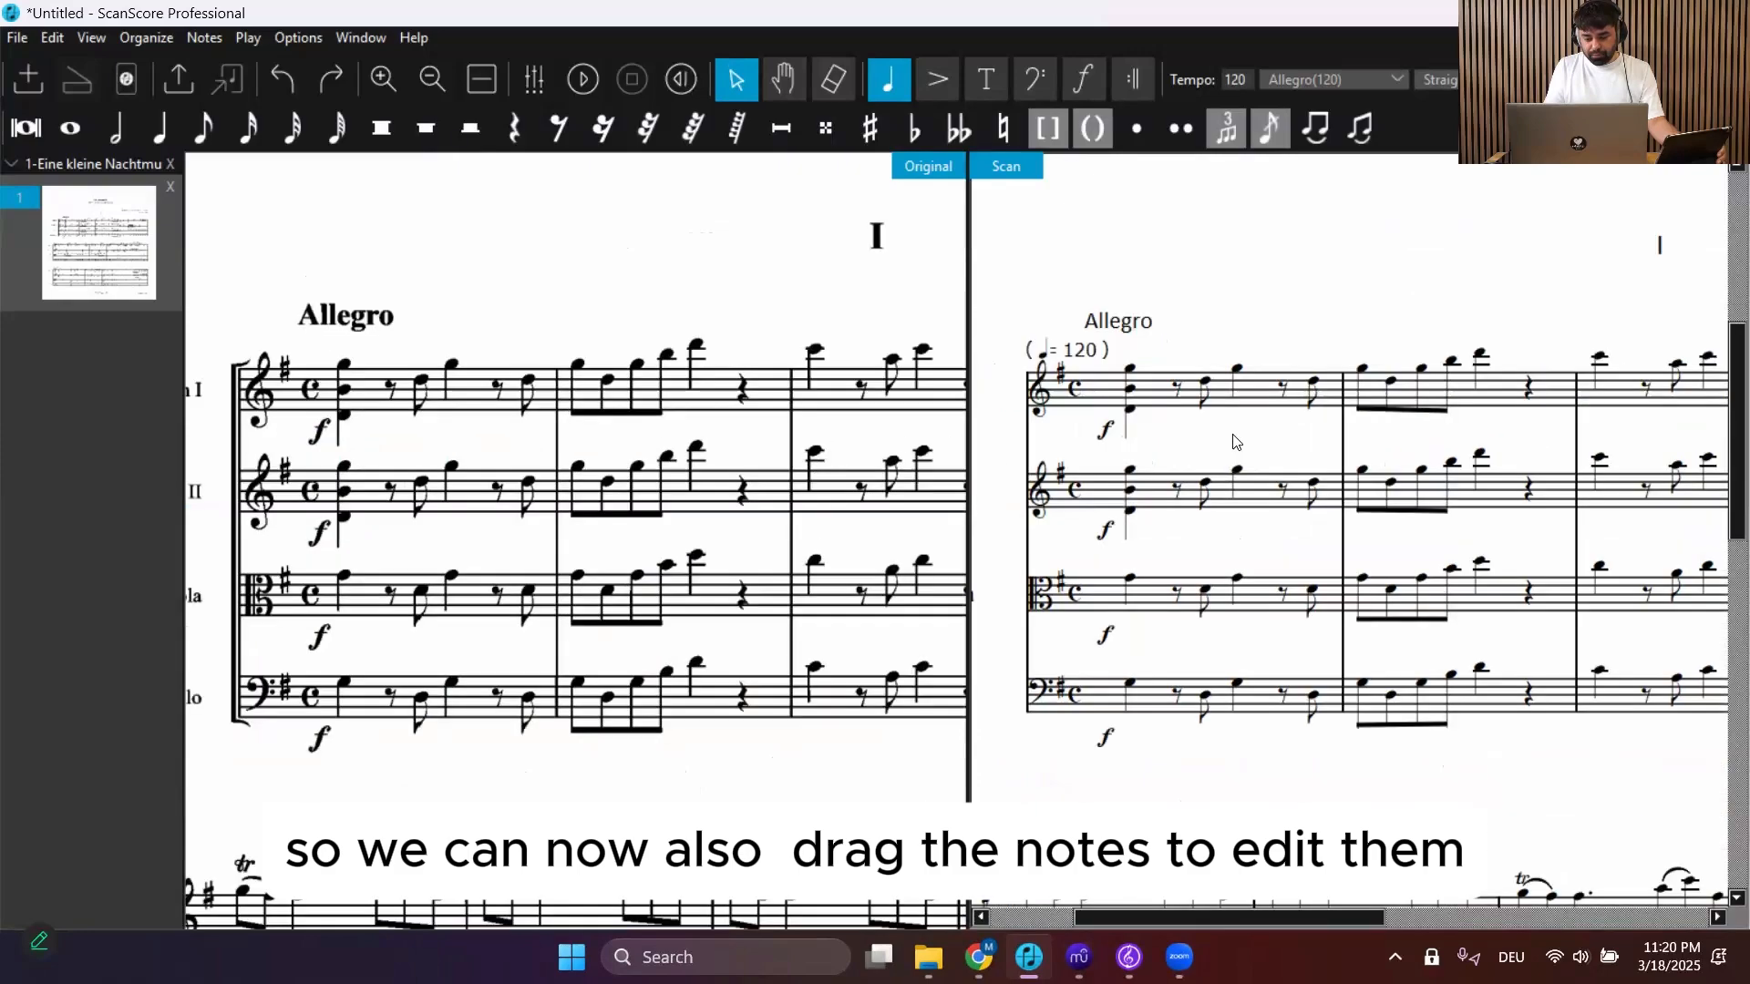
left_click(1237, 369)
scroll(1237, 374, "up", 1)
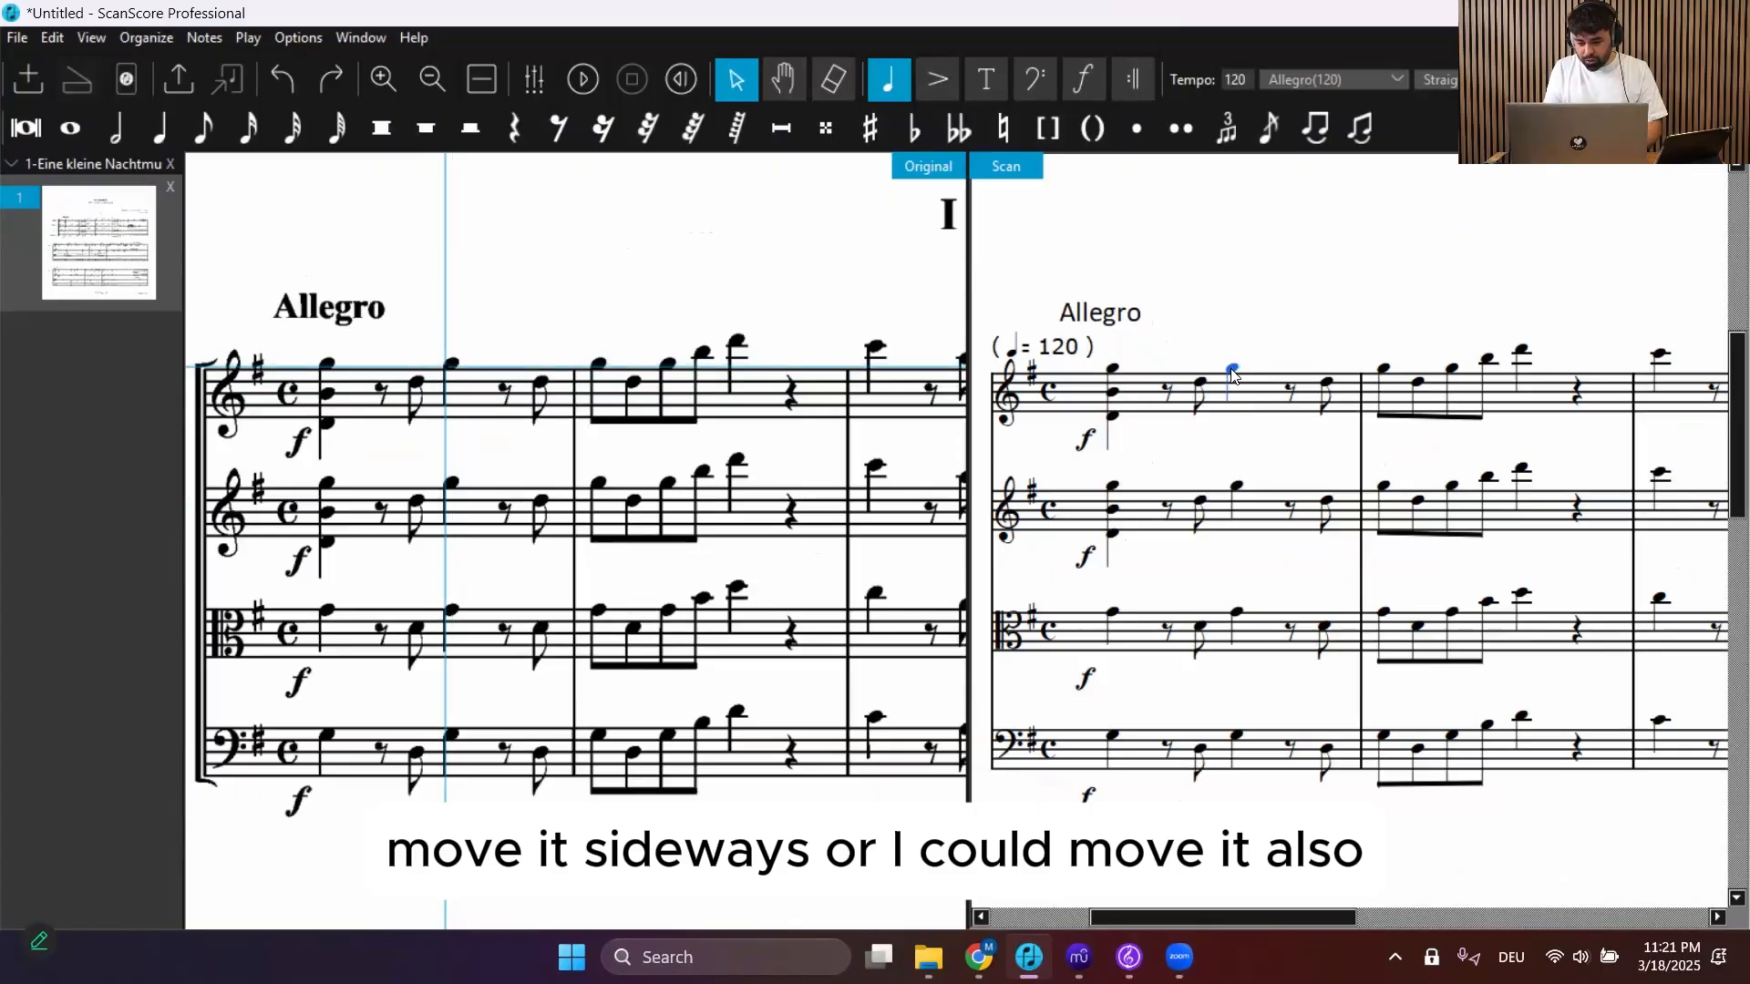
Nudge the selected Violin I note and shift its pitch down and up by a step
mouse_move(1232, 372)
left_mouse_down()
mouse_move(1229, 413)
mouse_move(1228, 369)
left_mouse_up()
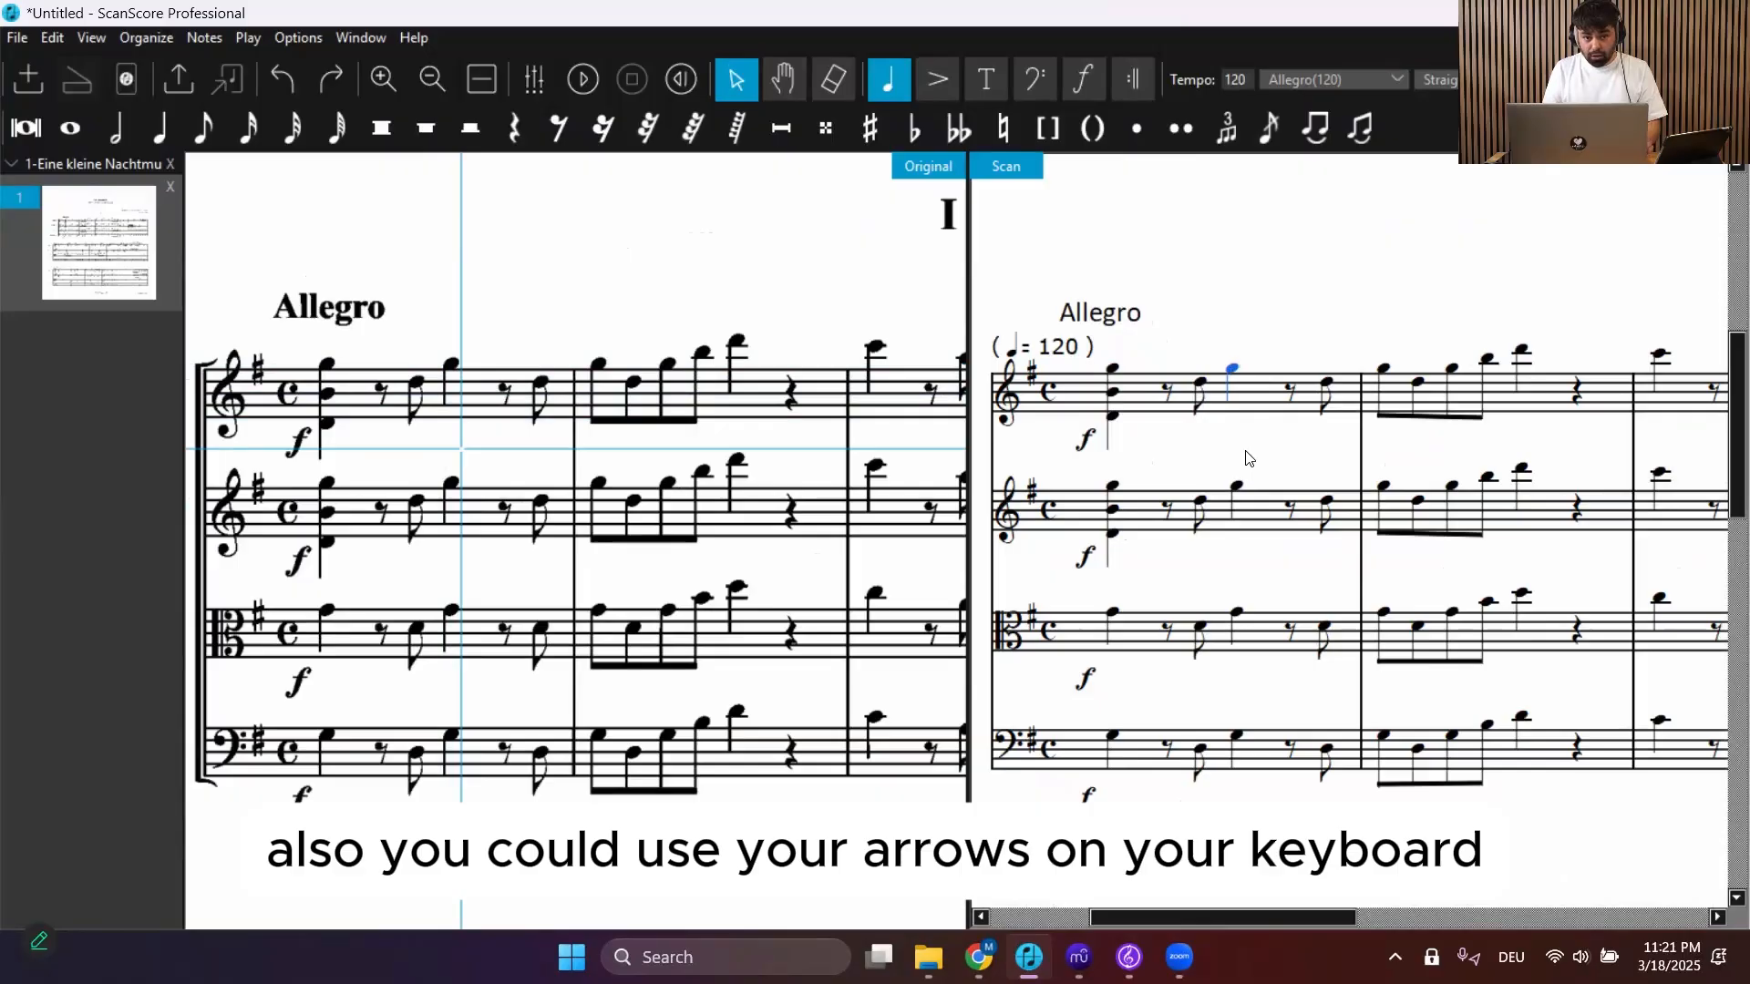
key("Down")
key("Down")
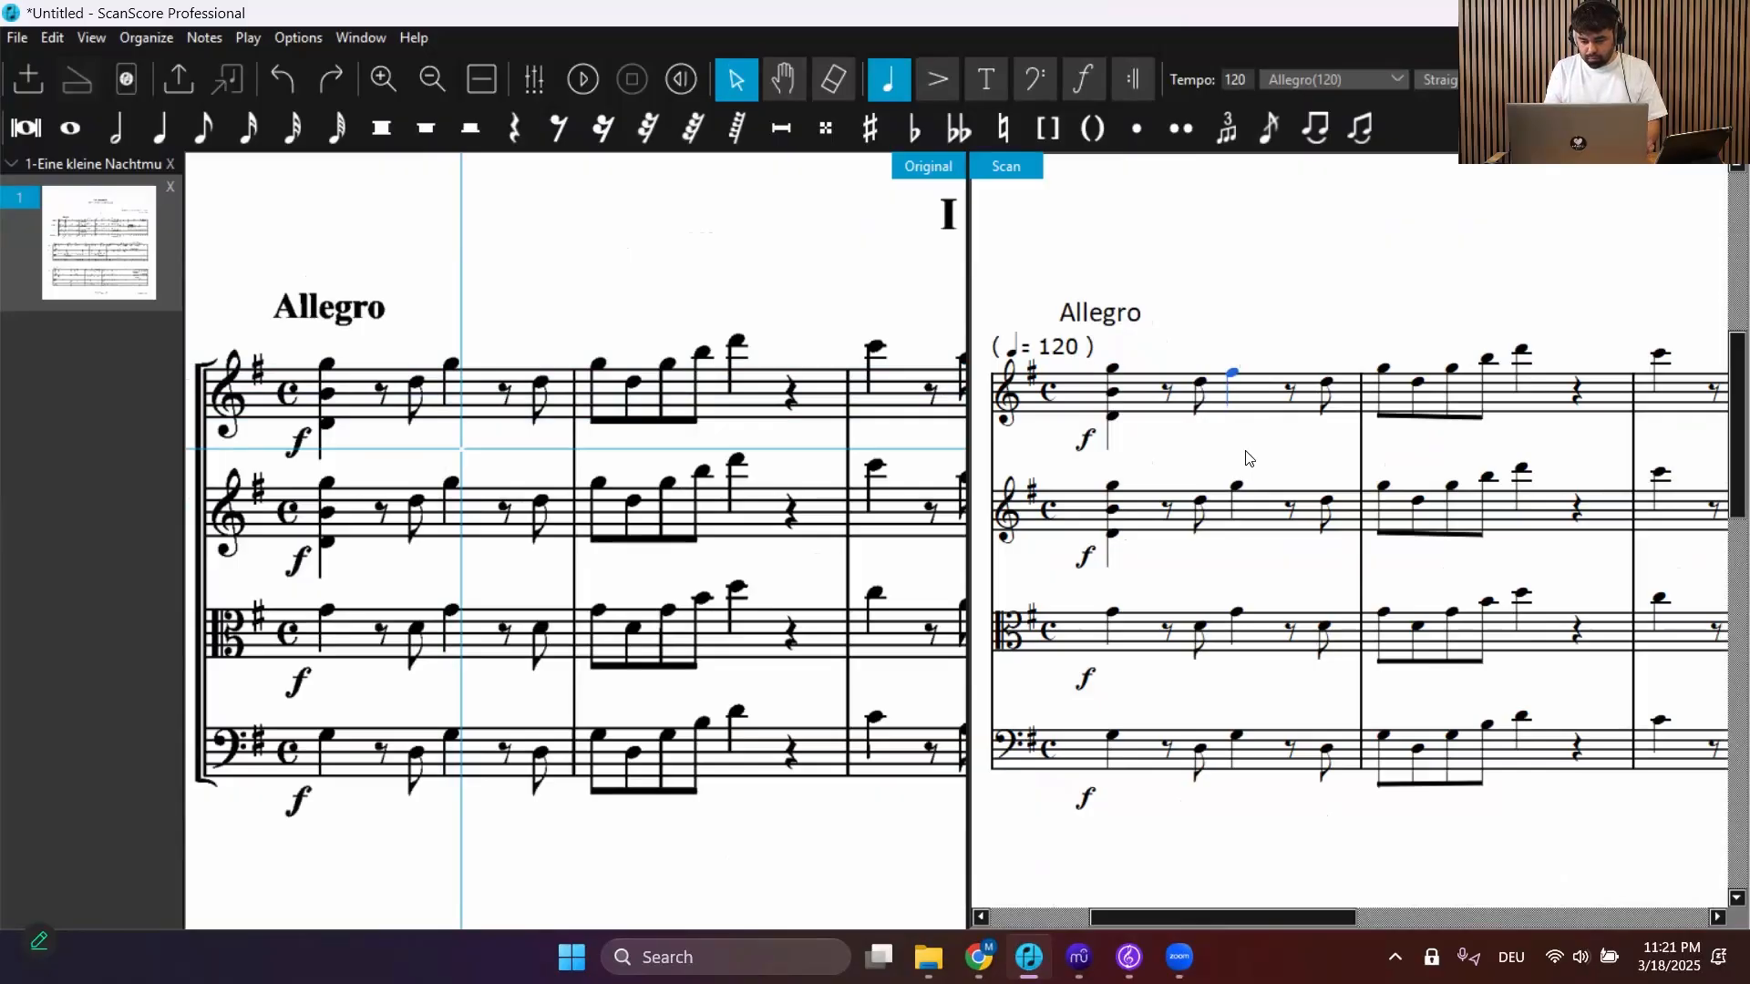
key("Up")
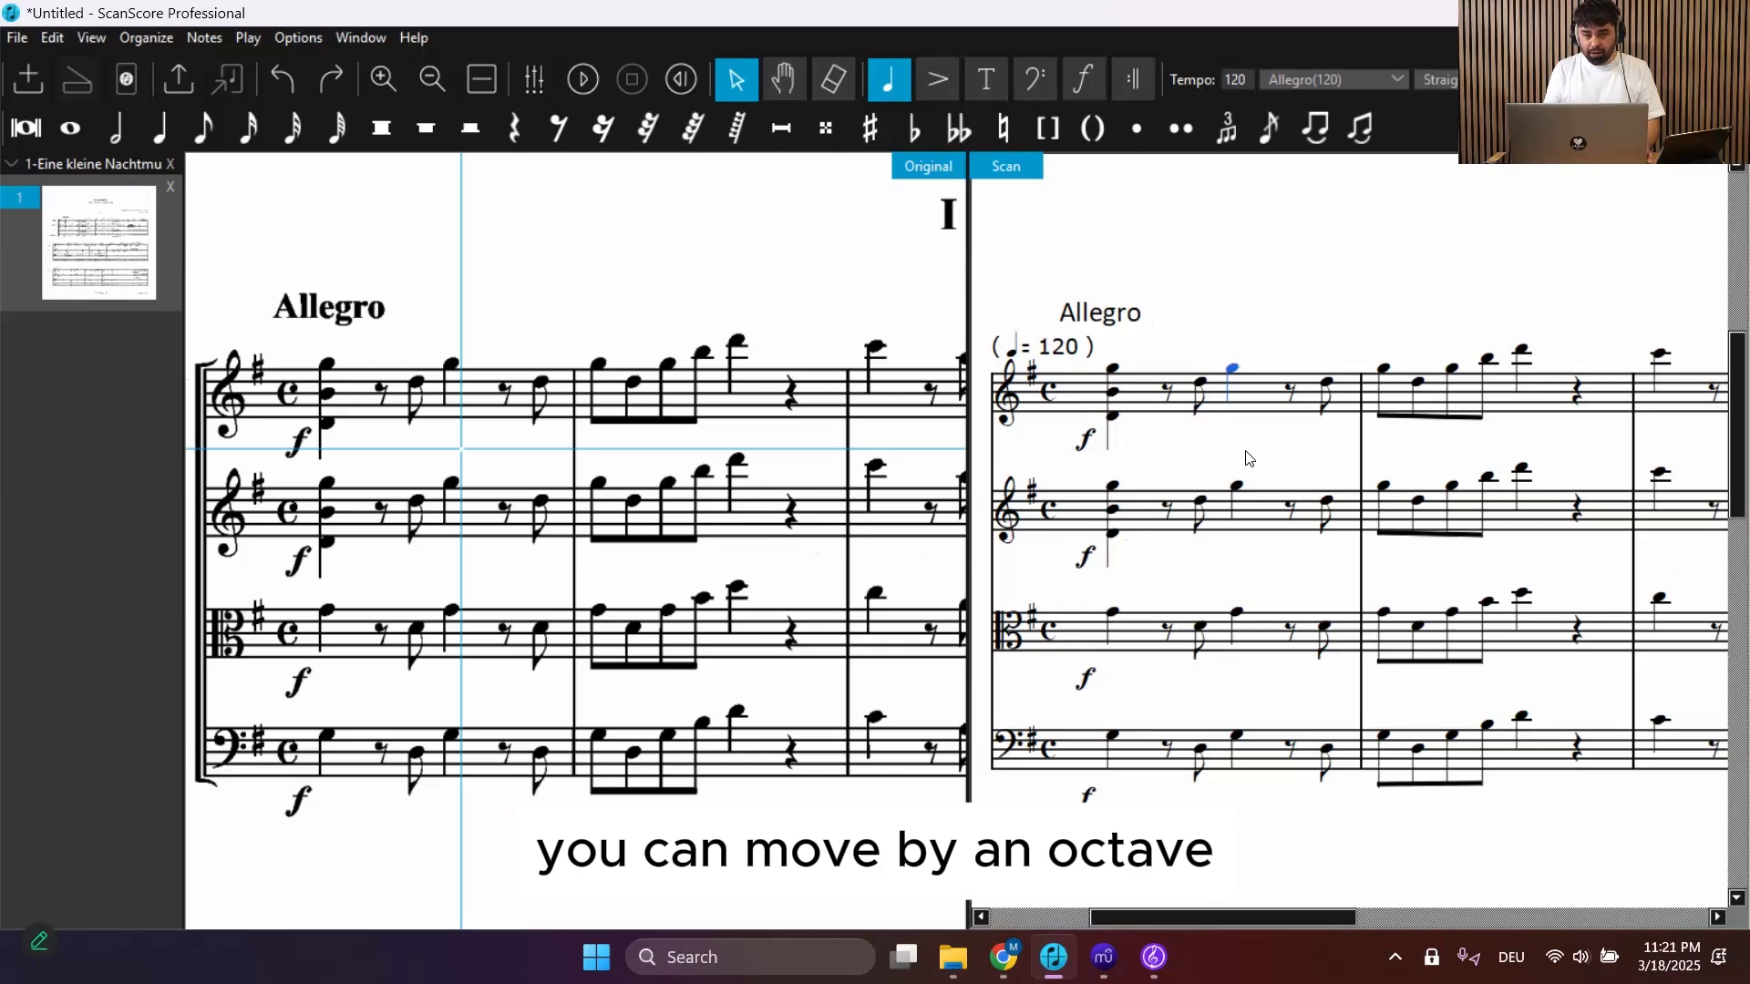
Shift the same note down and up by octaves, then deselect it
key("shift+Down")
key("shift+Up")
key("shift+Down")
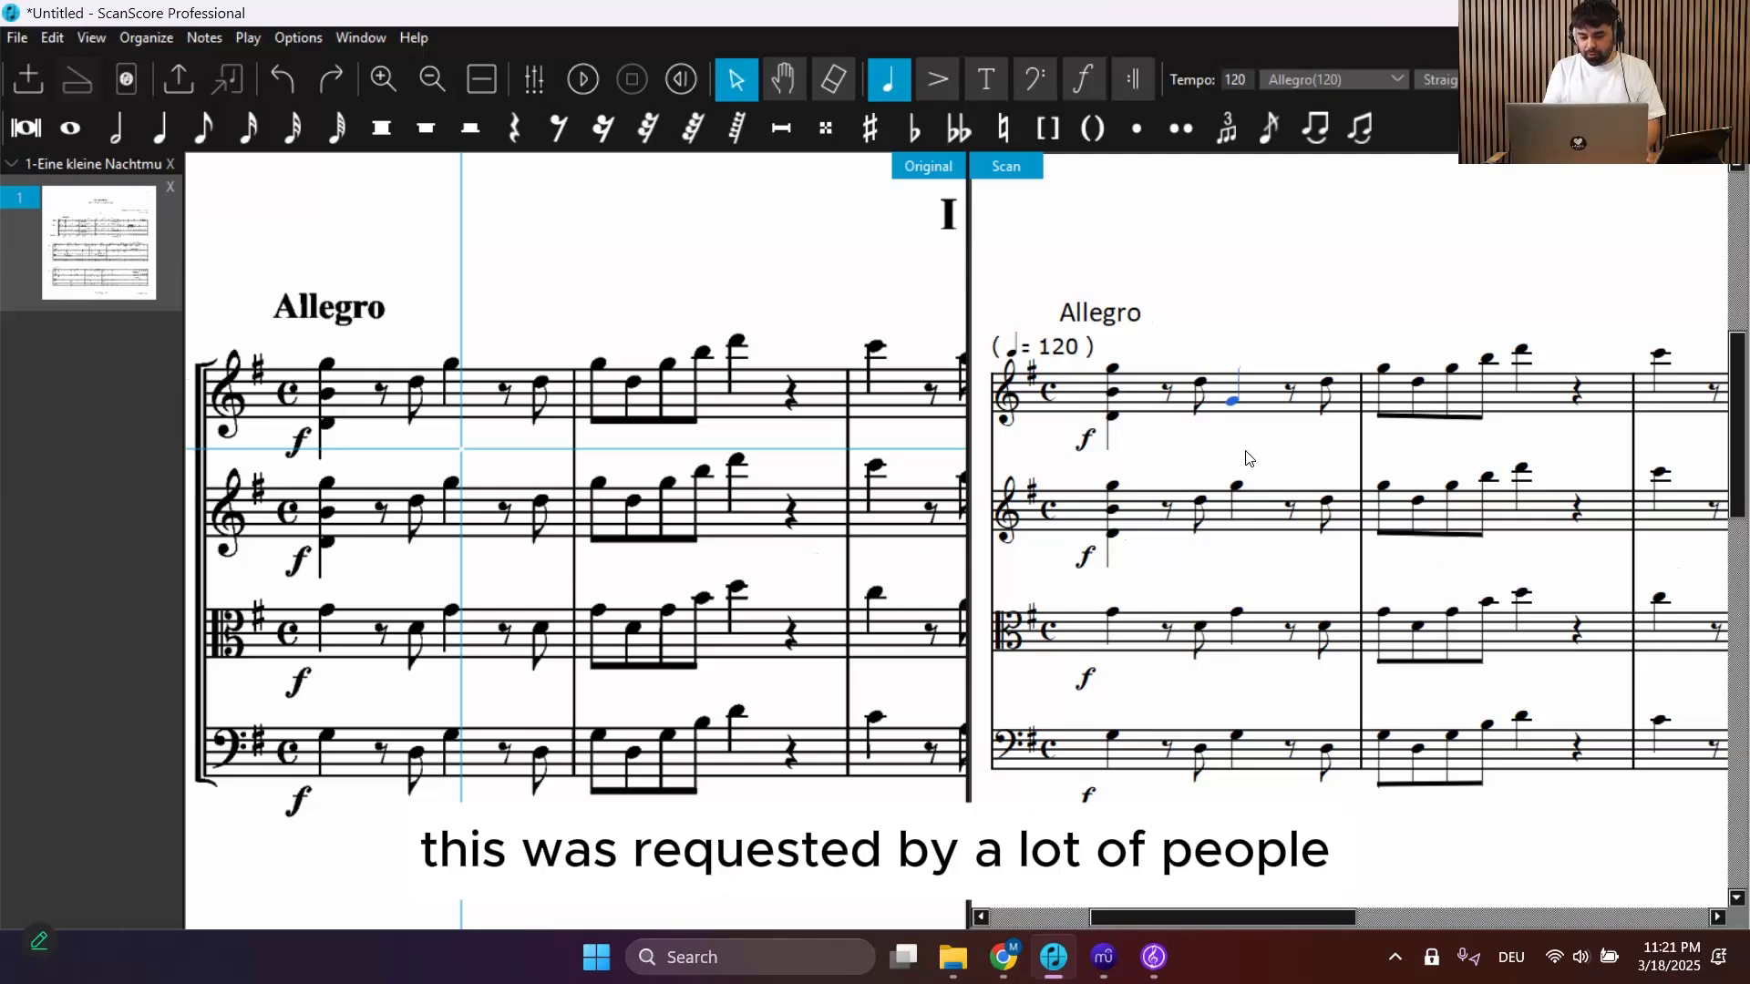
key("shift+Up")
key("shift+Down")
key("shift+Down")
key("shift+Up")
key("shift+Up")
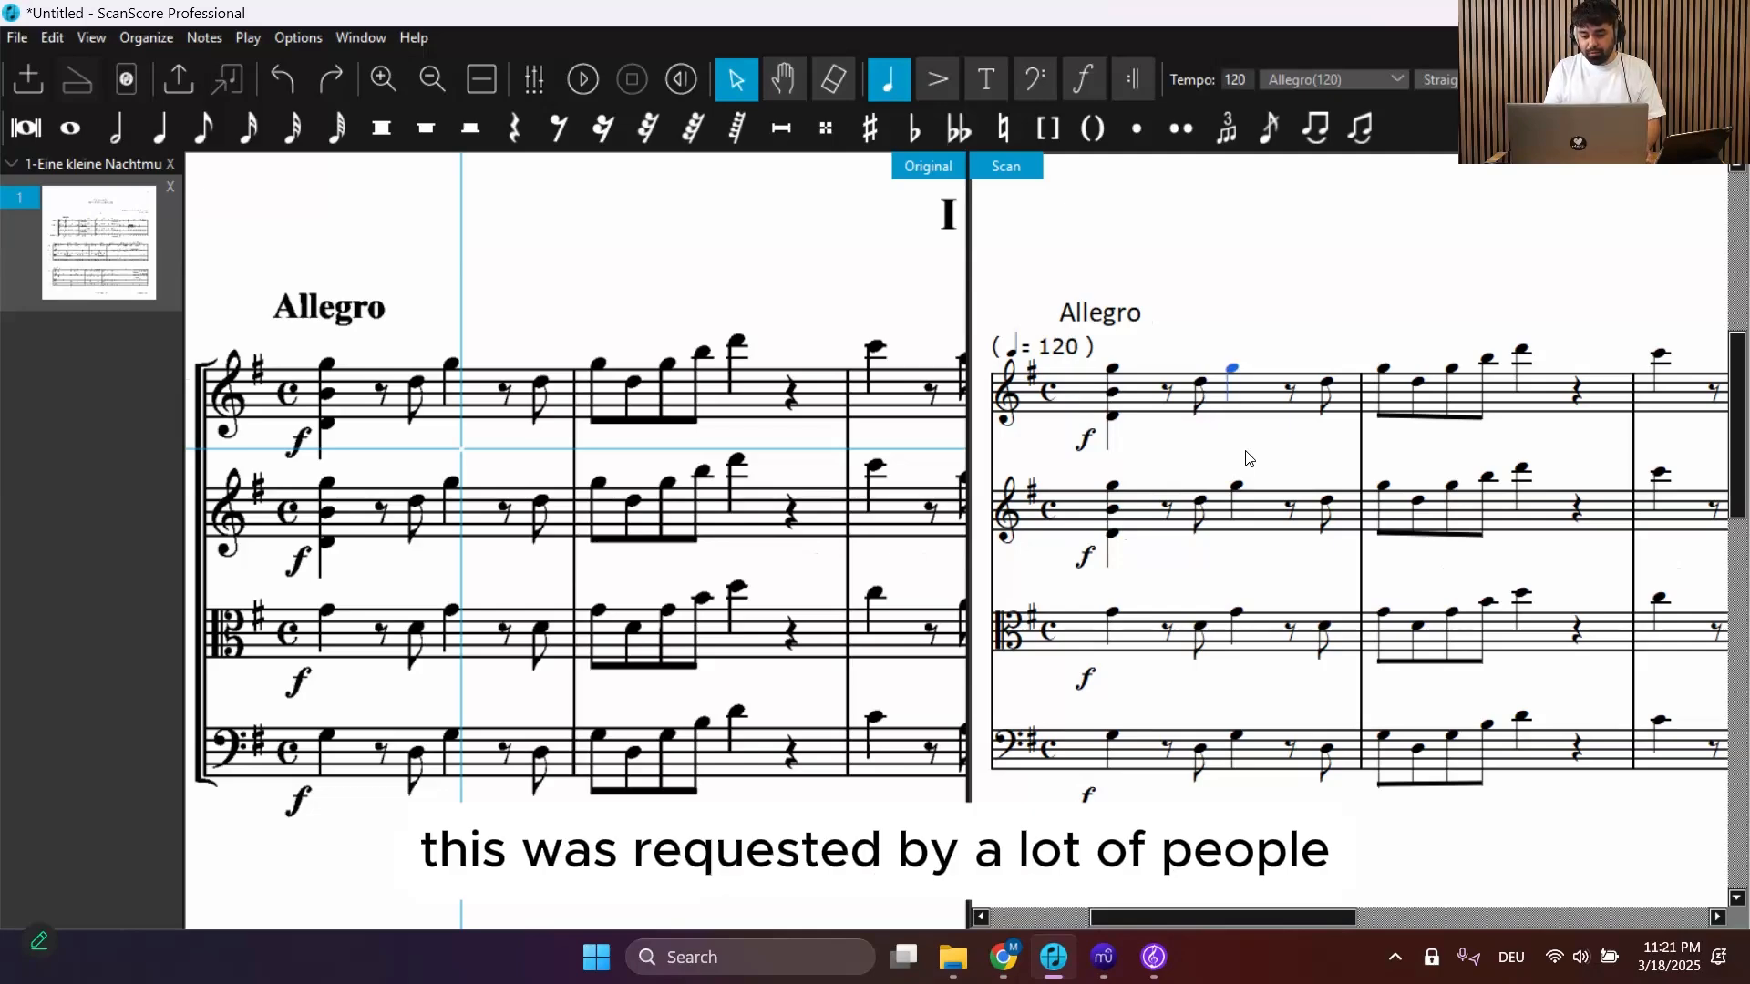
key("Escape")
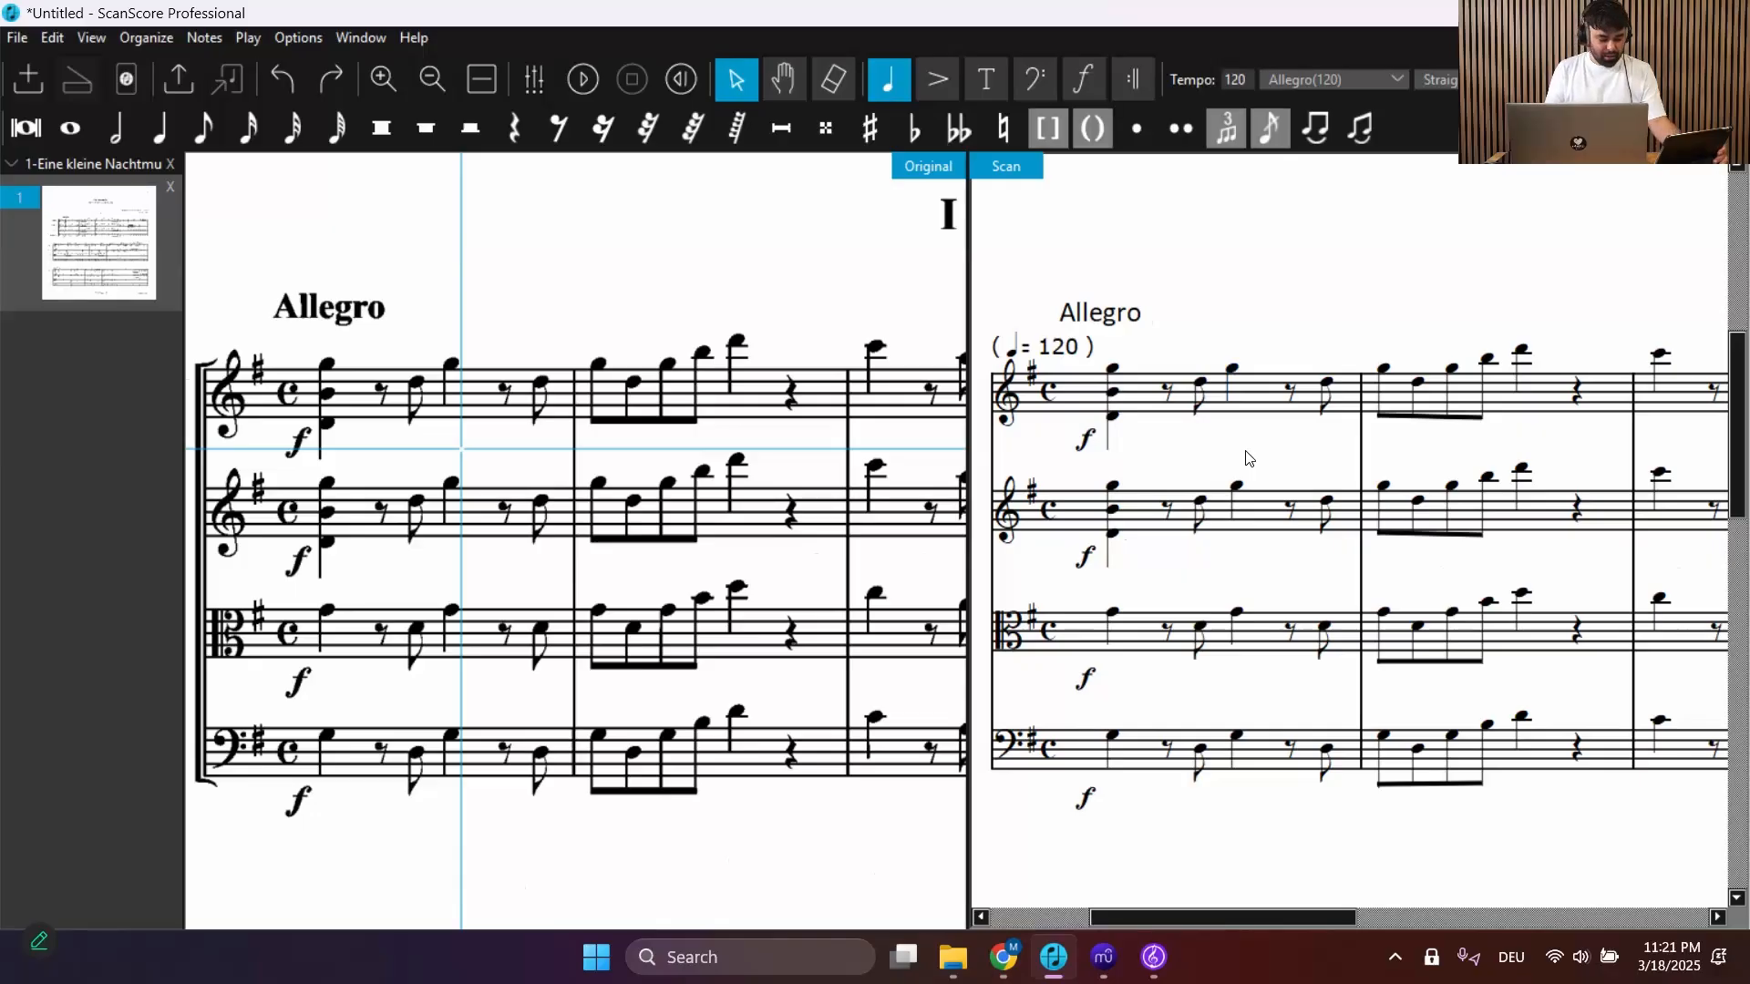
Select the note, move the selection along the Violin I staff, then deselect and return to the score's title area
left_click(1229, 373)
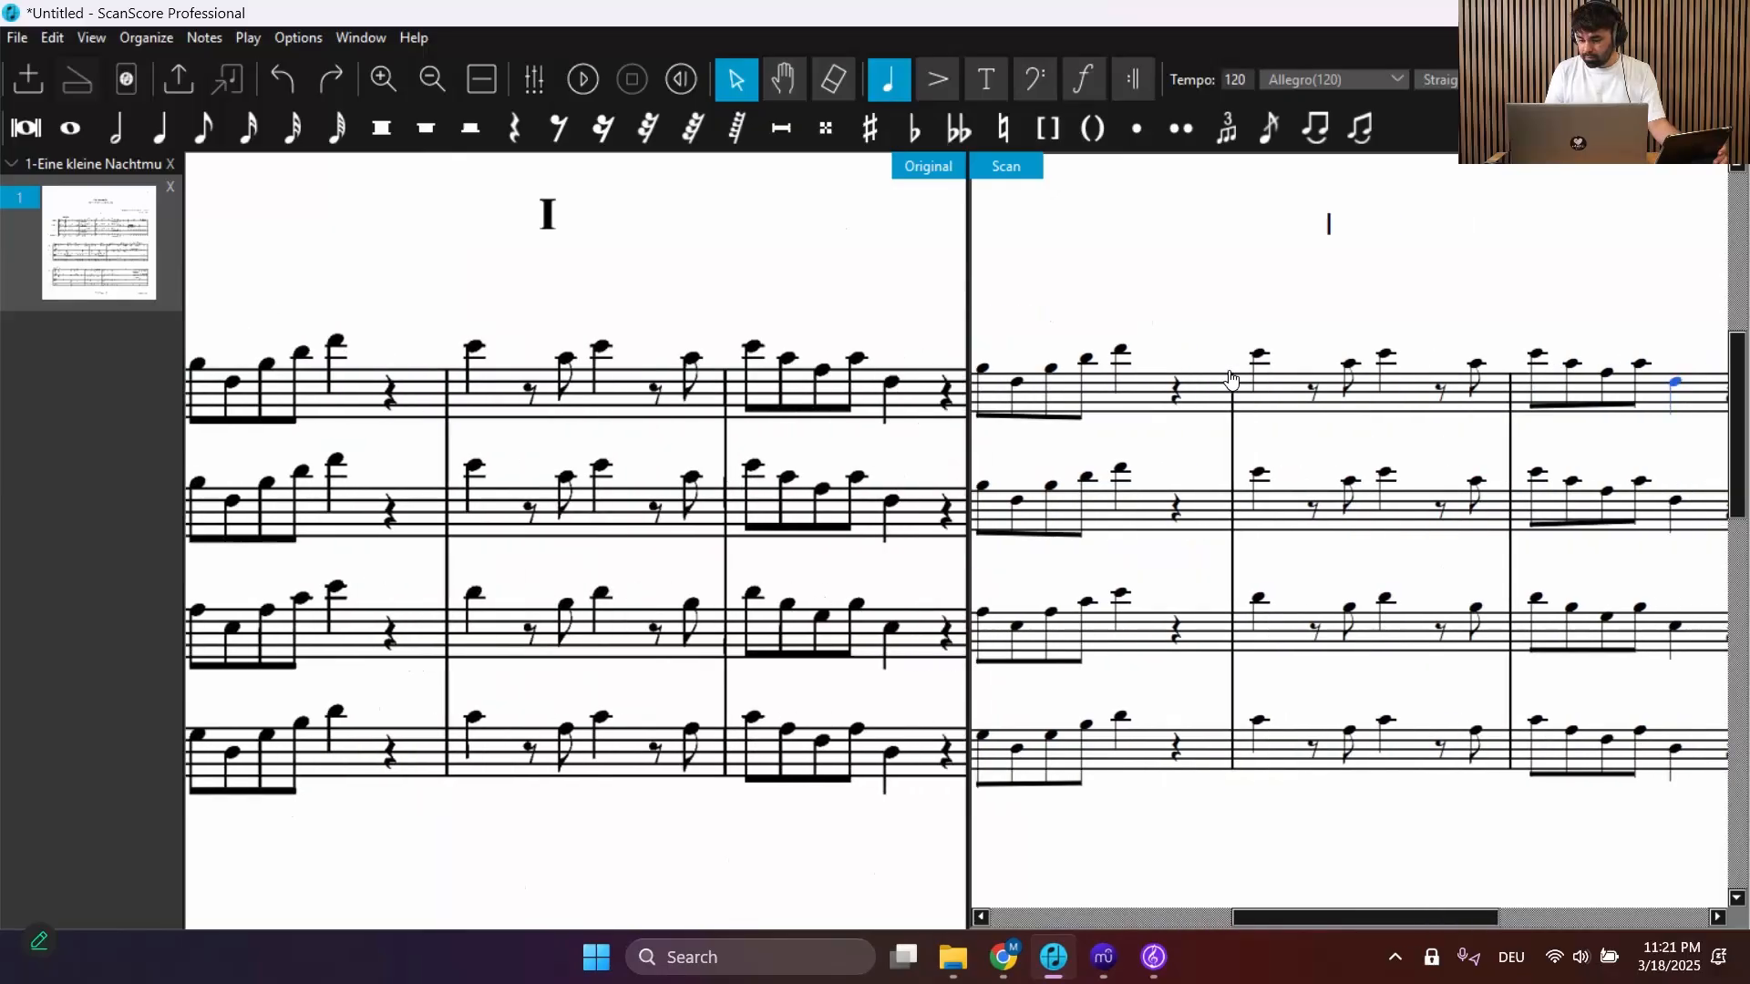
left_click(1185, 462)
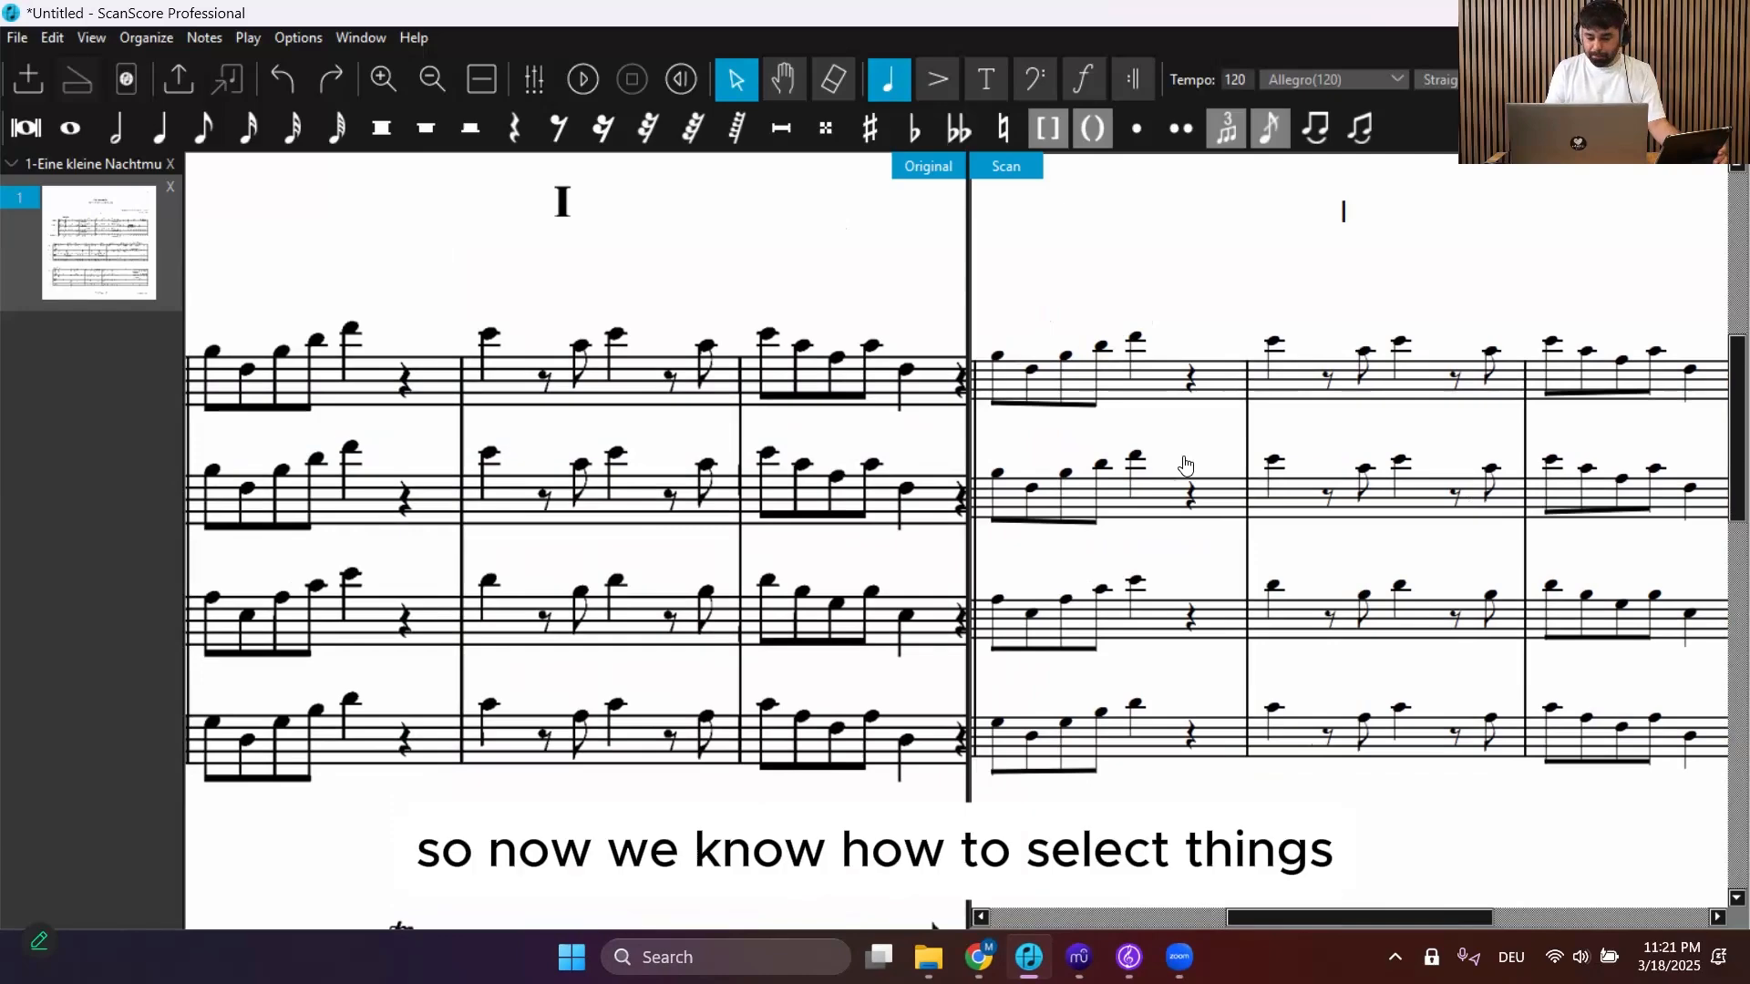
scroll(1185, 465, "down", 1)
scroll(1184, 465, "left", 5)
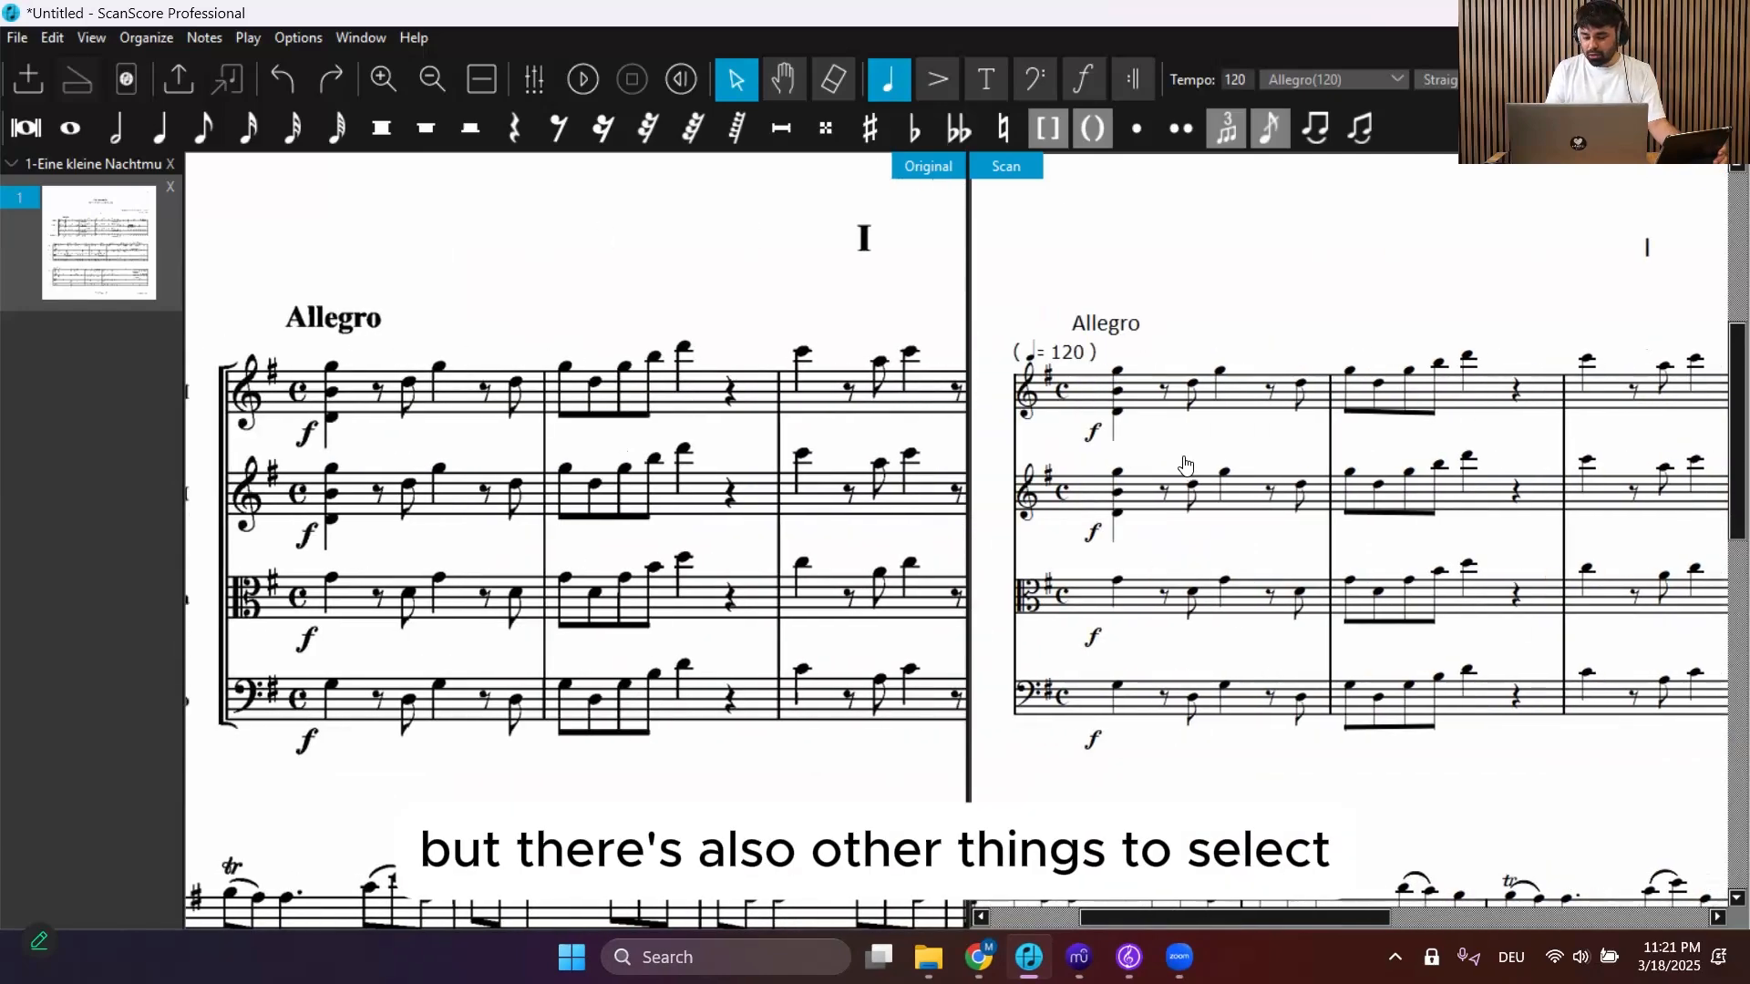
scroll(1185, 465, "left", 1)
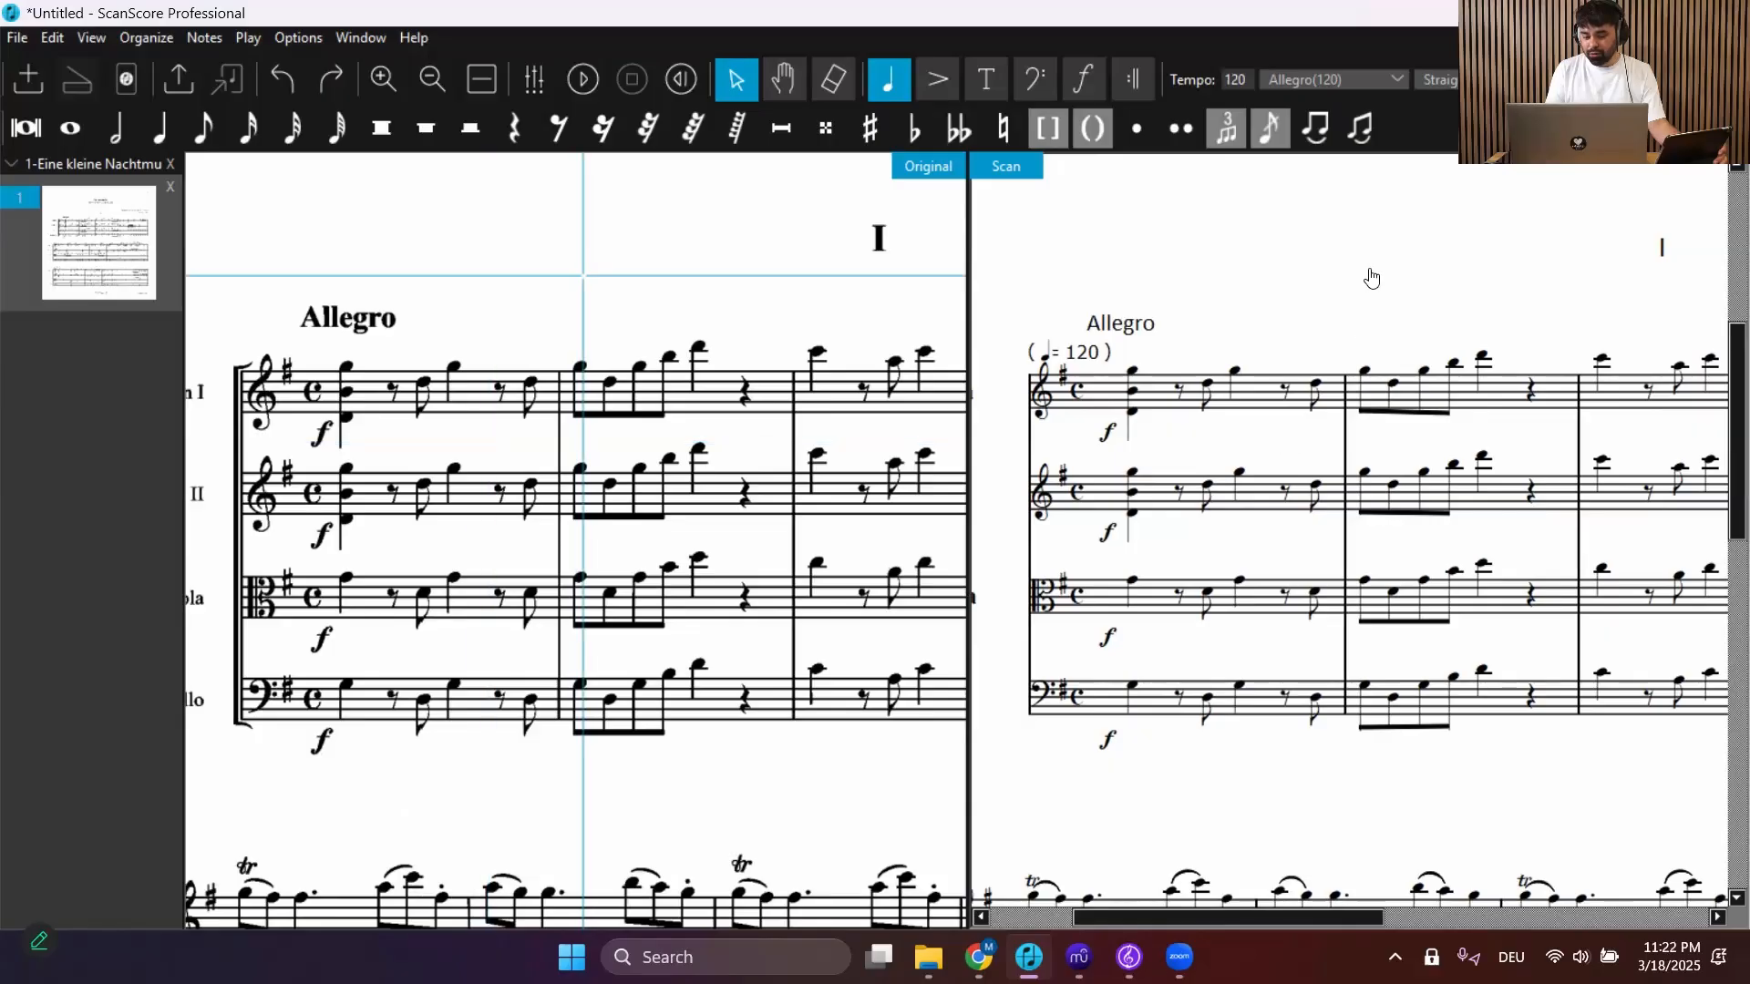
scroll(1371, 277, "up", 4)
scroll(1371, 277, "right", 3)
scroll(1372, 277, "right", 2)
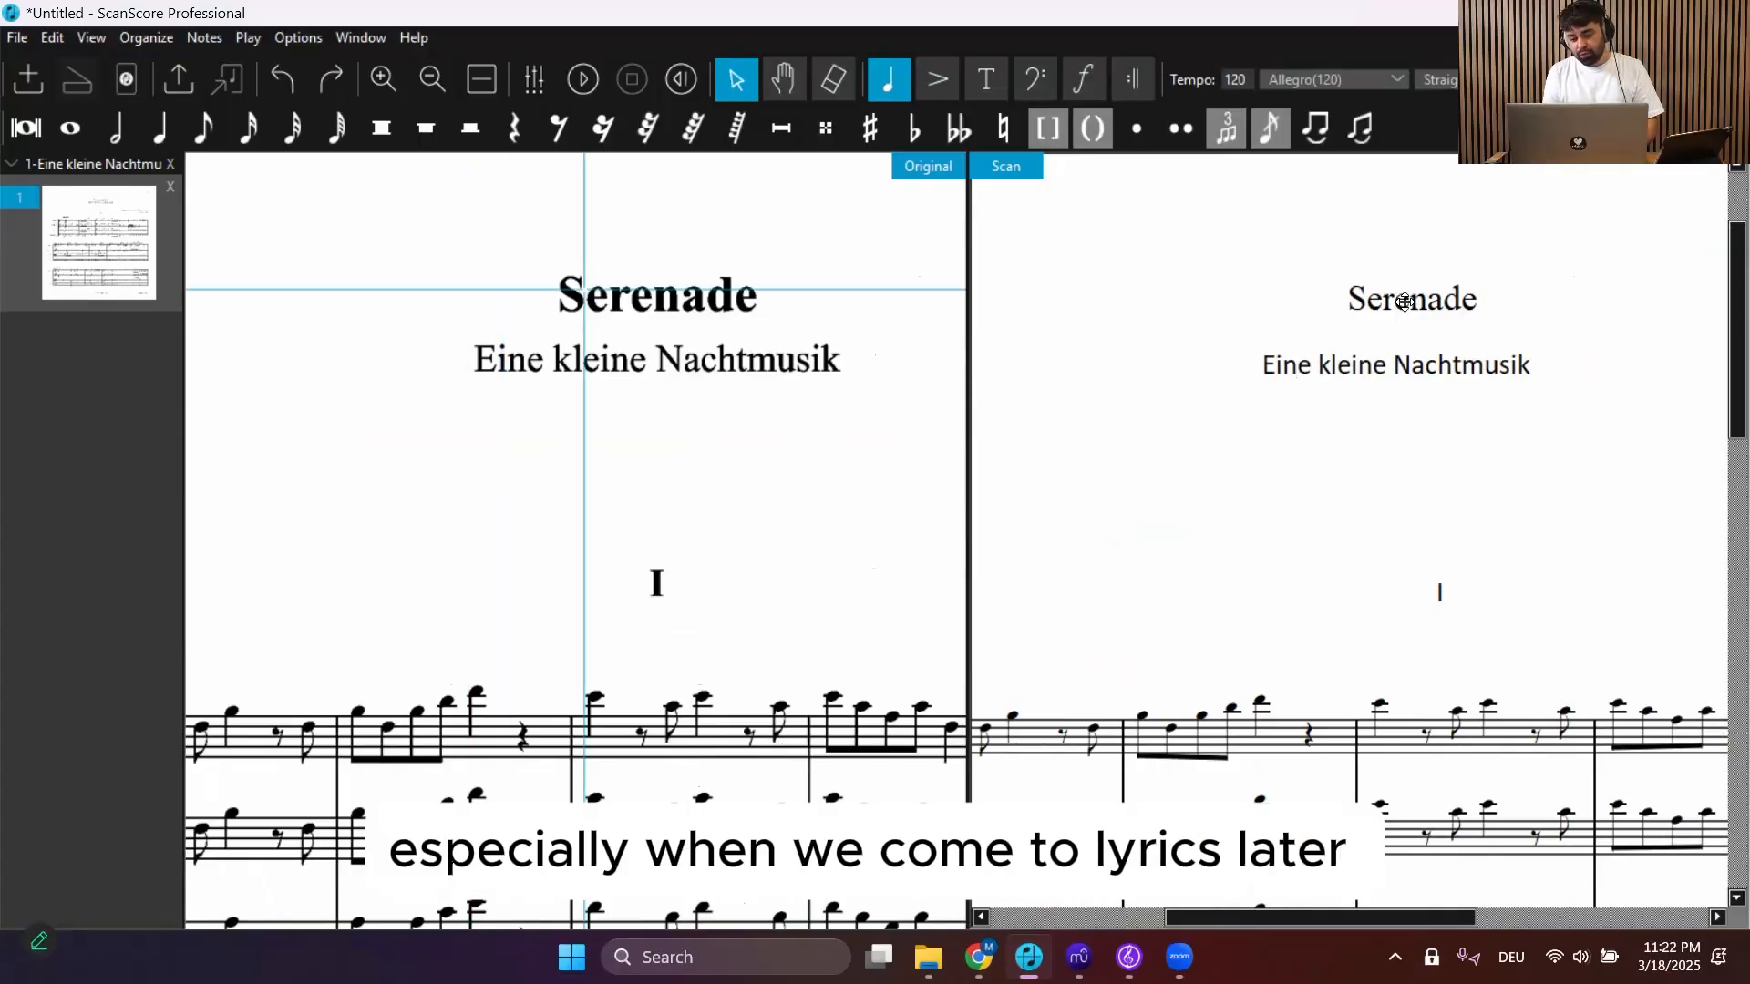
Nudge the Serenade title slightly upward and edit its text, deleting and retyping the final letter e
mouse_move(1404, 302)
left_mouse_down()
mouse_move(1381, 276)
mouse_move(1422, 260)
mouse_move(1385, 273)
mouse_move(1405, 291)
left_mouse_up()
left_click(1247, 301)
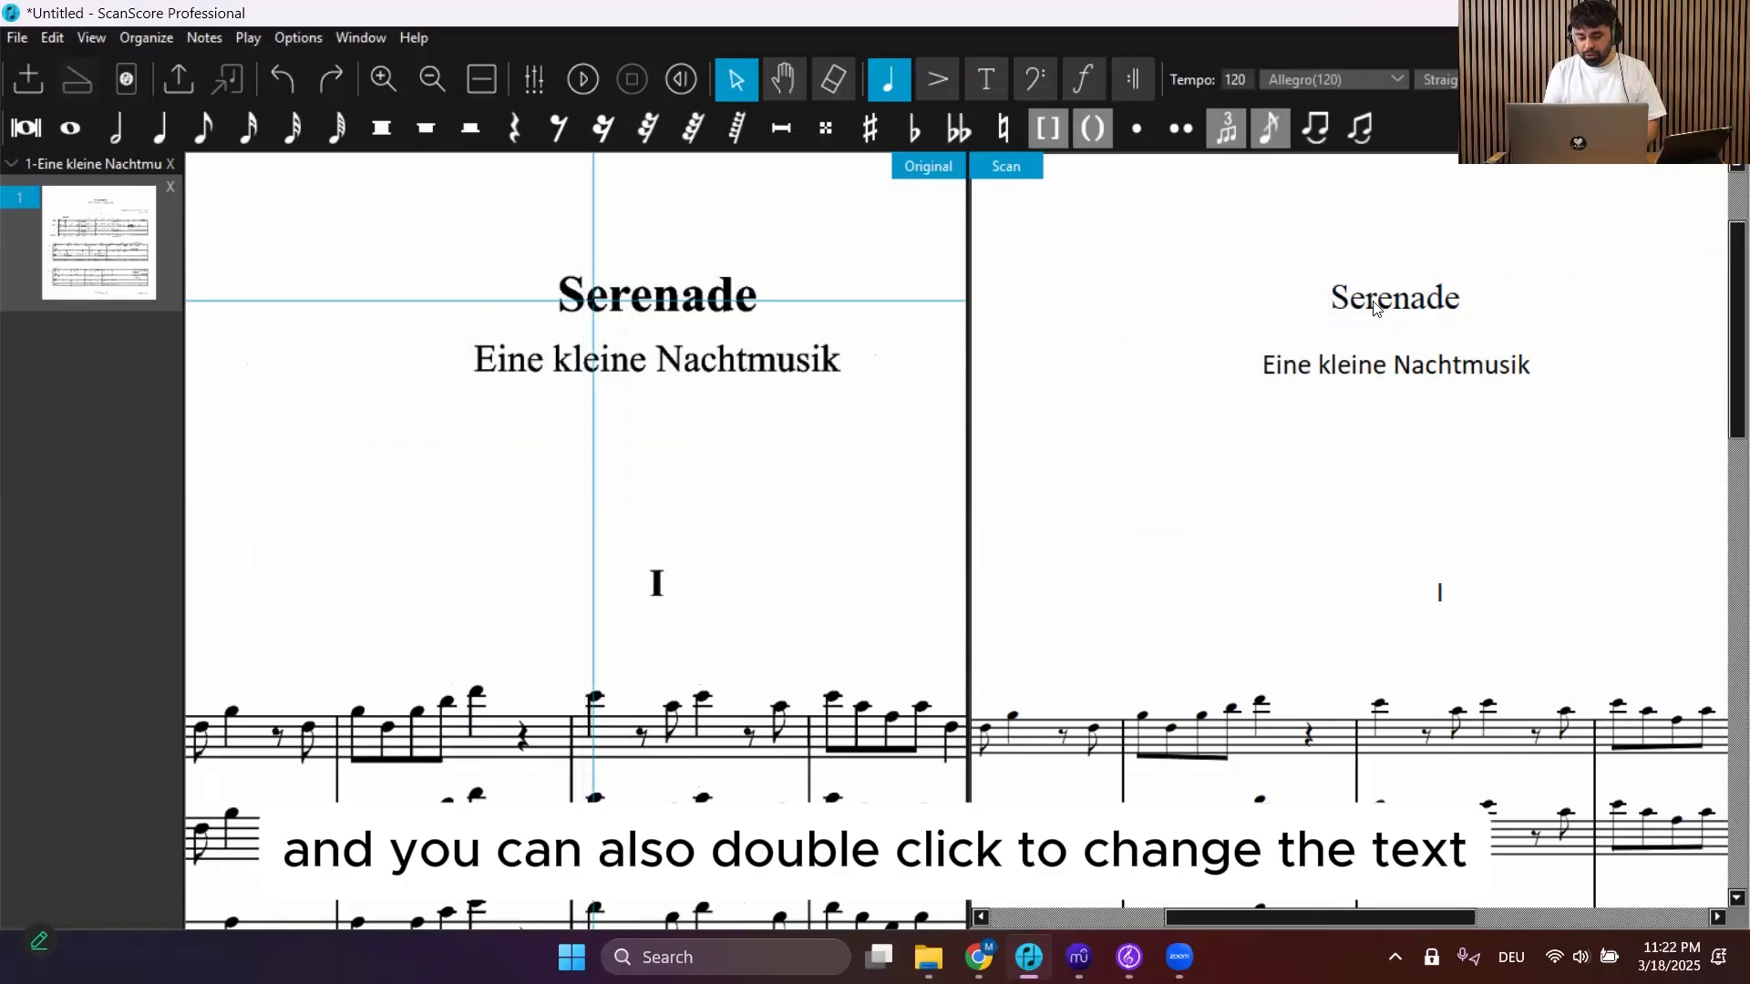
double_click(1462, 302)
key("BackSpace")
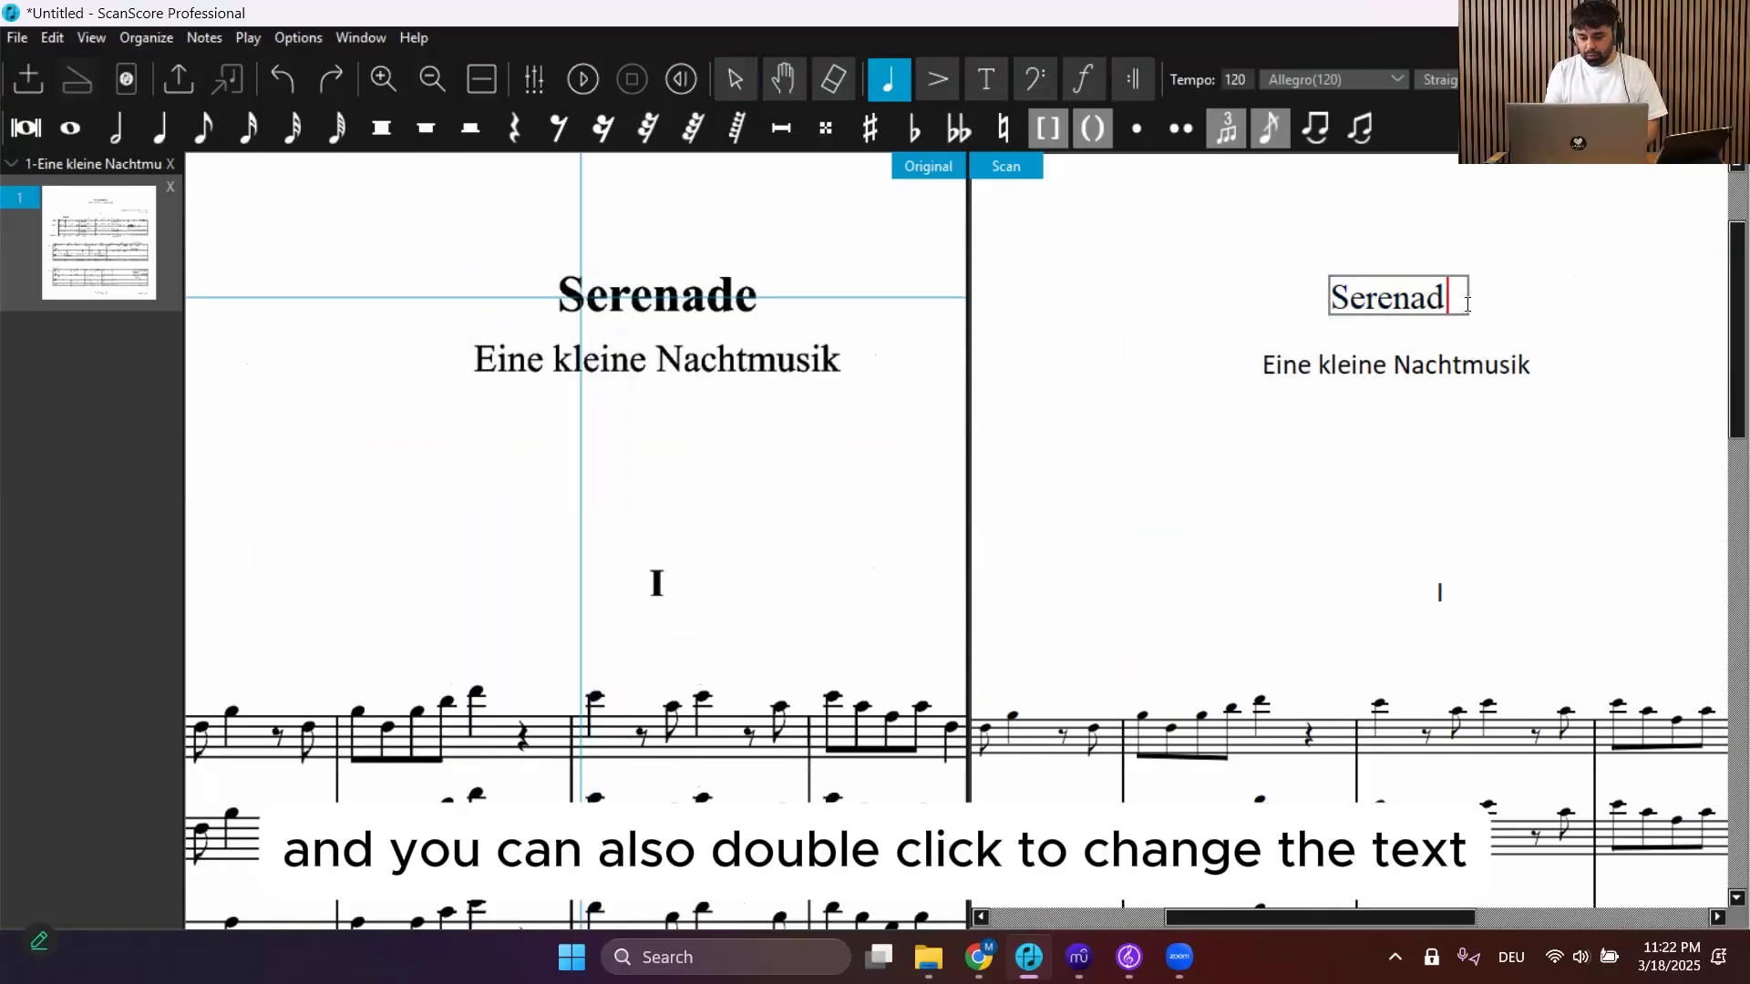
type("e")
key("Escape")
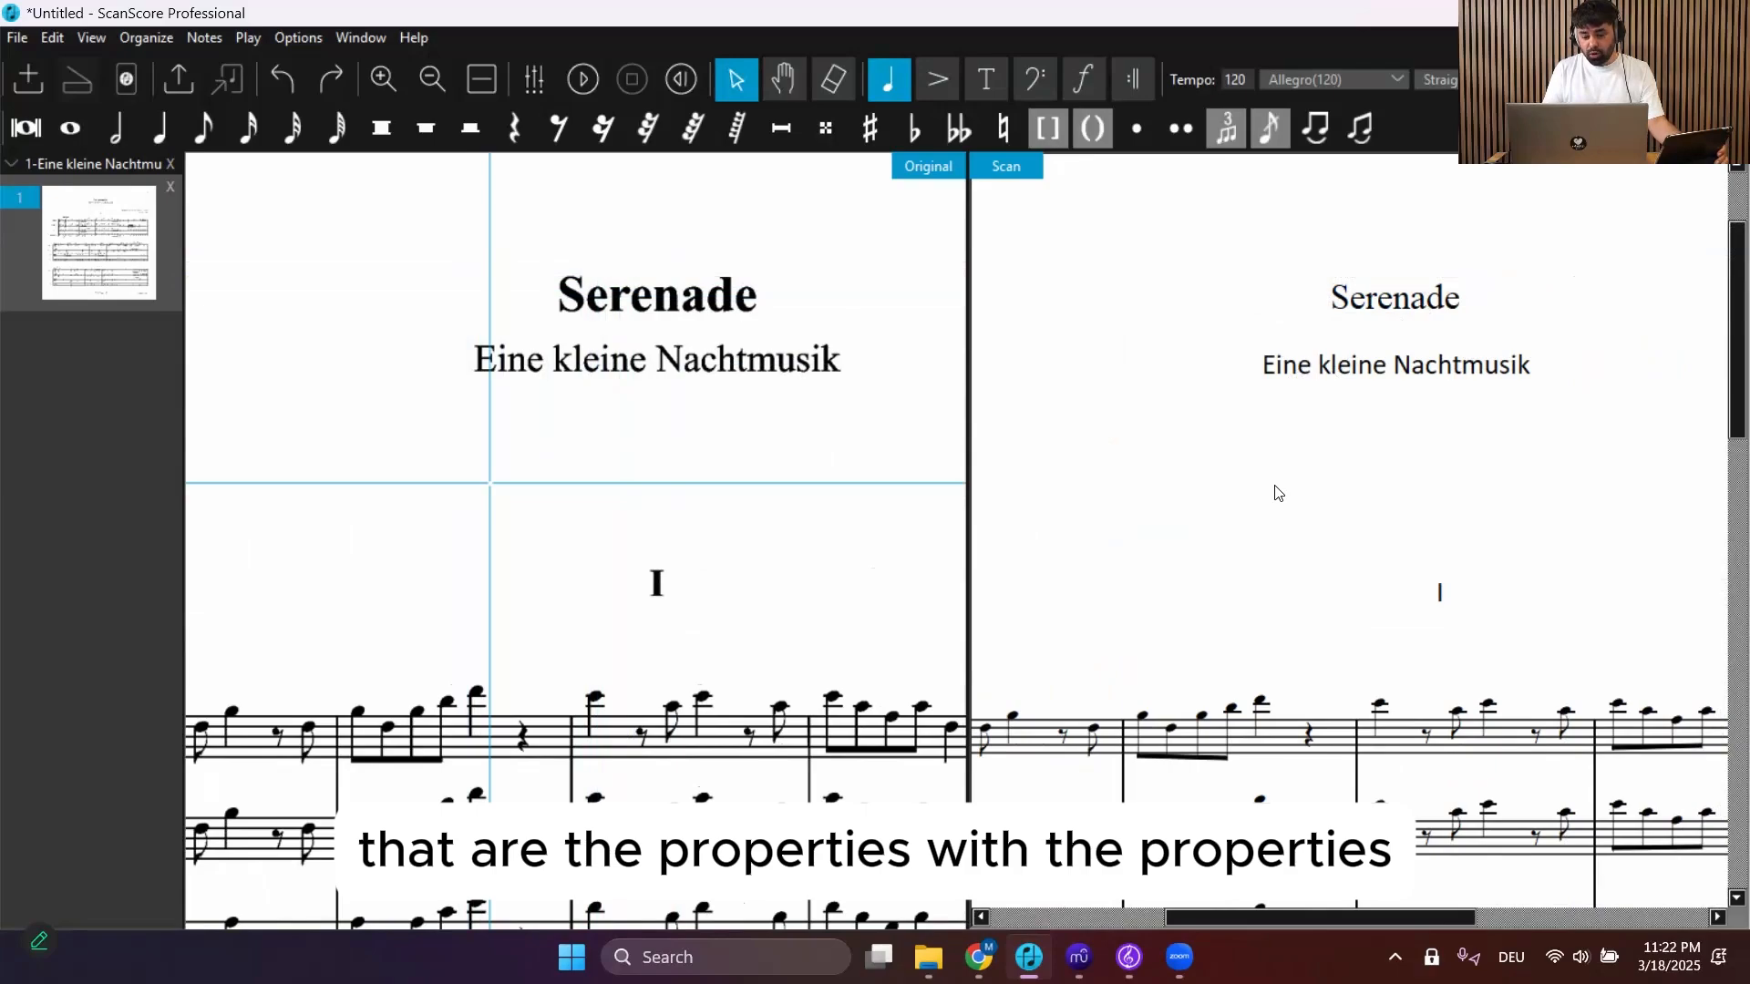
Select the Serenade title and open the Properties panel, placing it beside the score
left_click(1369, 301)
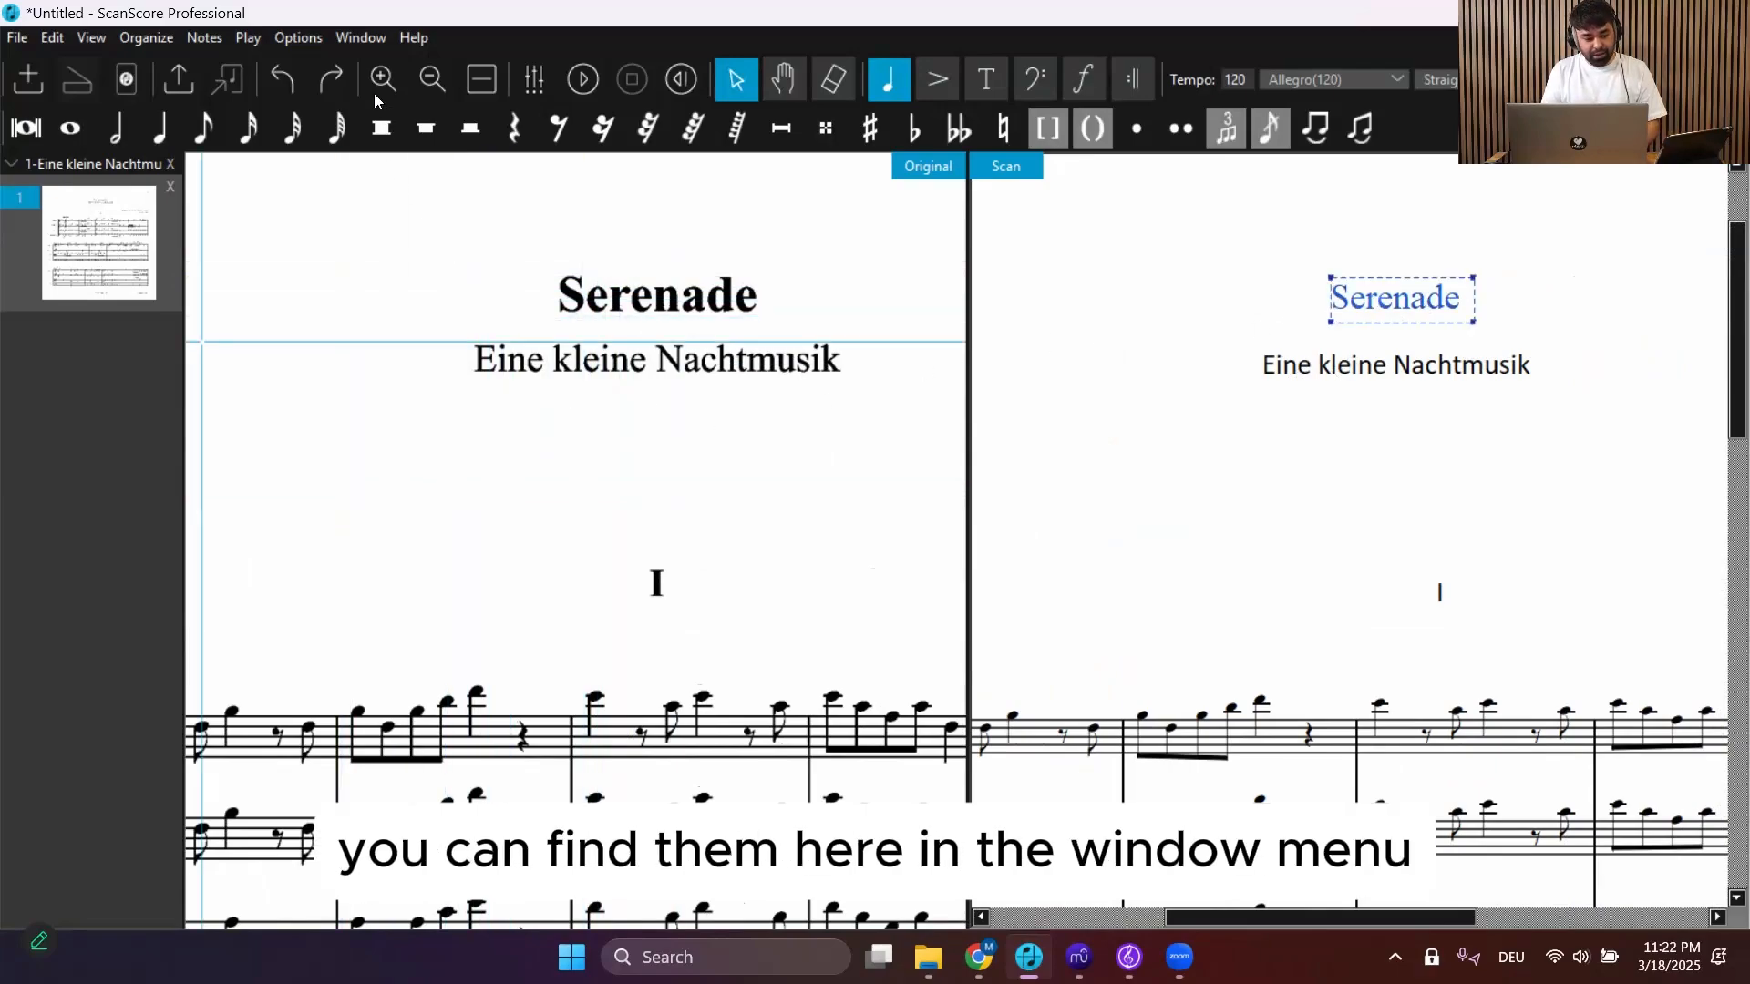
left_click(357, 37)
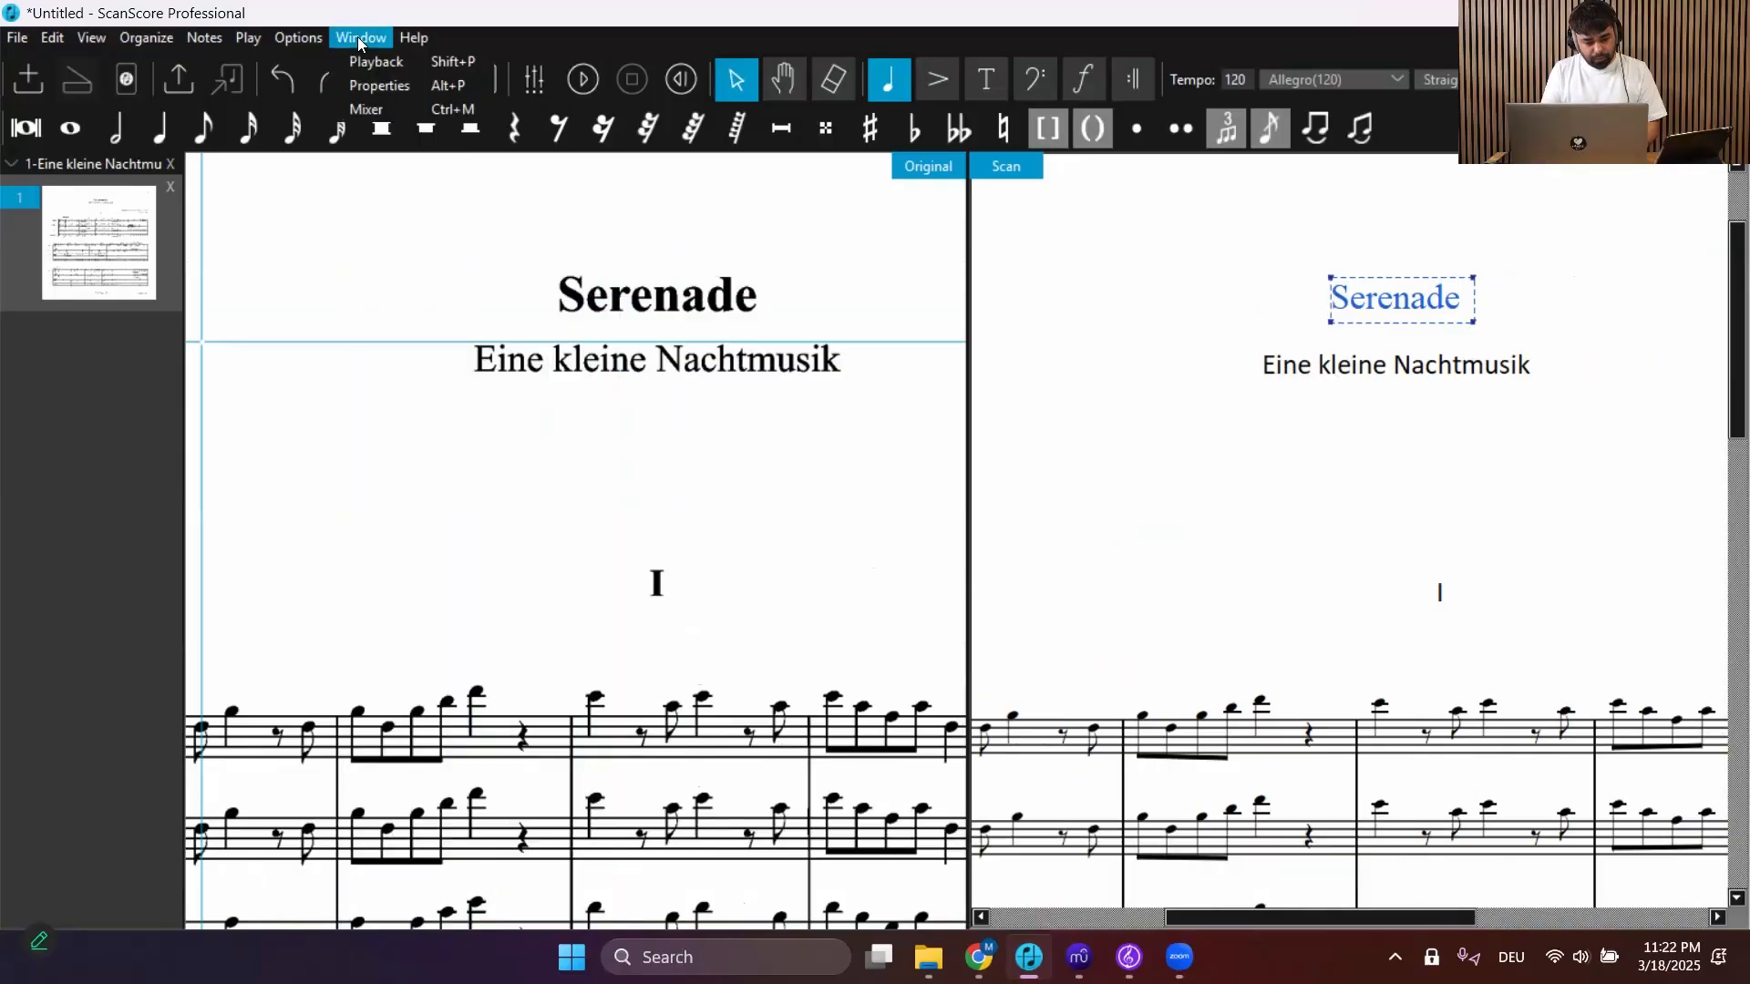
left_click(407, 88)
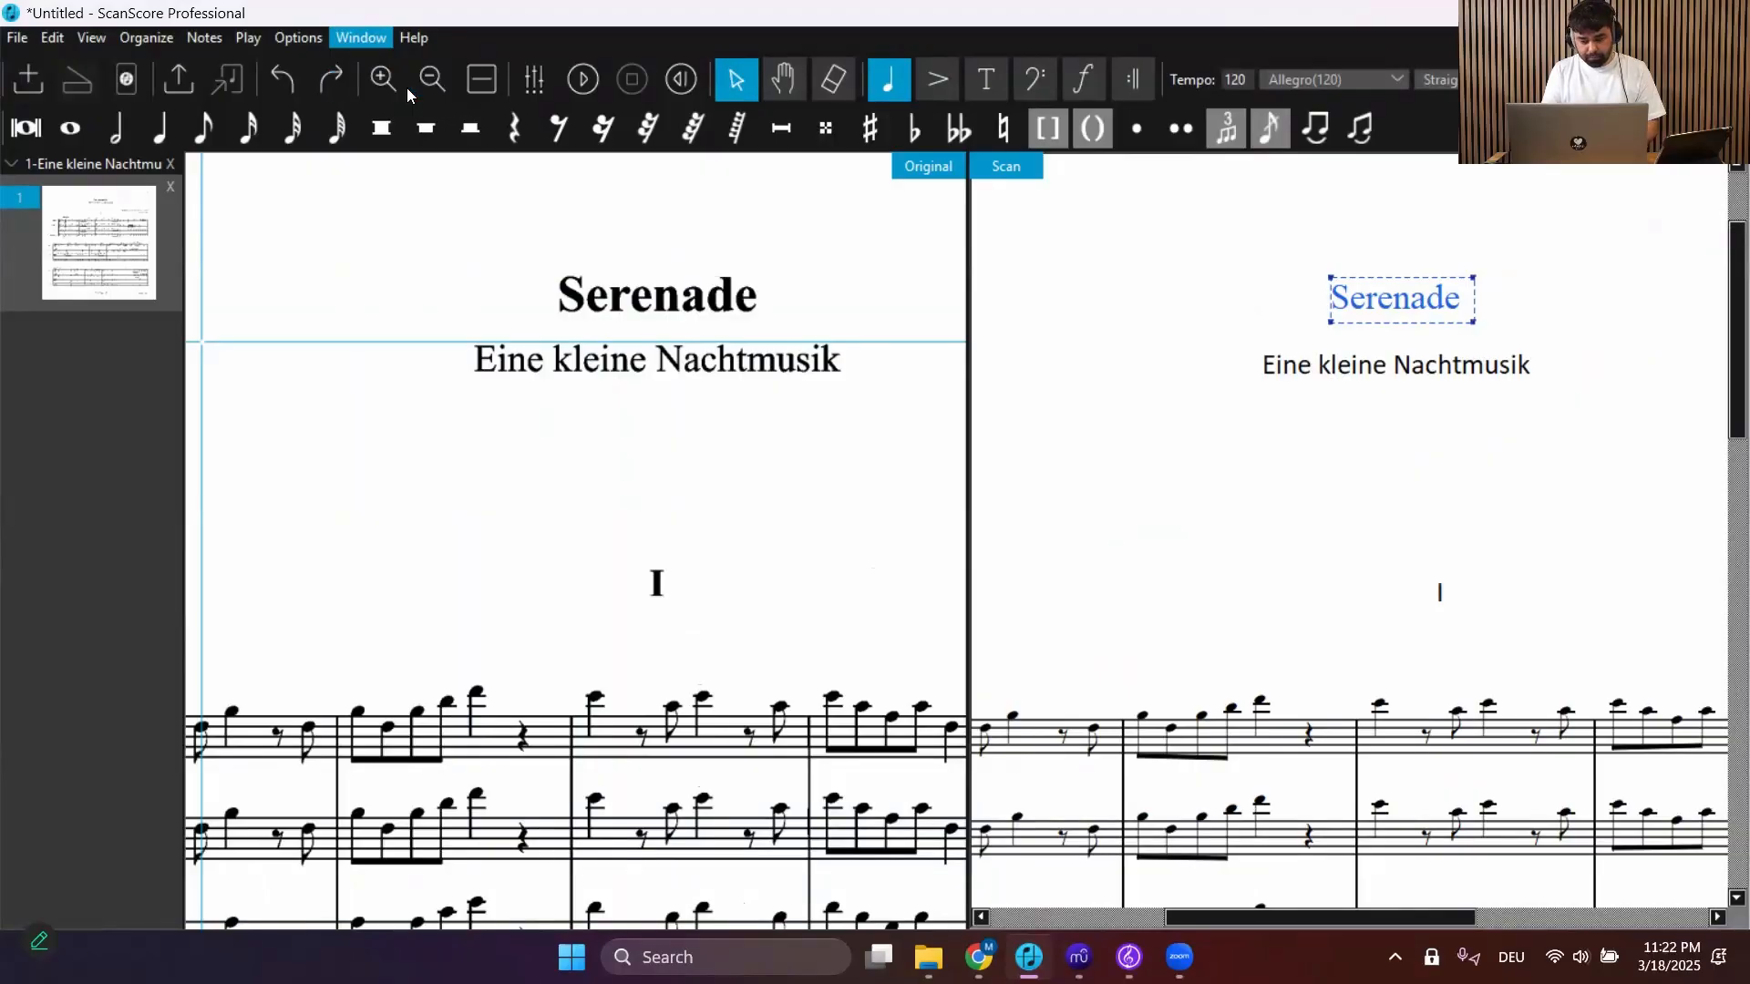
left_click_drag(1488, 426, 1073, 219)
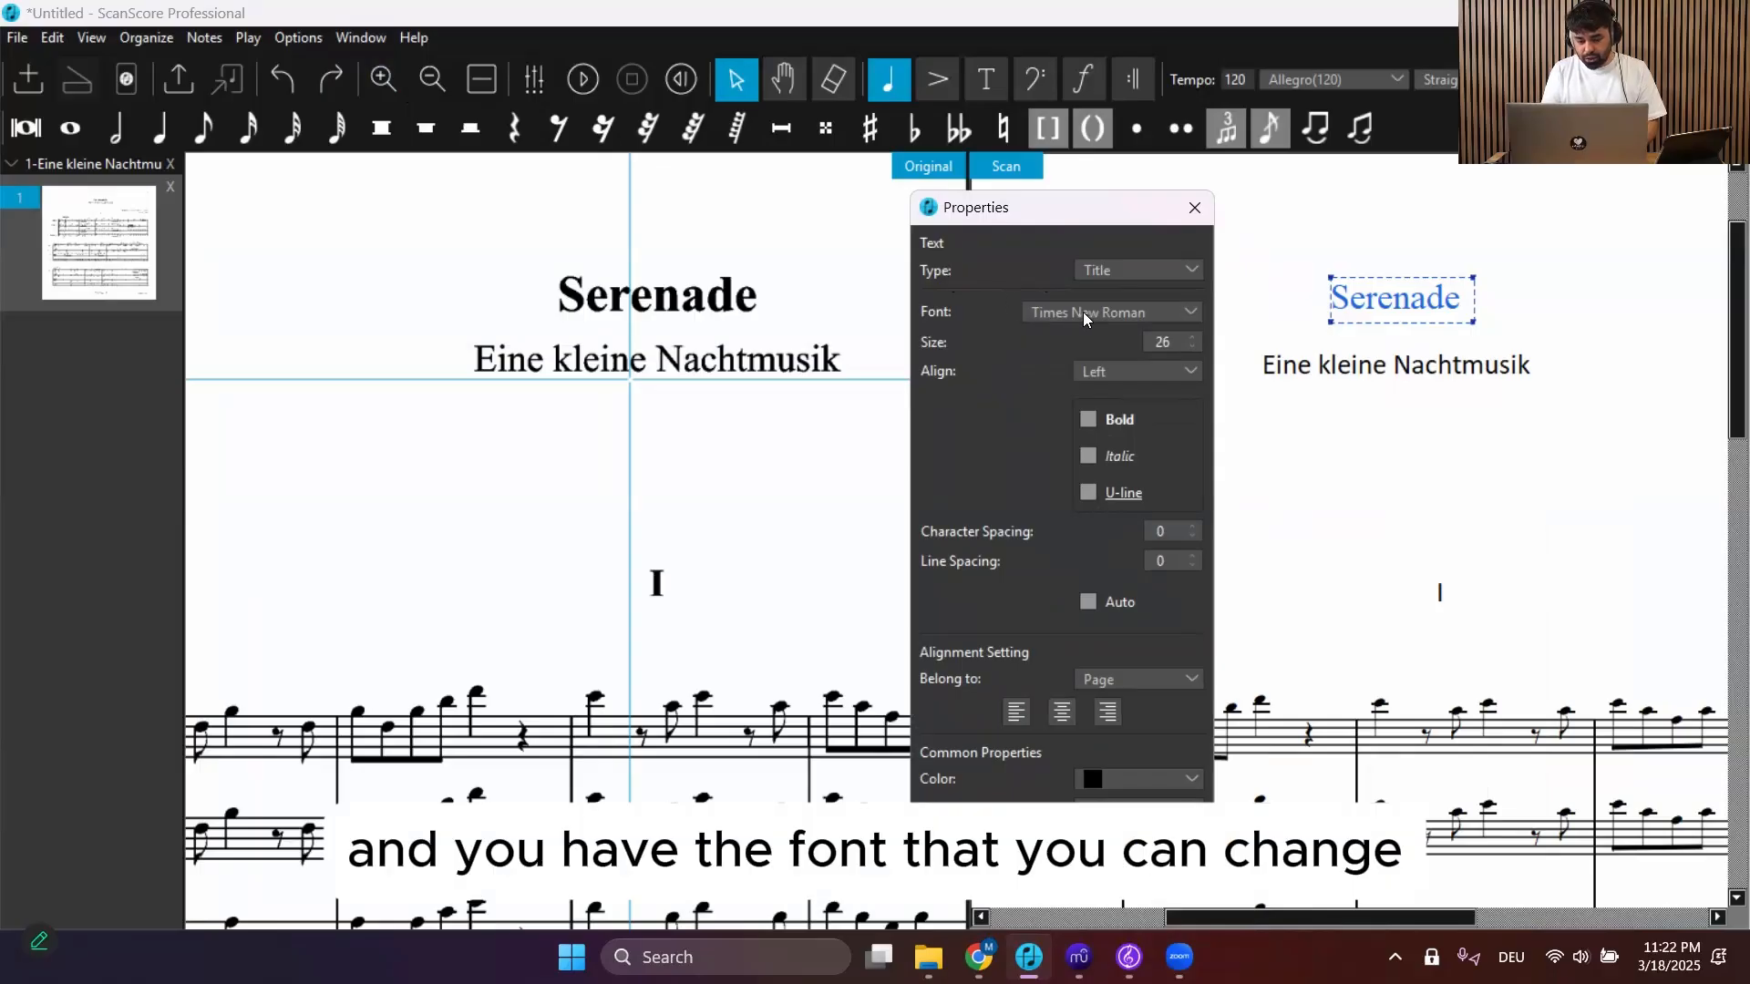
Increase the title's font size to 30 and make it bold
left_click(1193, 337)
left_click(1193, 337)
left_click(1193, 337)
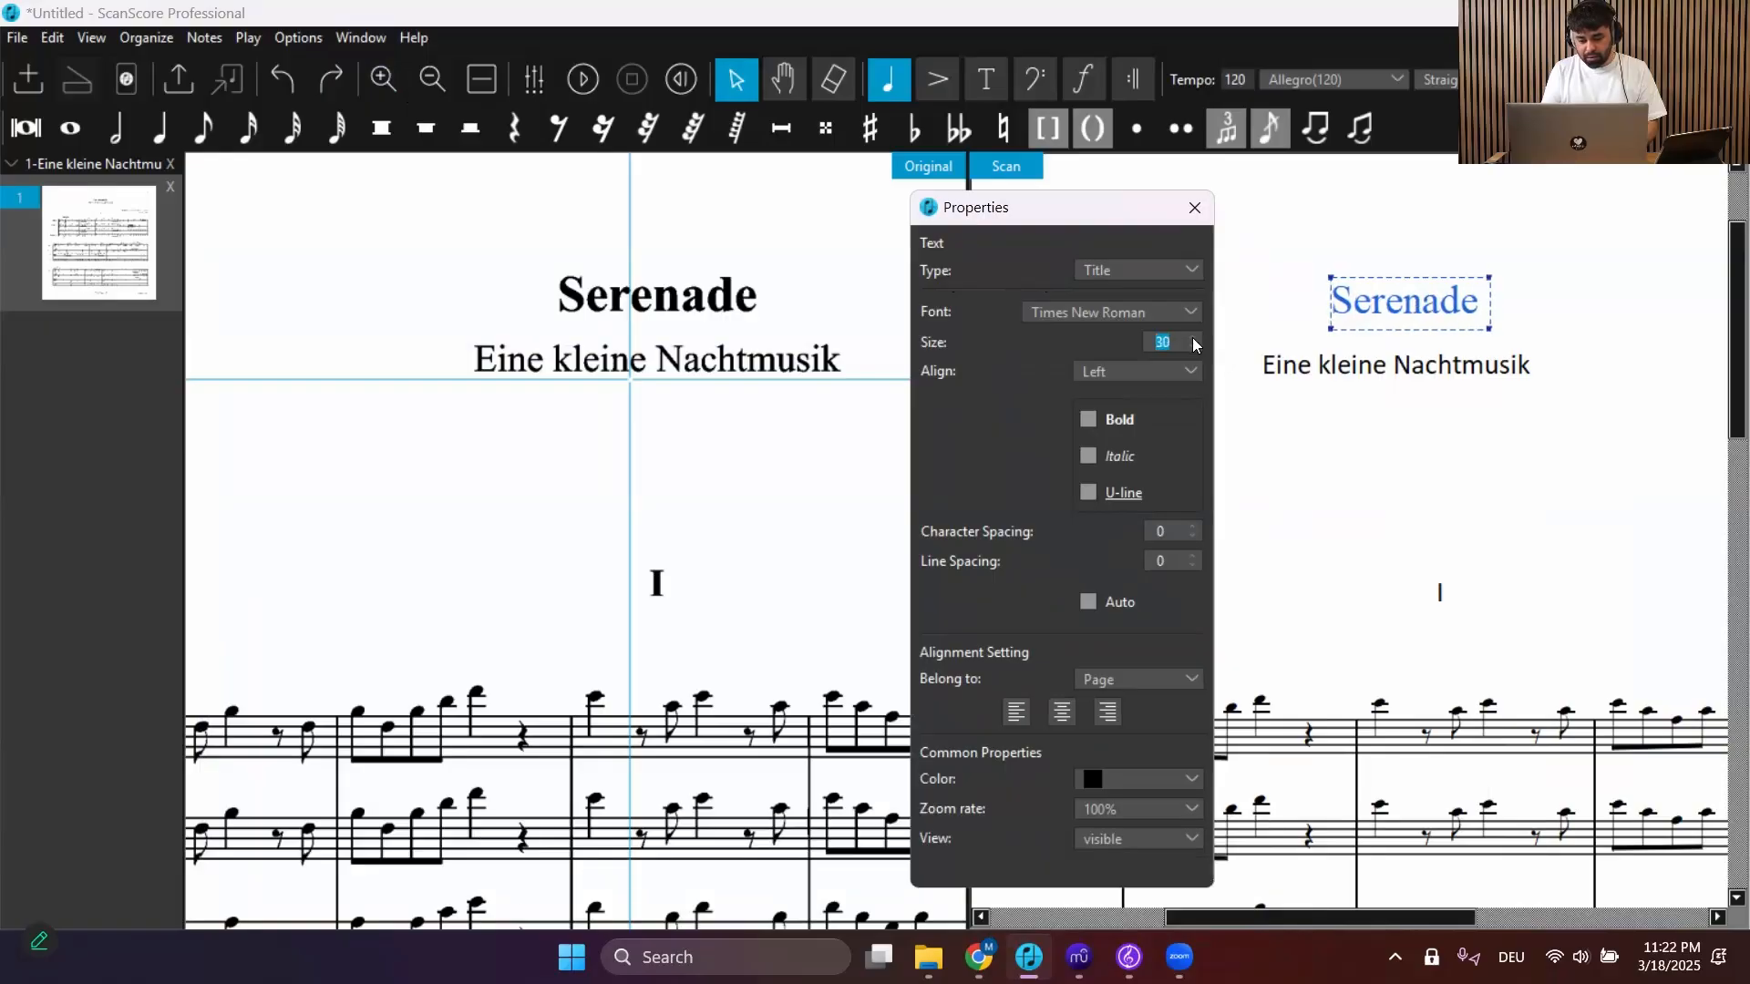
left_click(1089, 421)
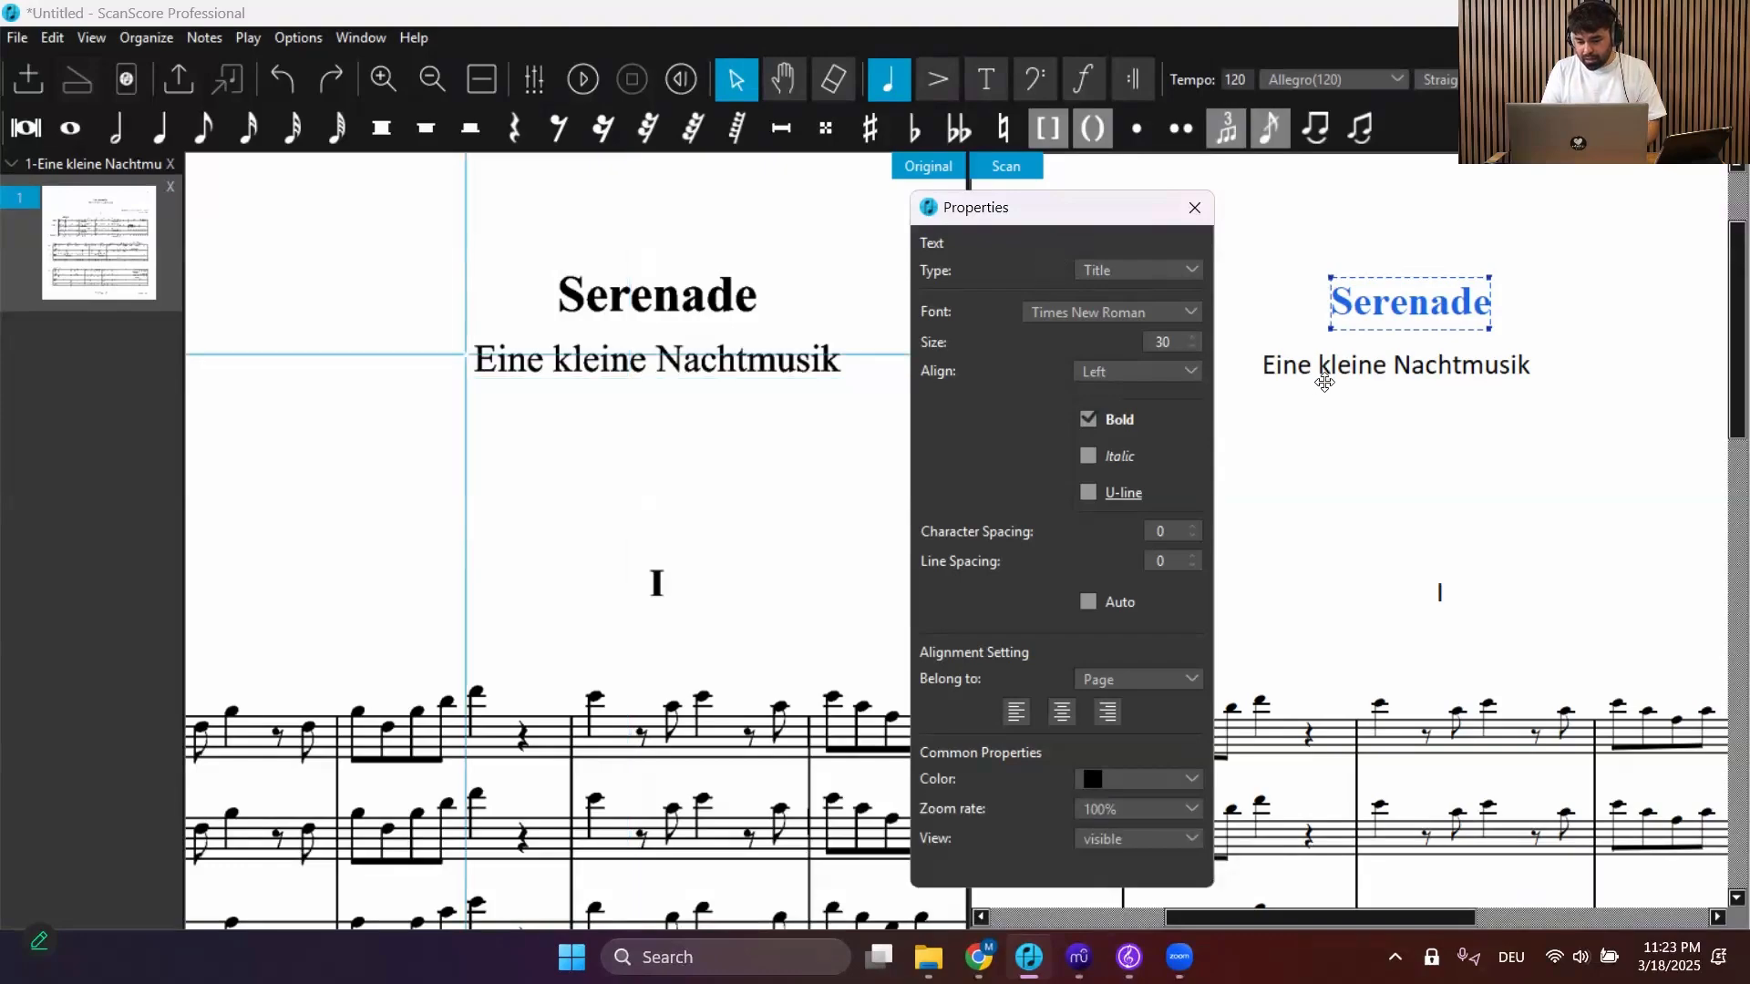
Select the Eine kleine Nachtmusik text and set its text type to Subtitle
left_click(1333, 367)
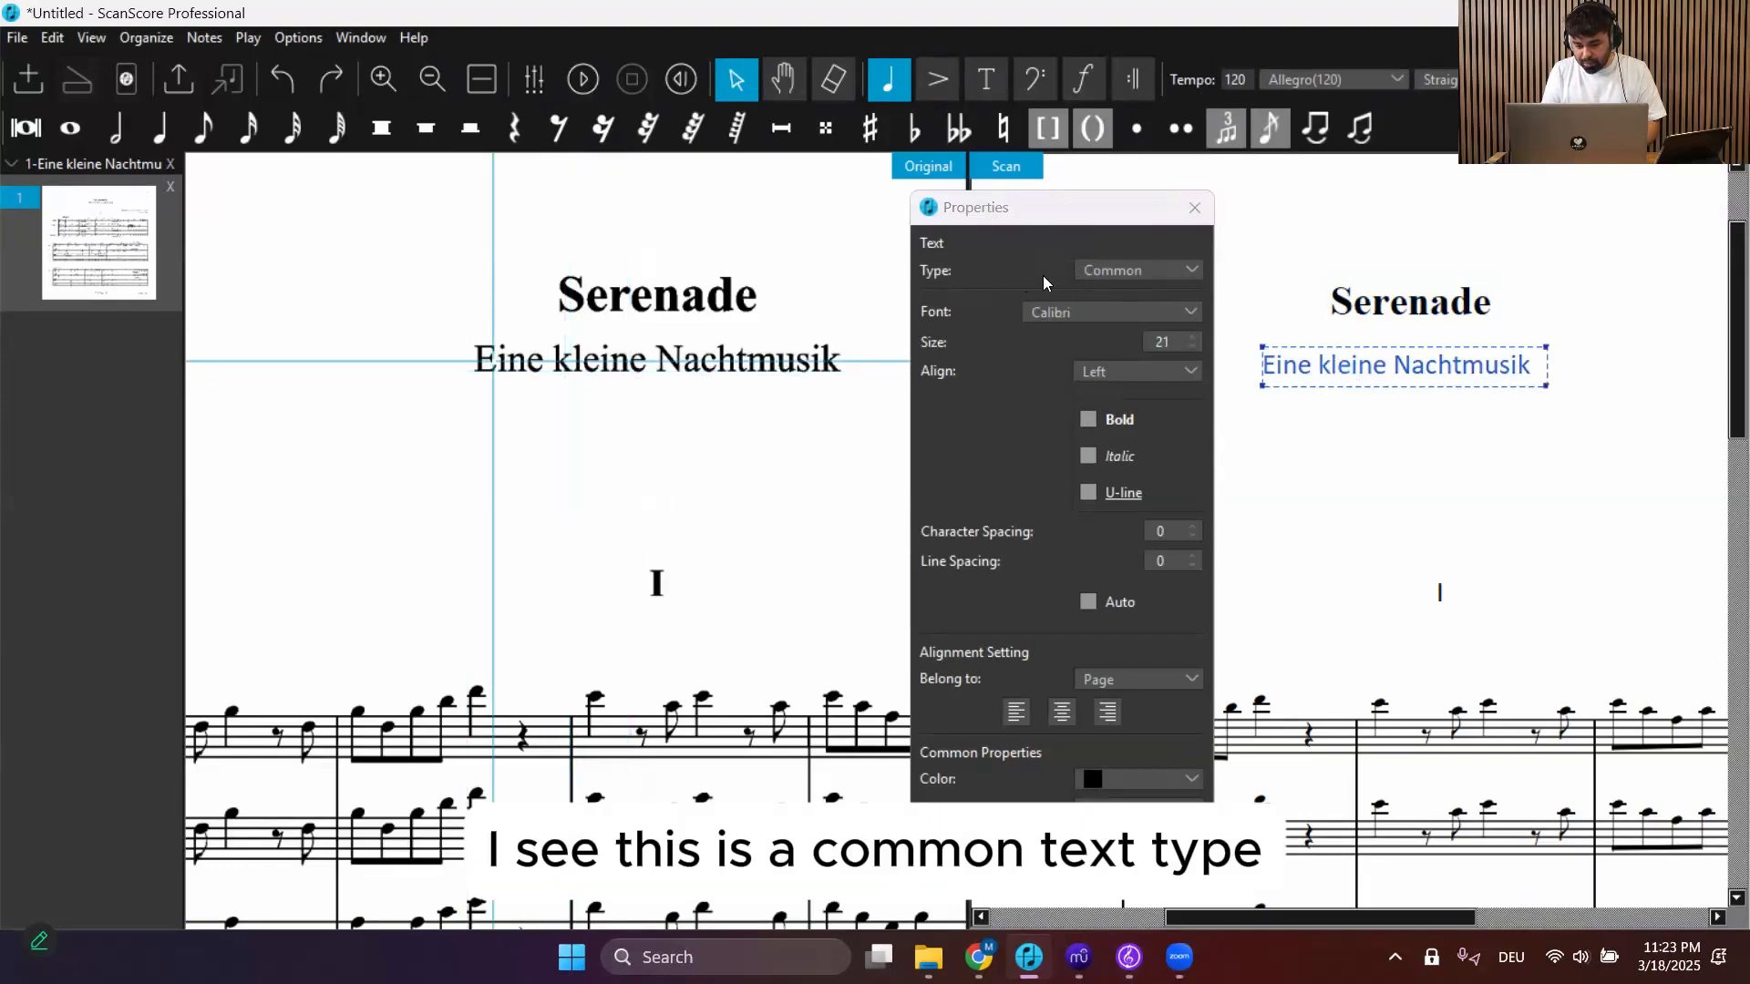
left_click(1131, 273)
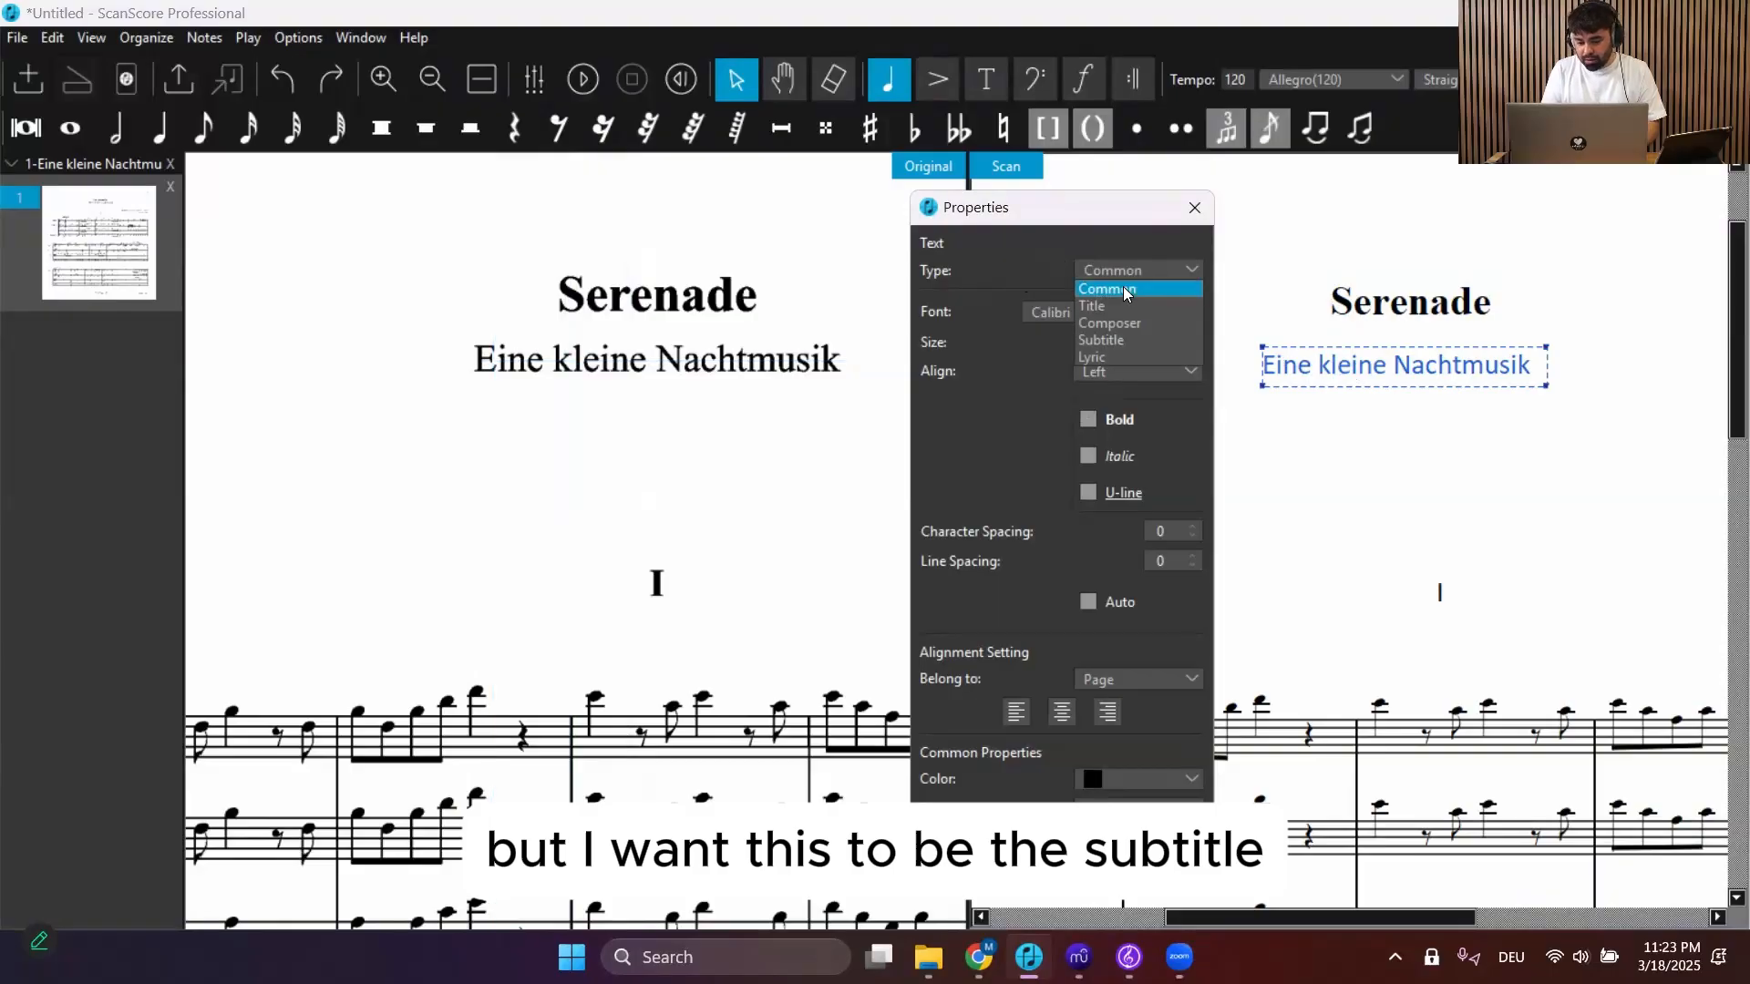
left_click(1108, 340)
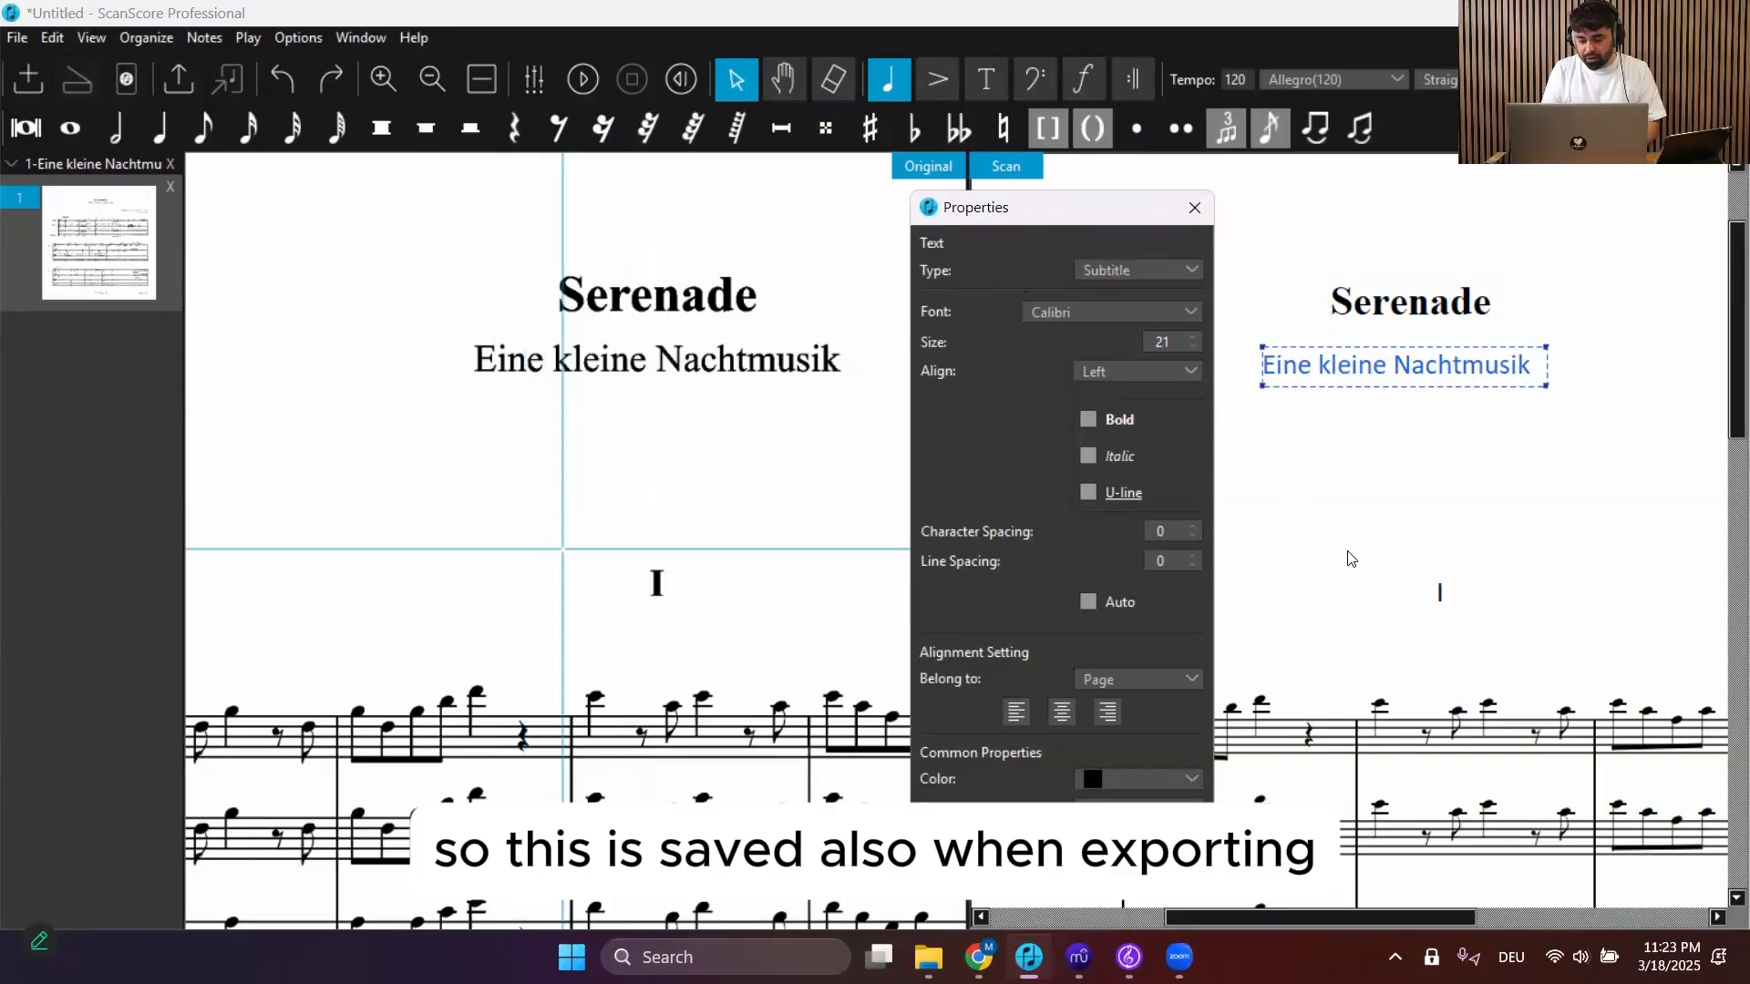
Select the Wolfgang Amadeus Mozart K 525 text and set its text type to Composer
scroll(1349, 558, "right", 3)
scroll(1350, 558, "right", 4)
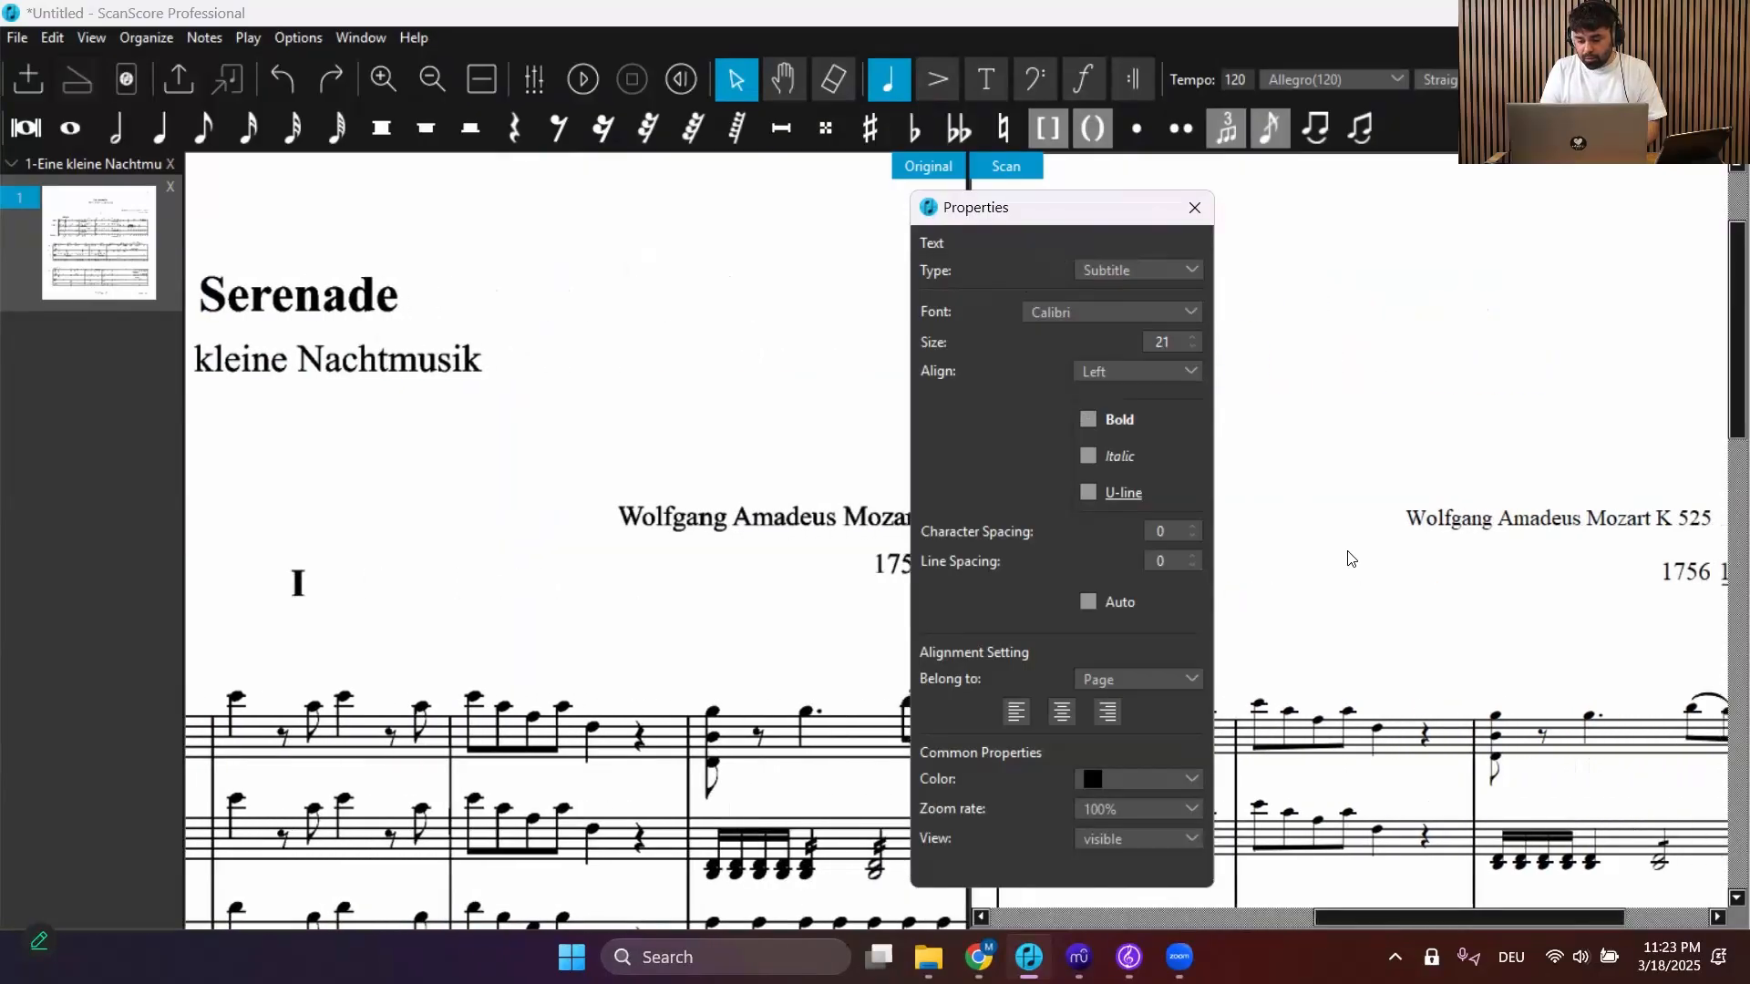
left_click(1440, 520)
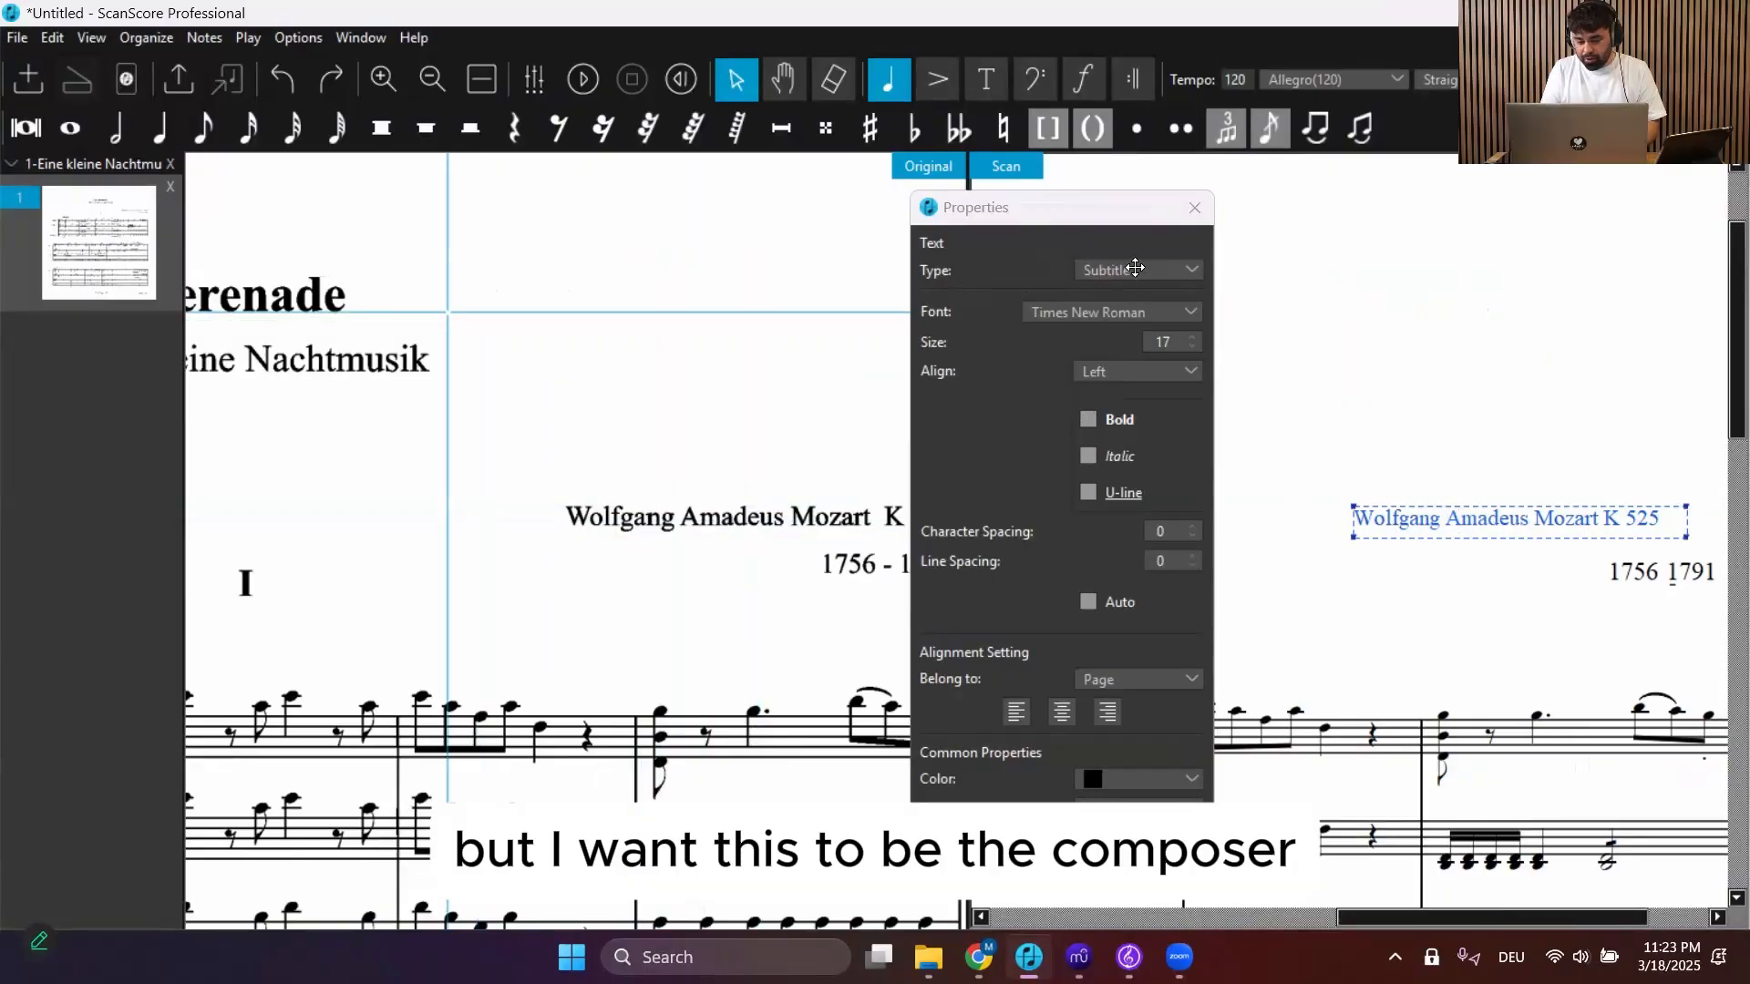
left_click(1133, 273)
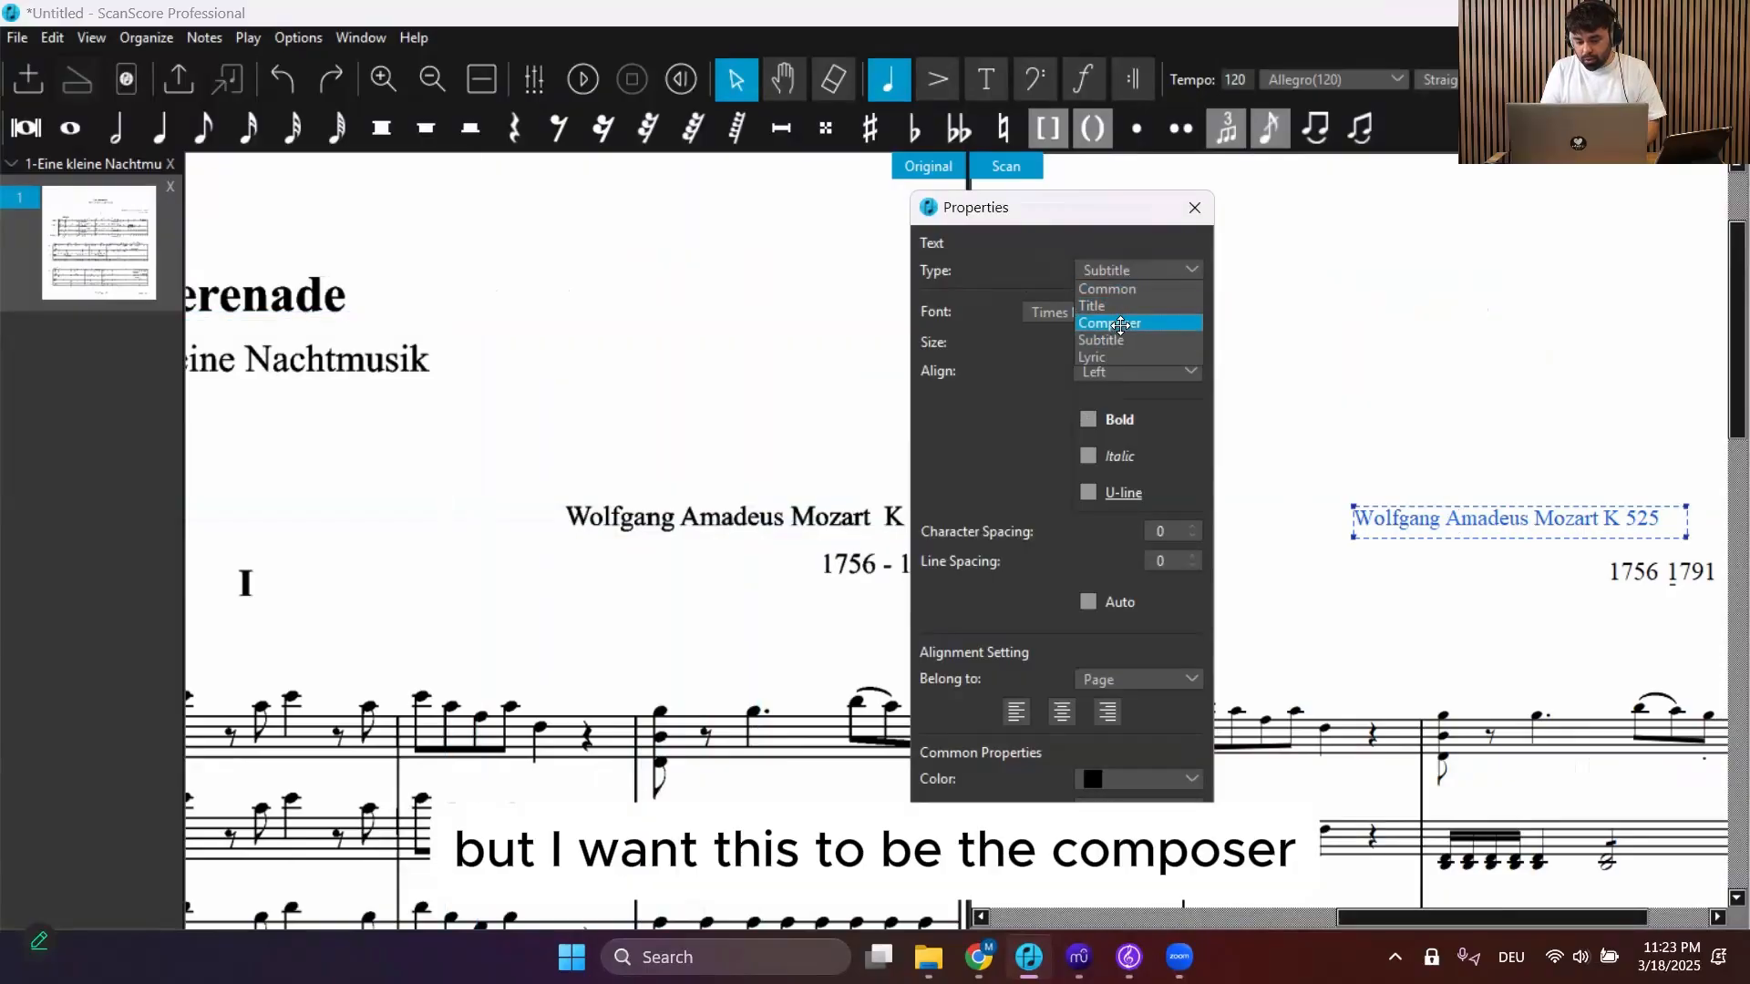
left_click(1120, 323)
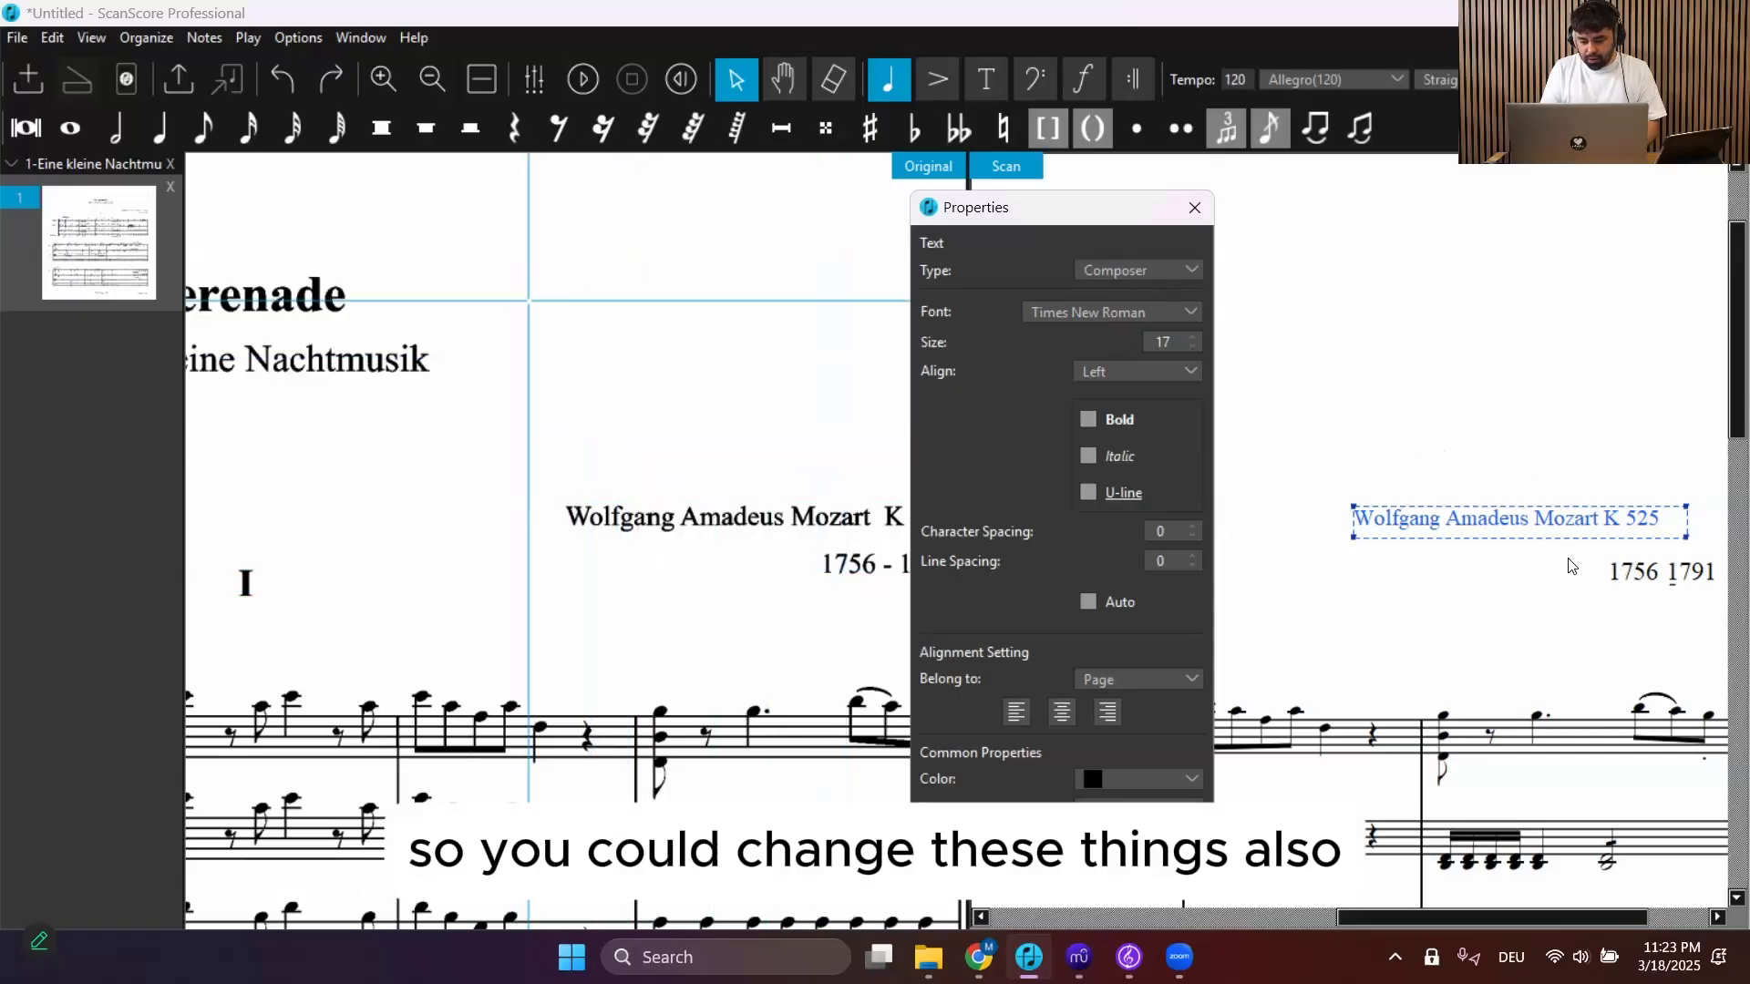
Select the 1756 1791 text below the composer line and delete it
left_click(1634, 570)
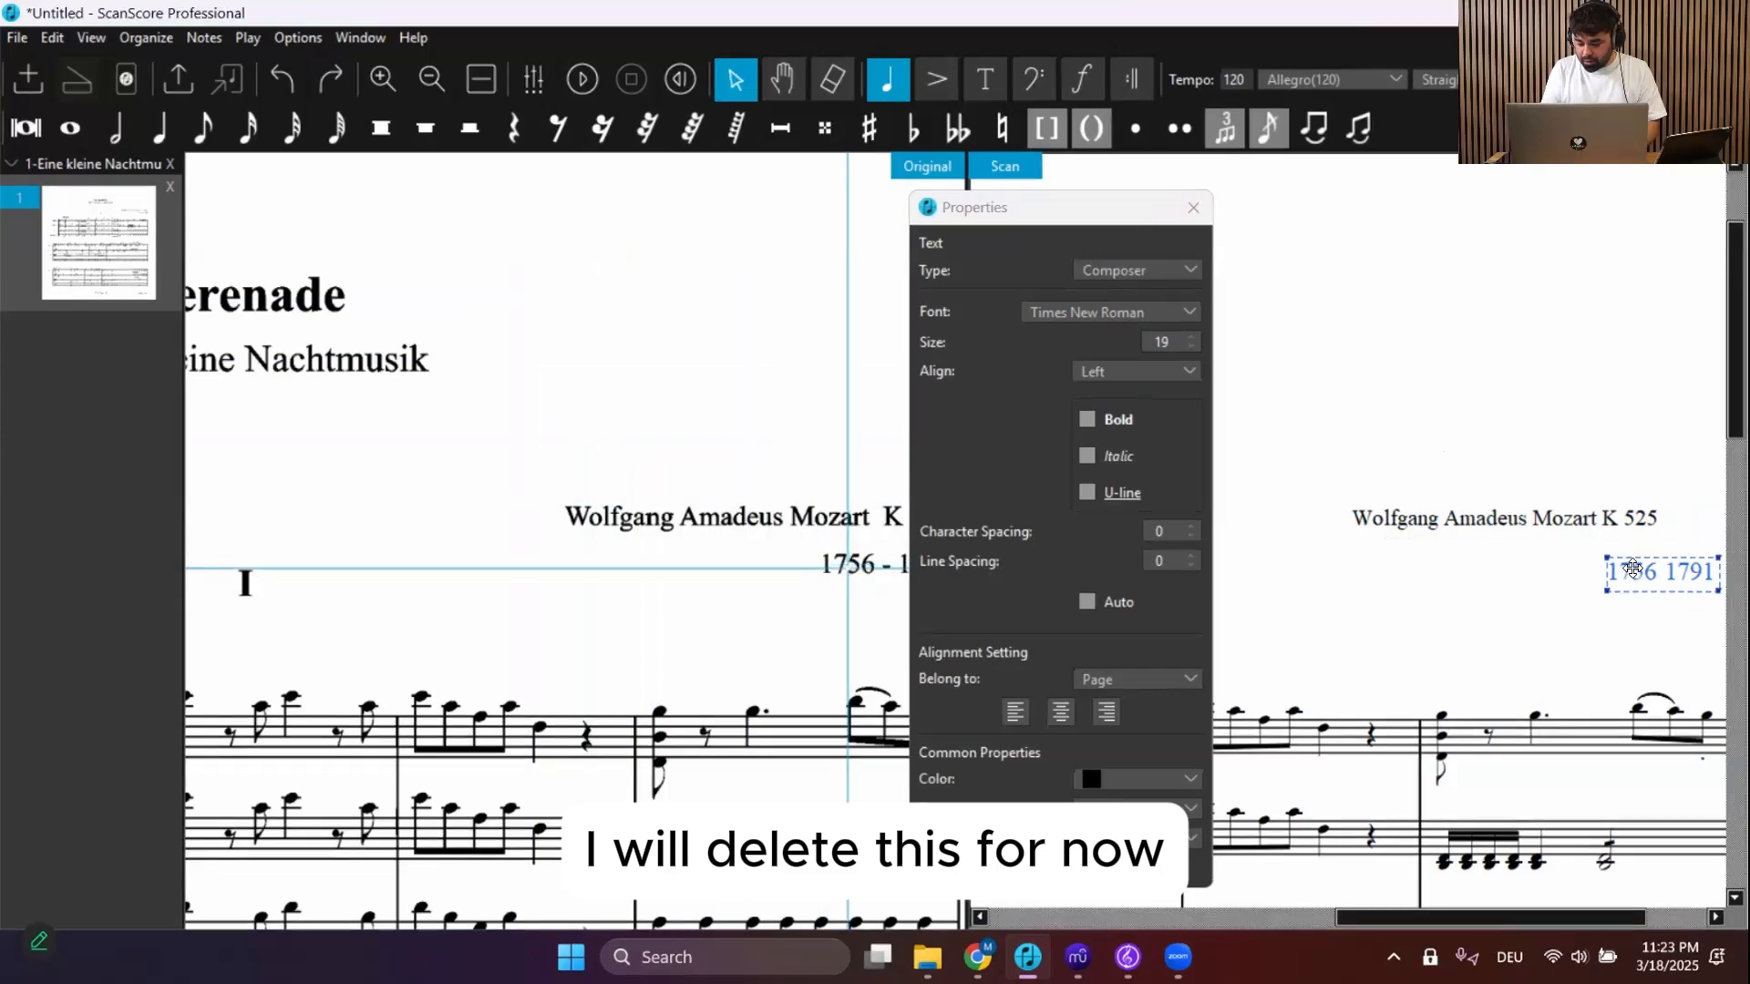
key("Delete")
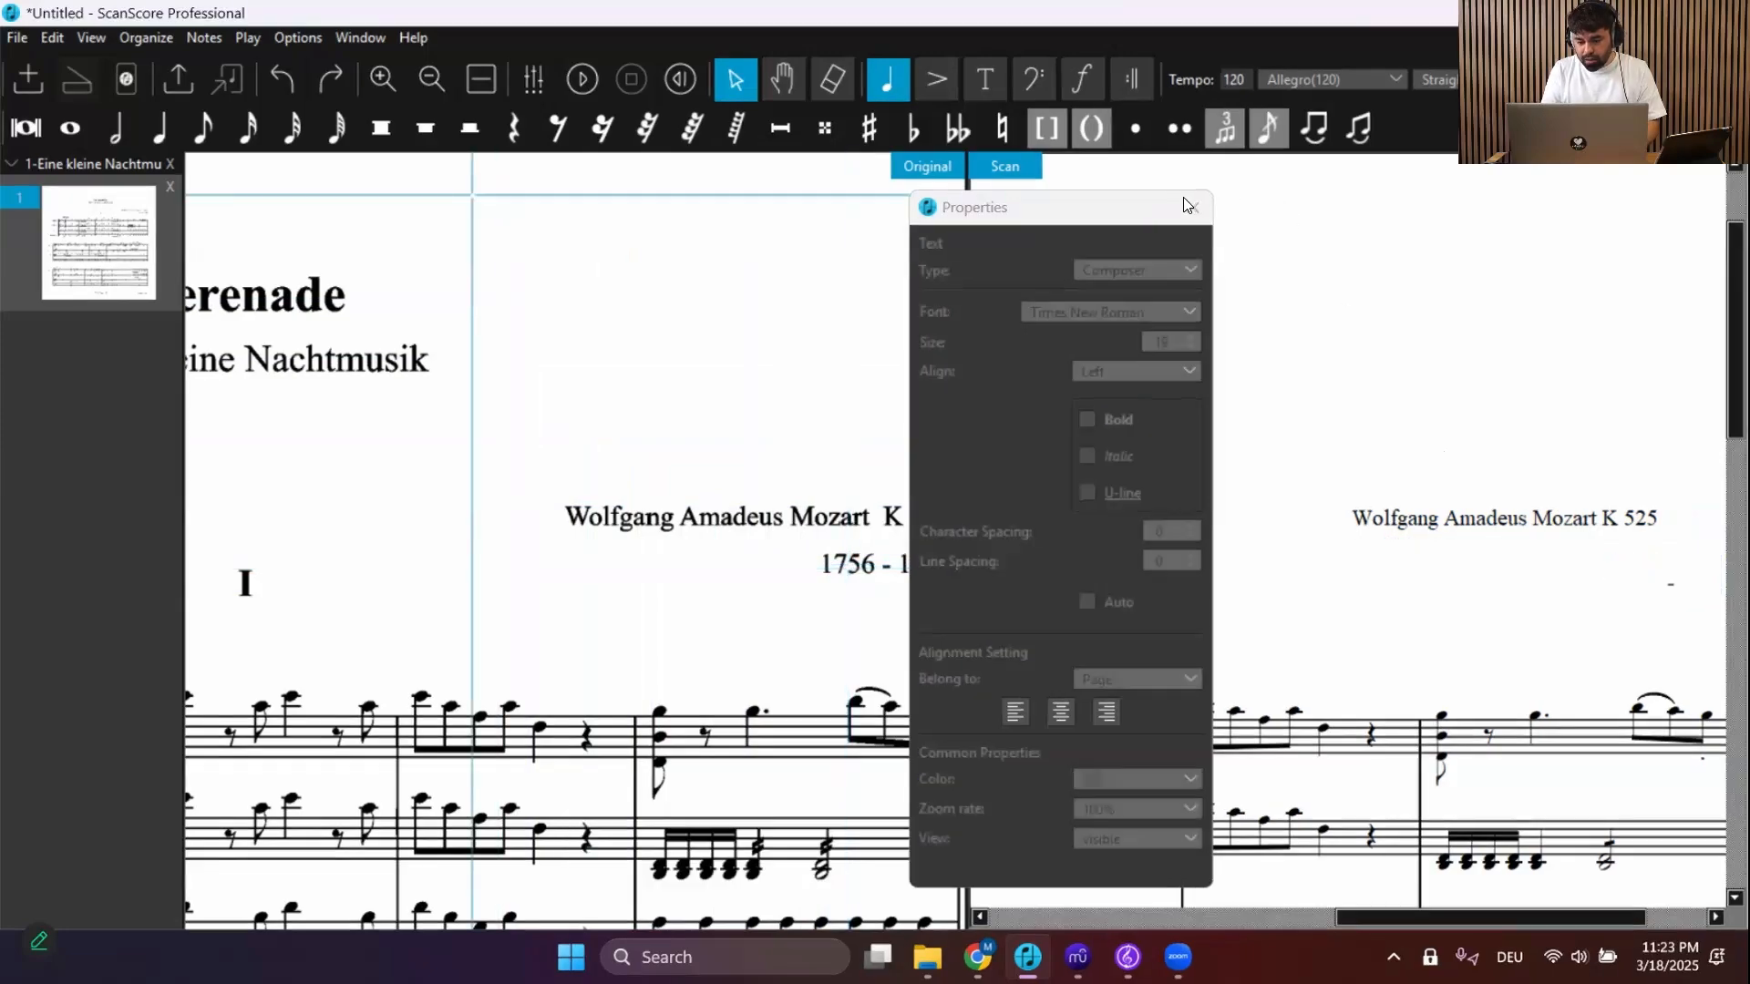
Scroll through the first page of the scan to review the recognized score
scroll(1250, 450, "left", 5)
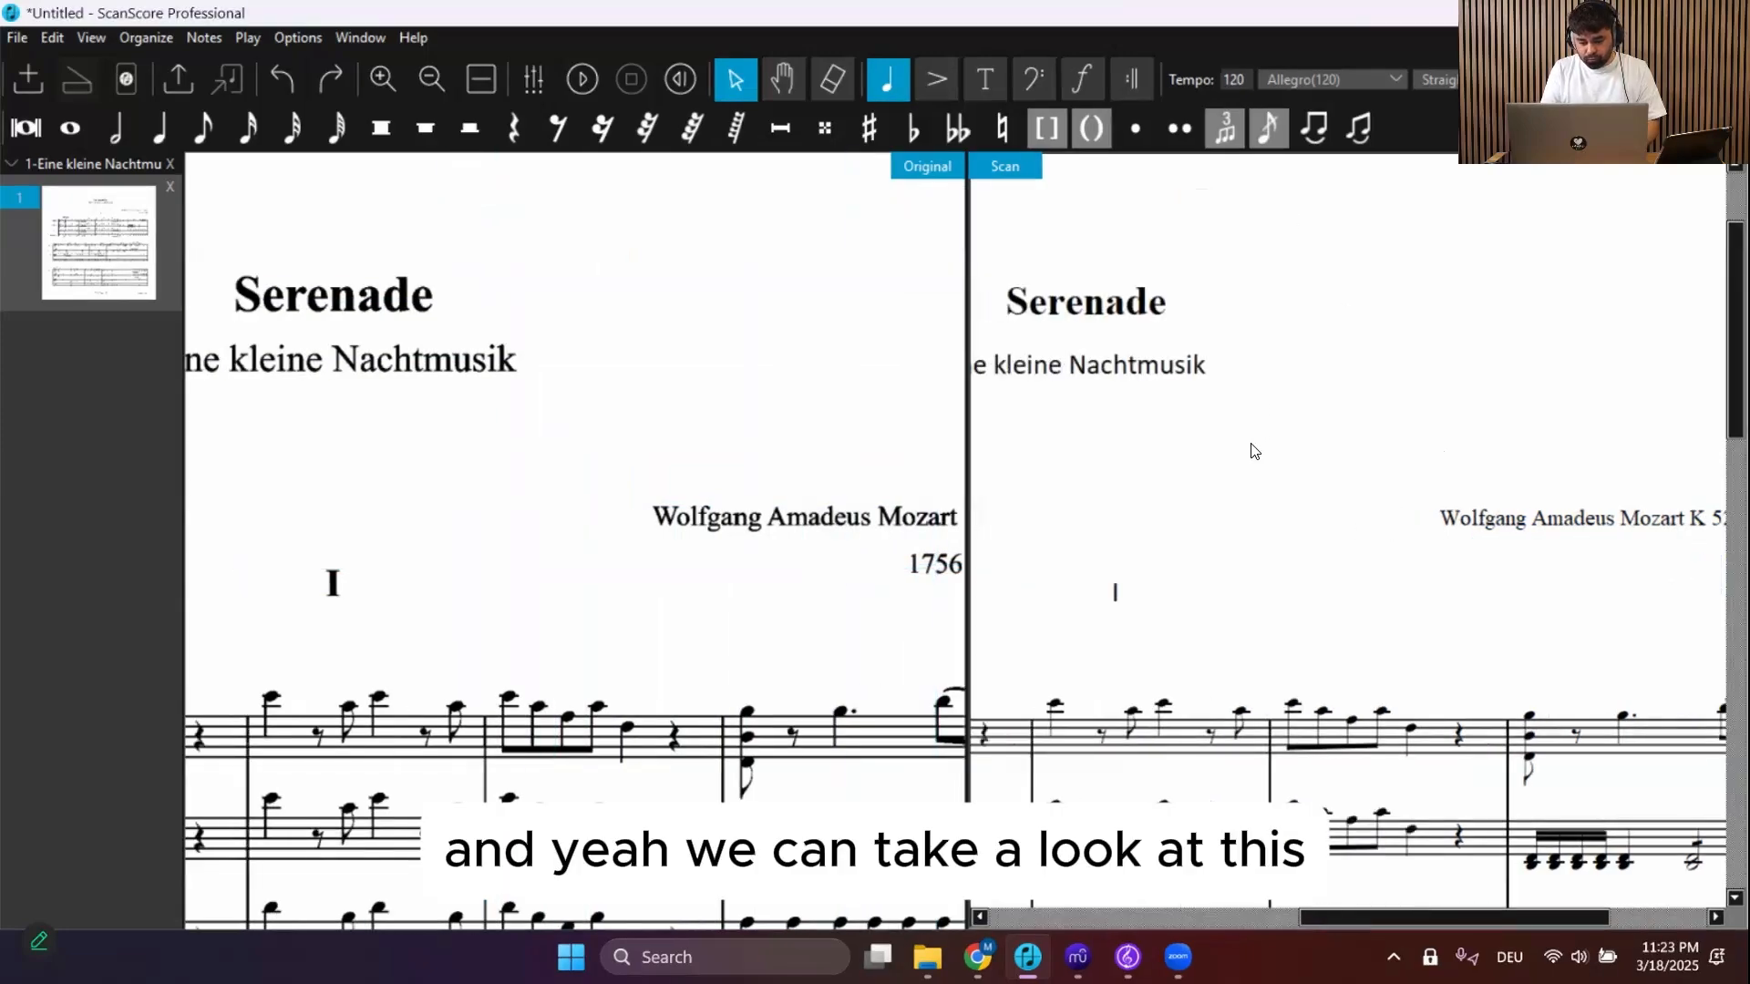
scroll(1250, 450, "down", 5)
scroll(1250, 451, "down", 3)
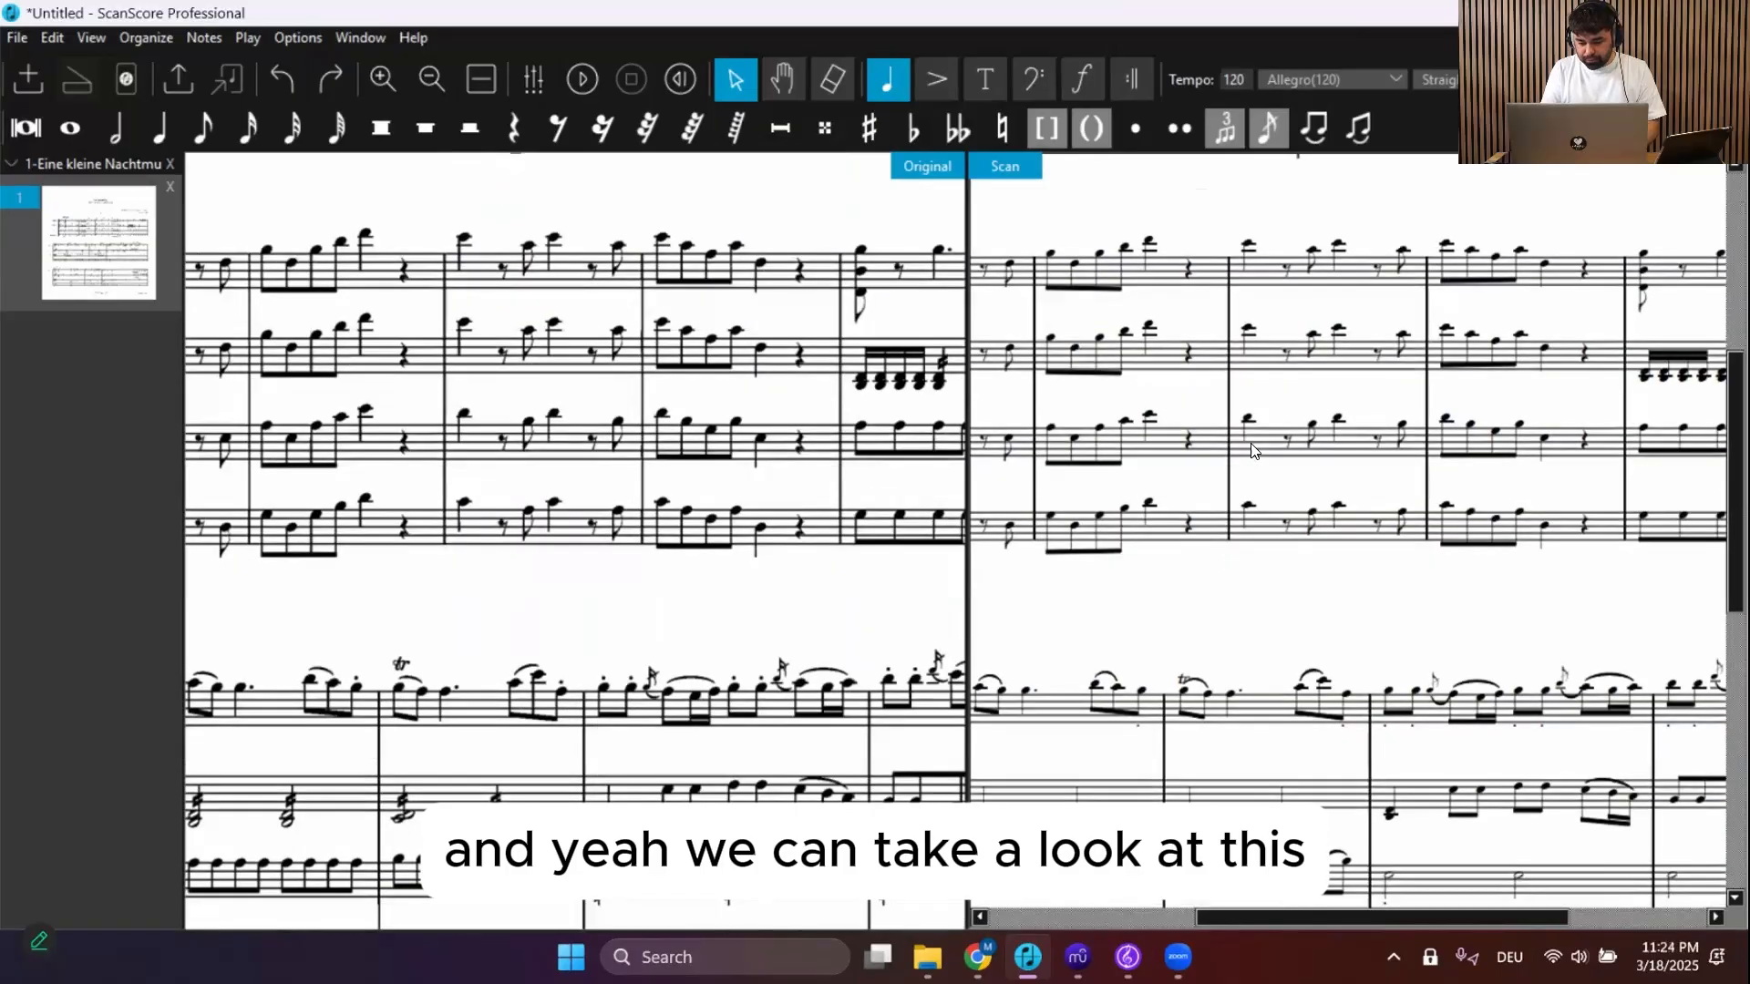
scroll(1250, 450, "up", 8)
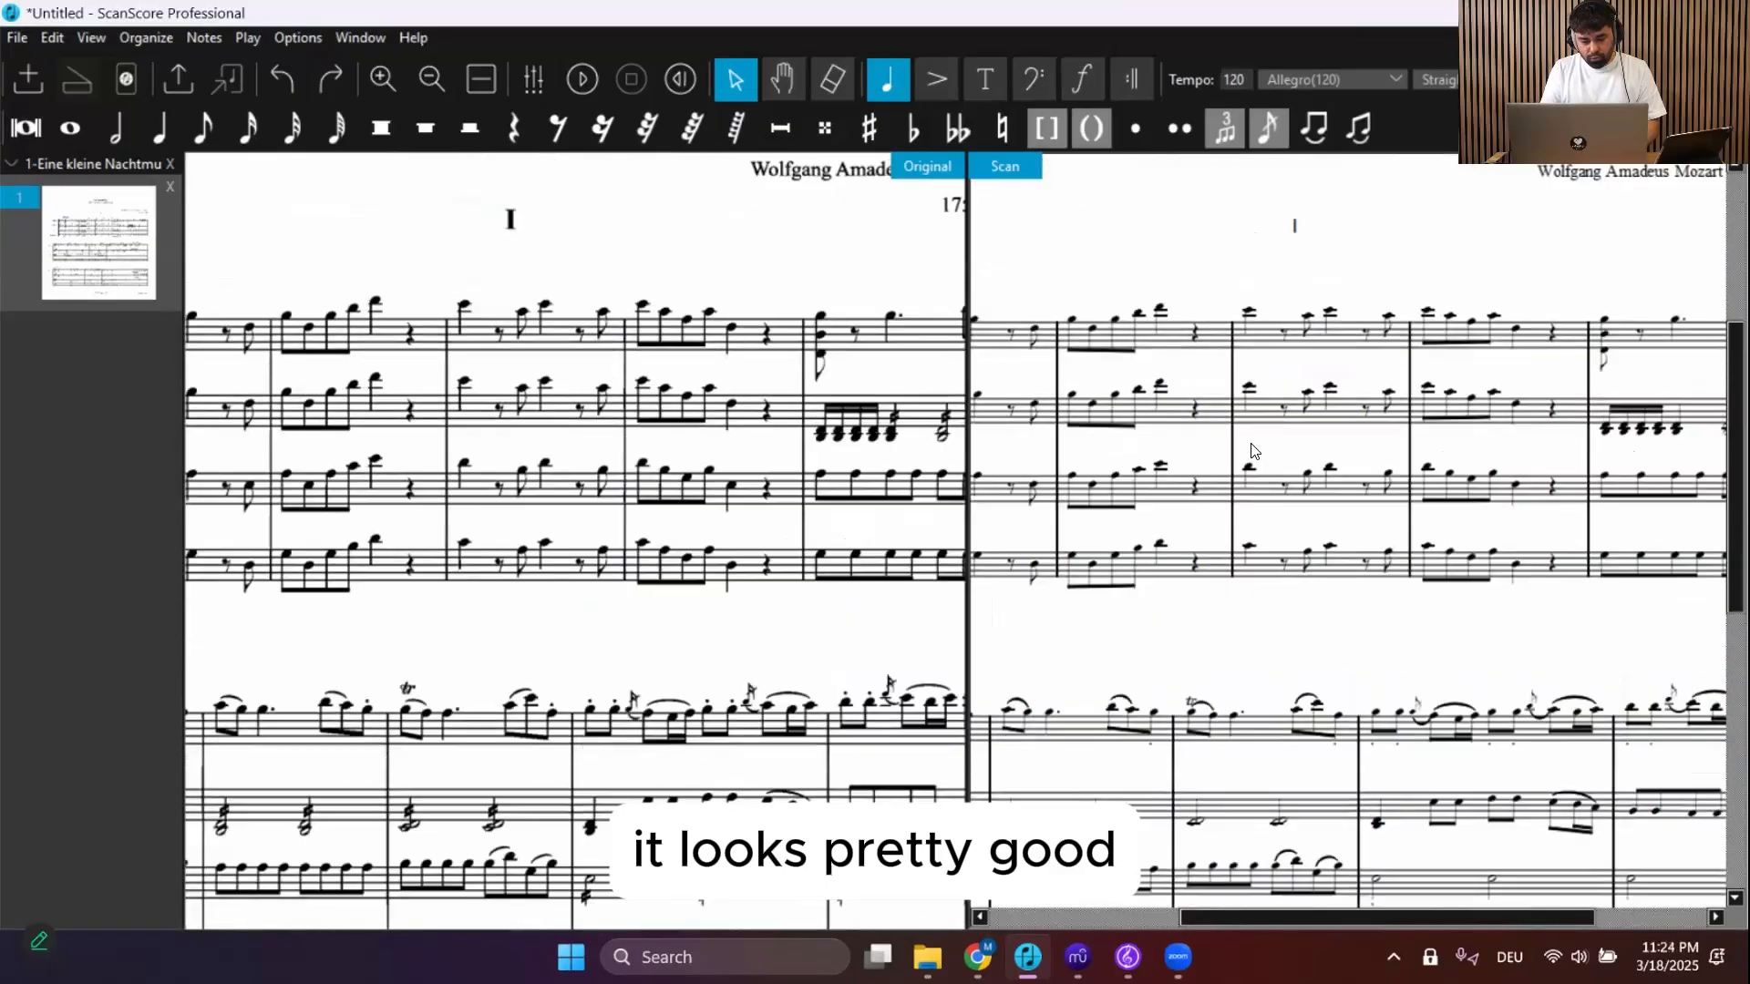
scroll(1251, 451, "down", 1)
scroll(1250, 450, "left", 3)
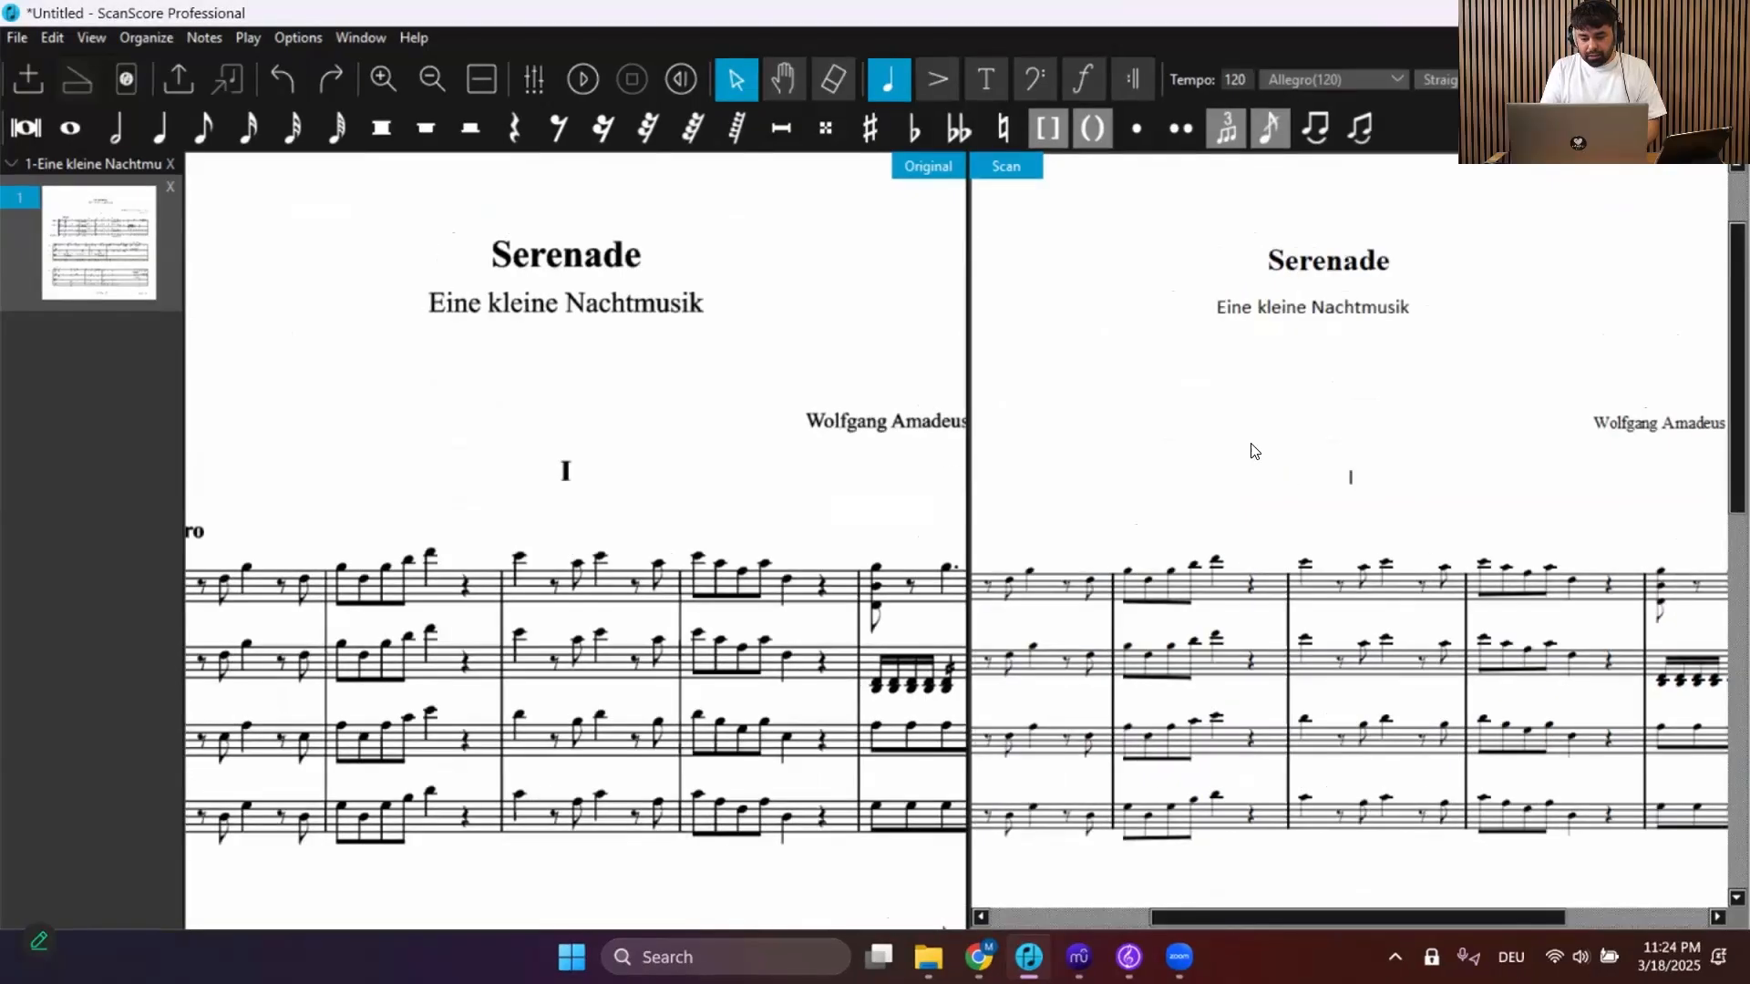
scroll(1251, 445, "right", 1)
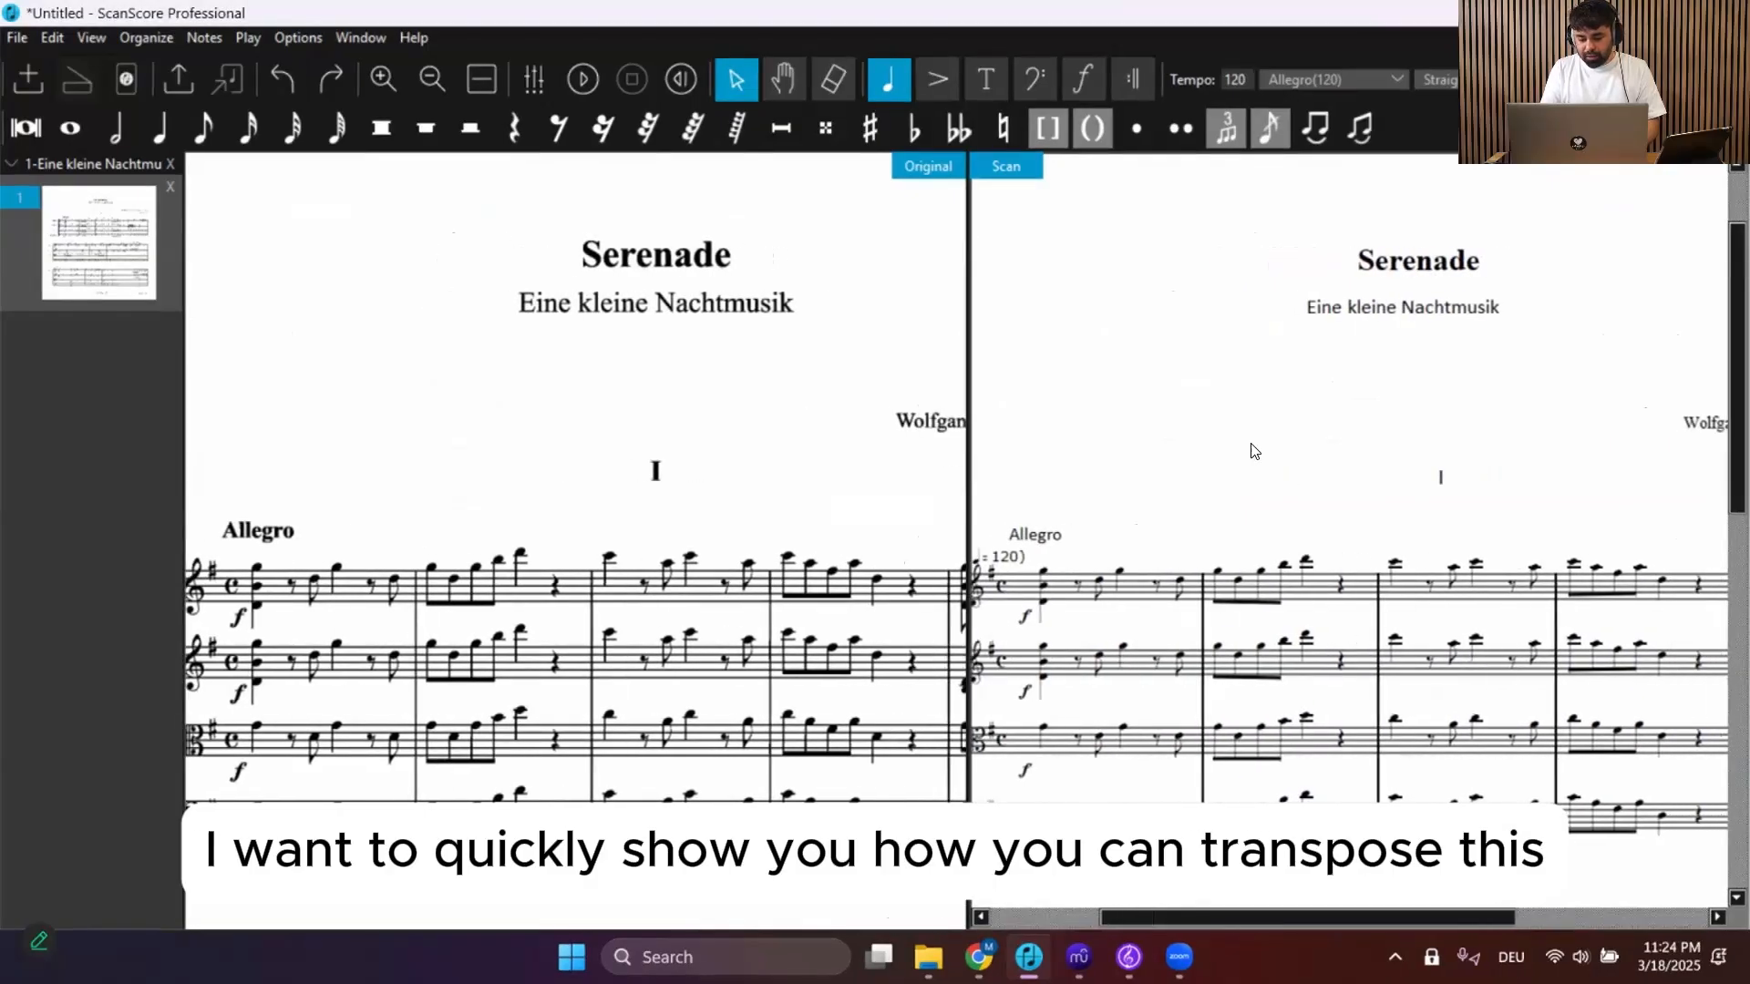
scroll(1251, 444, "left", 1)
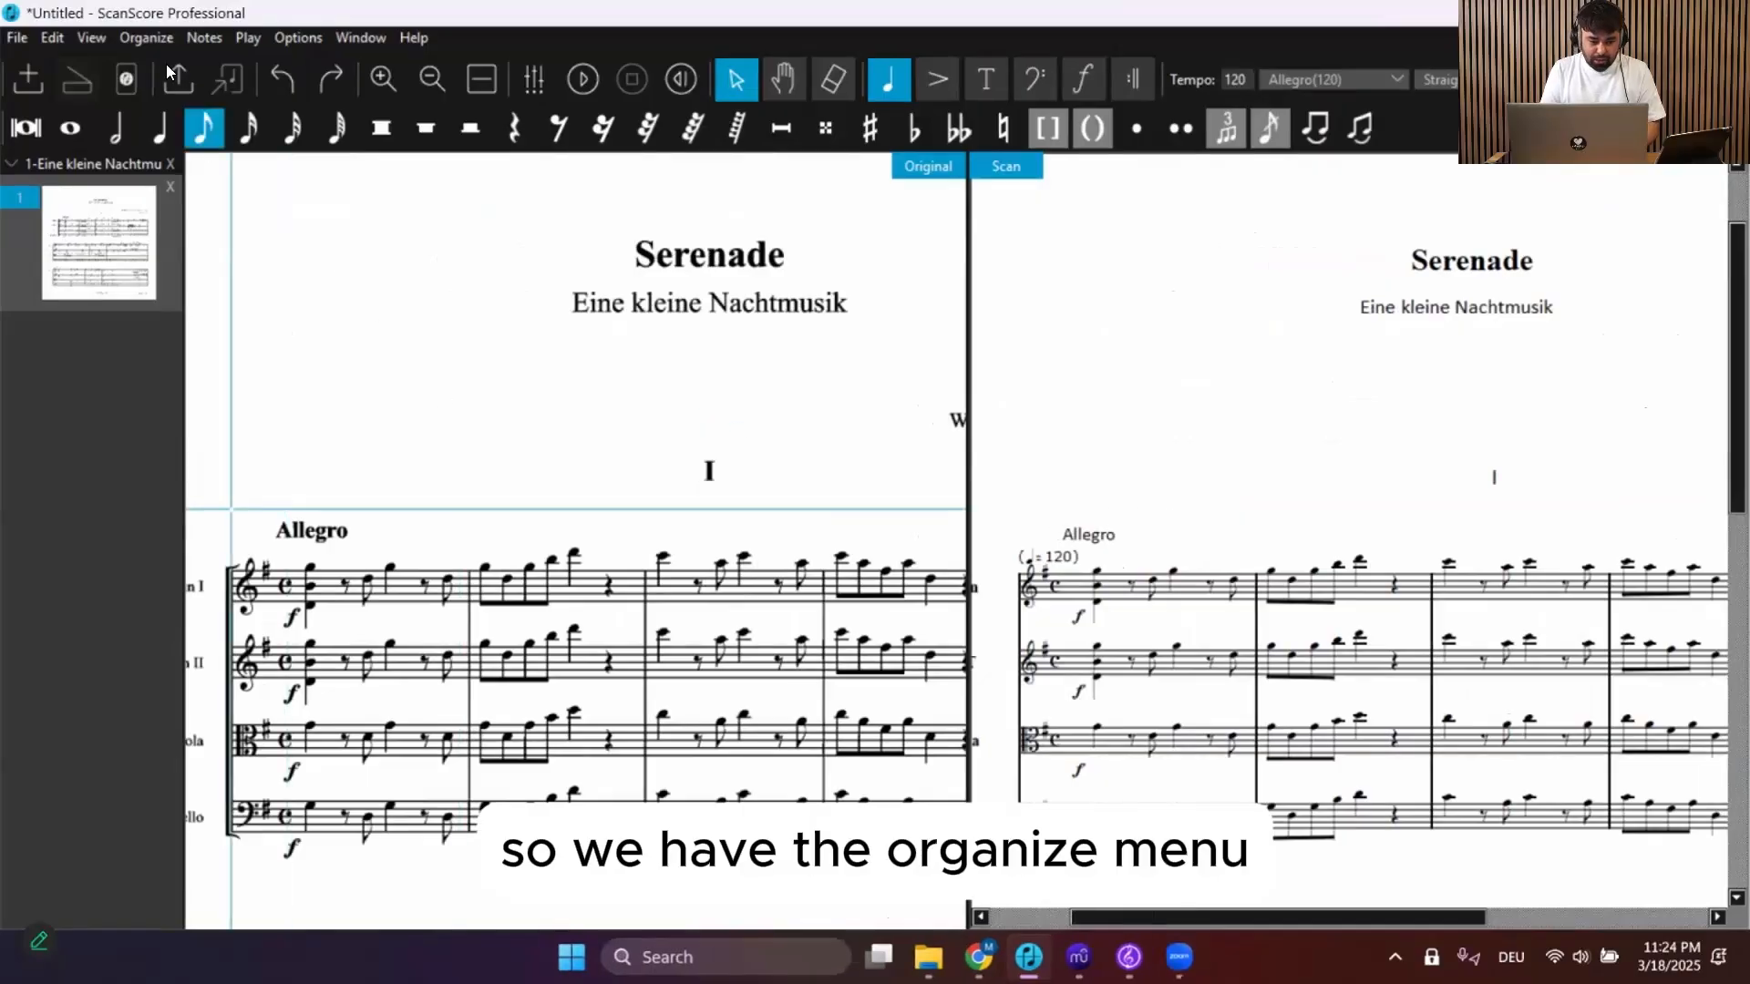
Change the key signature to D major from bar 1 to the last bar, with note transposing enabled and applied to all staves
left_click(121, 40)
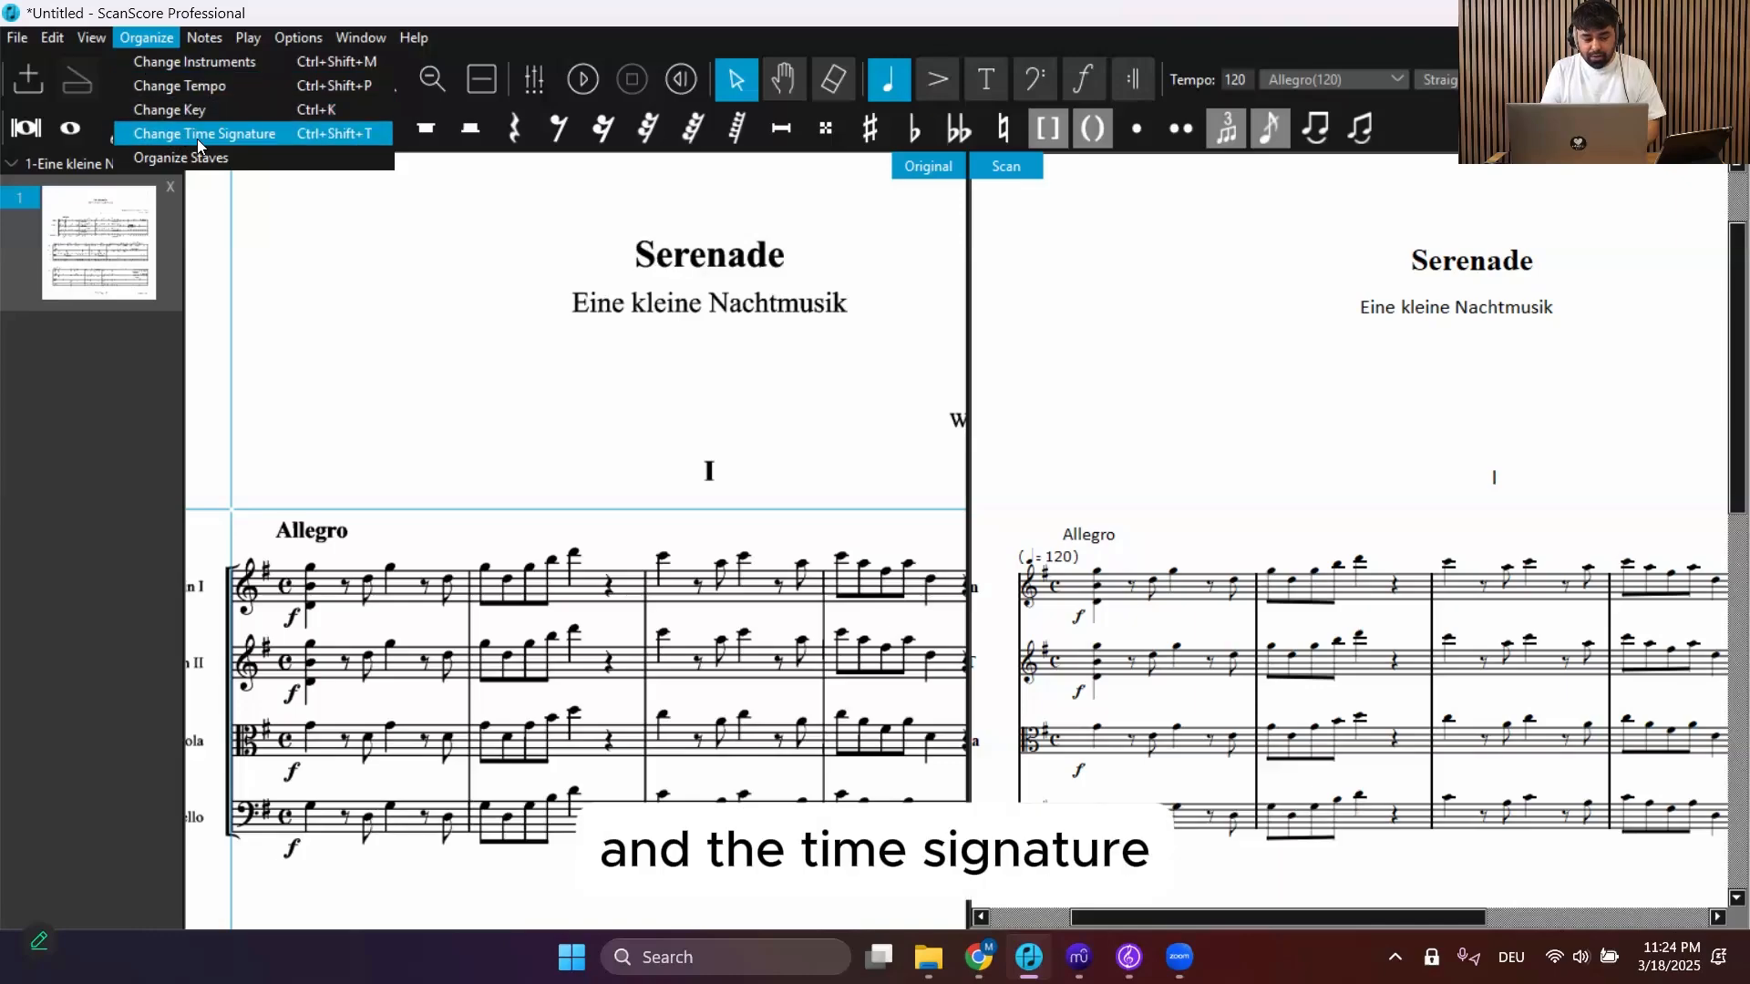
left_click(160, 110)
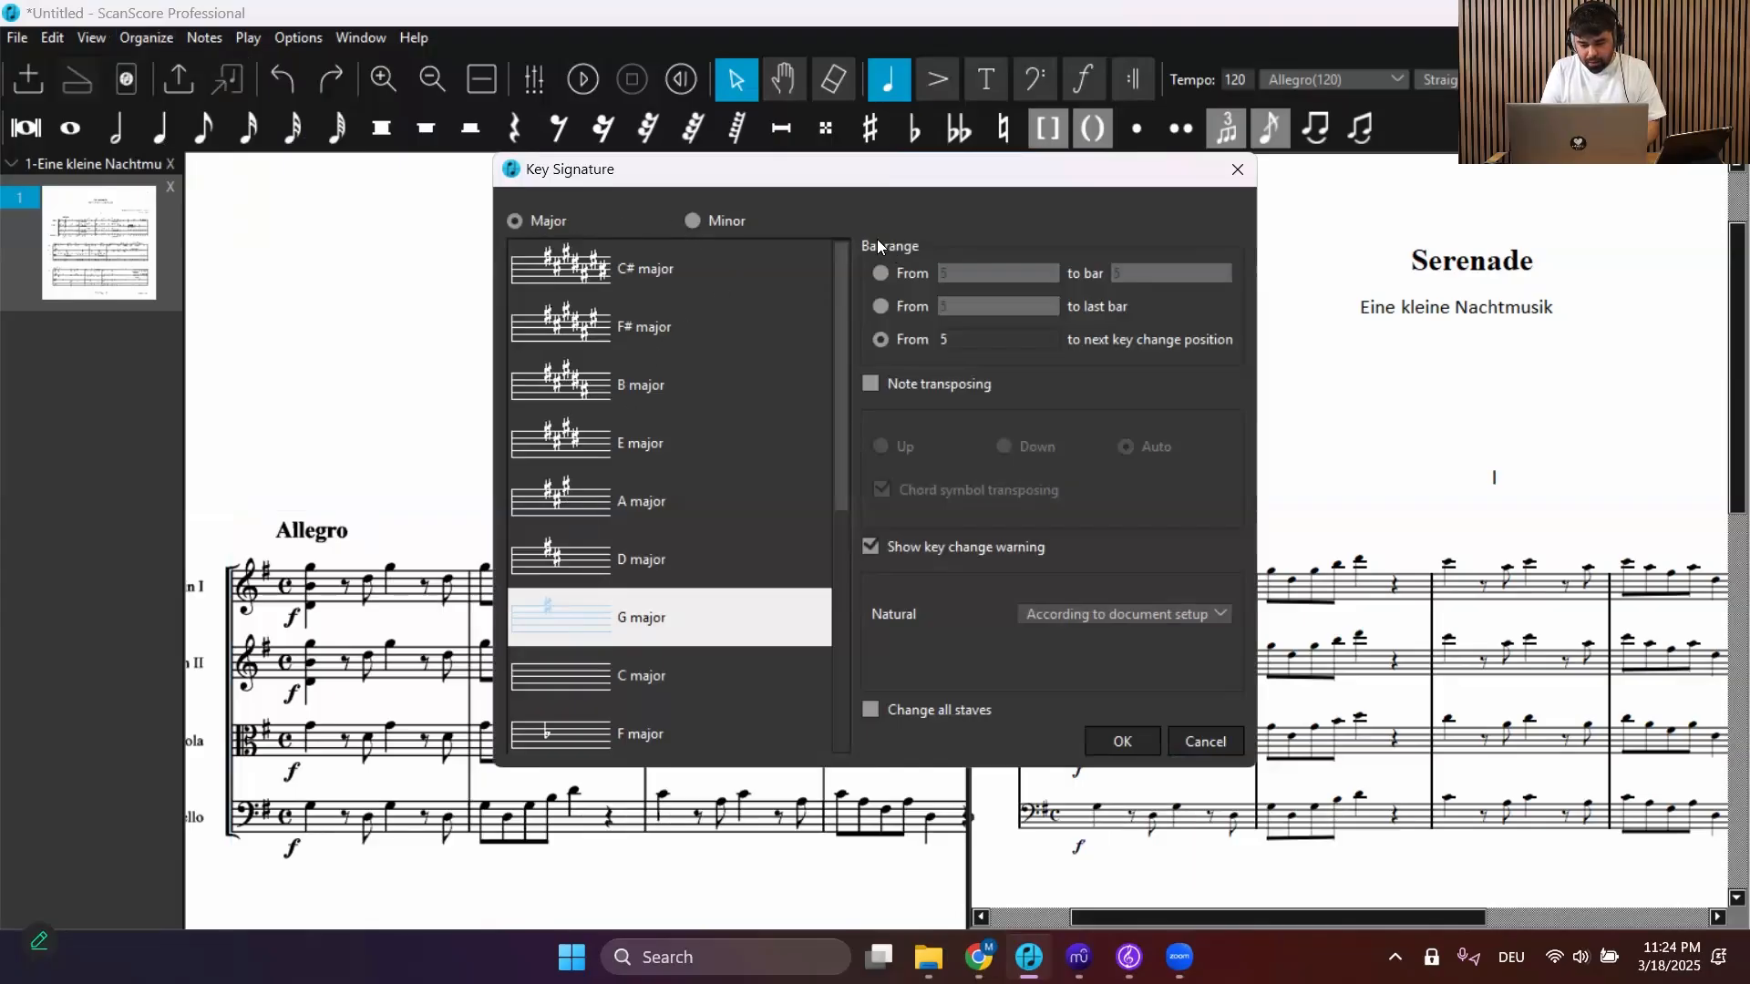
left_click(881, 306)
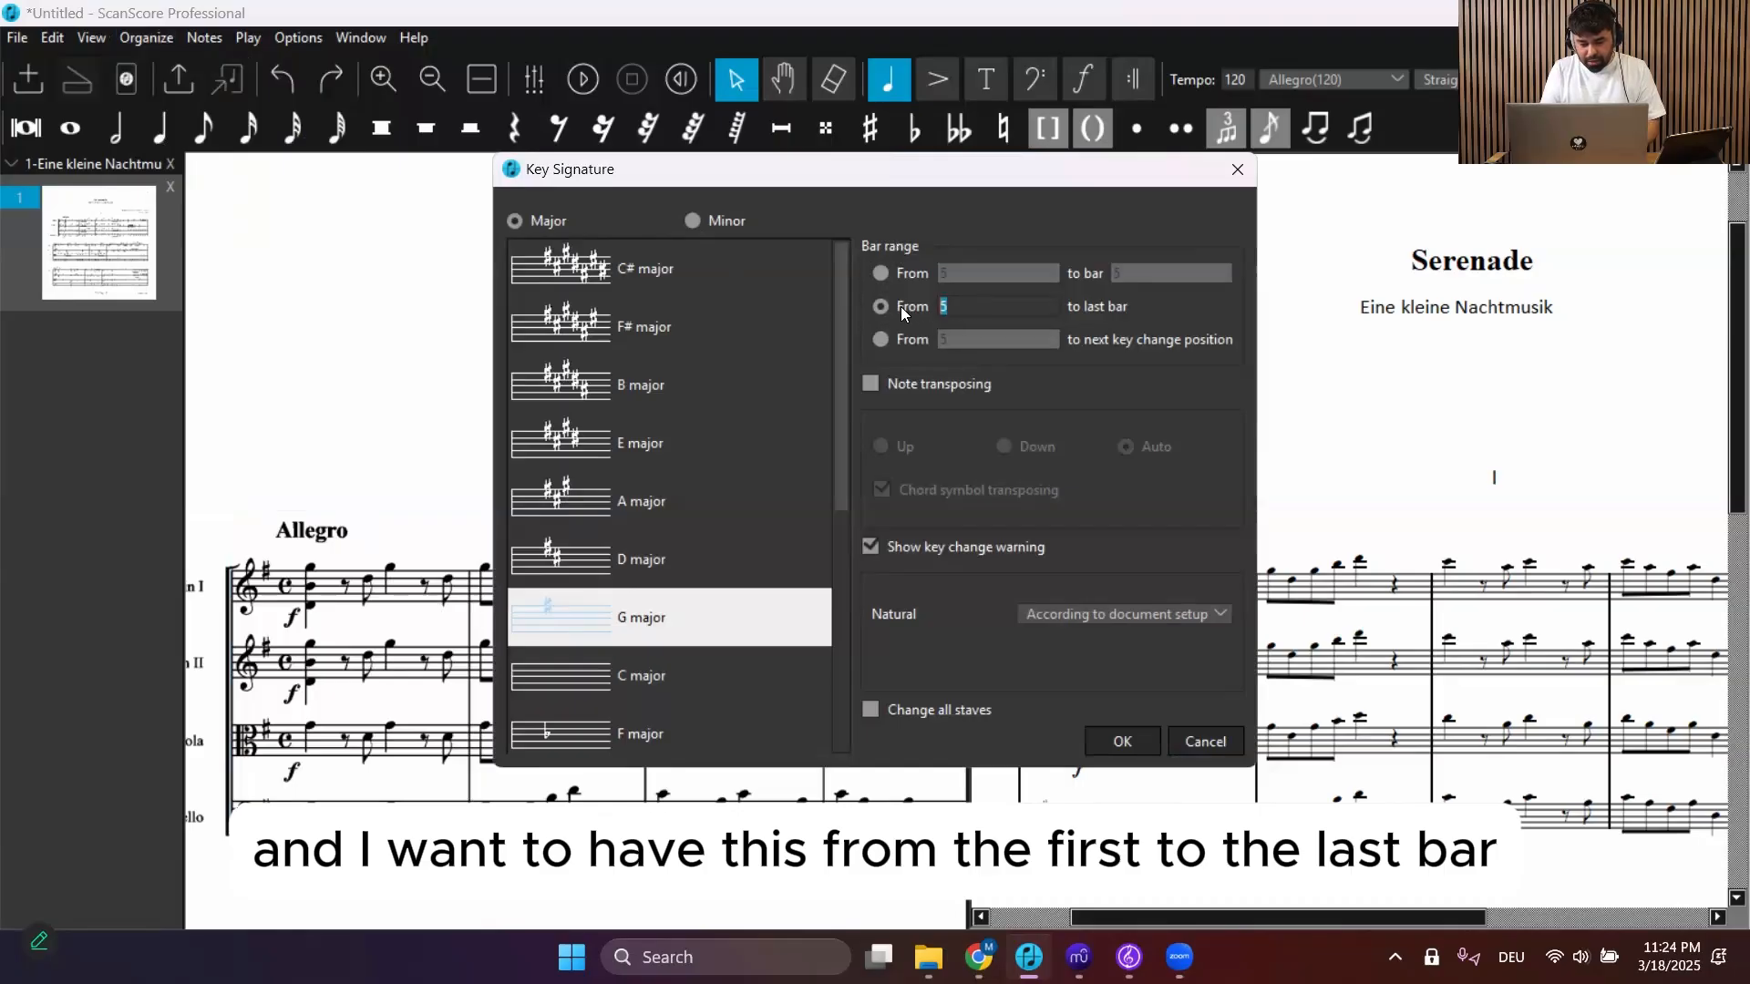
type("1")
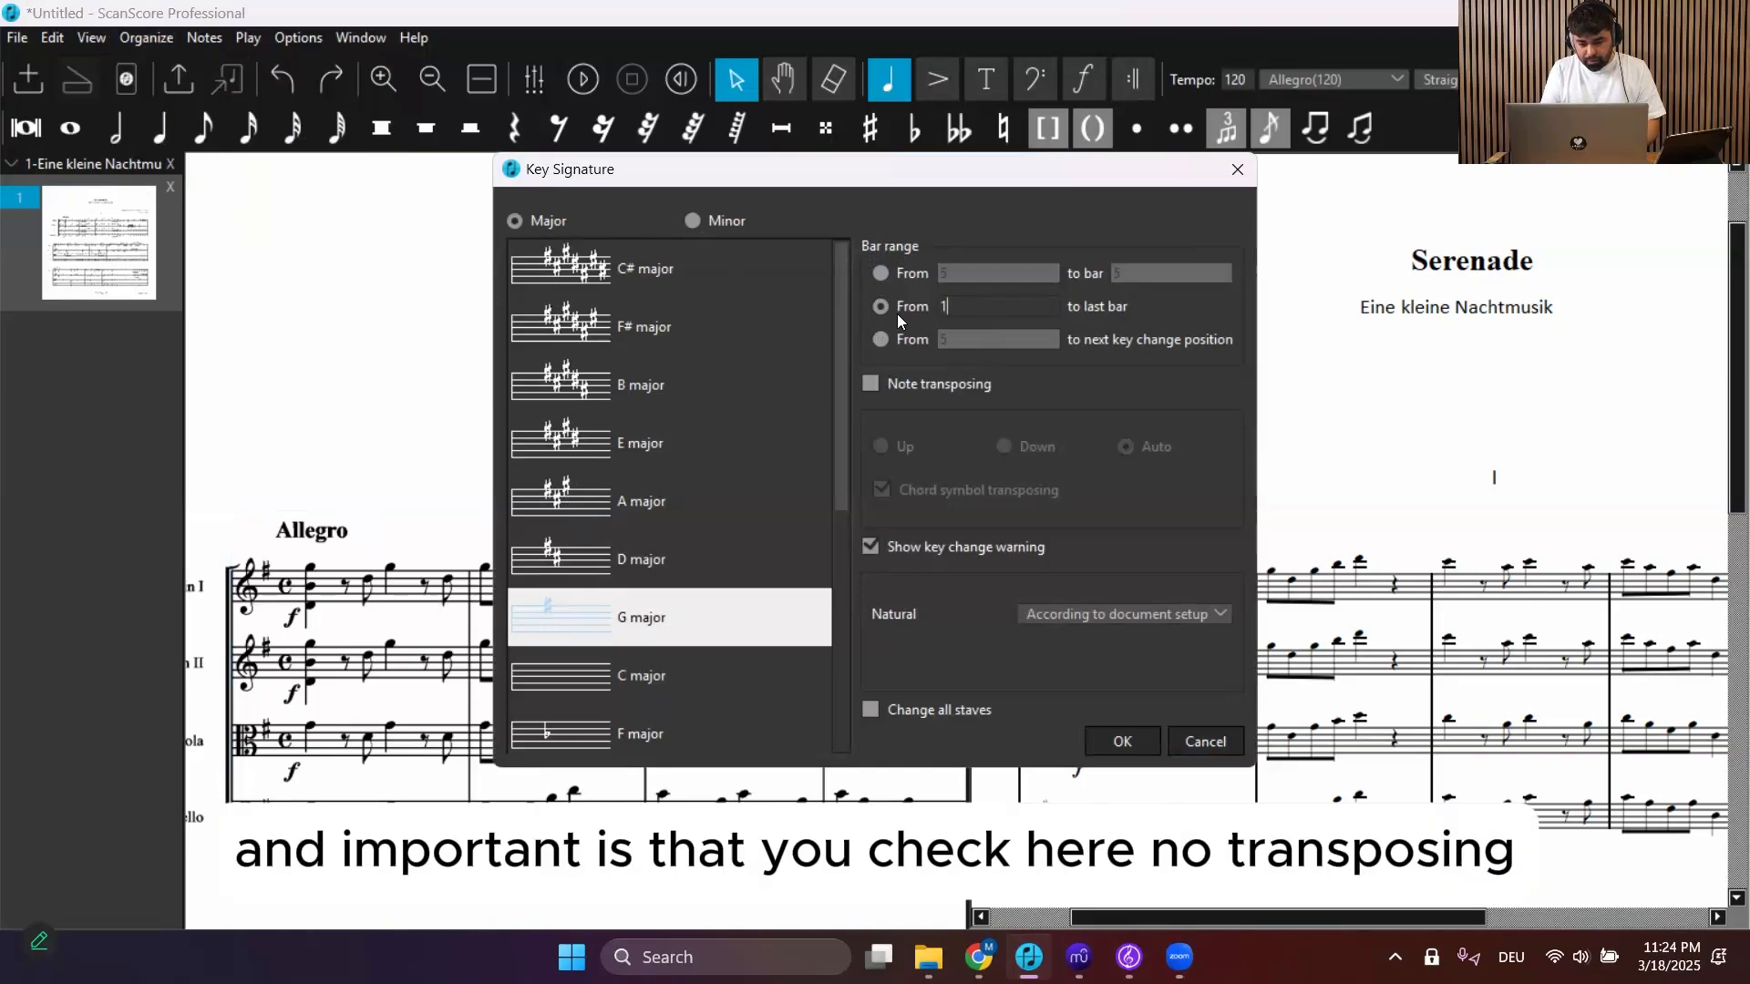
left_click(870, 384)
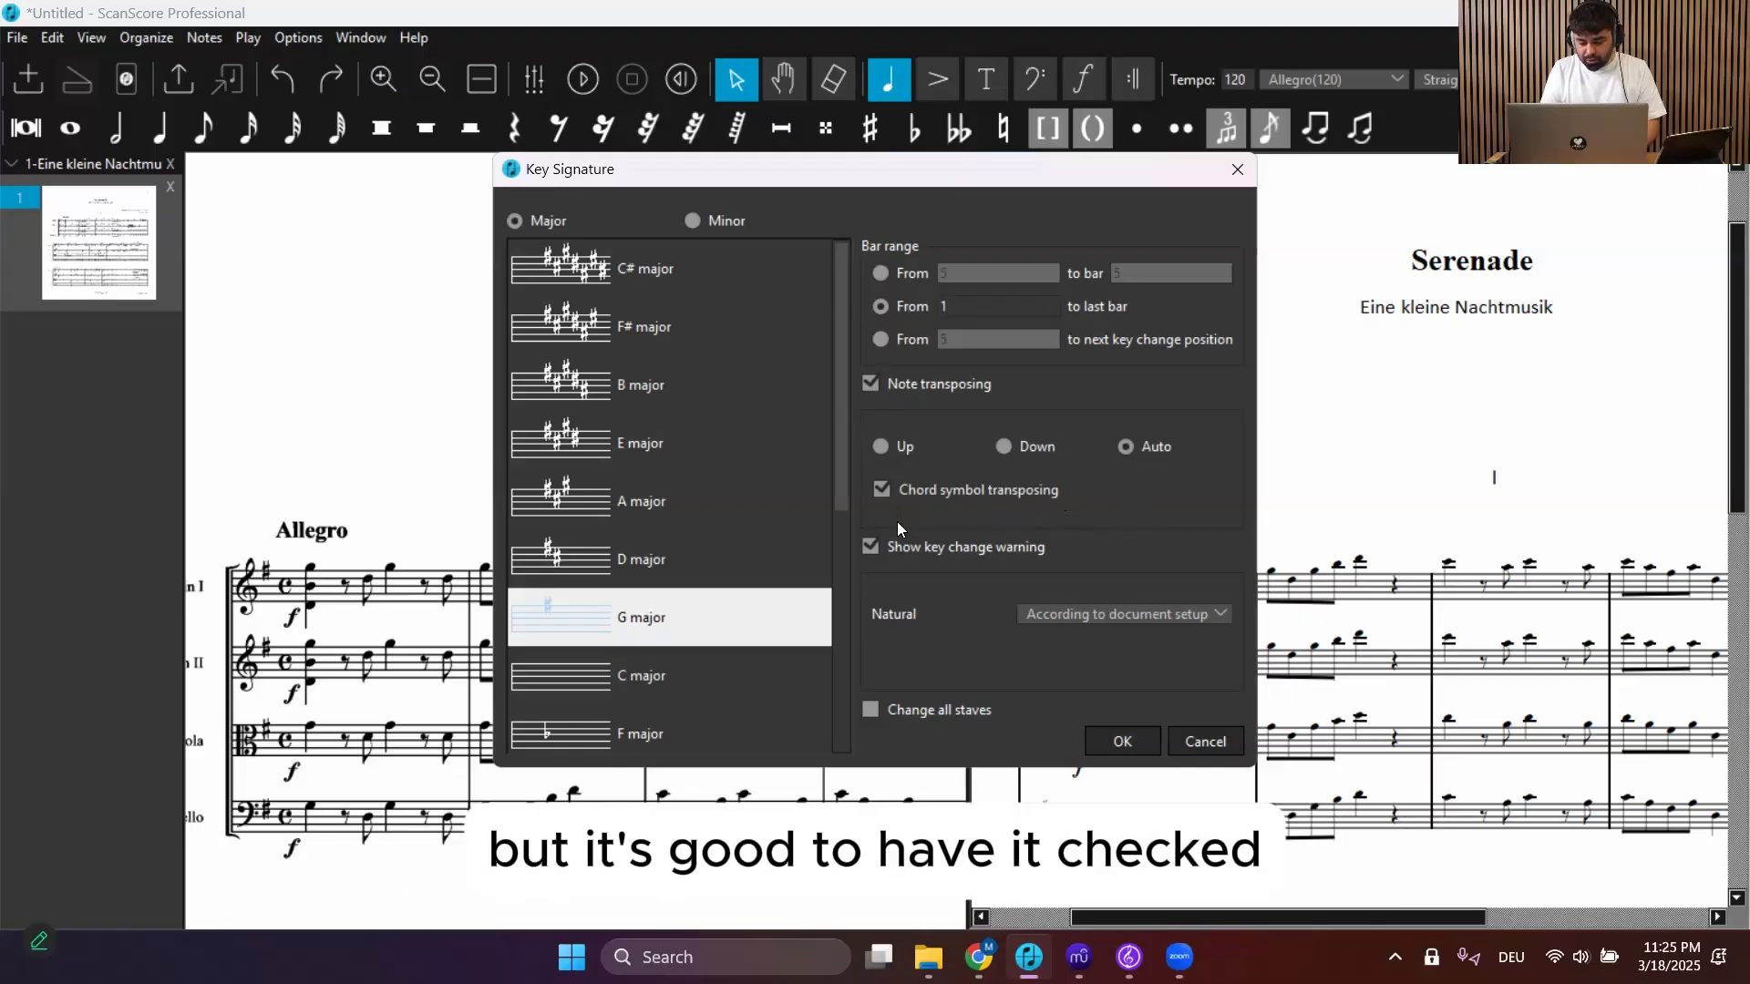
left_click(870, 711)
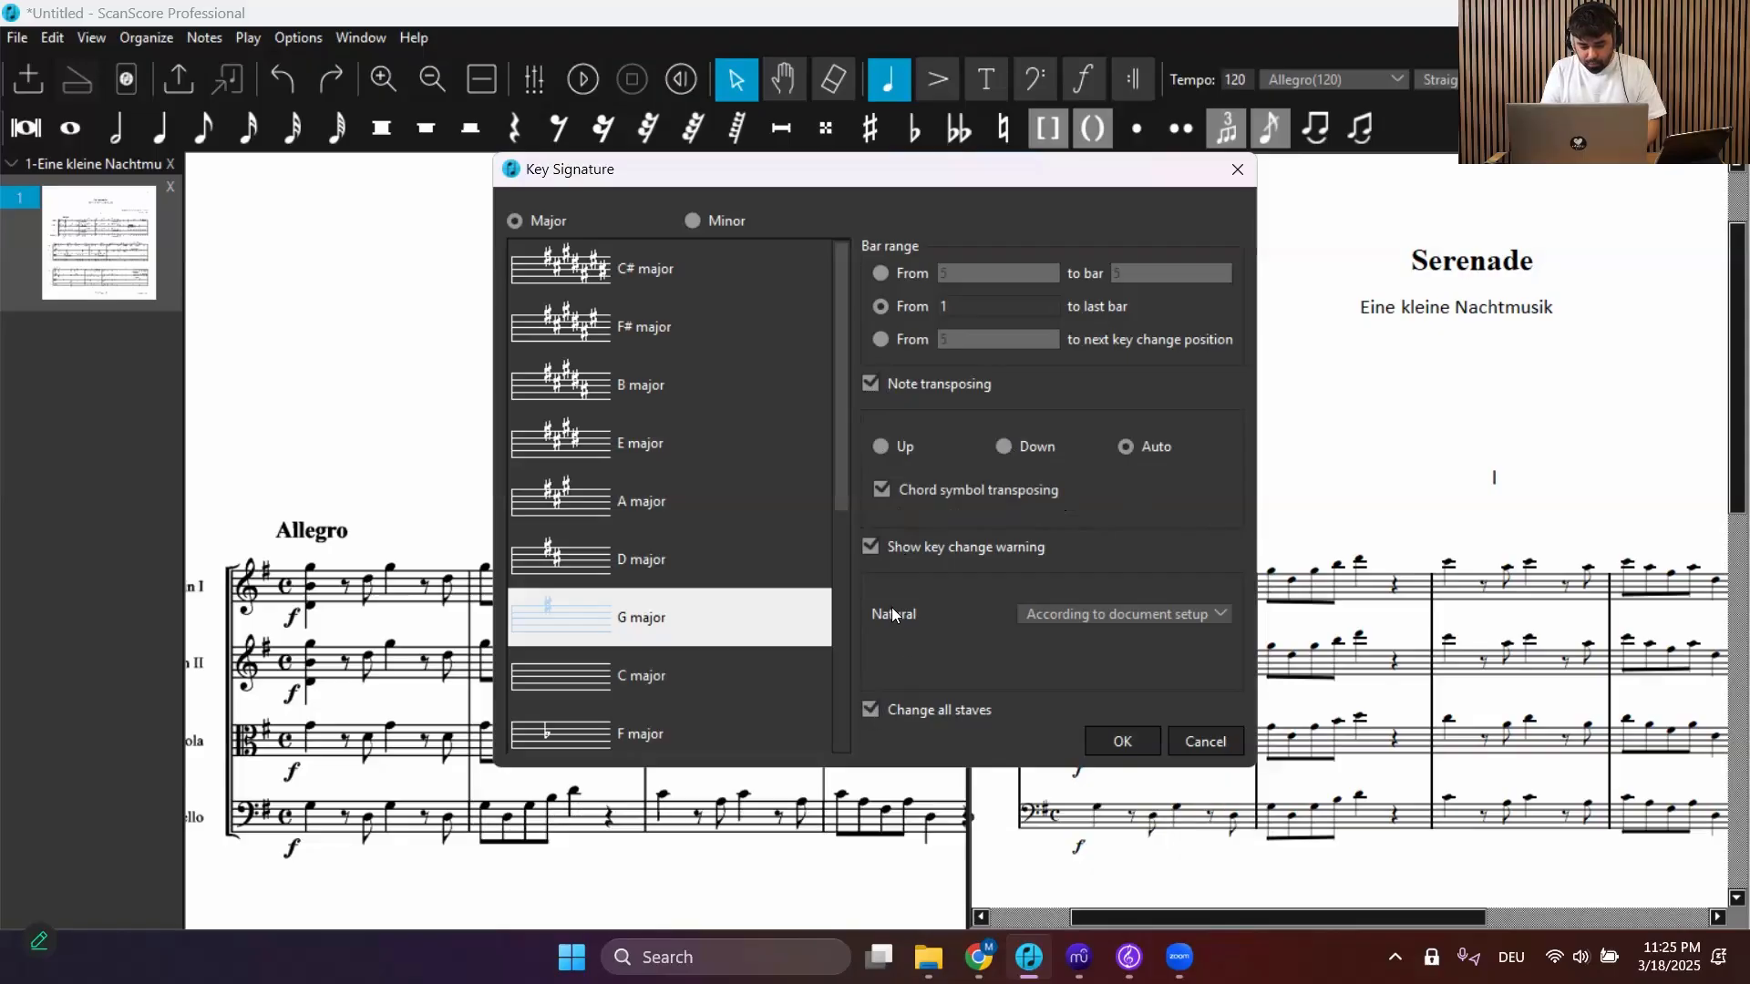
left_click(561, 561)
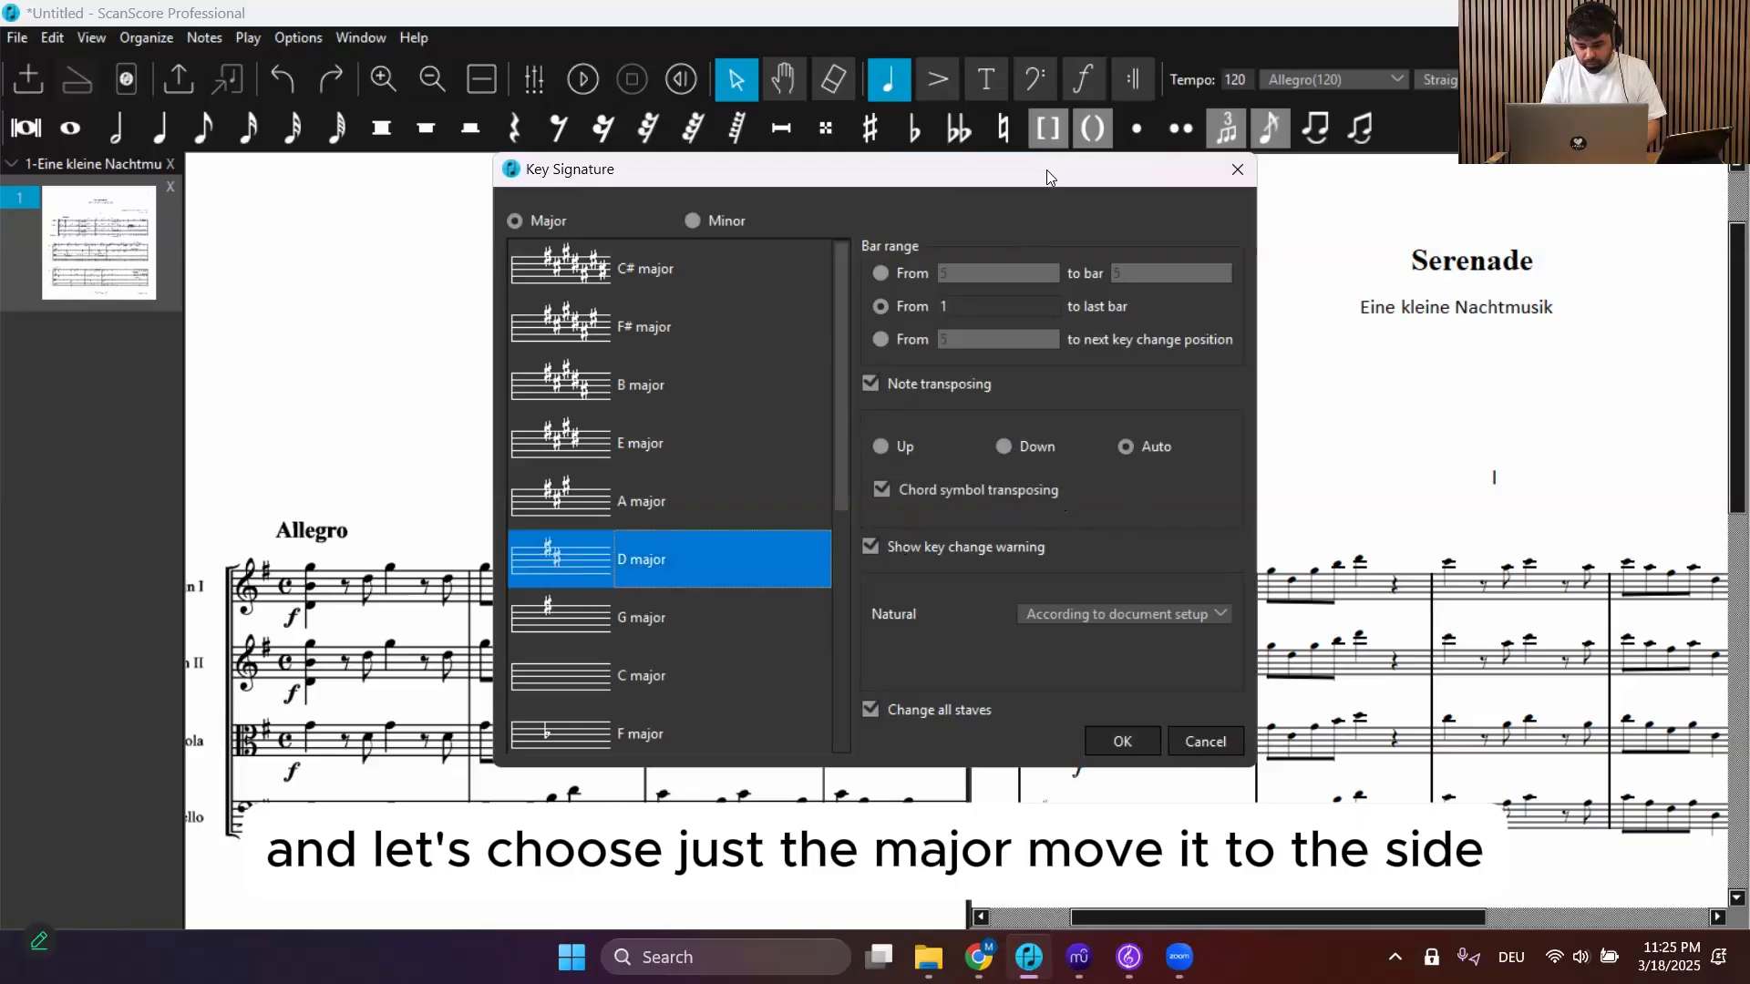
left_click_drag(1046, 170, 786, 158)
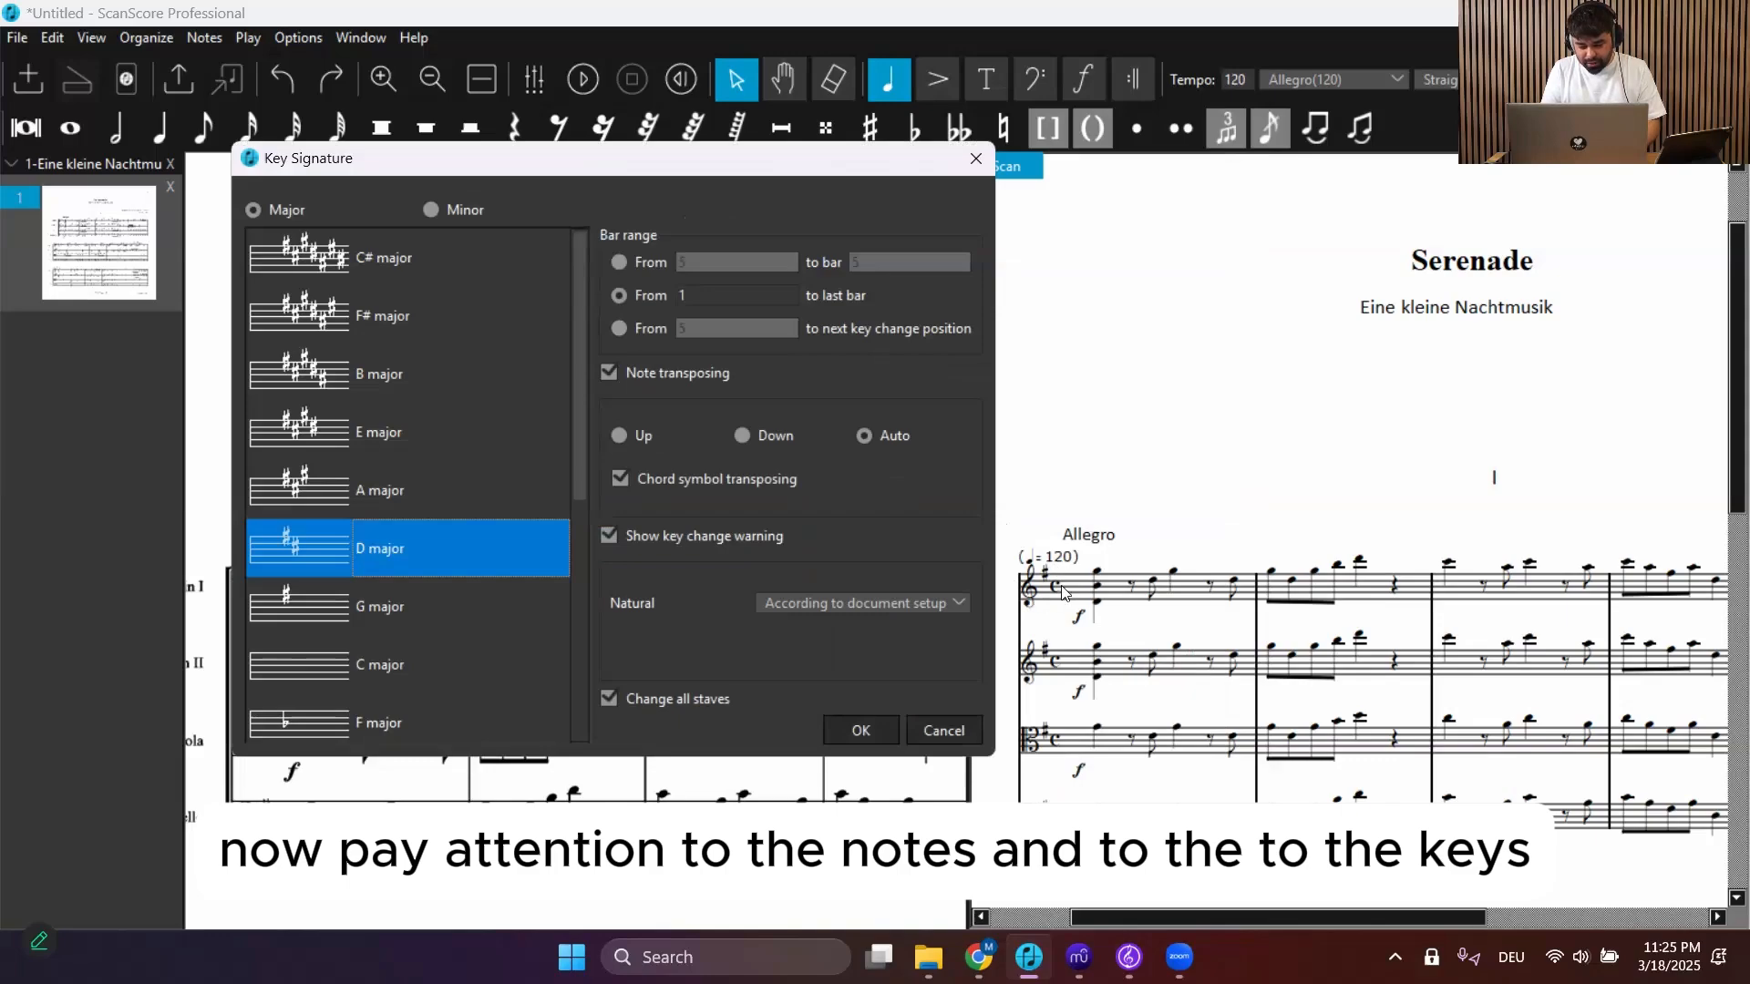
left_click(861, 731)
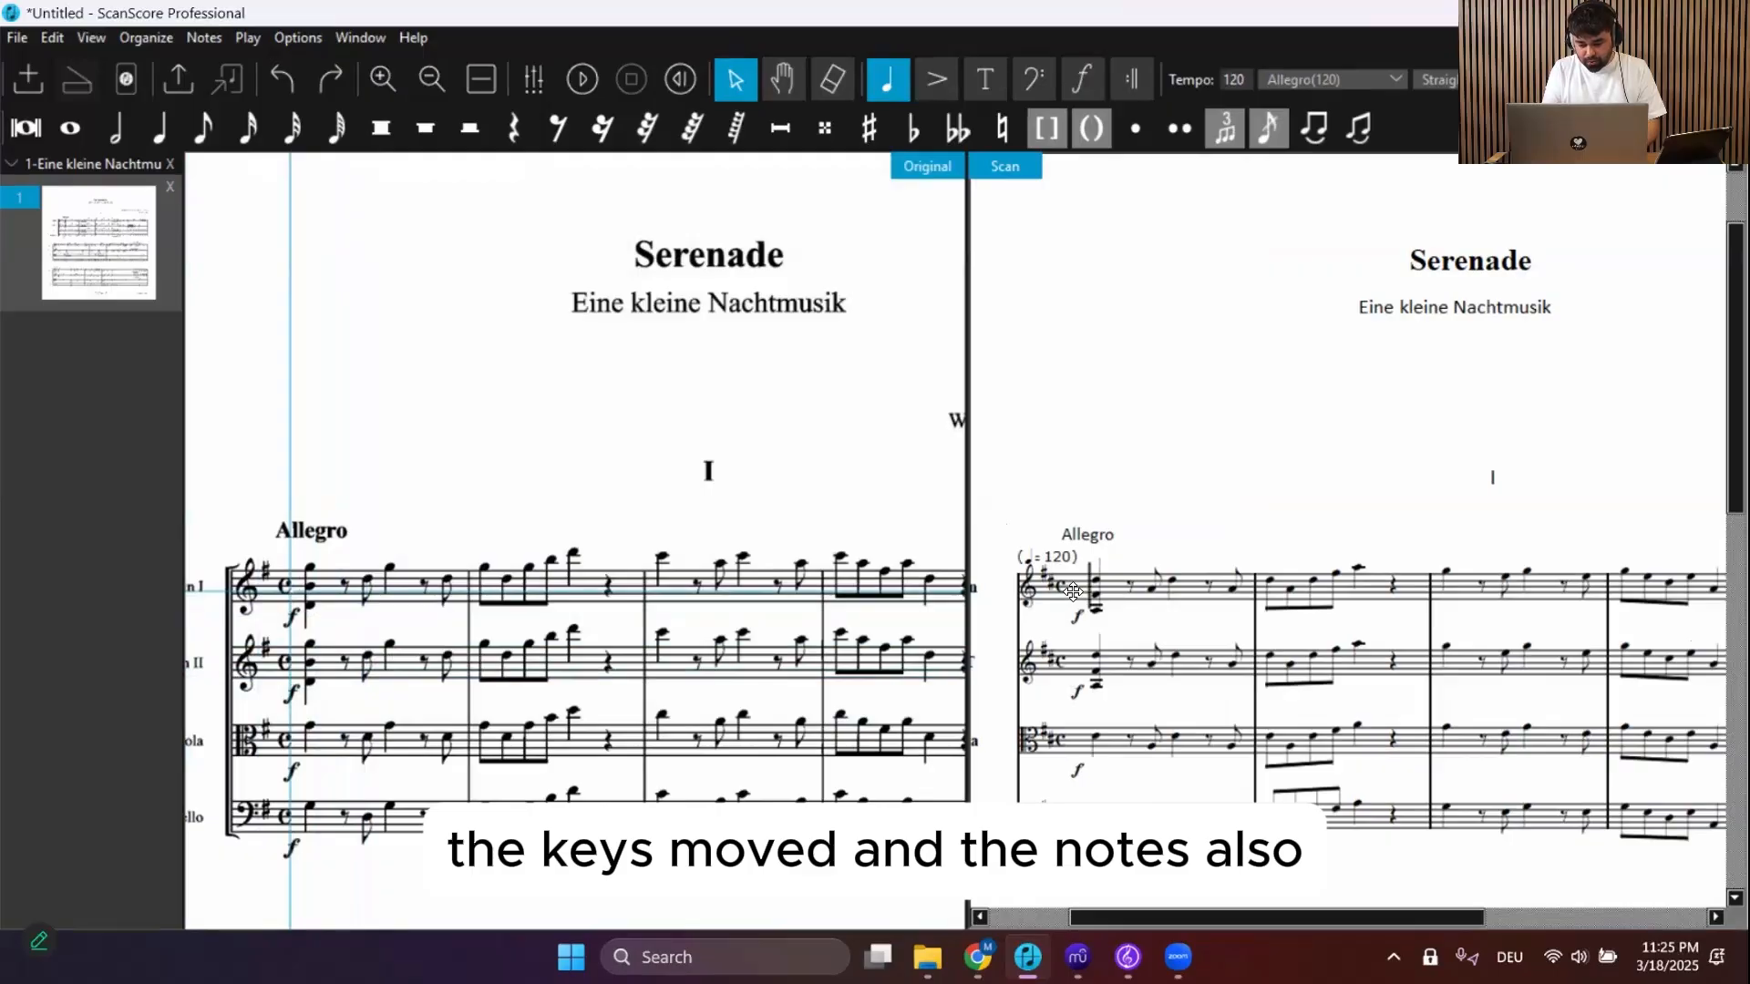
Play back the start of the score and scroll through the transposed result
key("space")
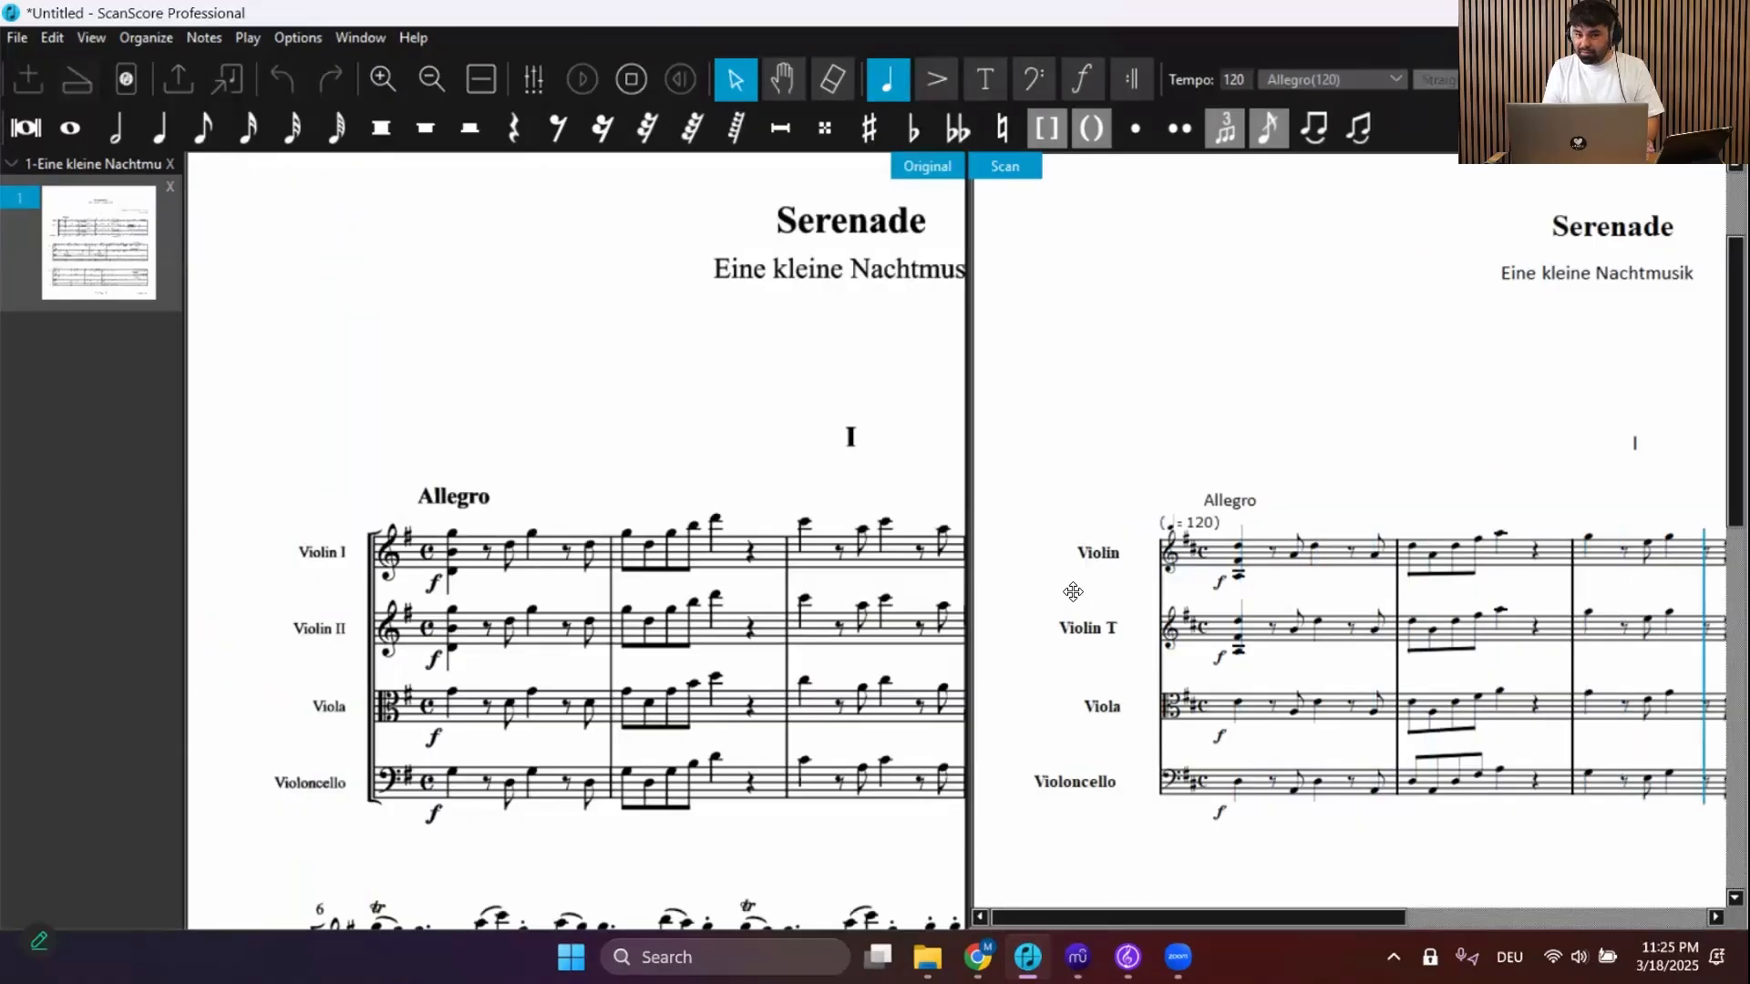
key("space")
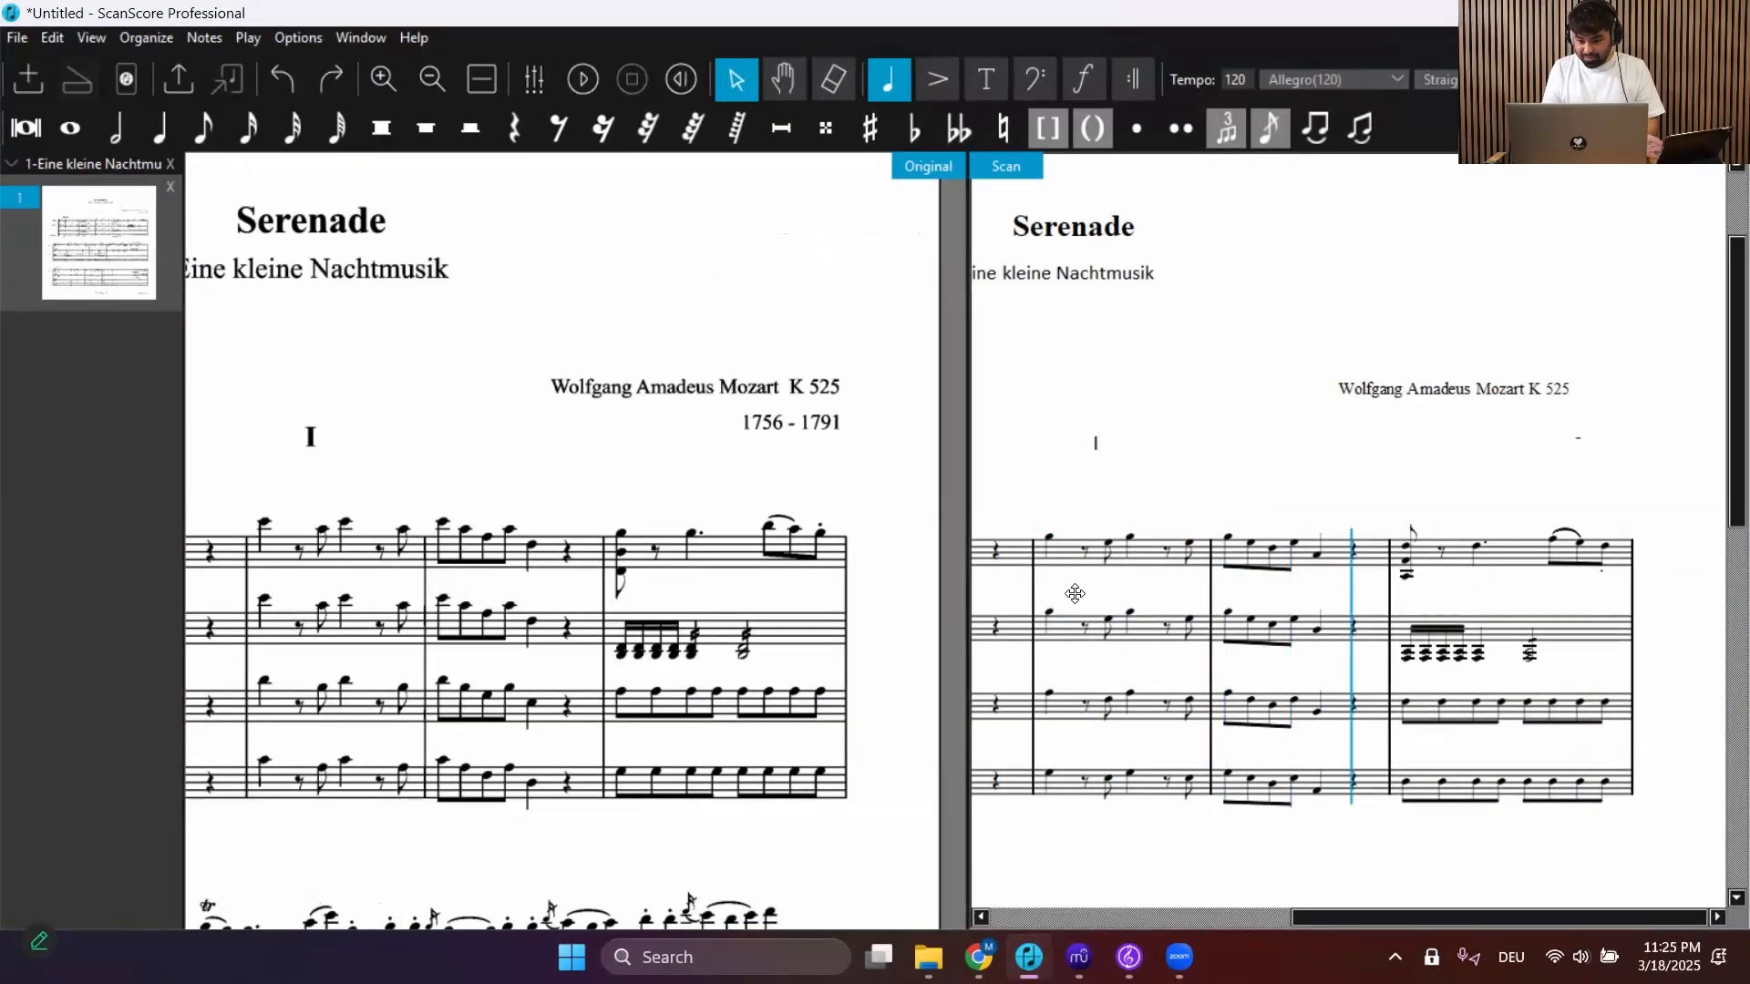
scroll(1076, 594, "left", 4)
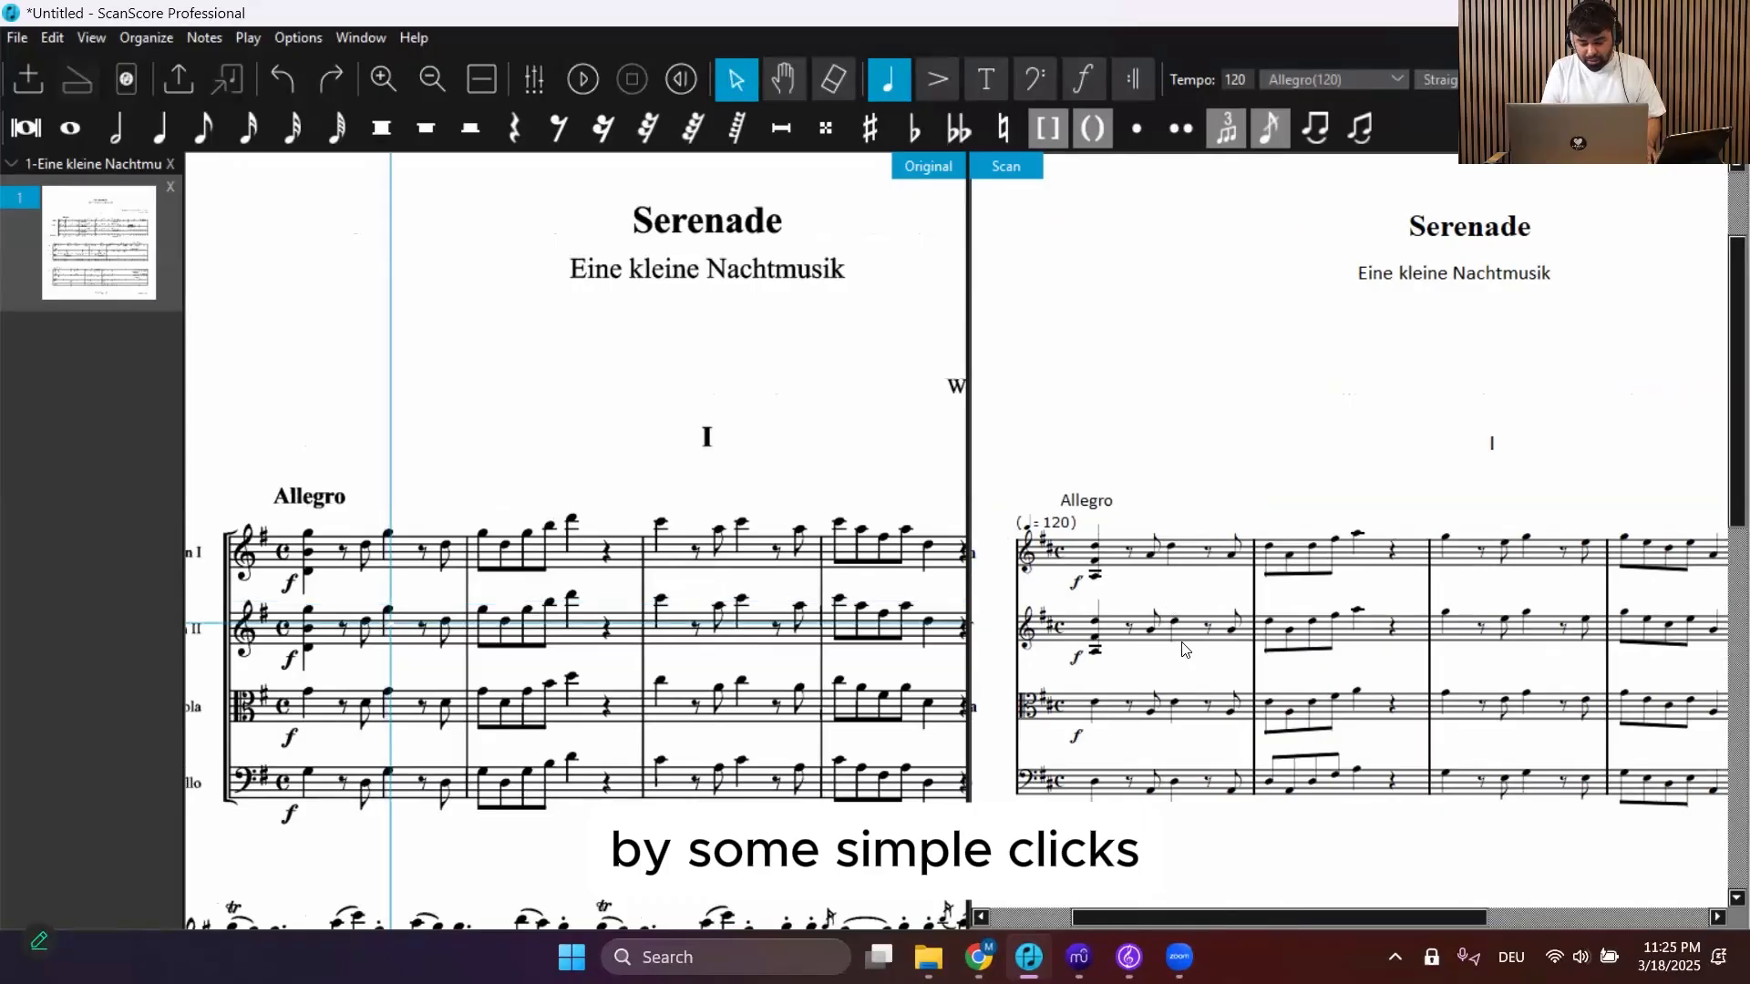
scroll(1182, 645, "down", 2)
scroll(1182, 647, "down", 2)
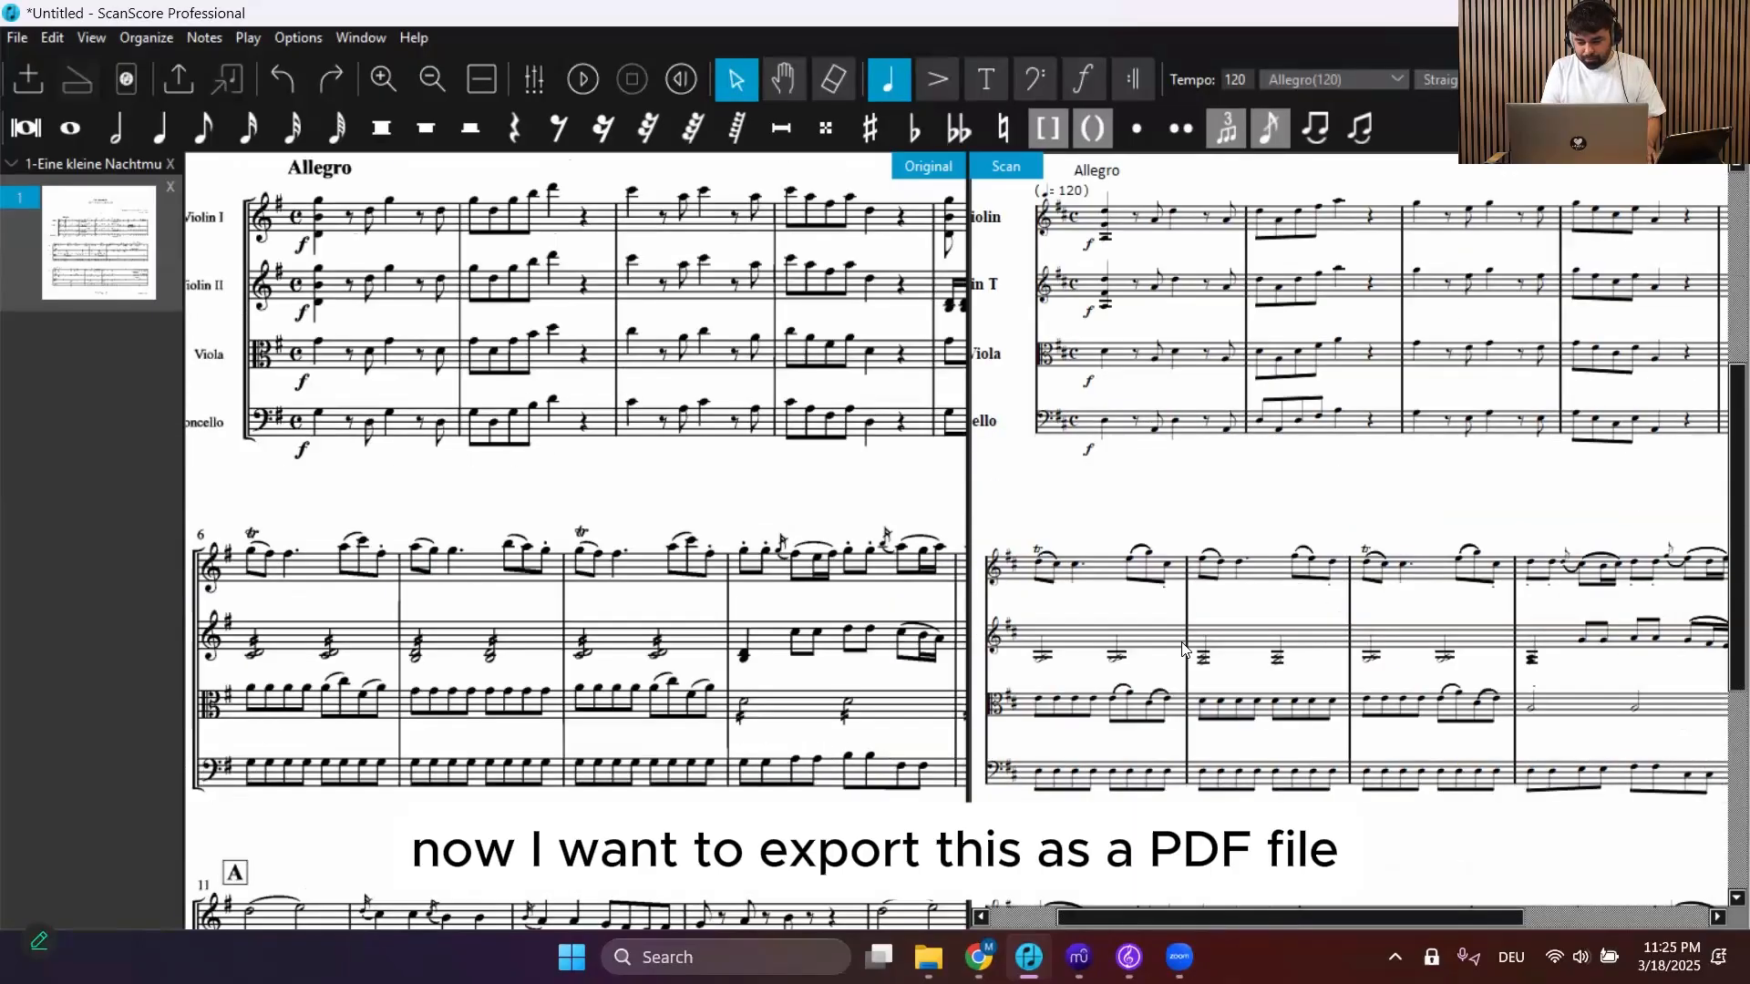
scroll(1182, 648, "down", 3)
scroll(1276, 507, "up", 5)
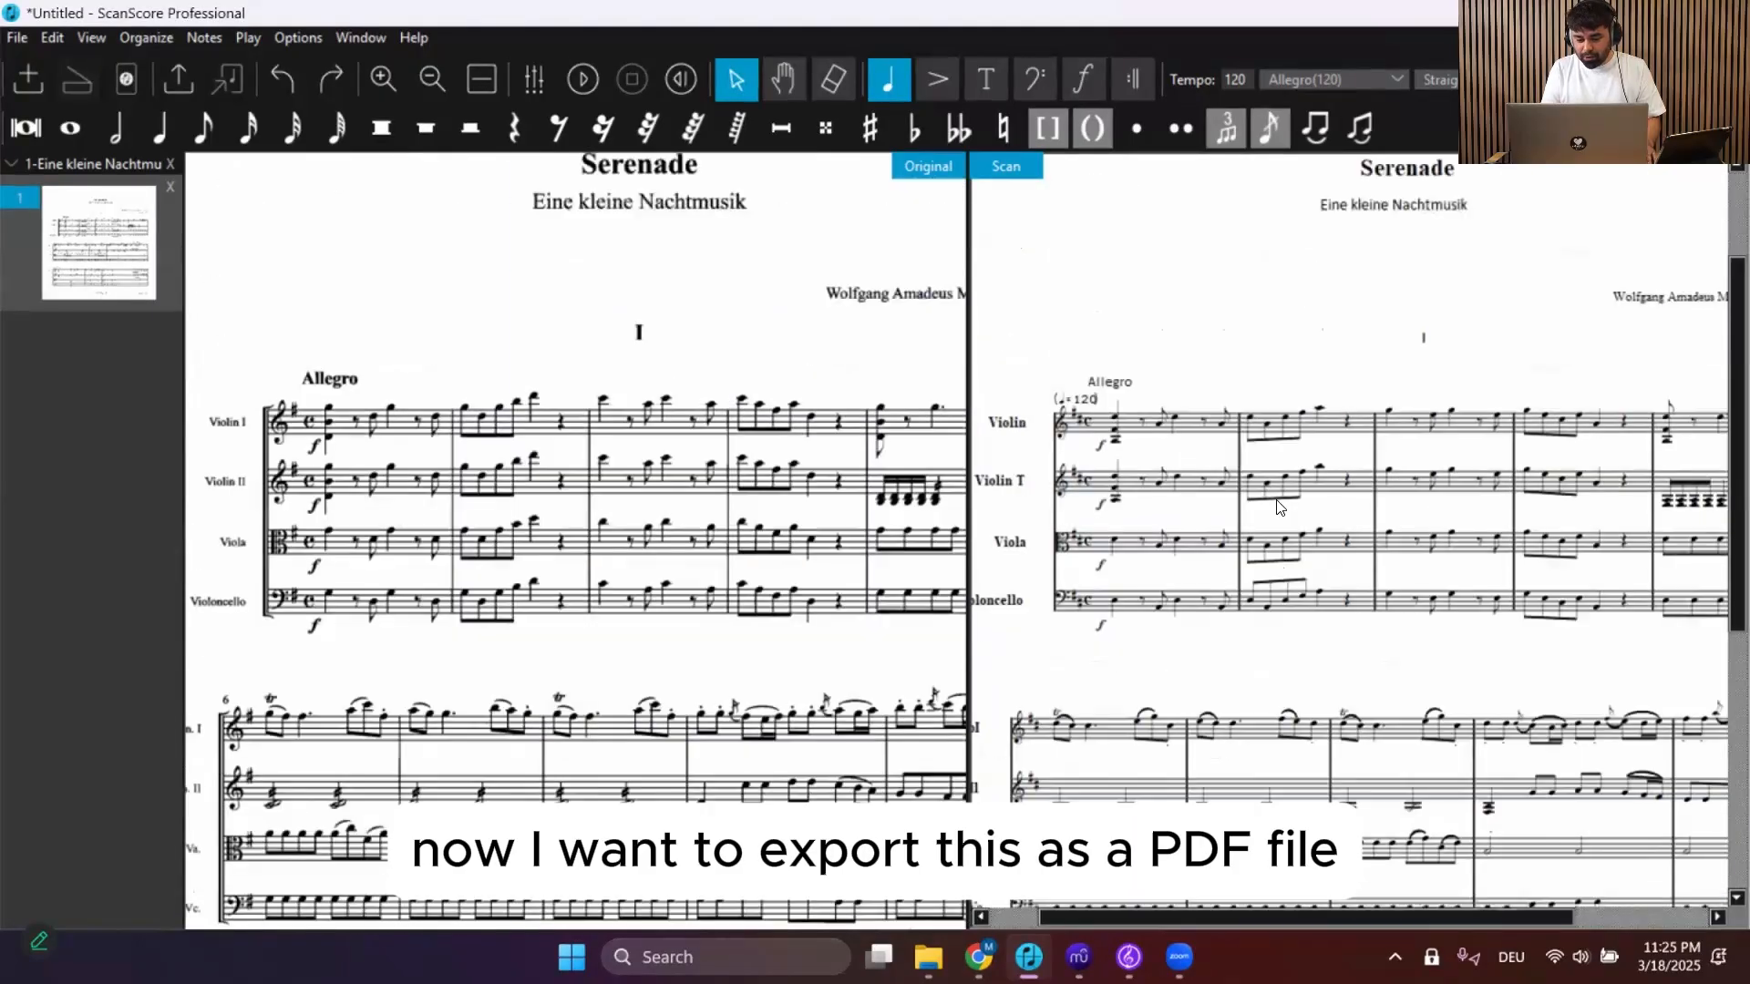
scroll(1277, 507, "up", 1)
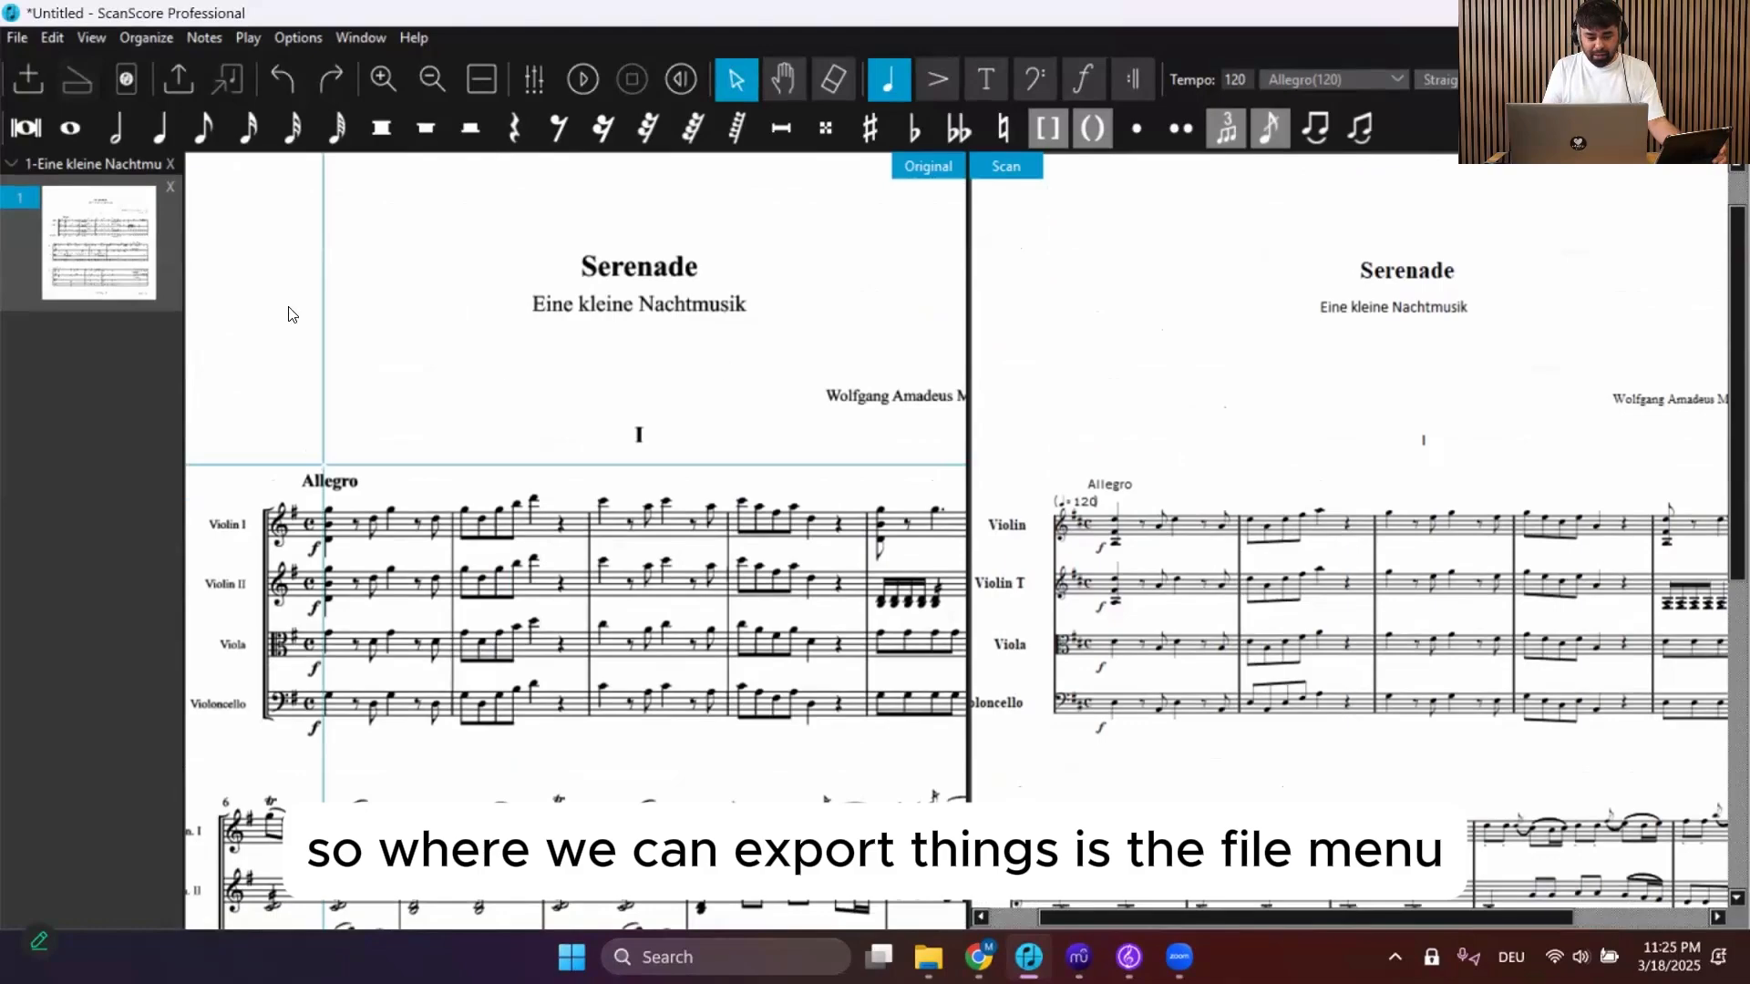
Export the score as a PDF named Eine kleine Nachtmusik
left_click(15, 38)
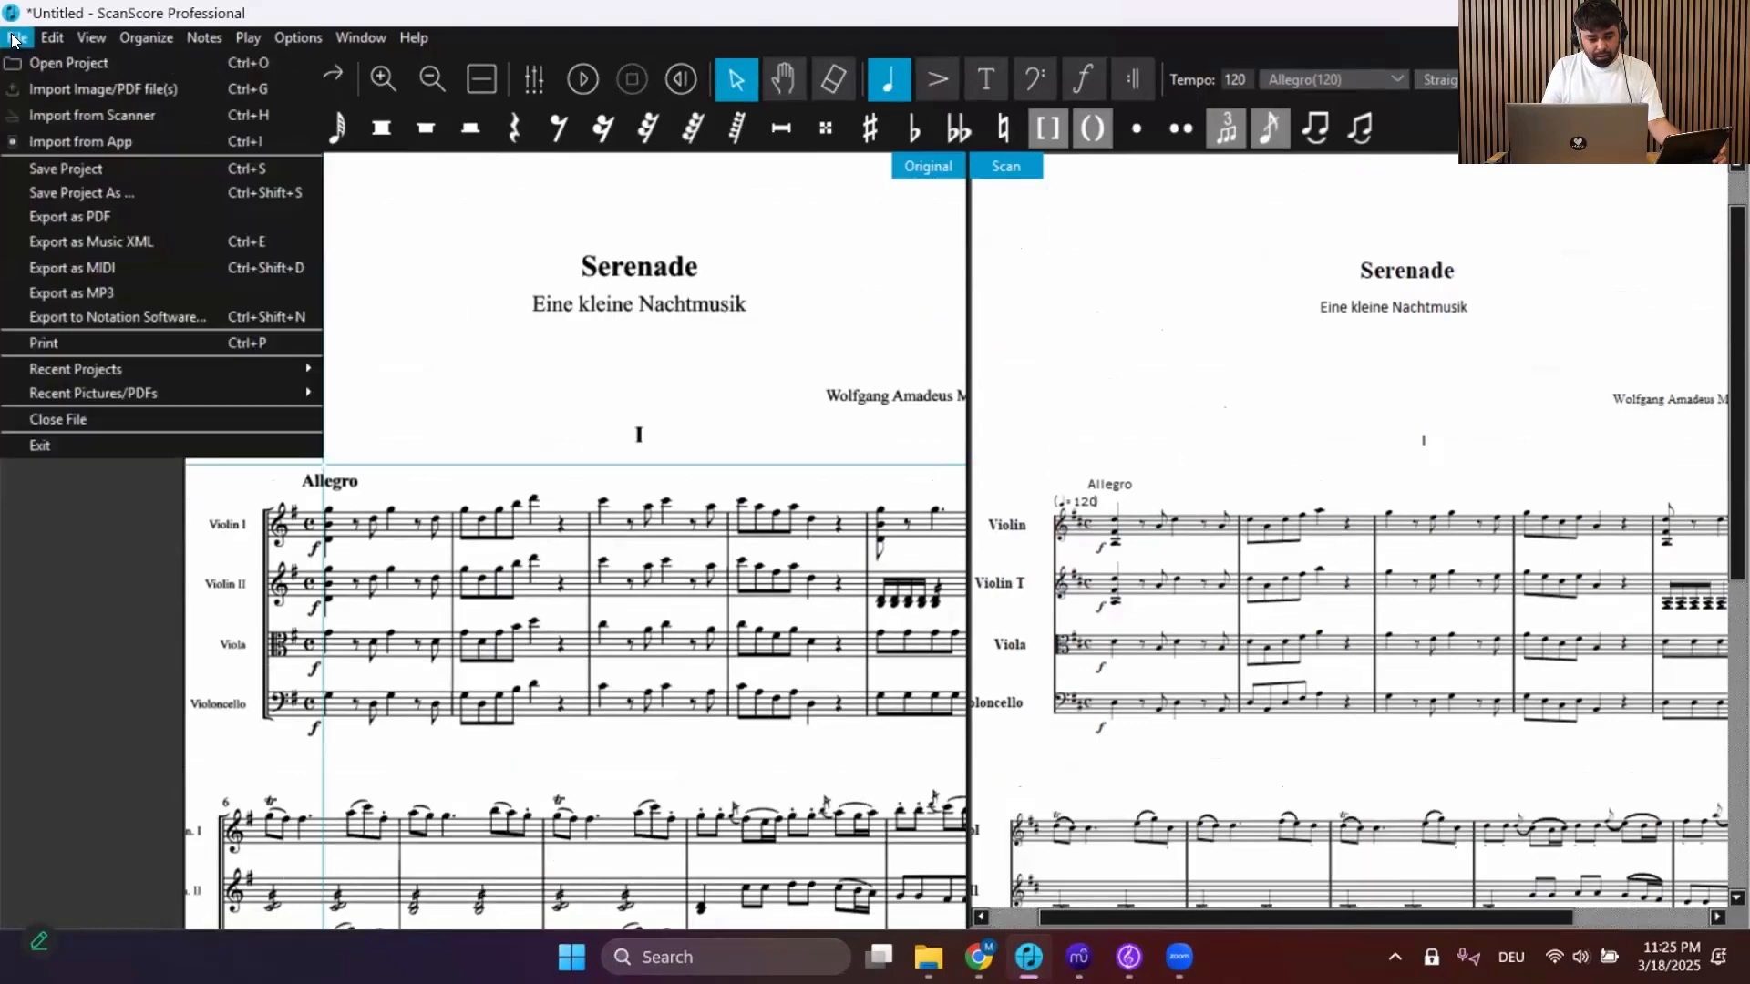
left_click(55, 215)
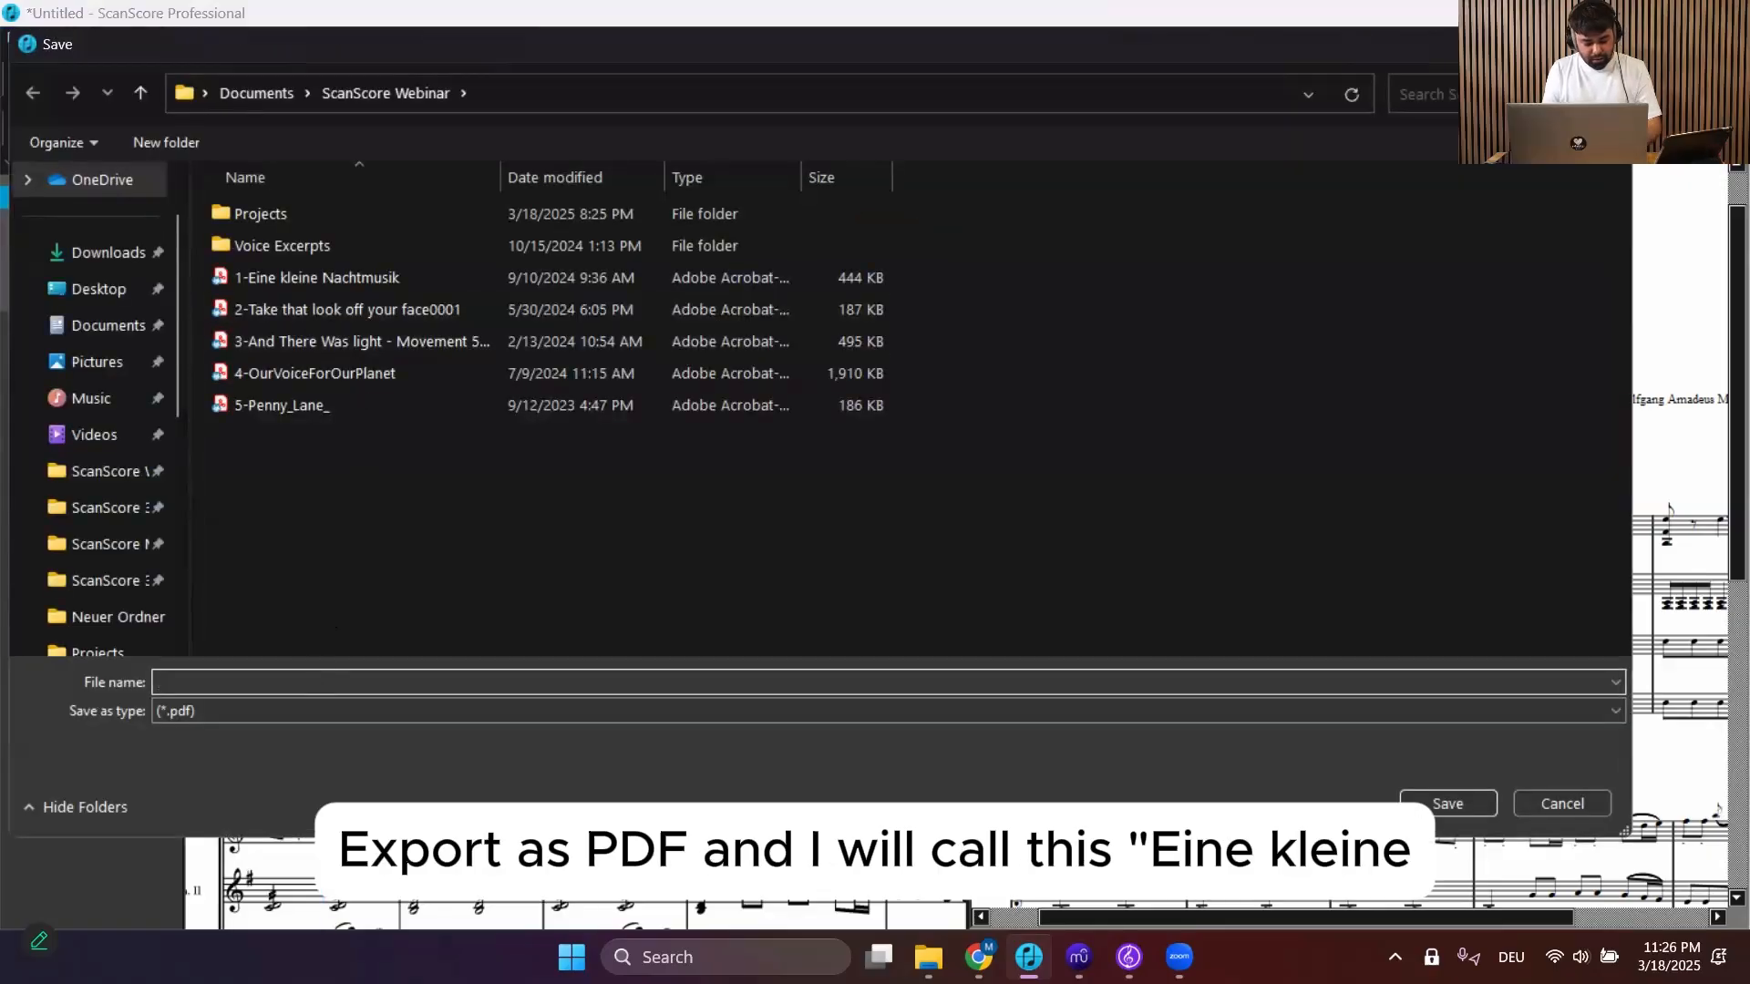
type("Eine ")
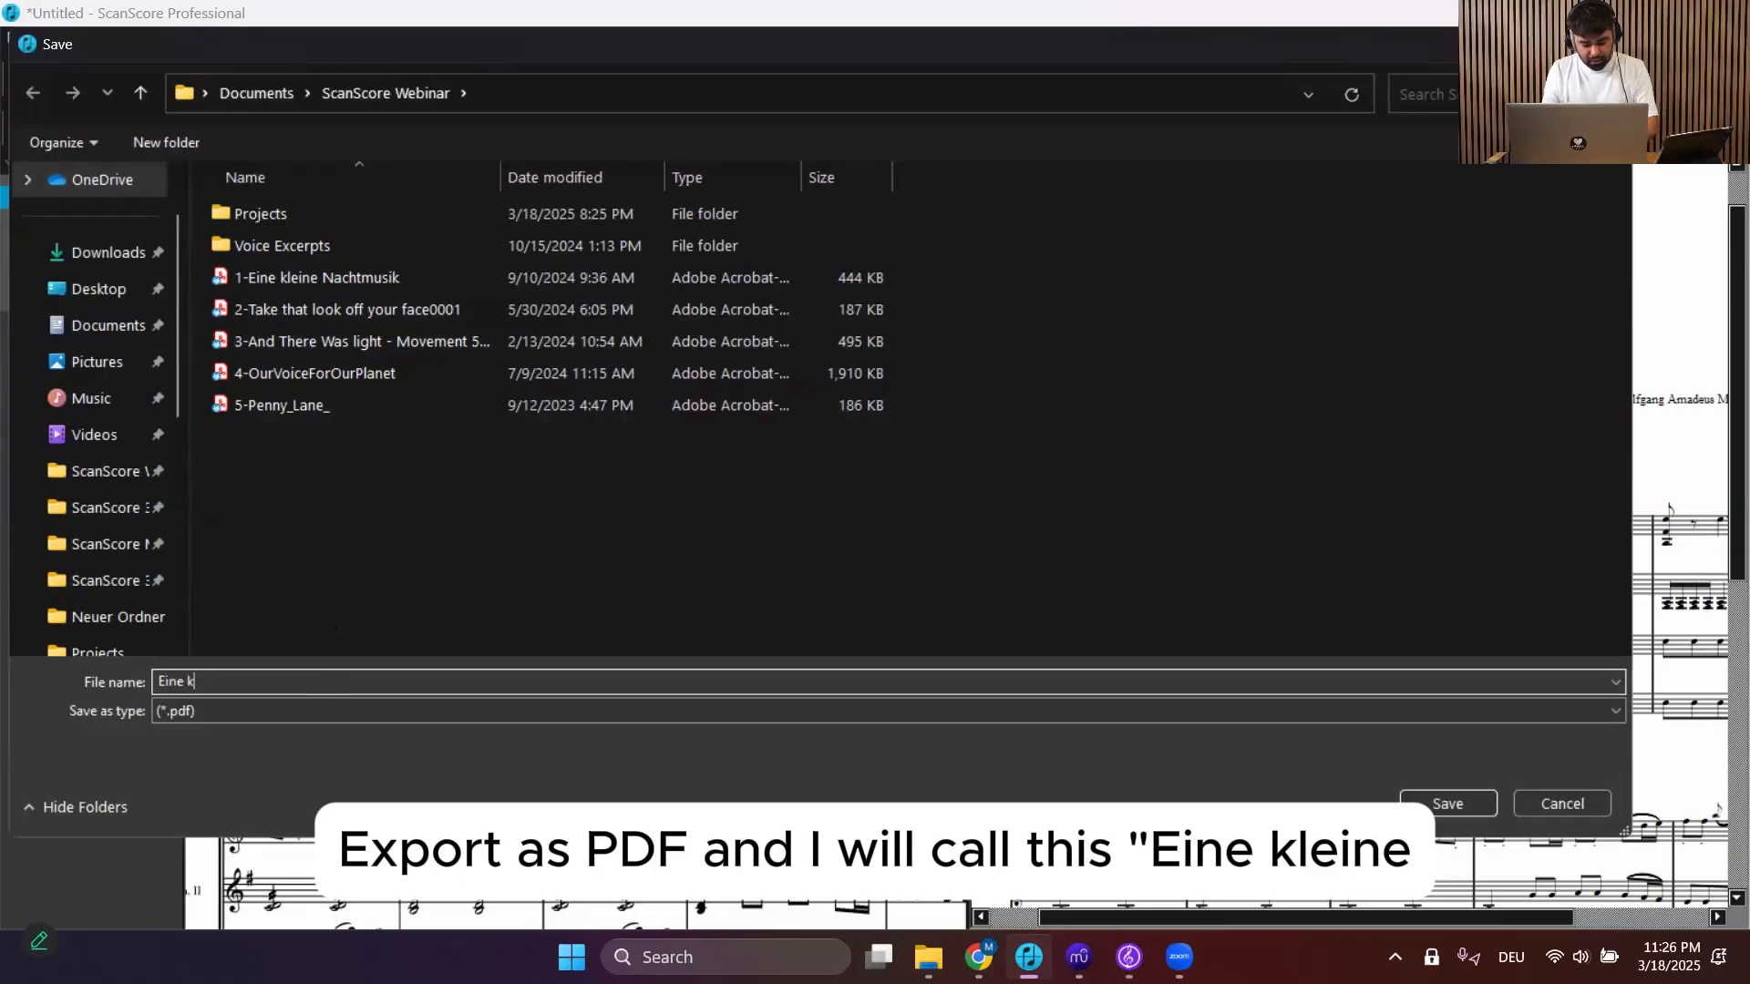
type("kleine Nachtmusik")
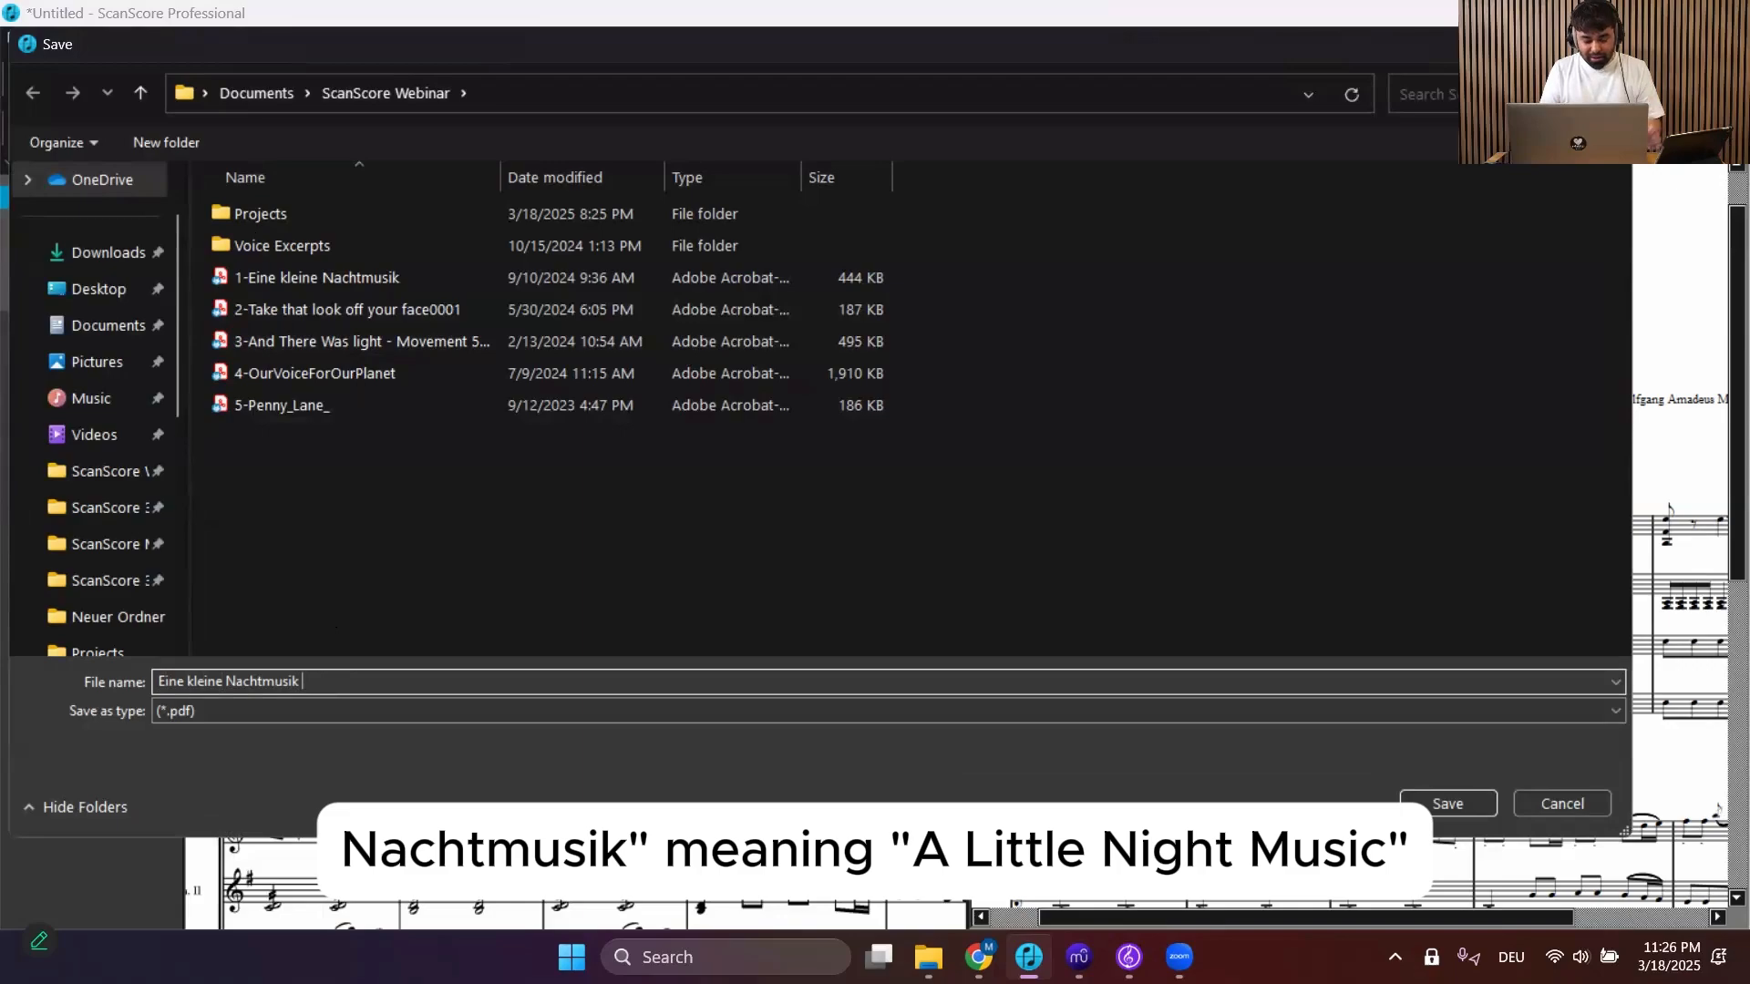
left_click(1458, 804)
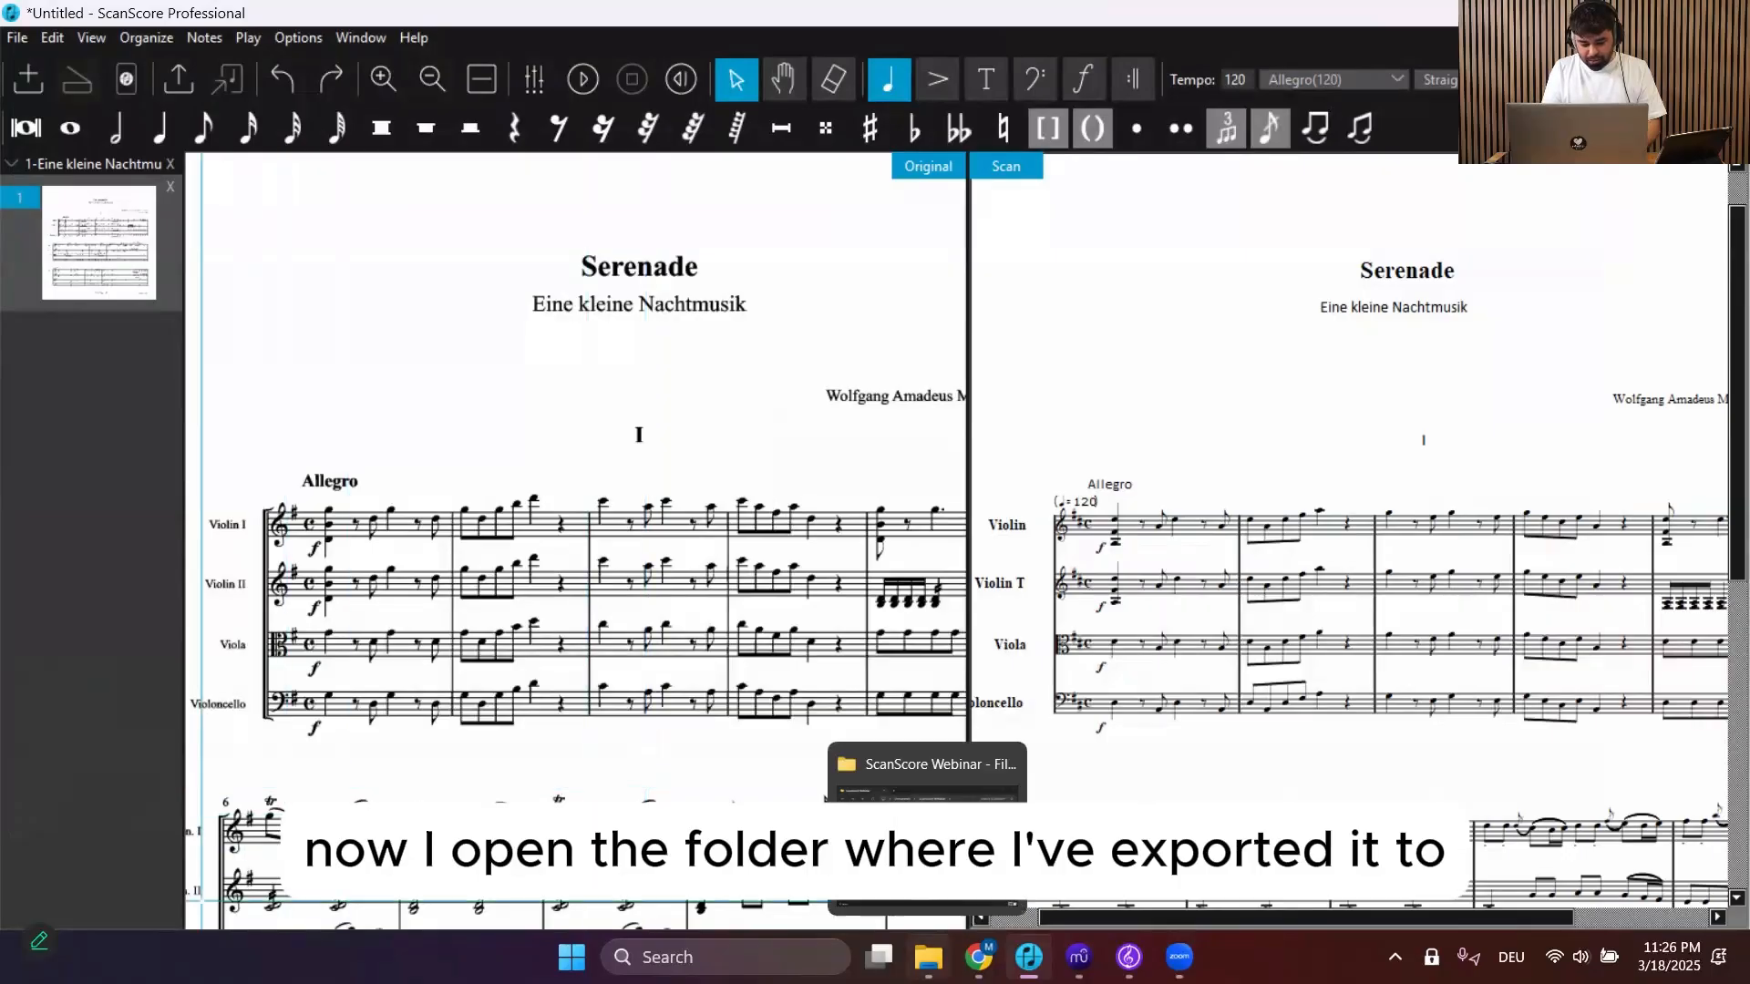
Open the exported Eine kleine Nachtmusik PDF from its folder in File Explorer and look through it in Acrobat Reader
left_click(928, 957)
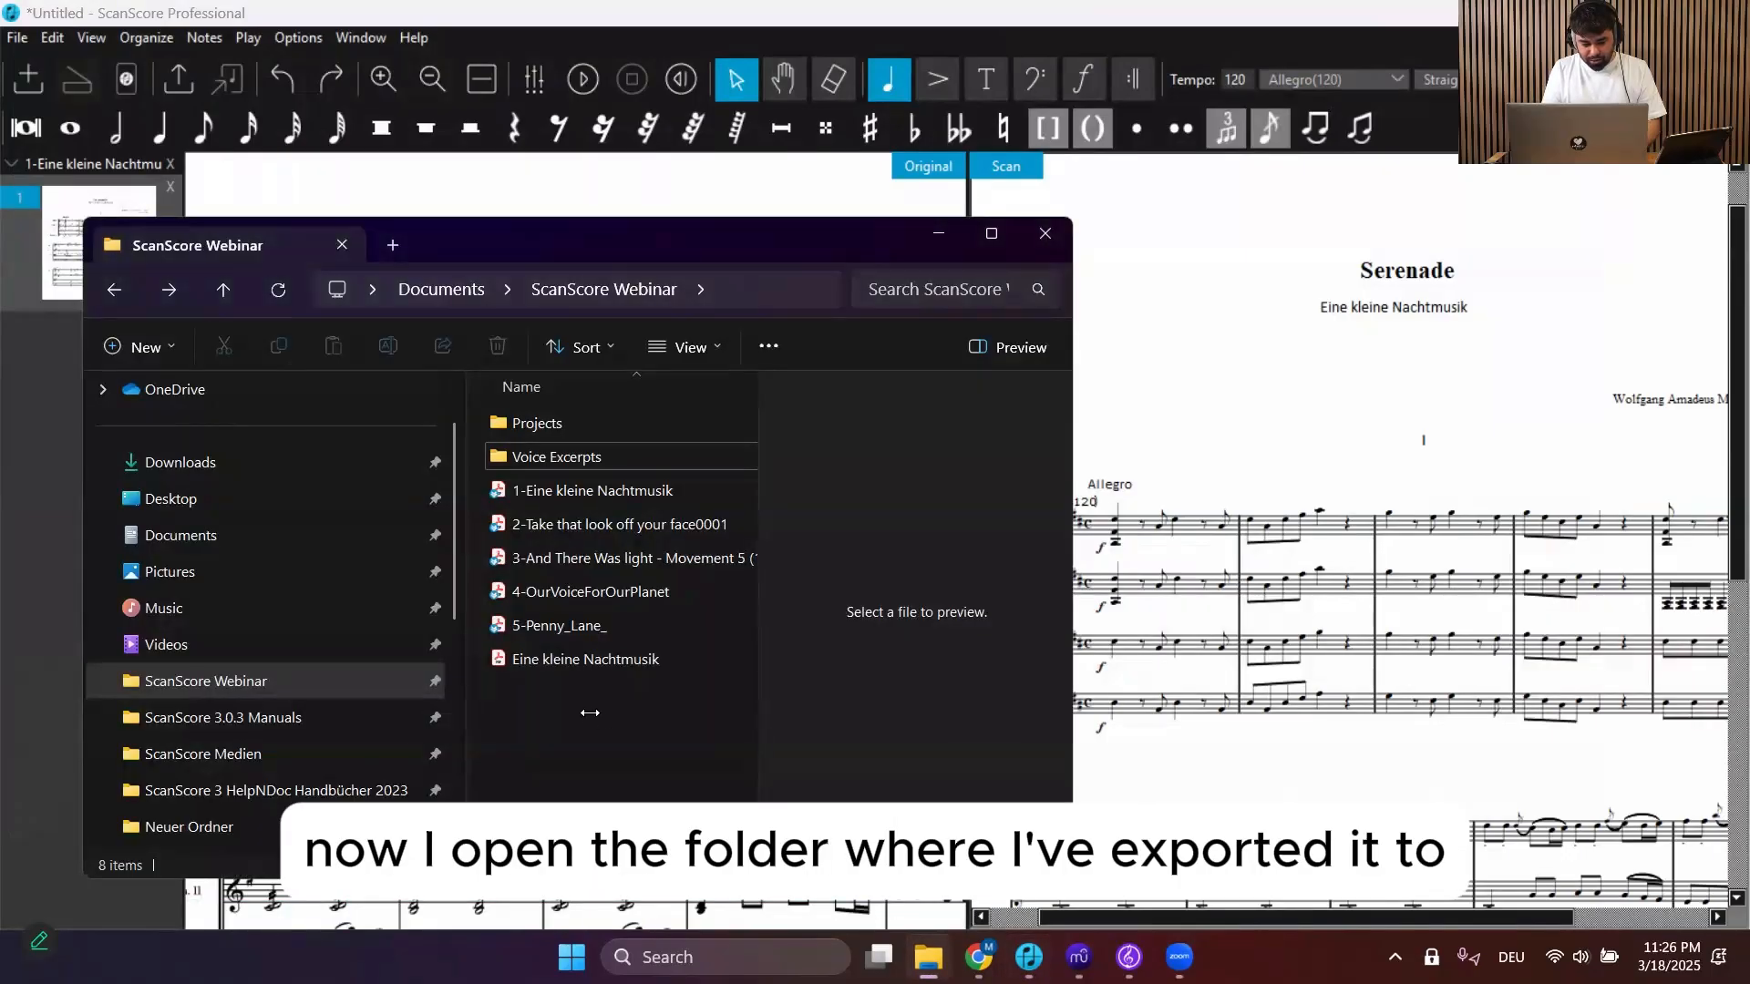
left_click(547, 660)
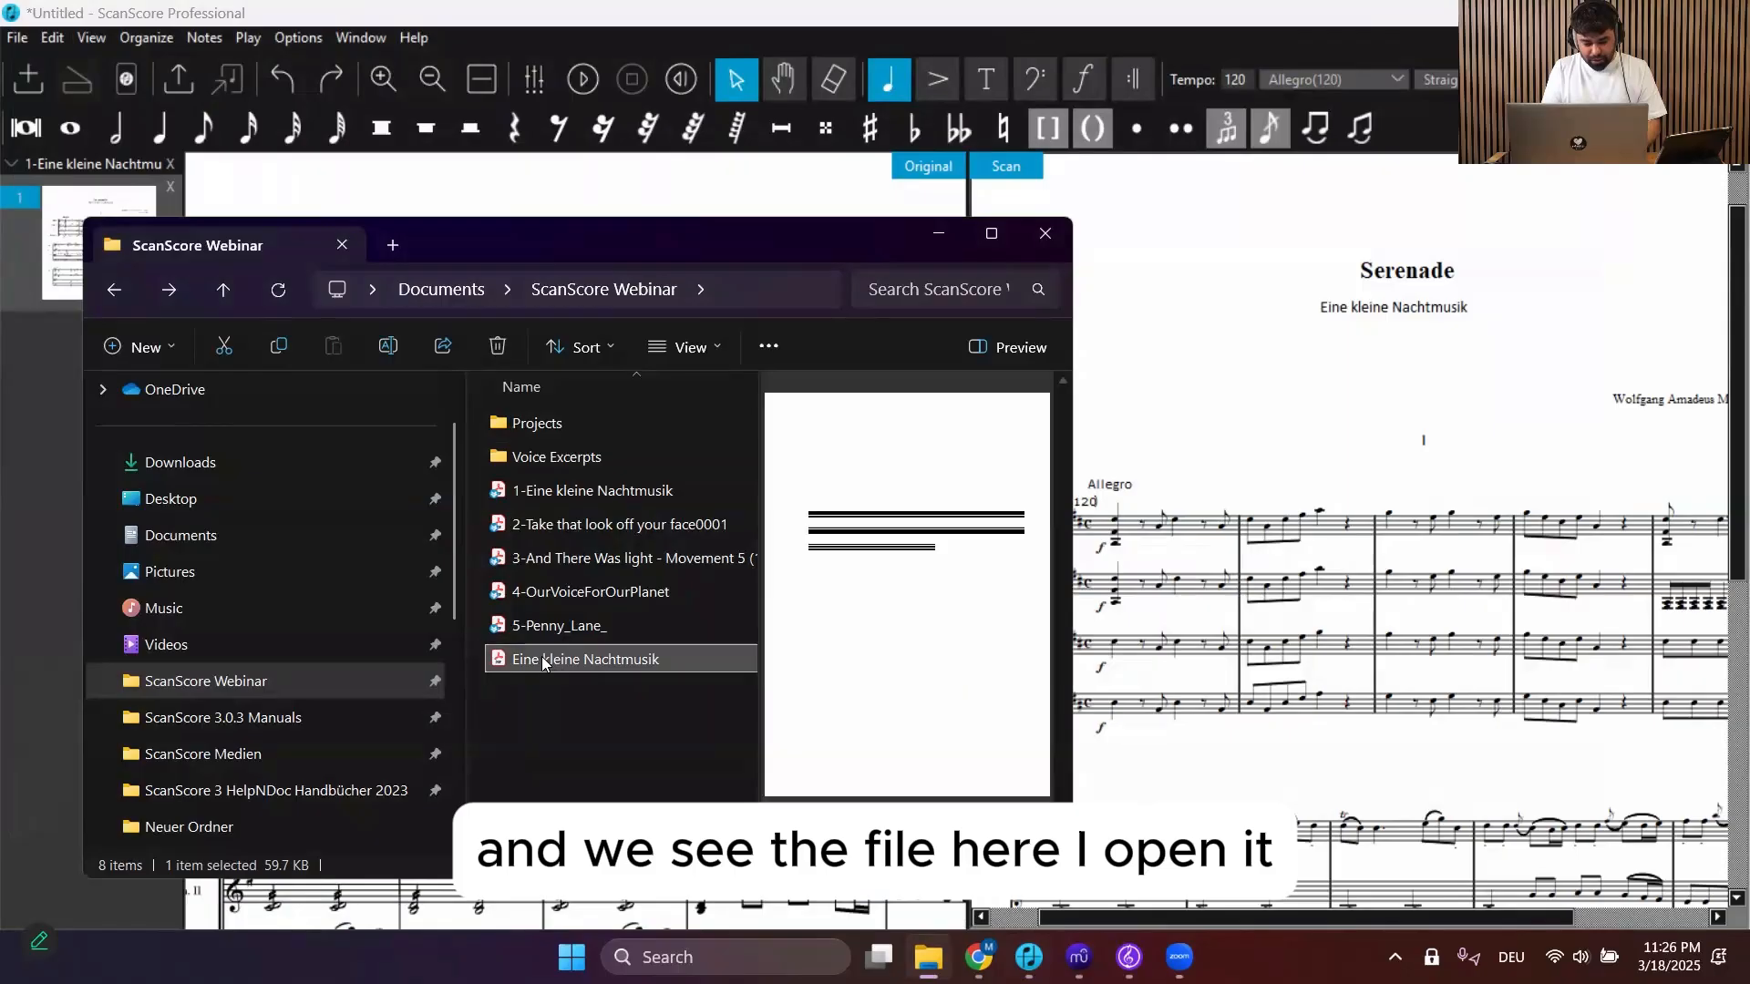
double_click(541, 656)
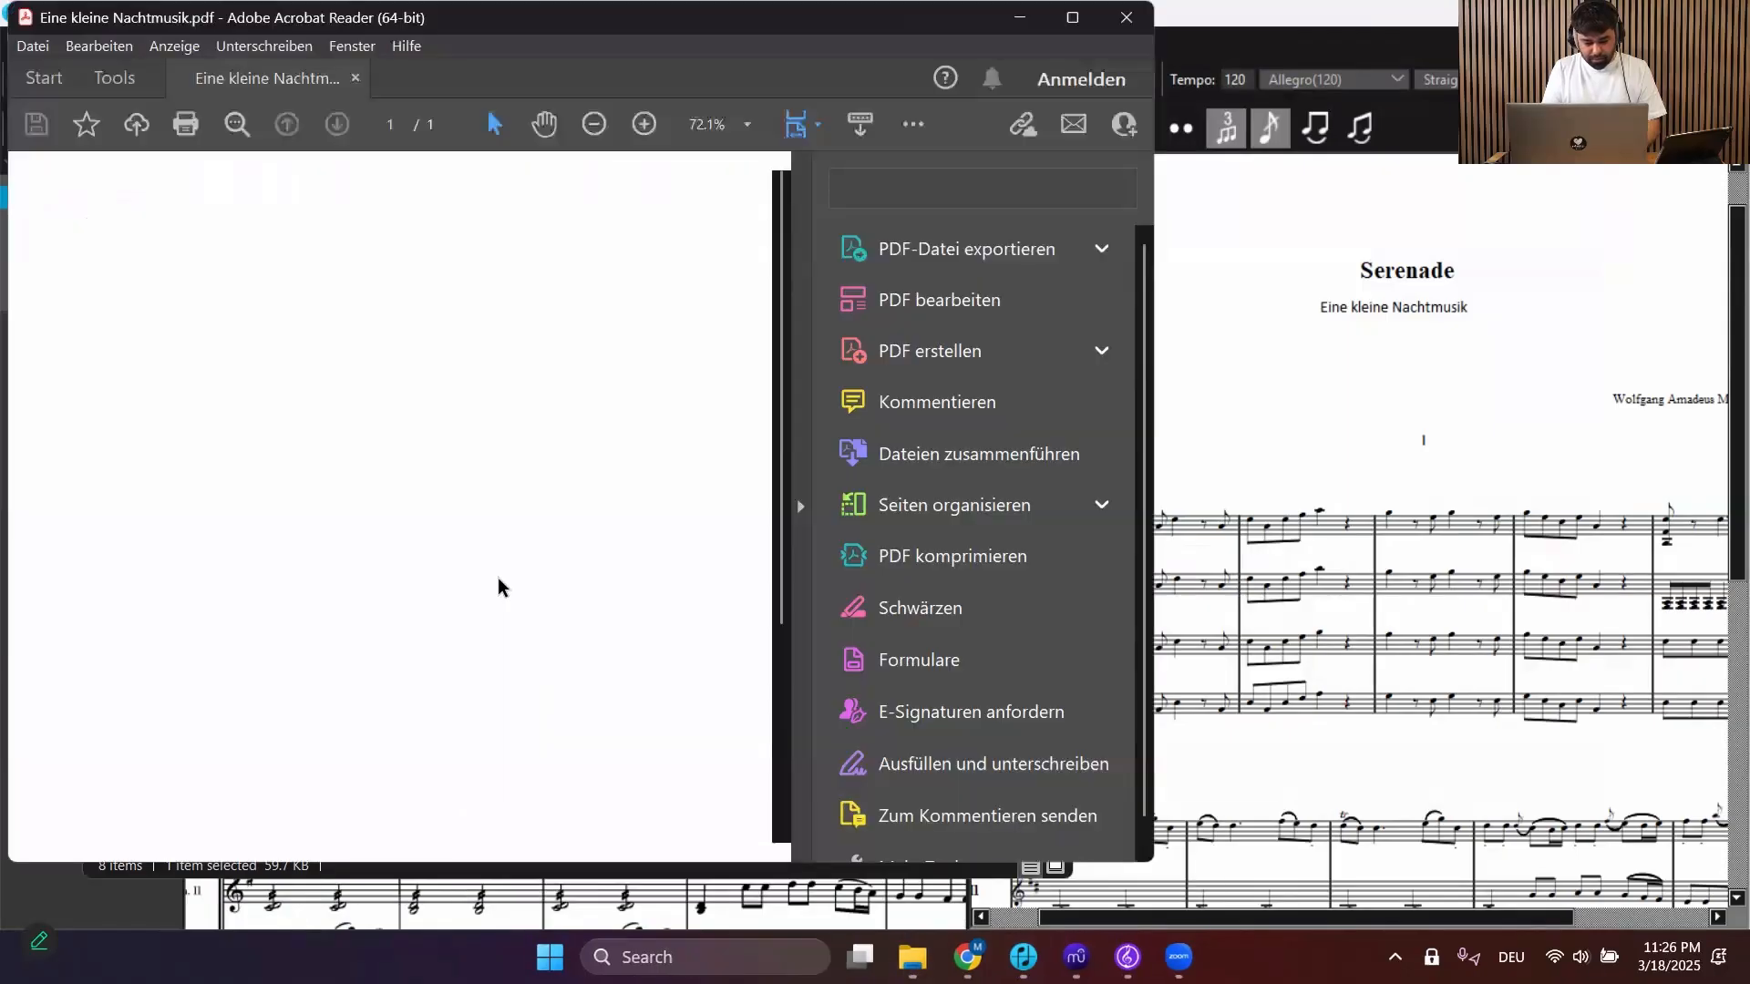
scroll(495, 562, "down", 5)
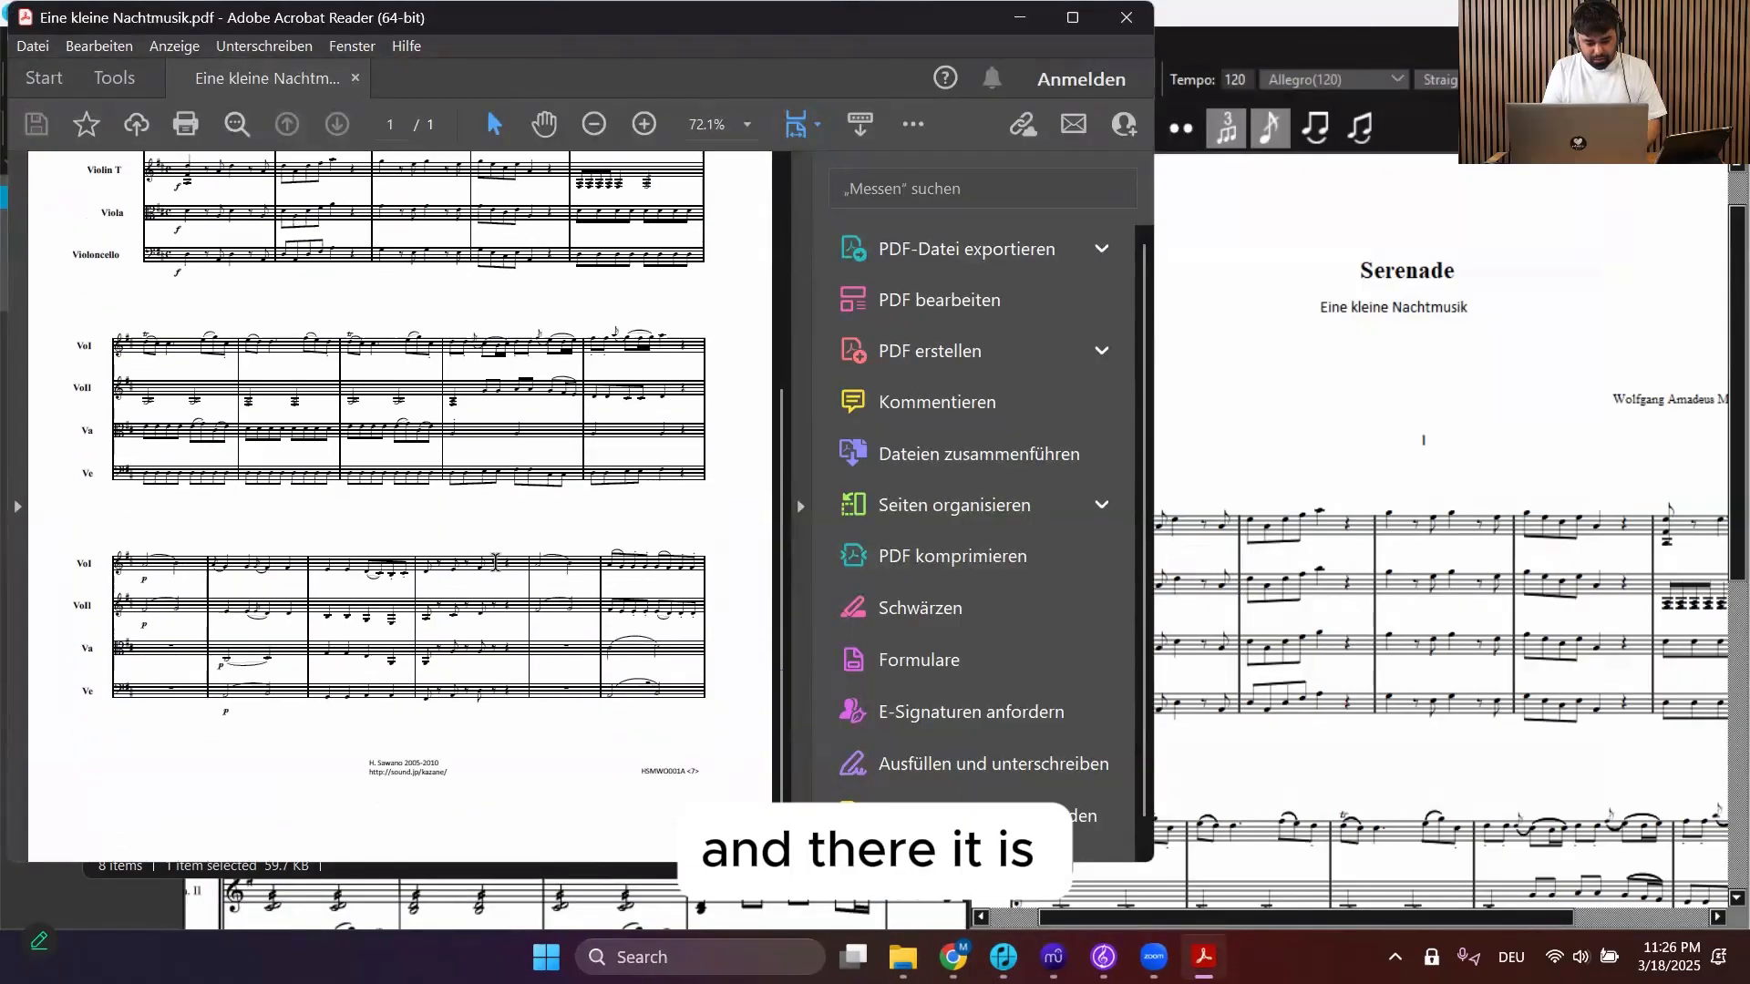
scroll(495, 562, "up", 3, "ctrl")
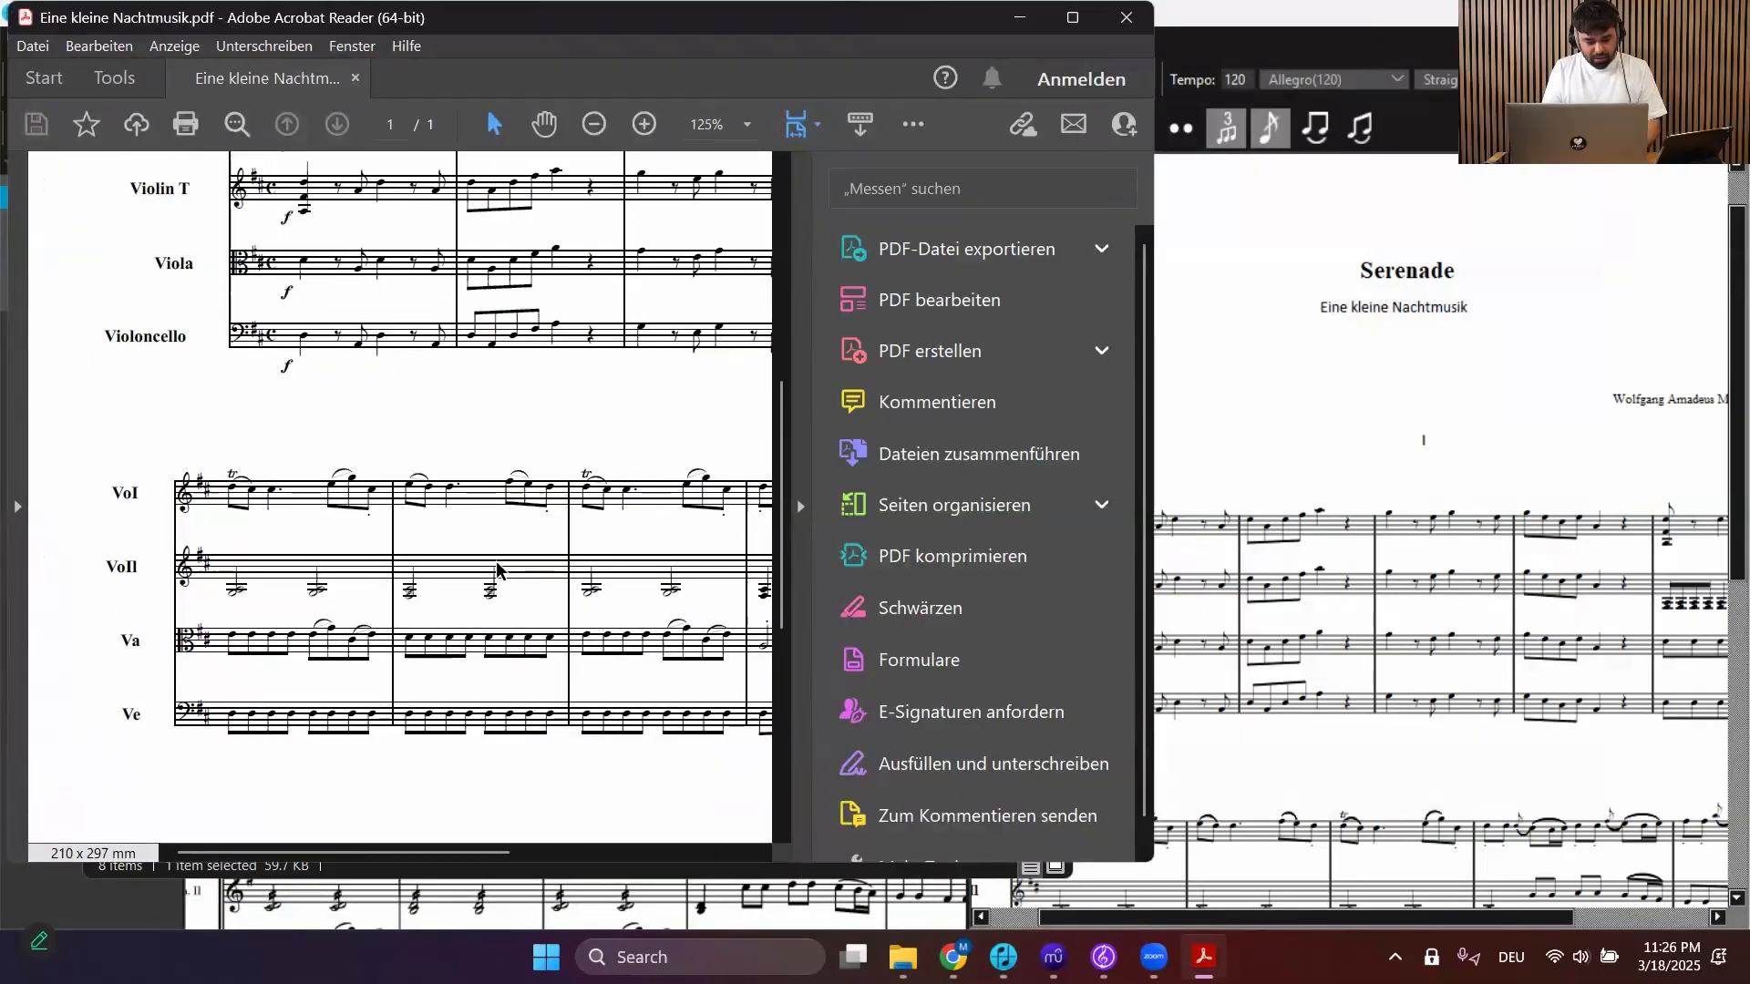
scroll(497, 570, "up", 2)
scroll(638, 337, "up", 2)
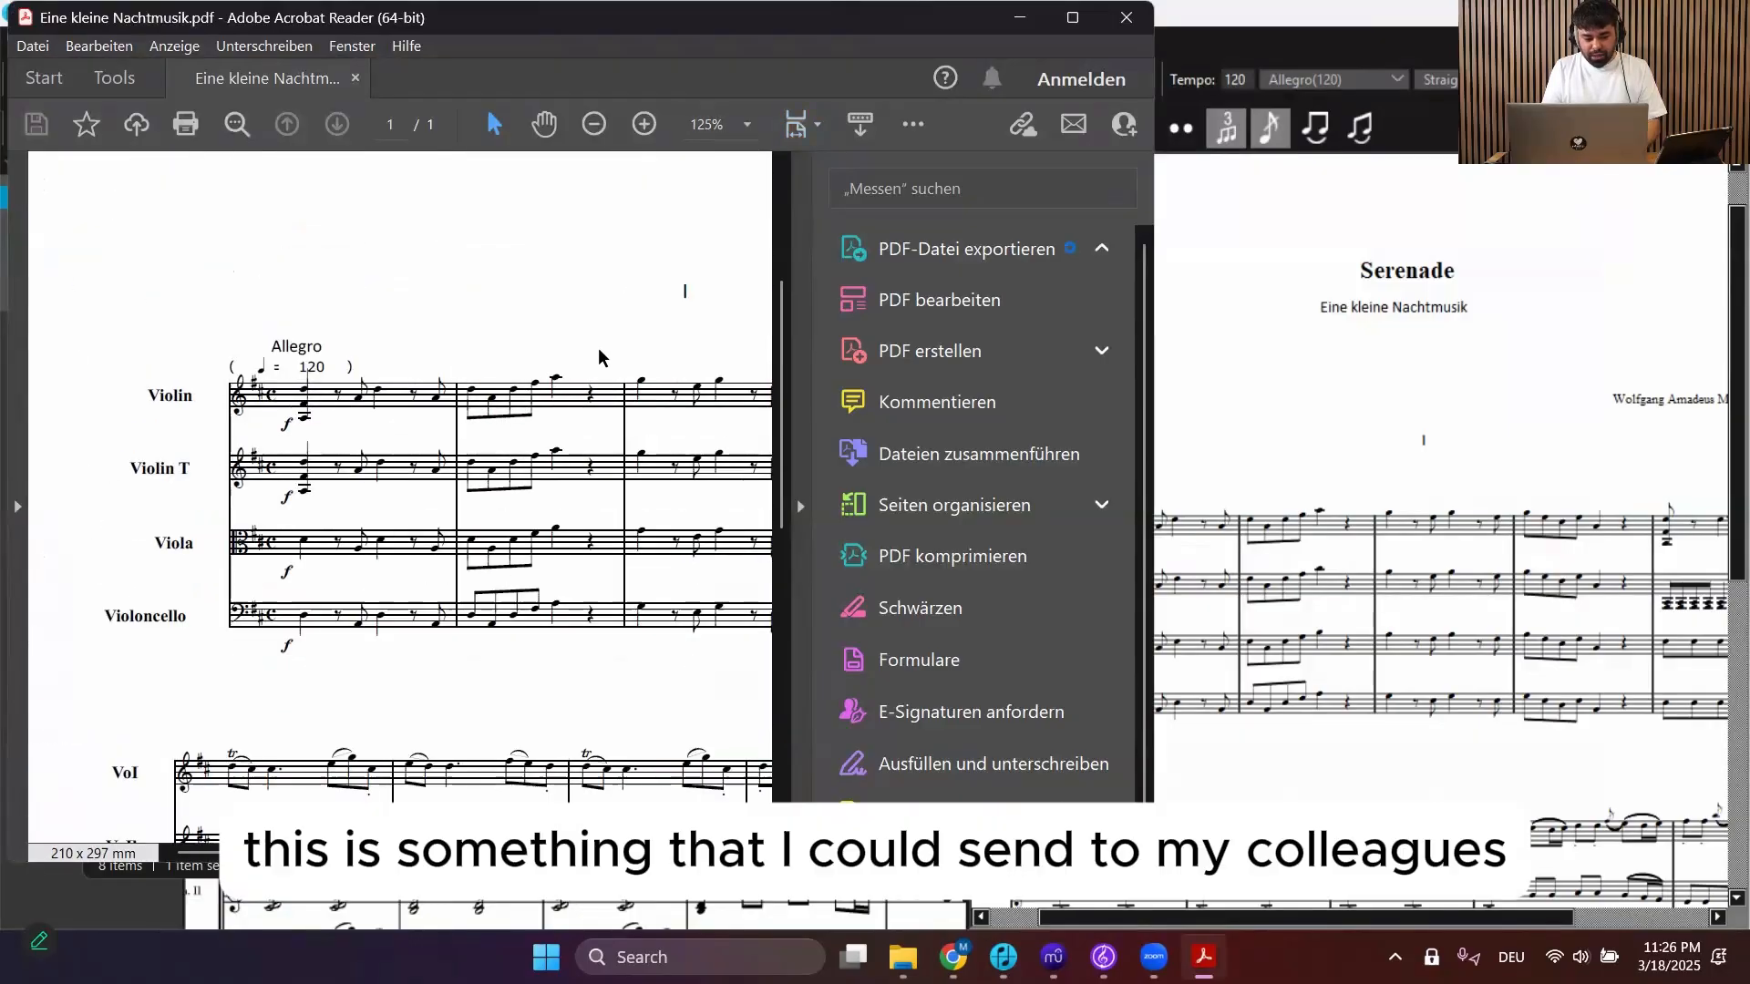
scroll(598, 349, "right", 2)
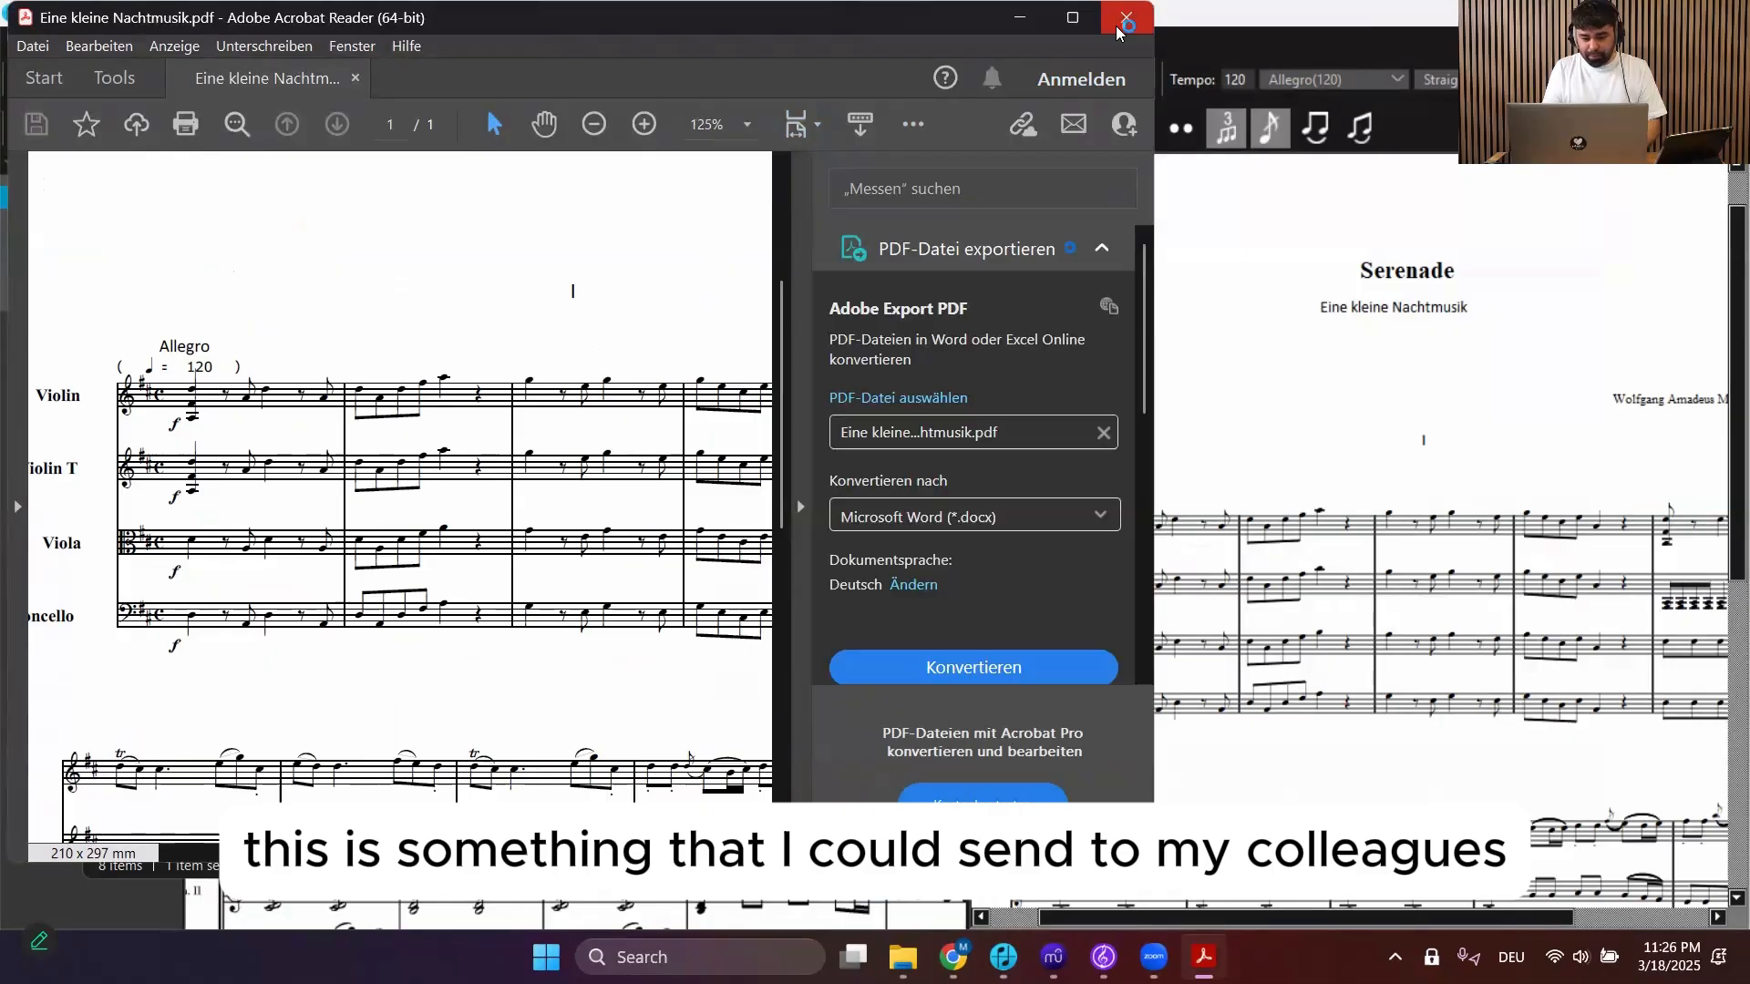
left_click(1123, 25)
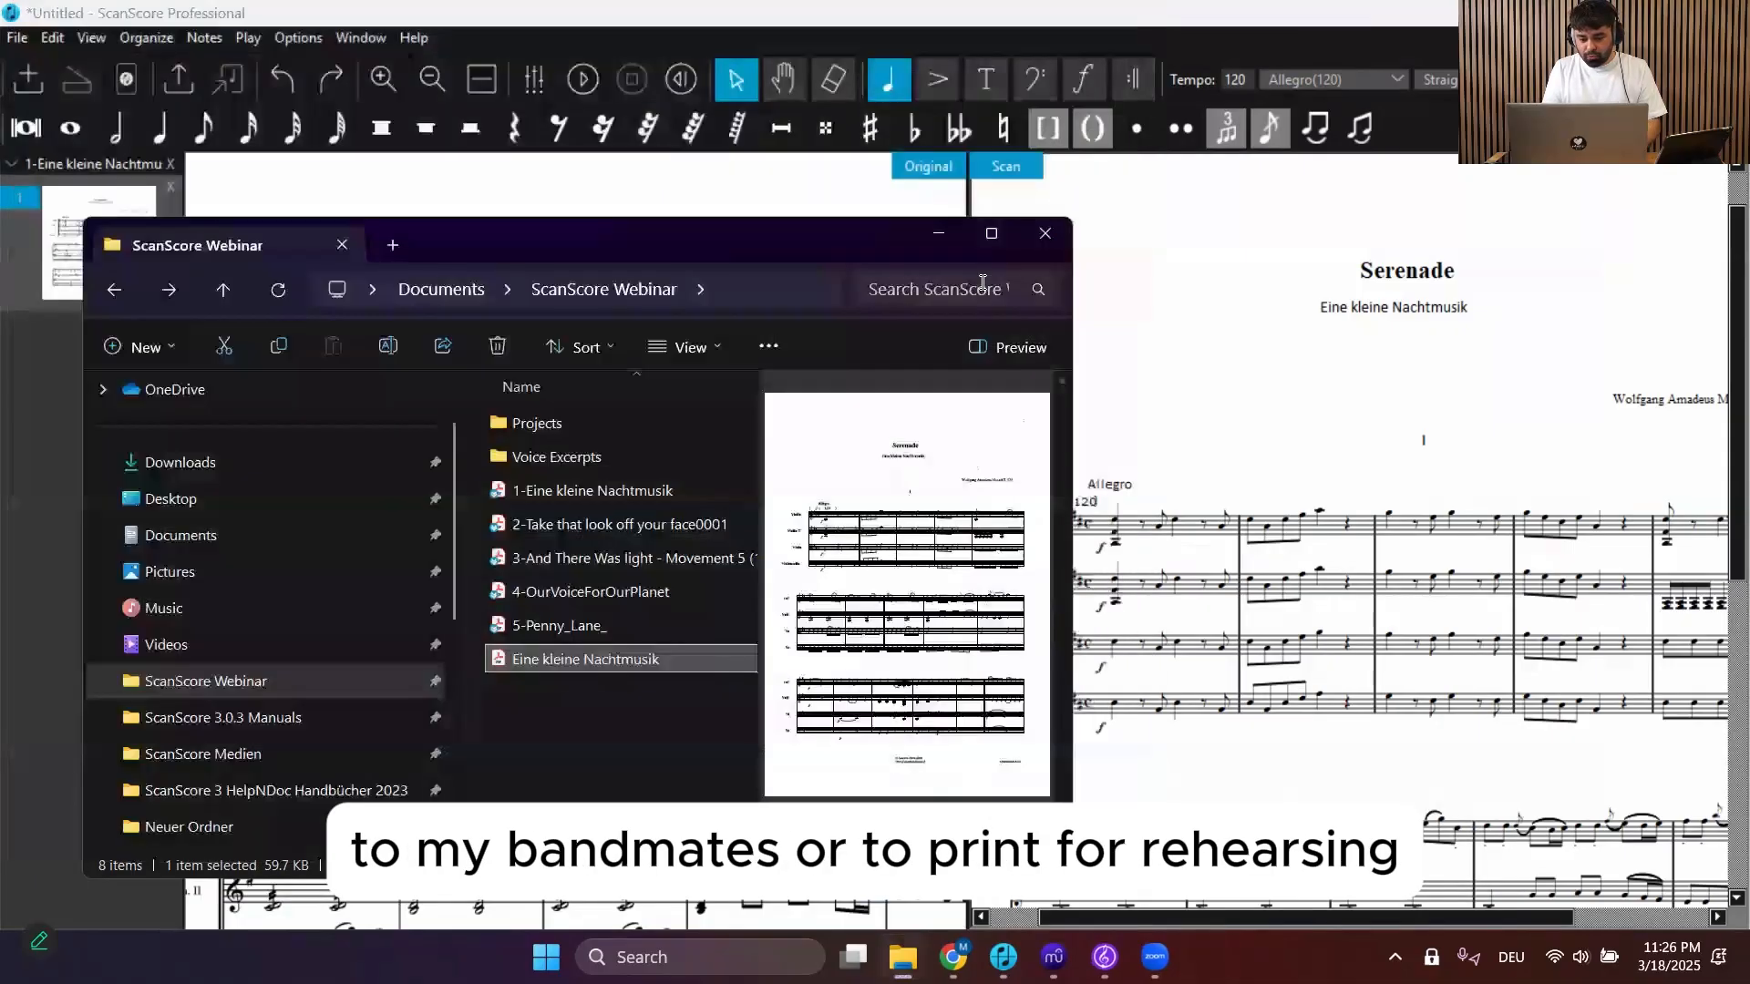
left_click(937, 239)
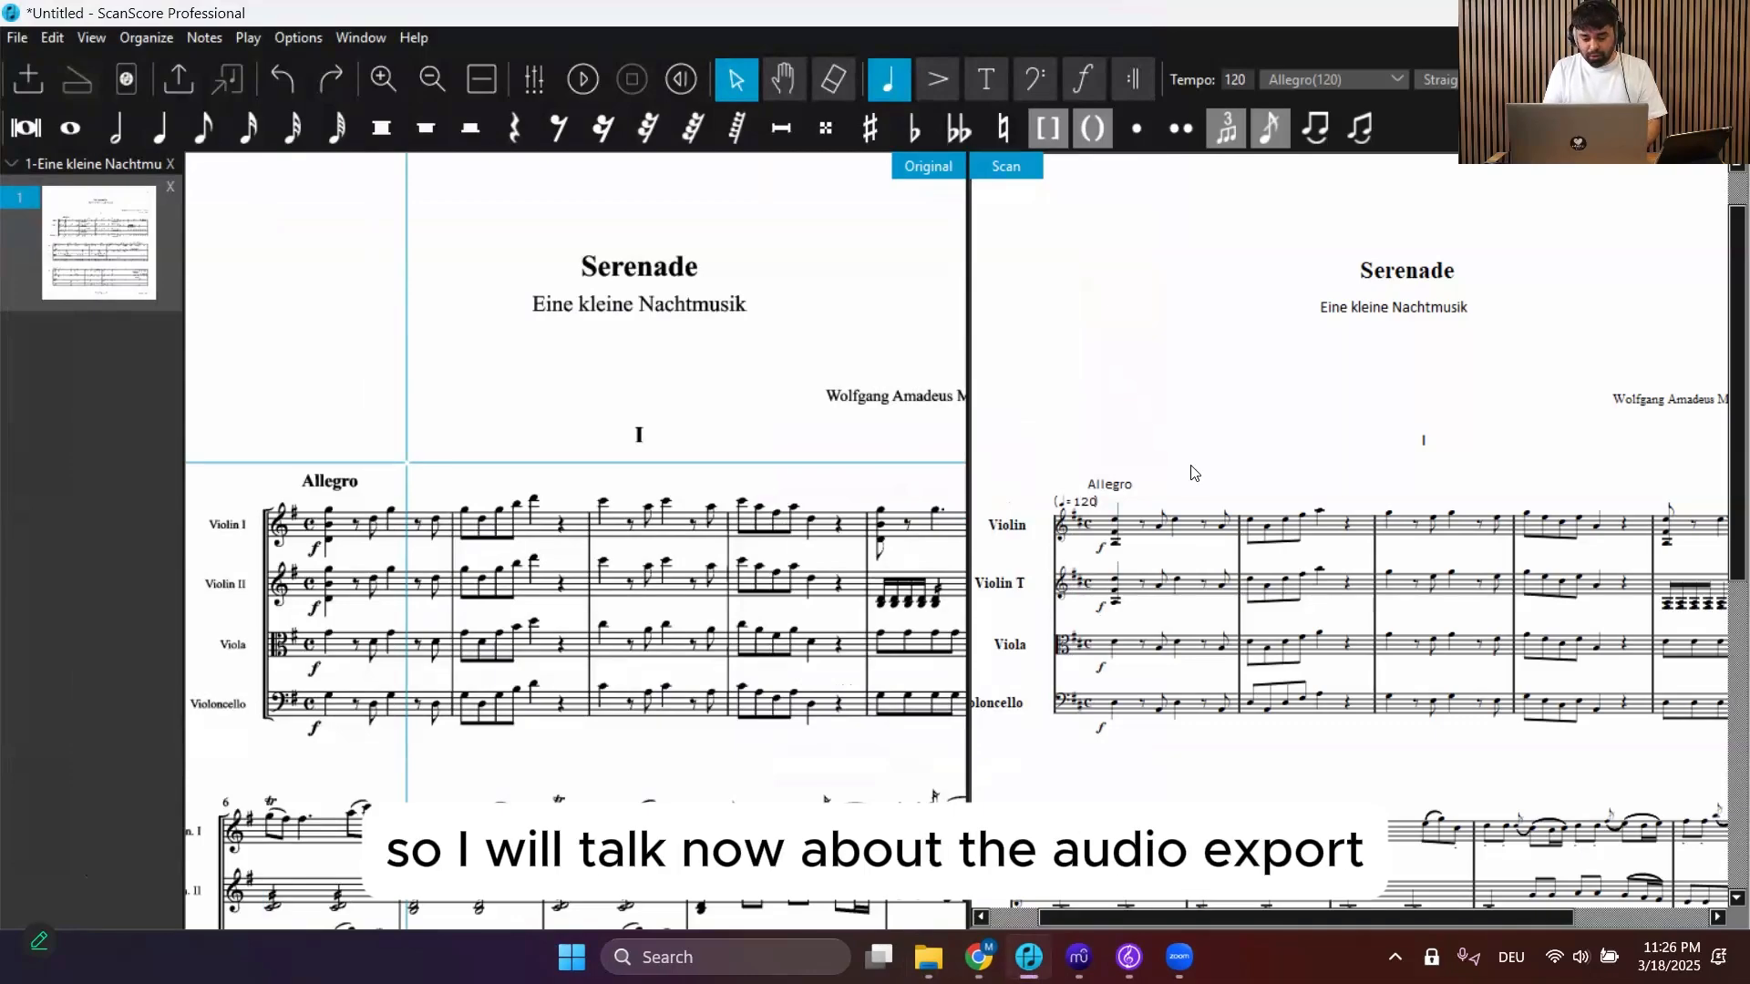
Open the Playback window and set the playback tempo to 83%
scroll(1194, 473, "left", 1)
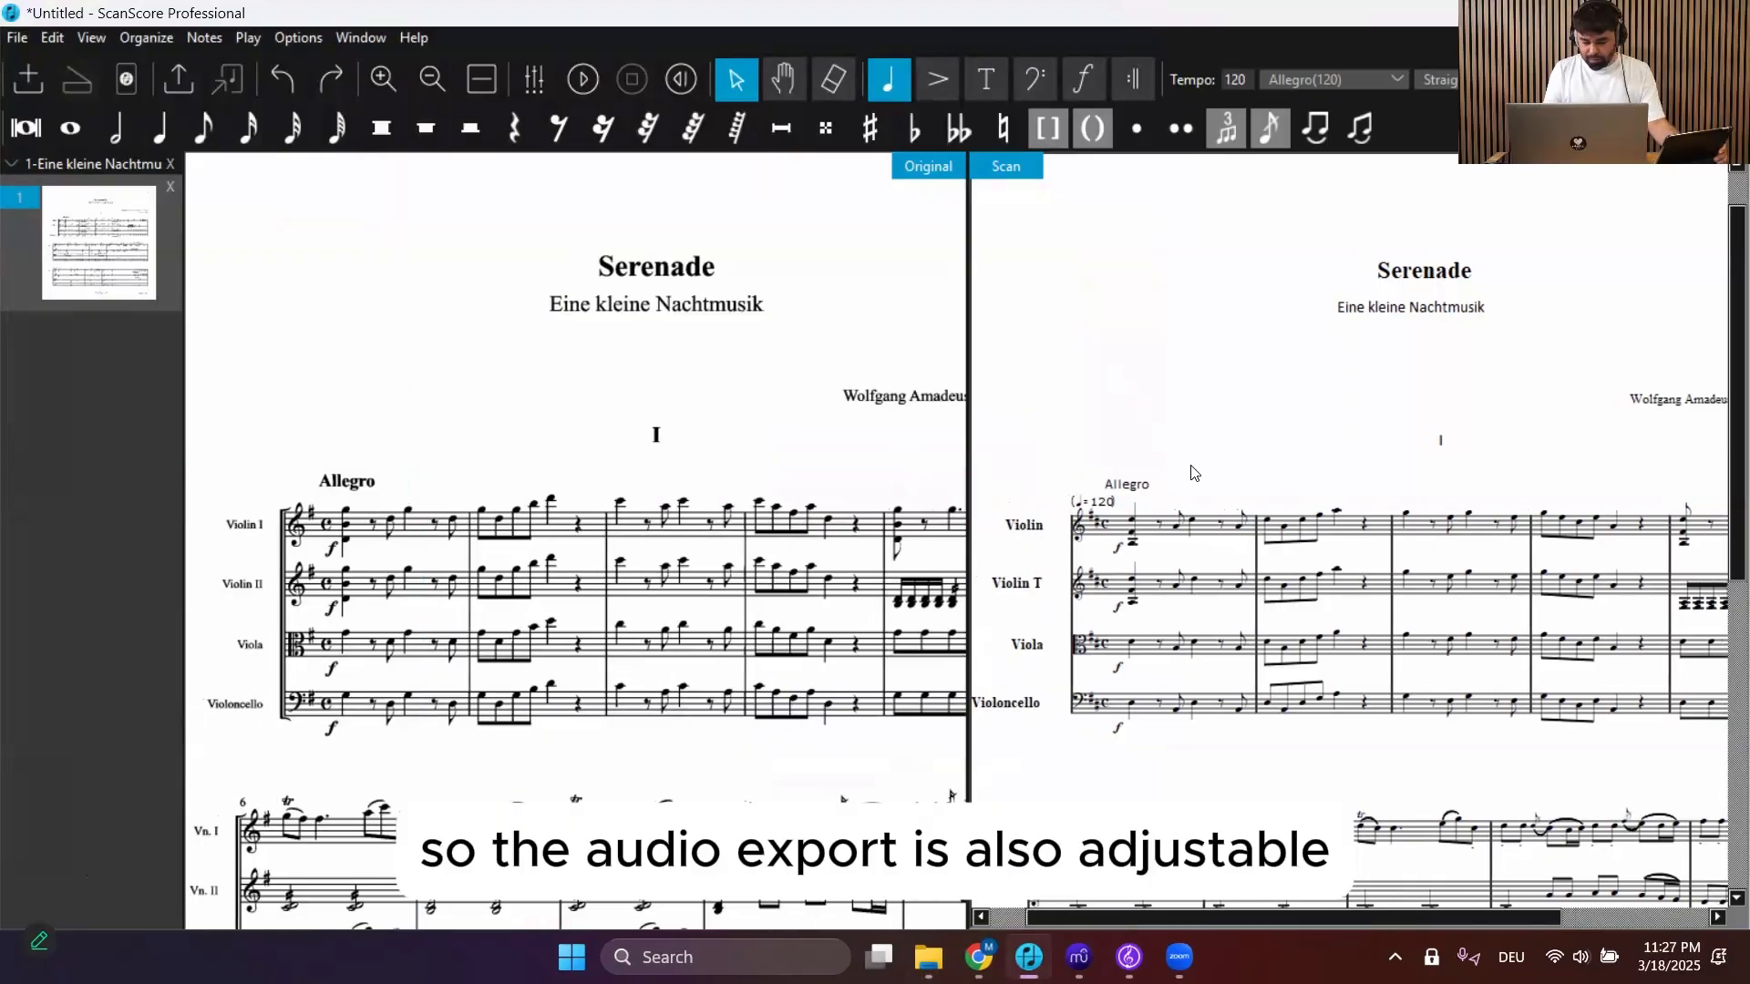
scroll(1194, 473, "down", 2)
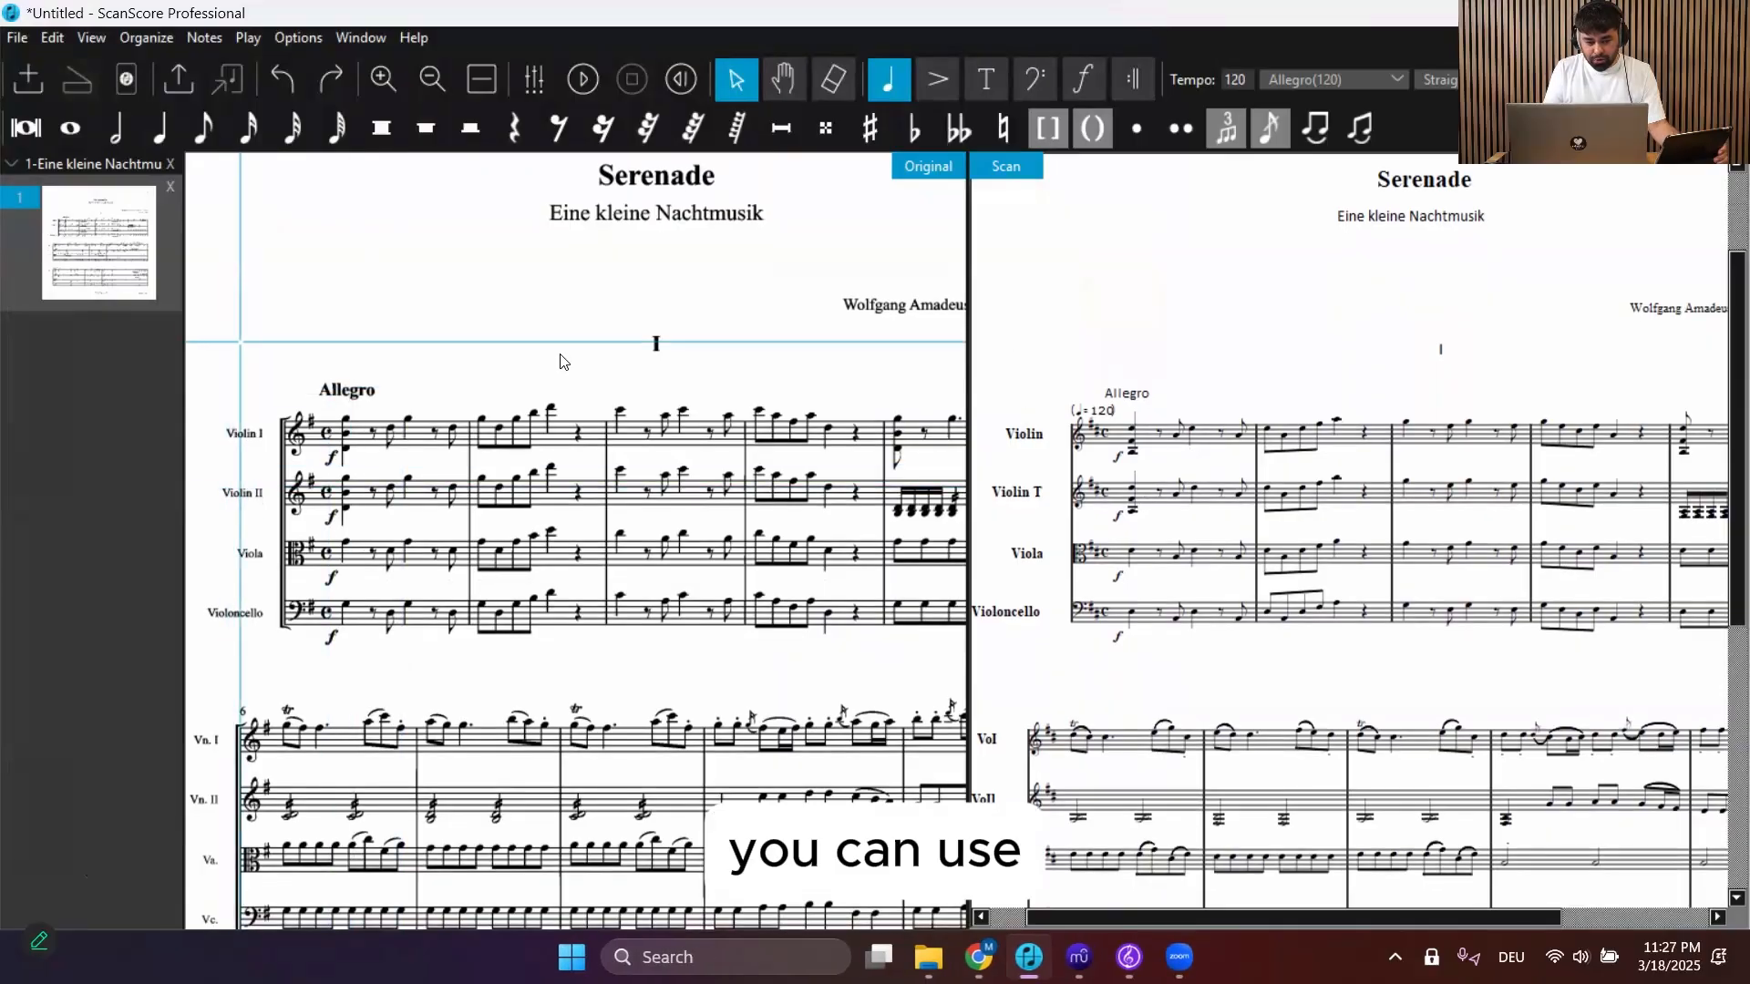
left_click(297, 38)
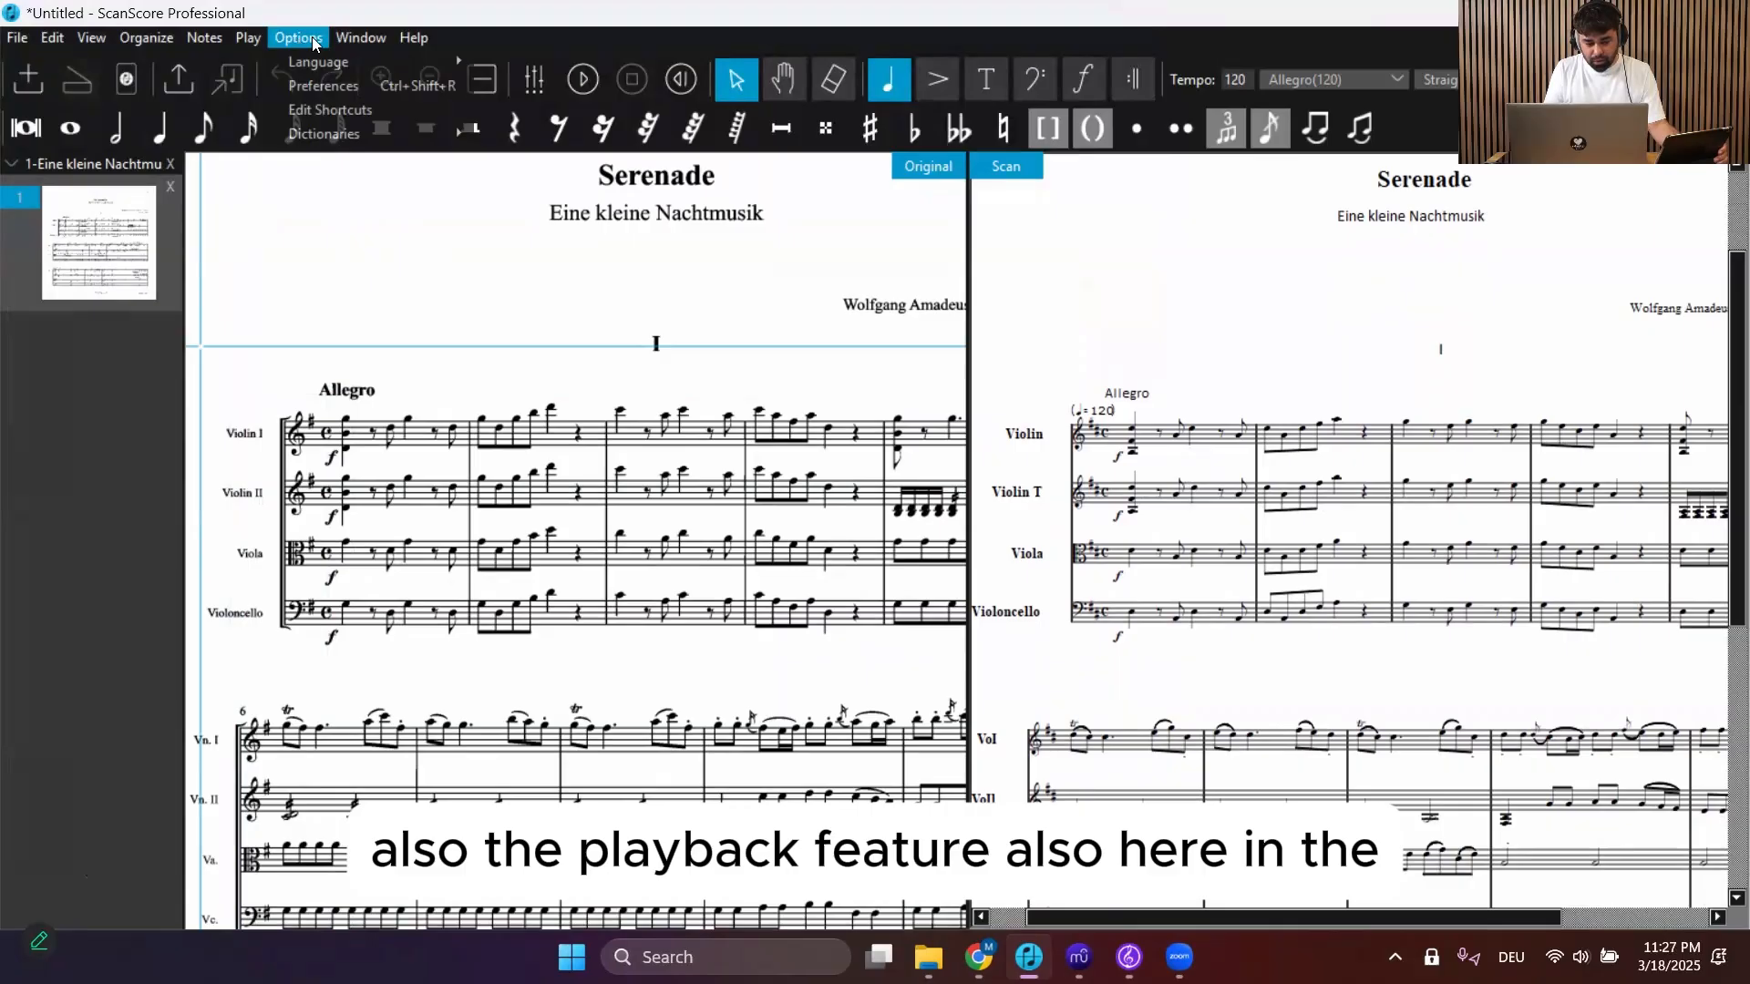
left_click(362, 37)
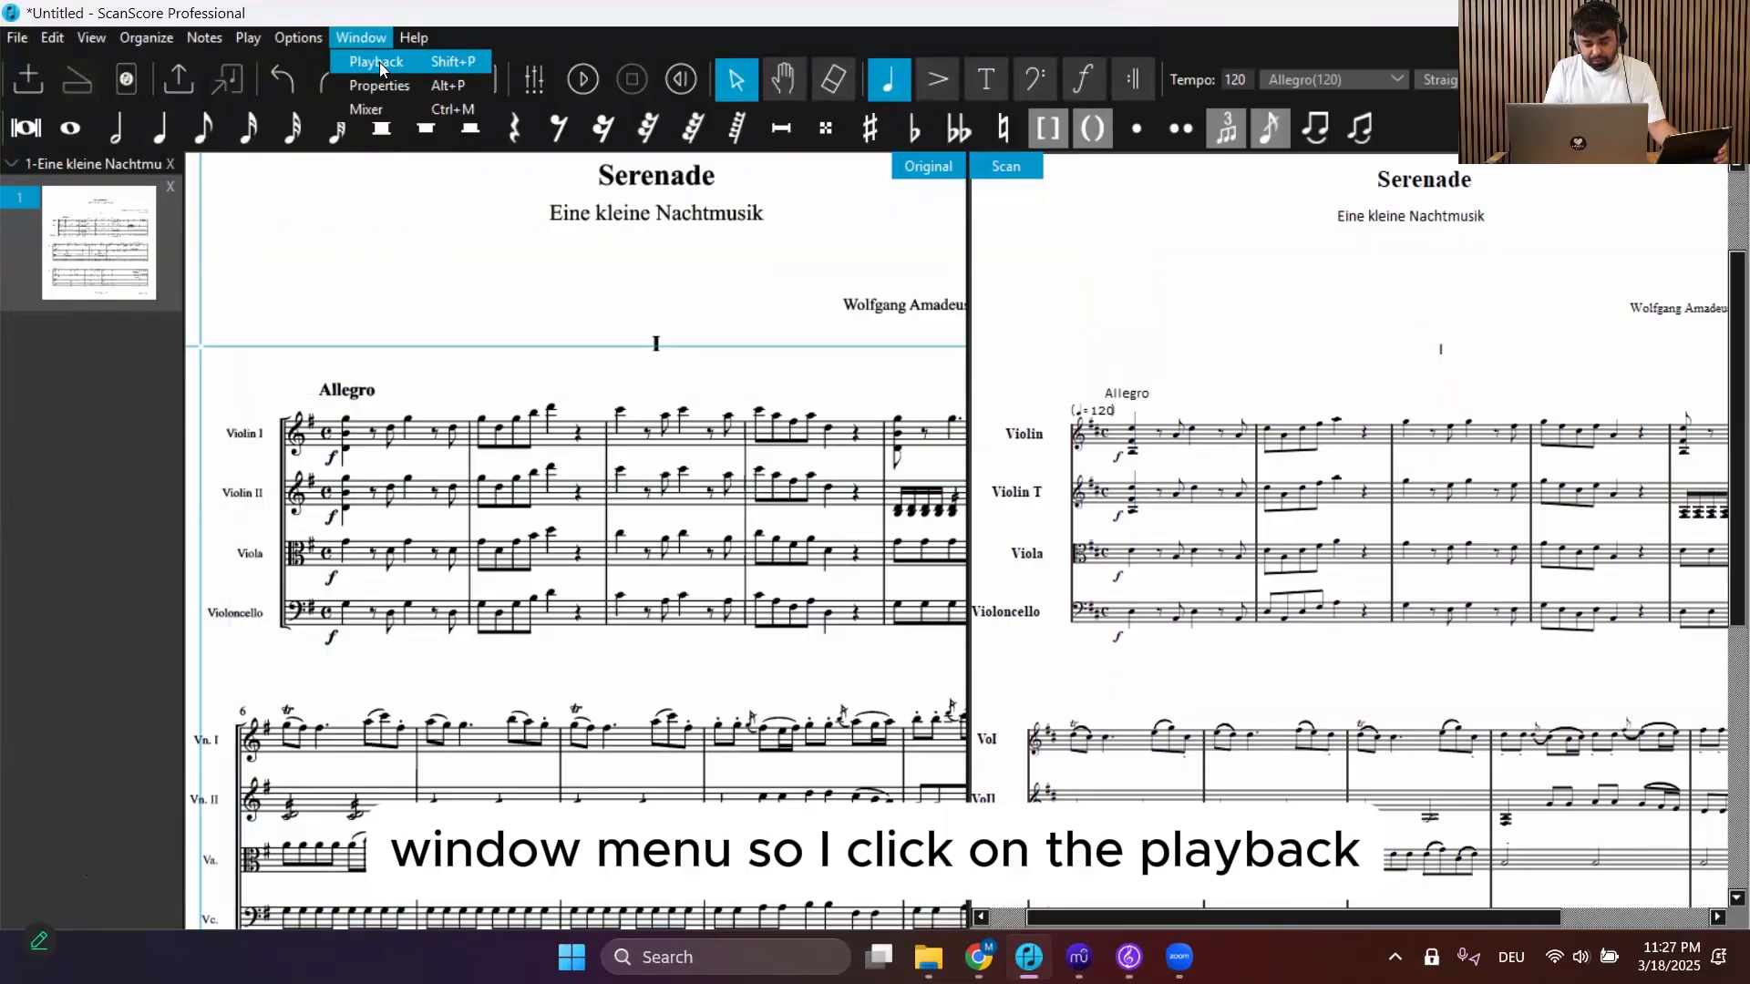
left_click(379, 62)
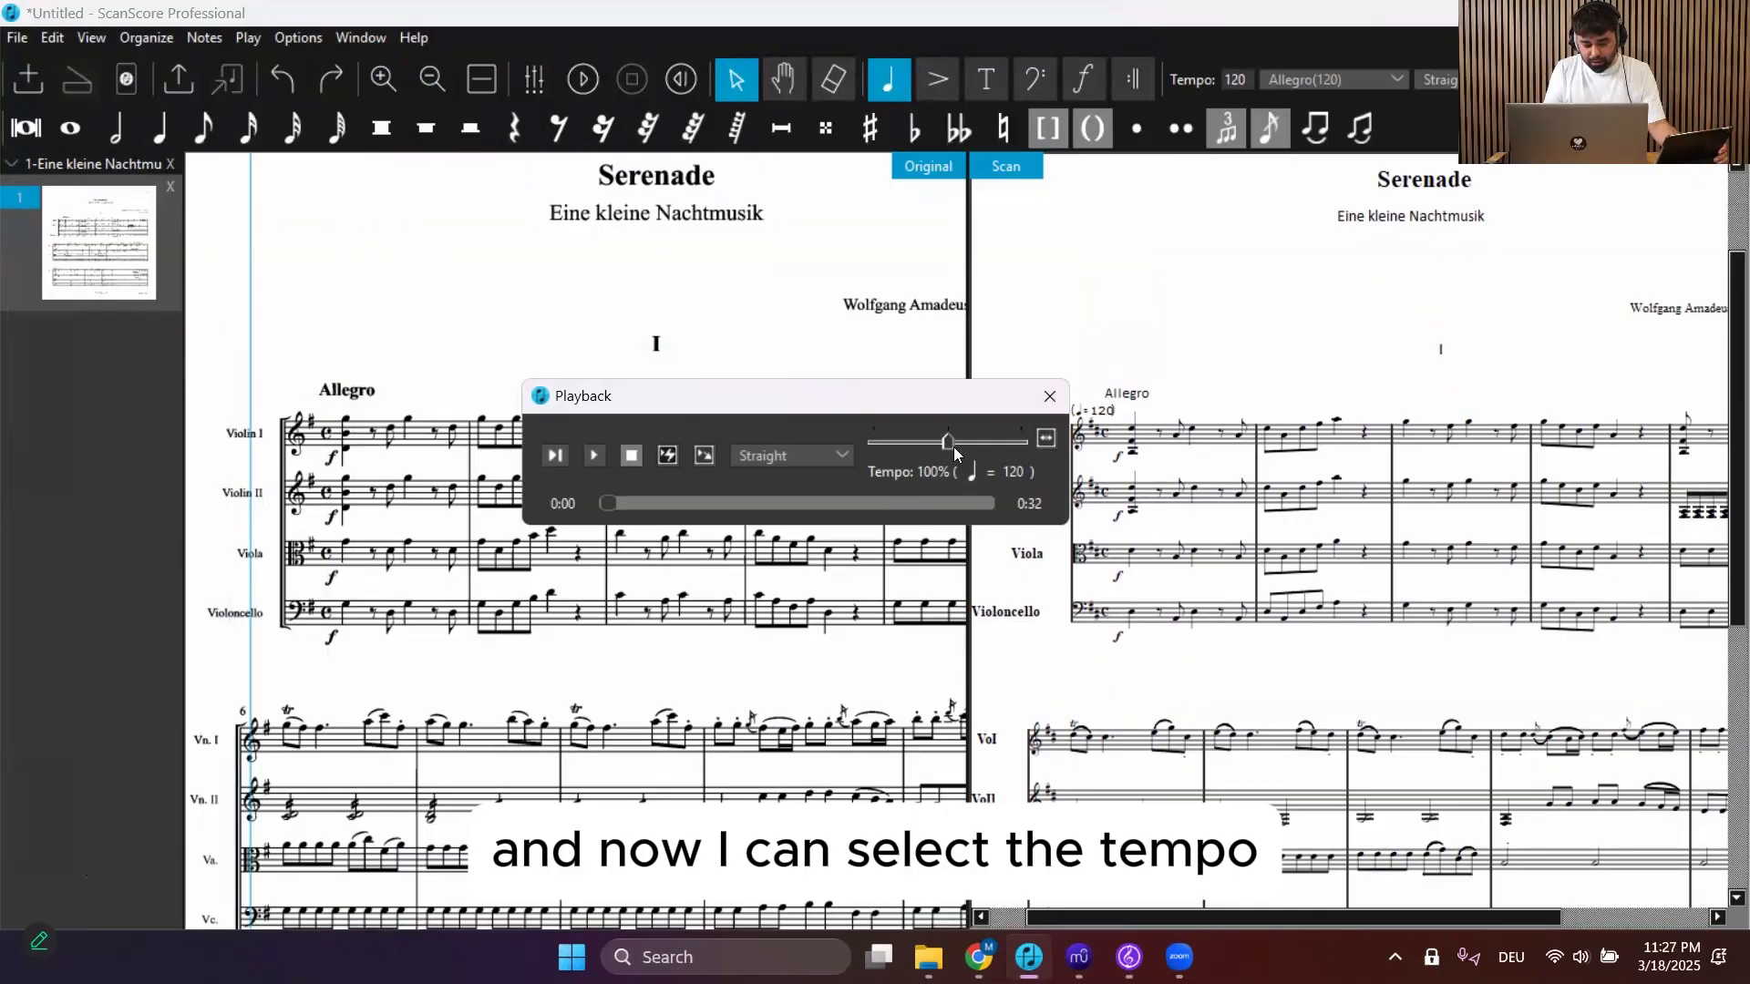
left_click_drag(950, 453, 922, 447)
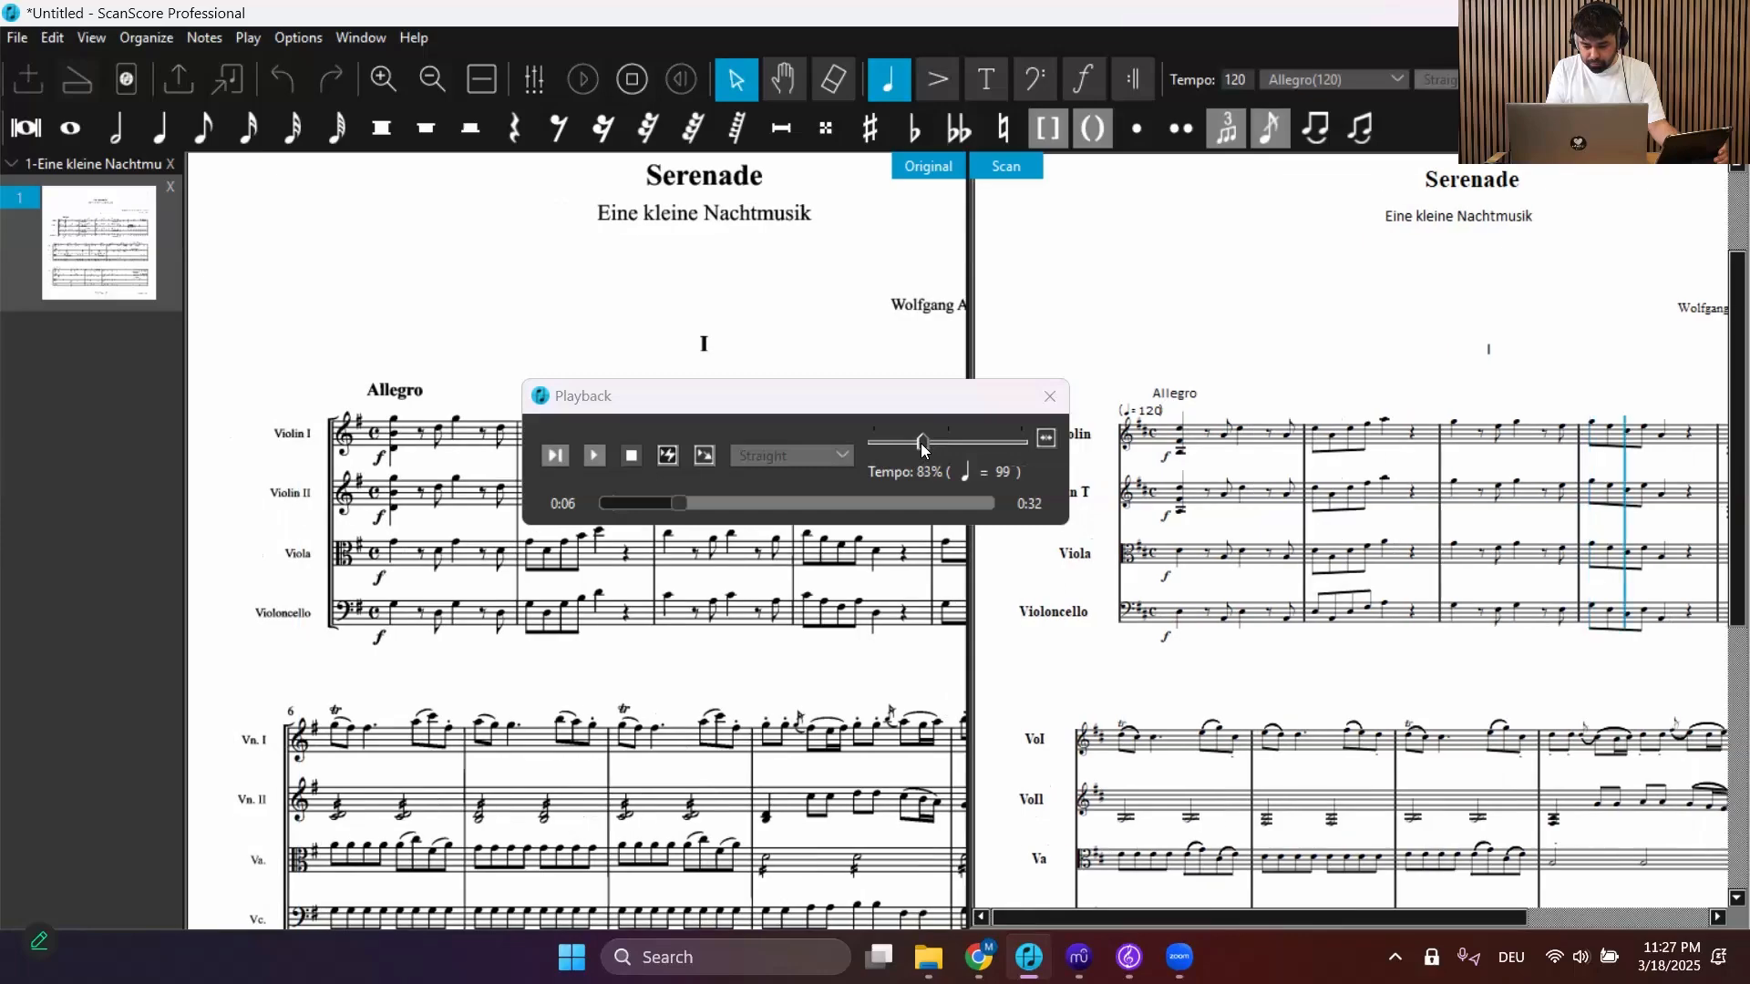
Lower the playback tempo to 66% and toggle playback
left_click_drag(919, 447, 896, 449)
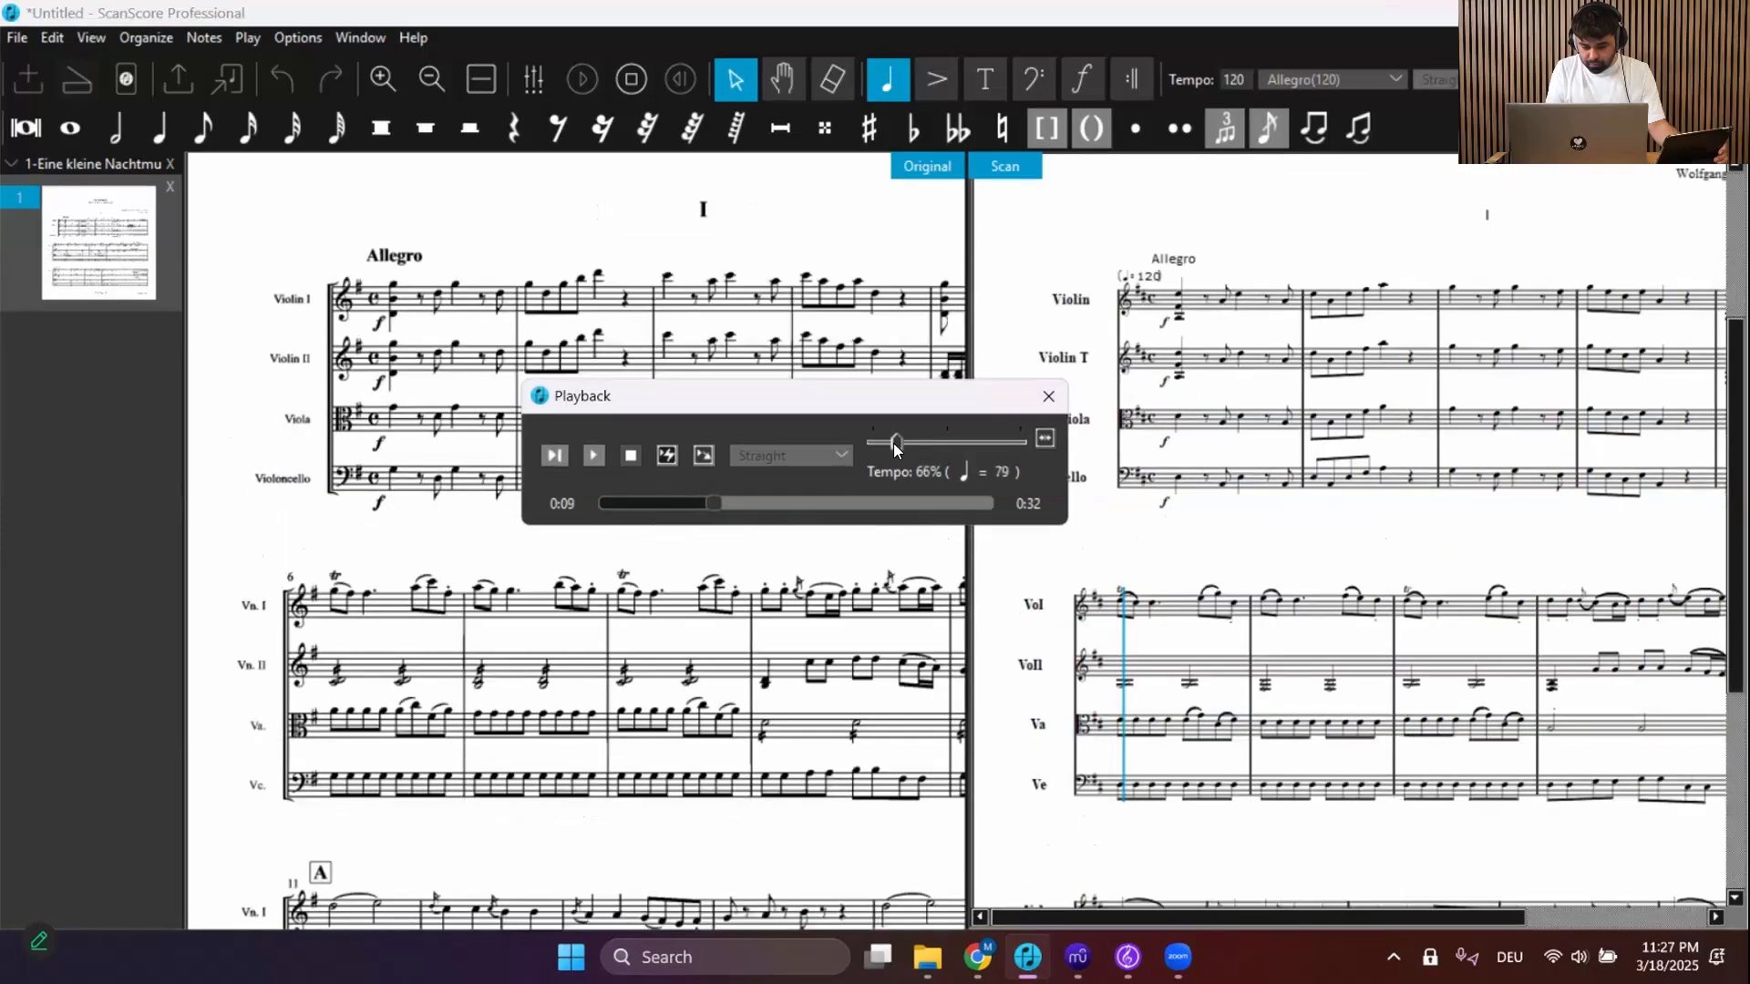
key("space")
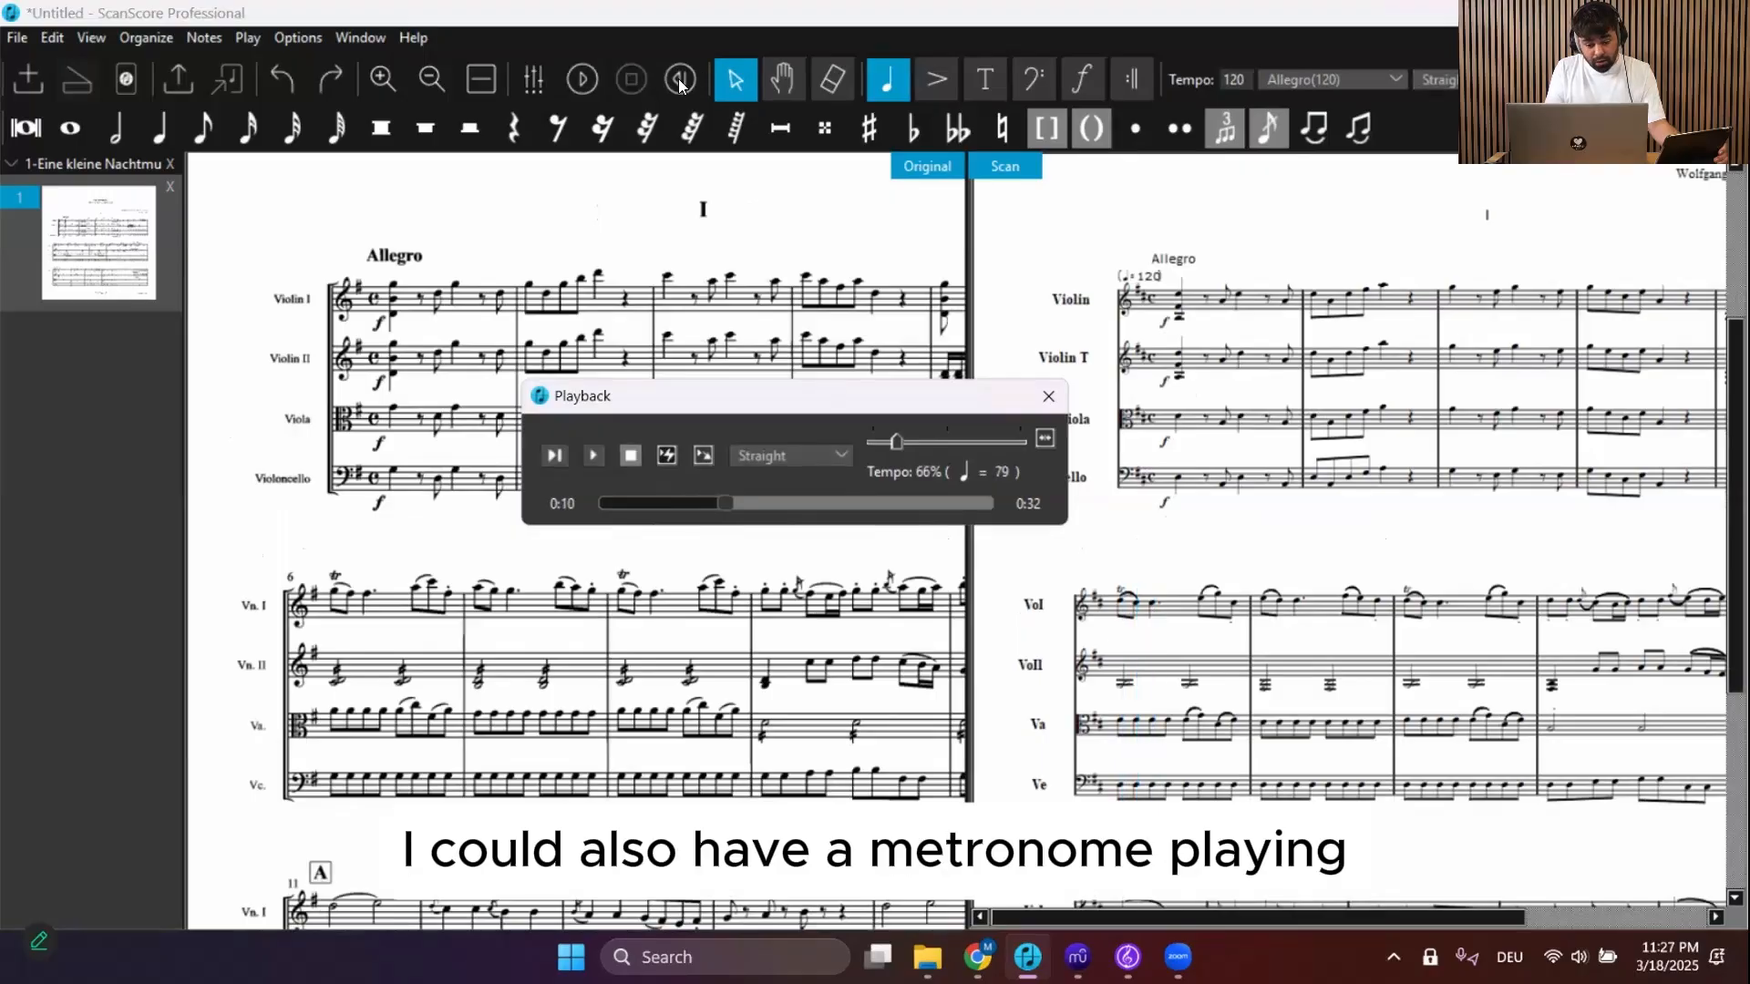
Turn on the metronome, play the score back with it, and close the Playback window
left_click(690, 88)
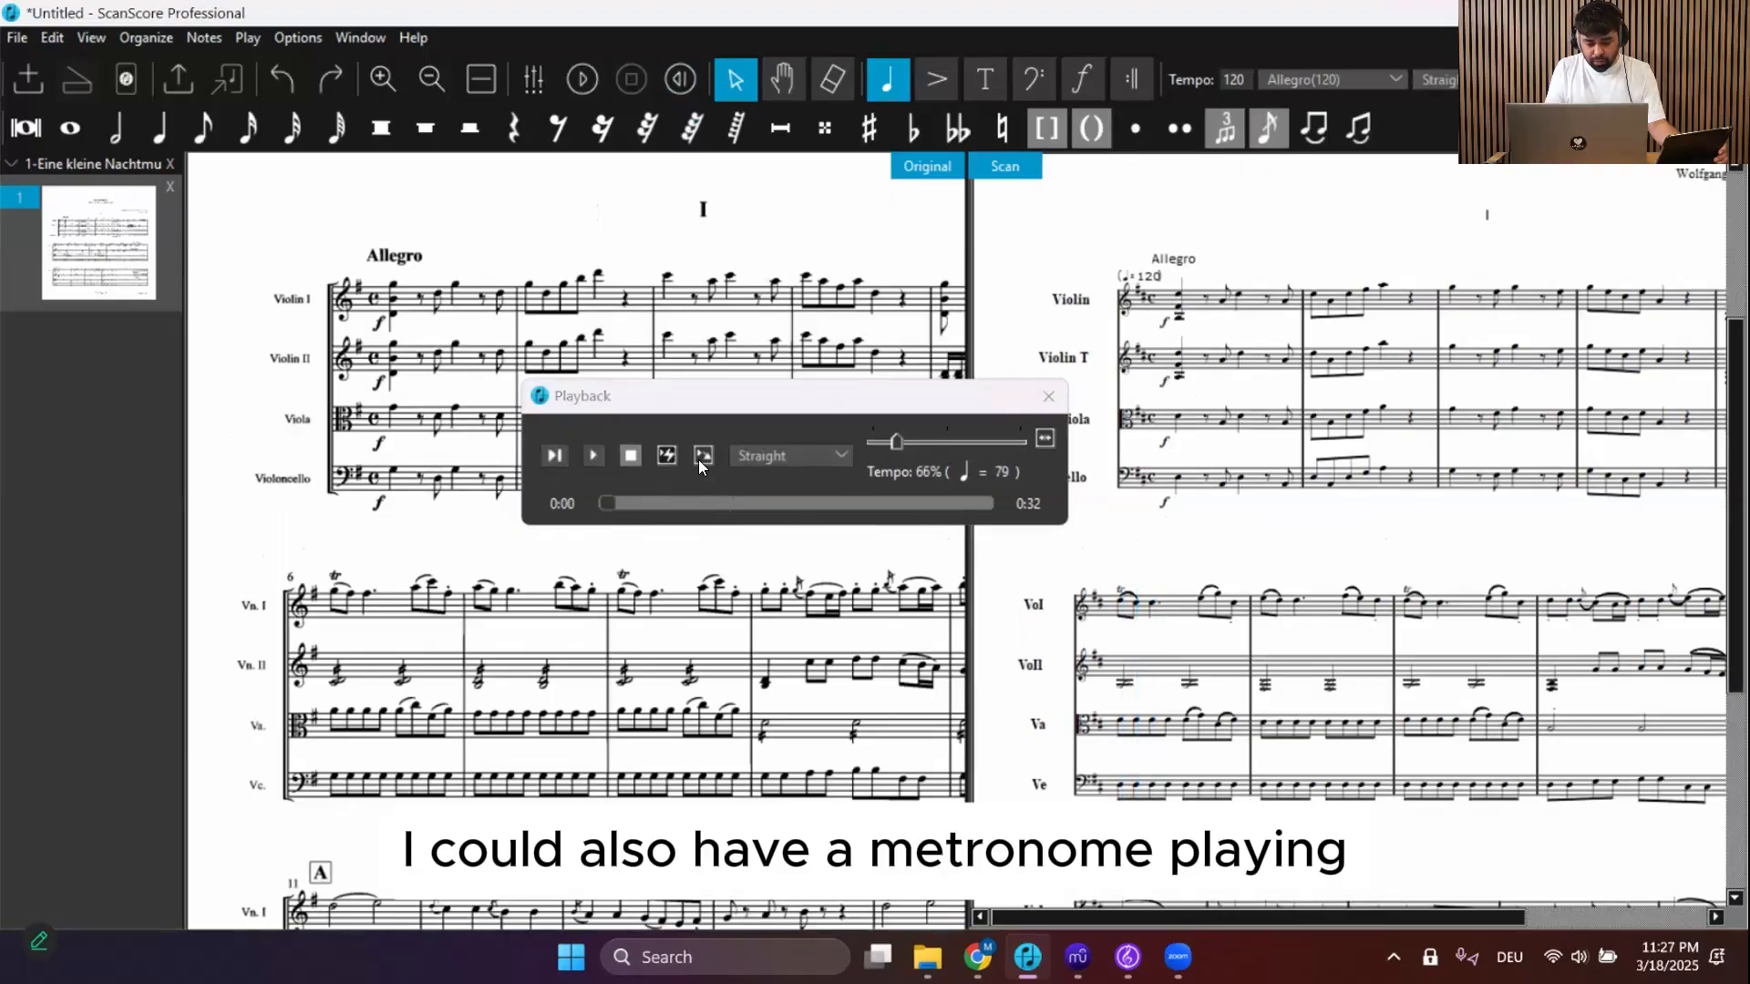
left_click(702, 456)
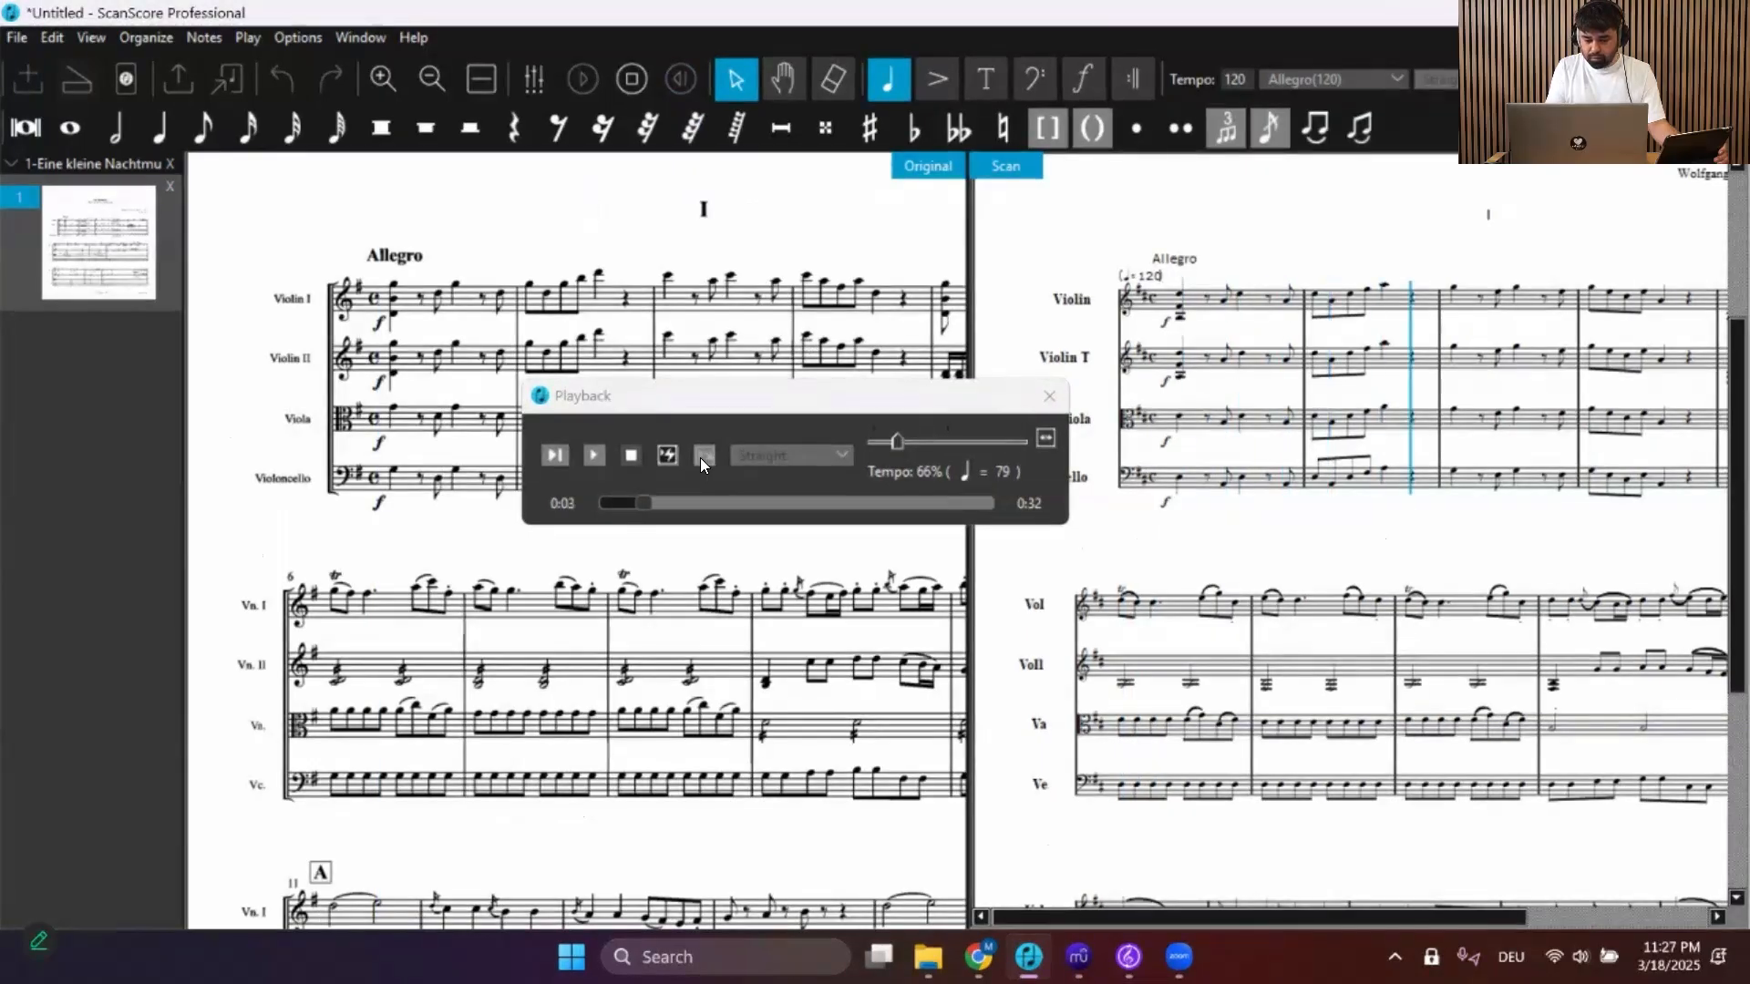
key("space")
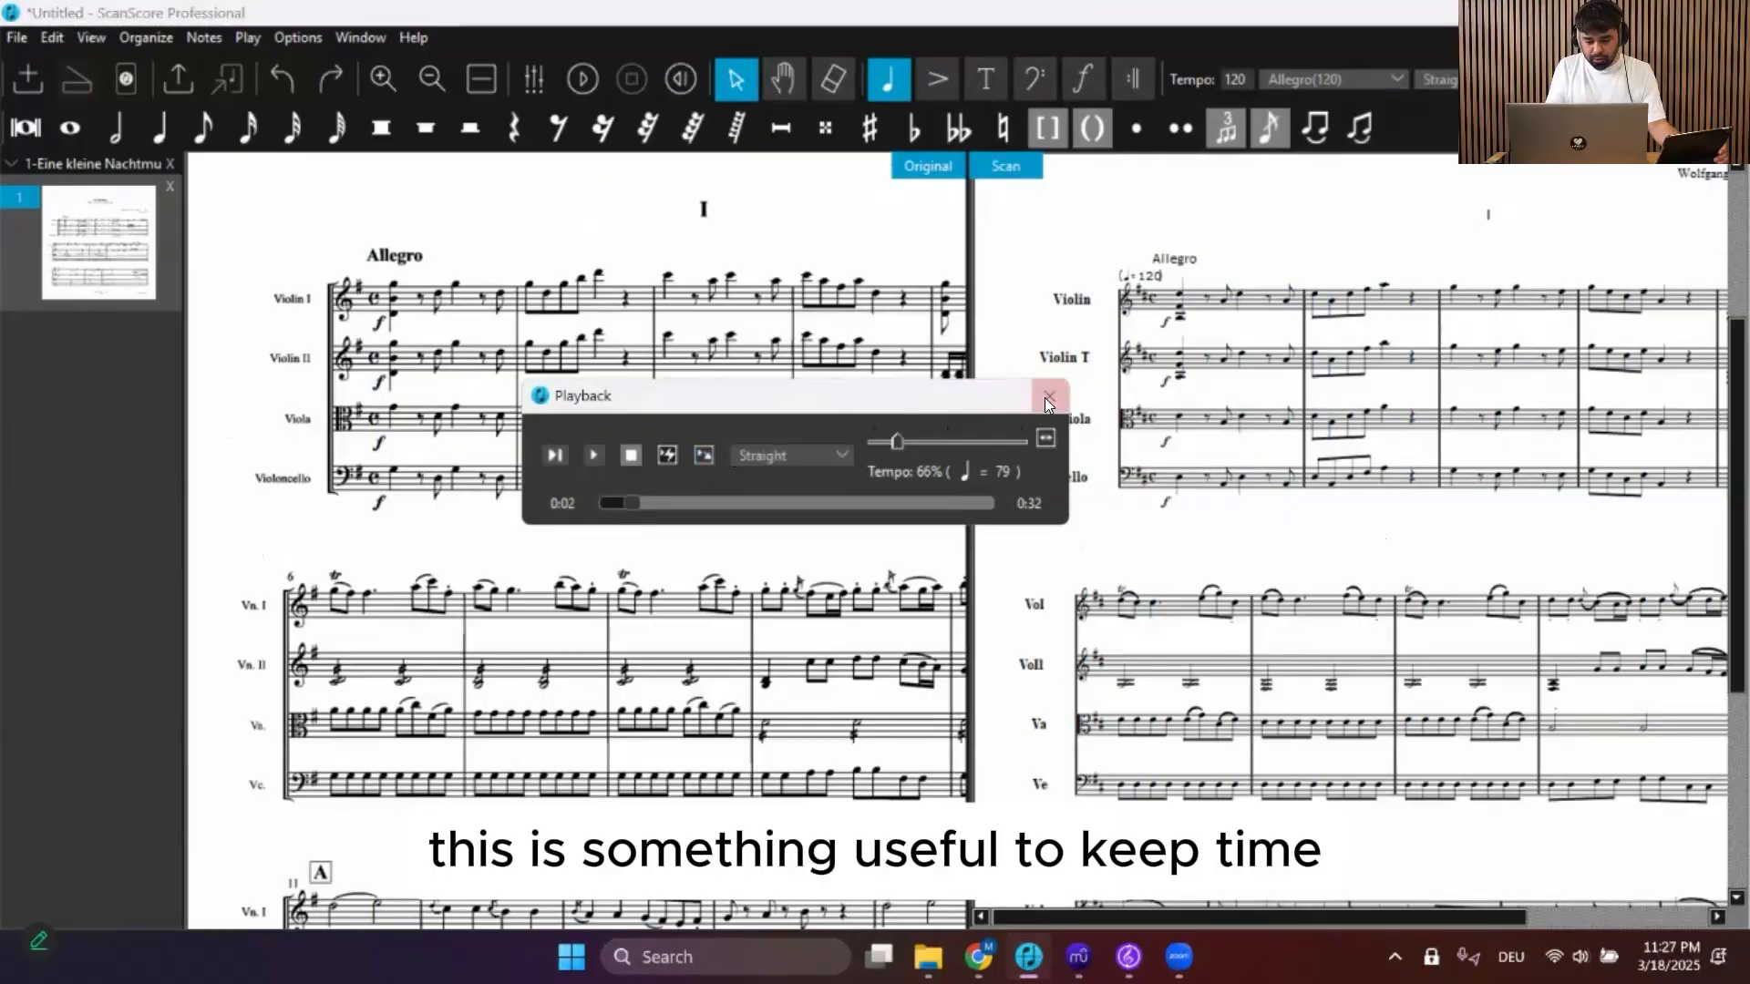
left_click(1047, 397)
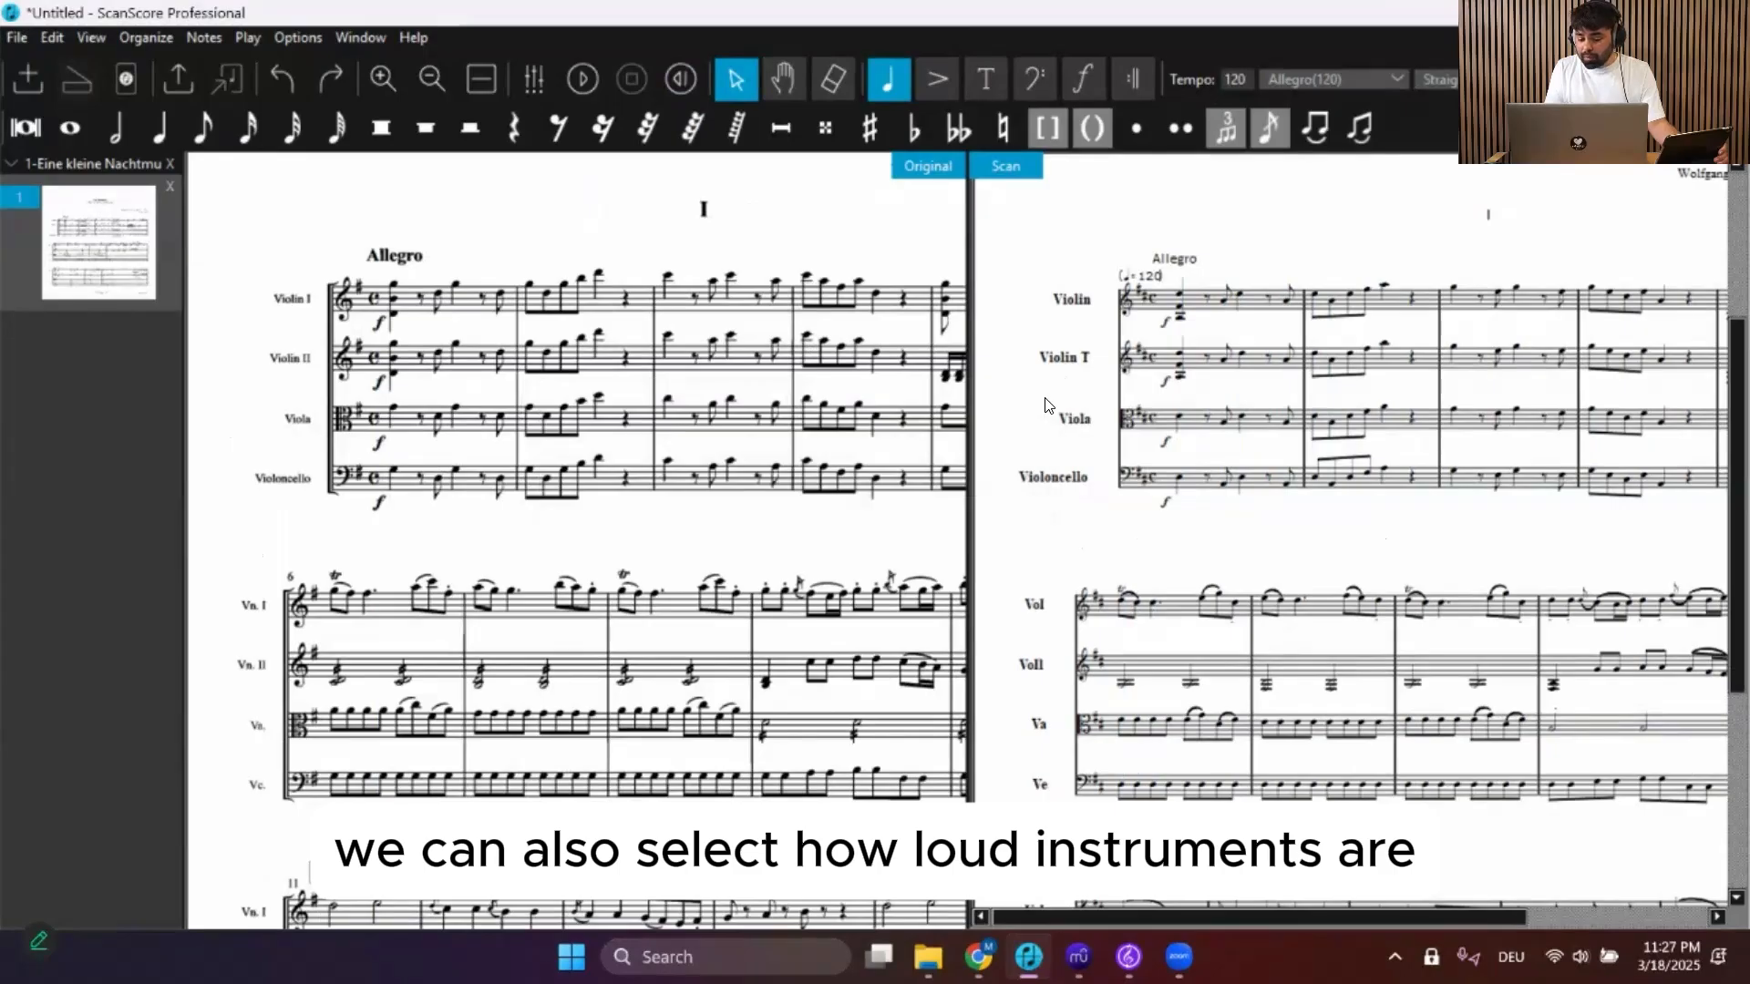
Open the Mixer and lower the volume of the Violin, Violin T and Violoncello parts
scroll(1046, 405, "up", 1)
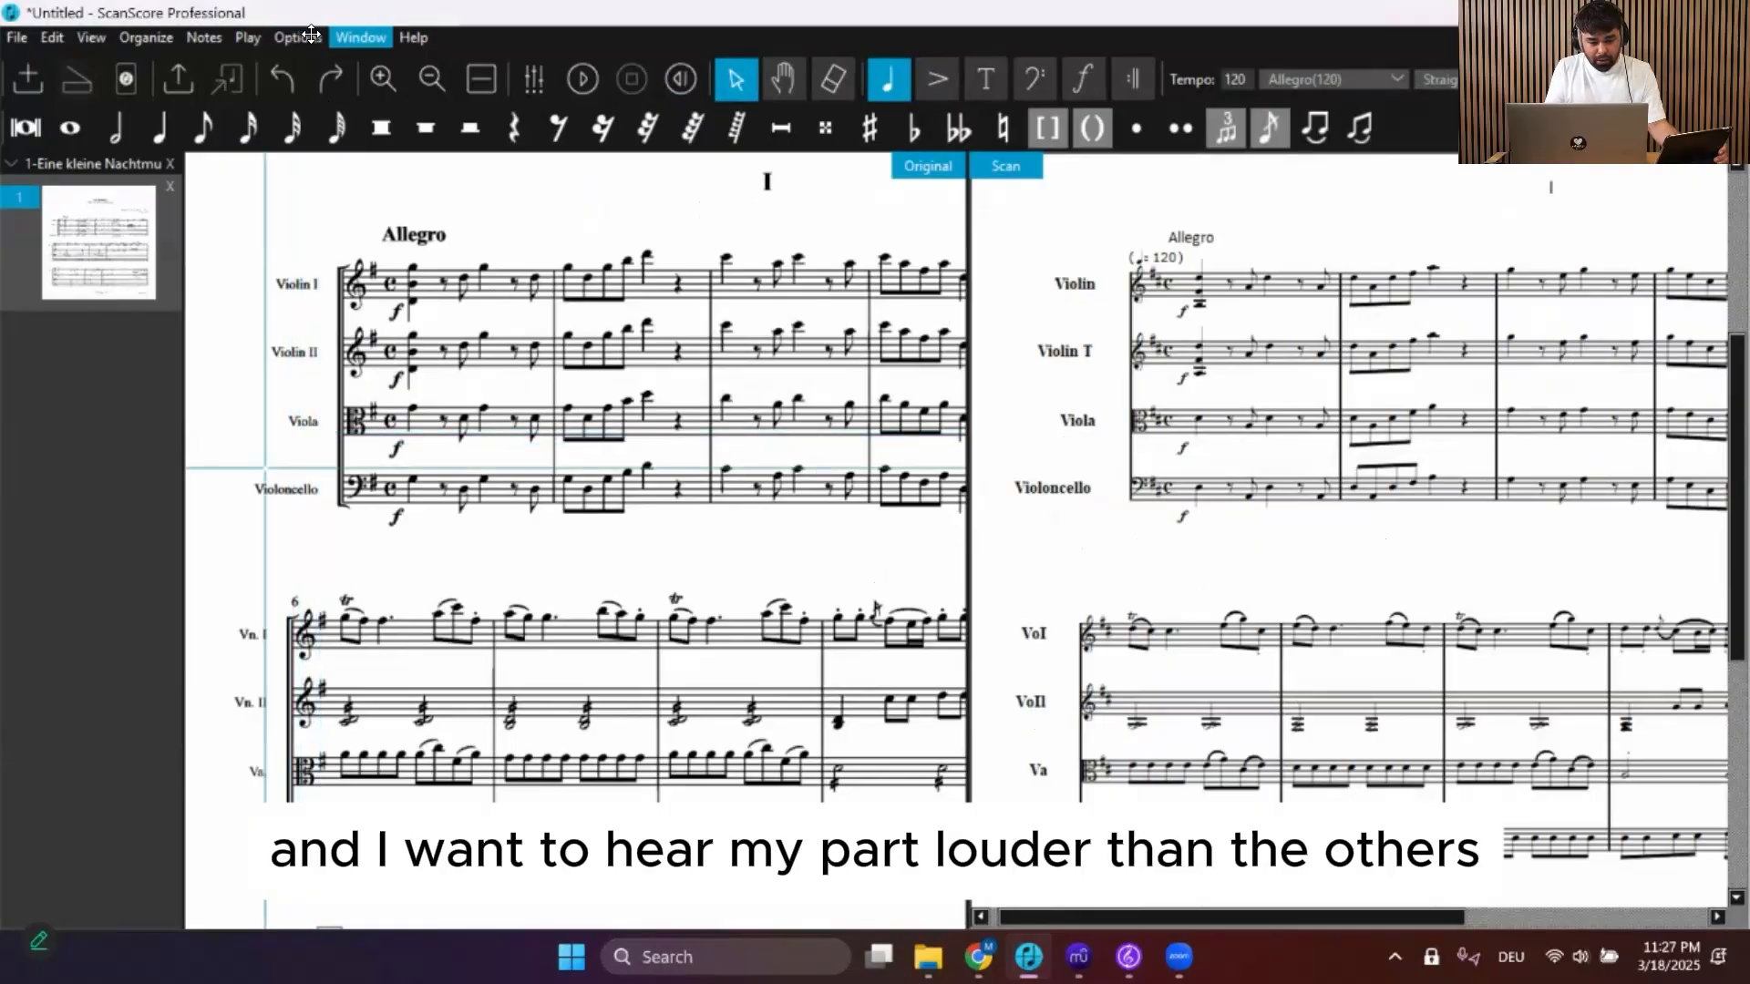
left_click(350, 37)
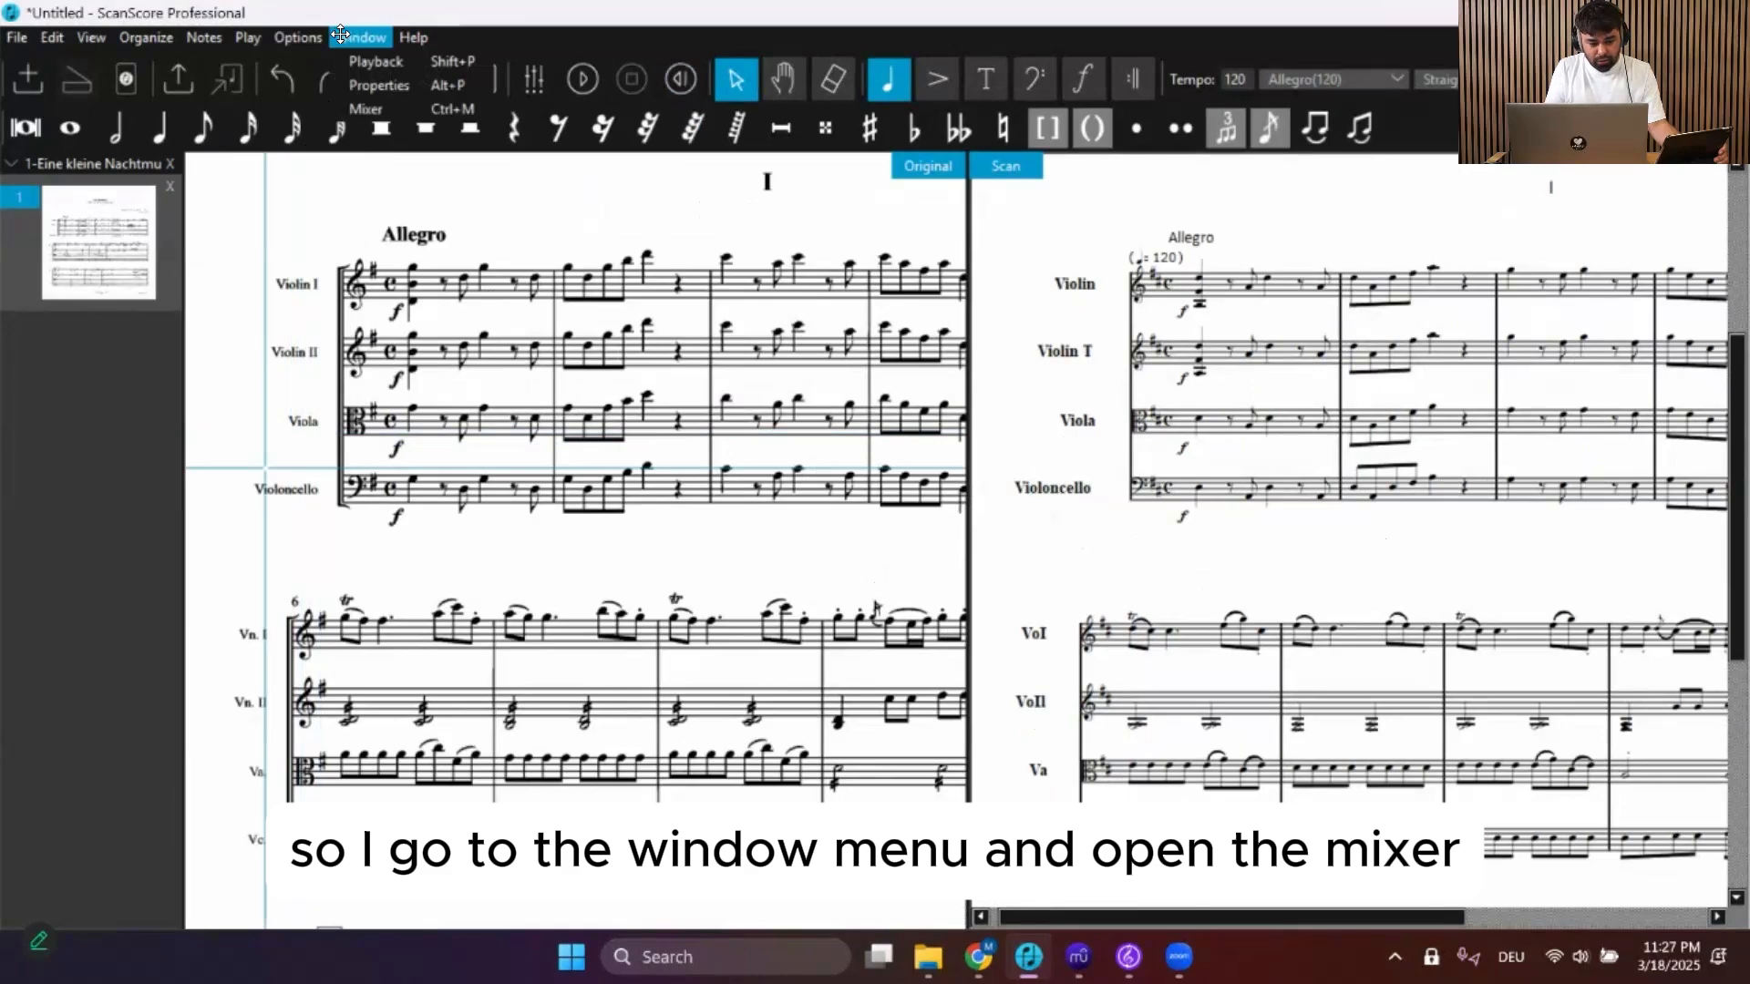
left_click(375, 109)
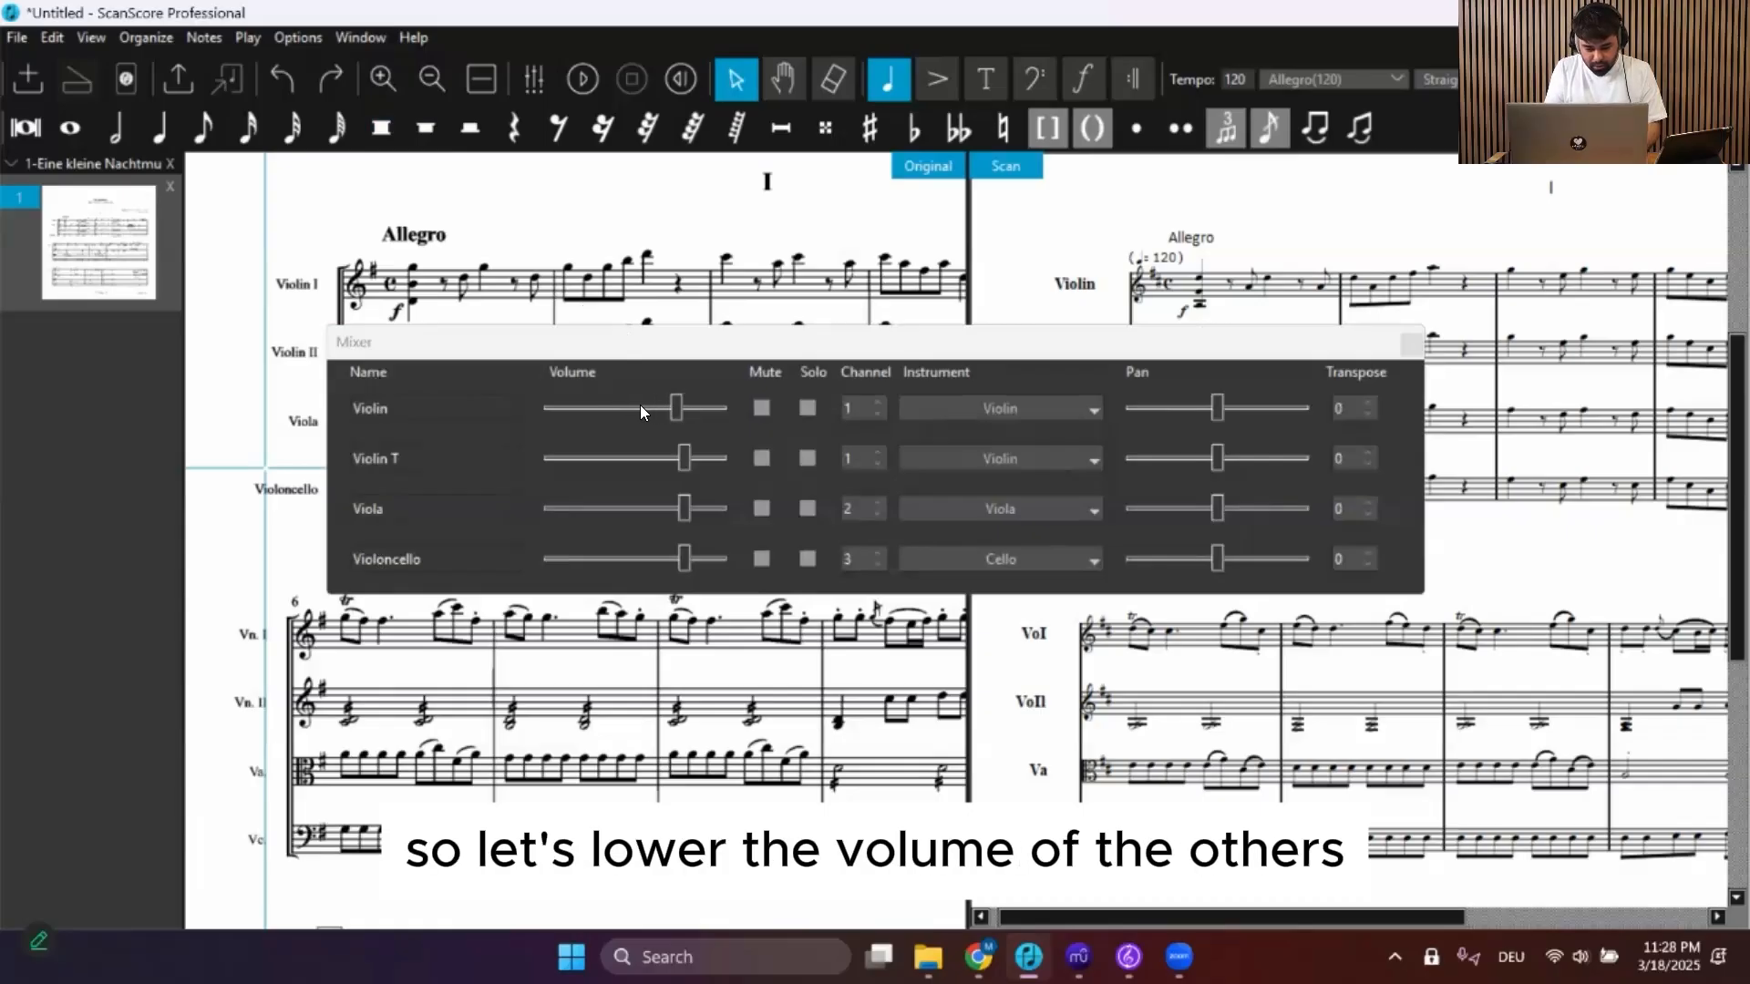
left_click_drag(667, 457, 660, 458)
left_click(622, 559)
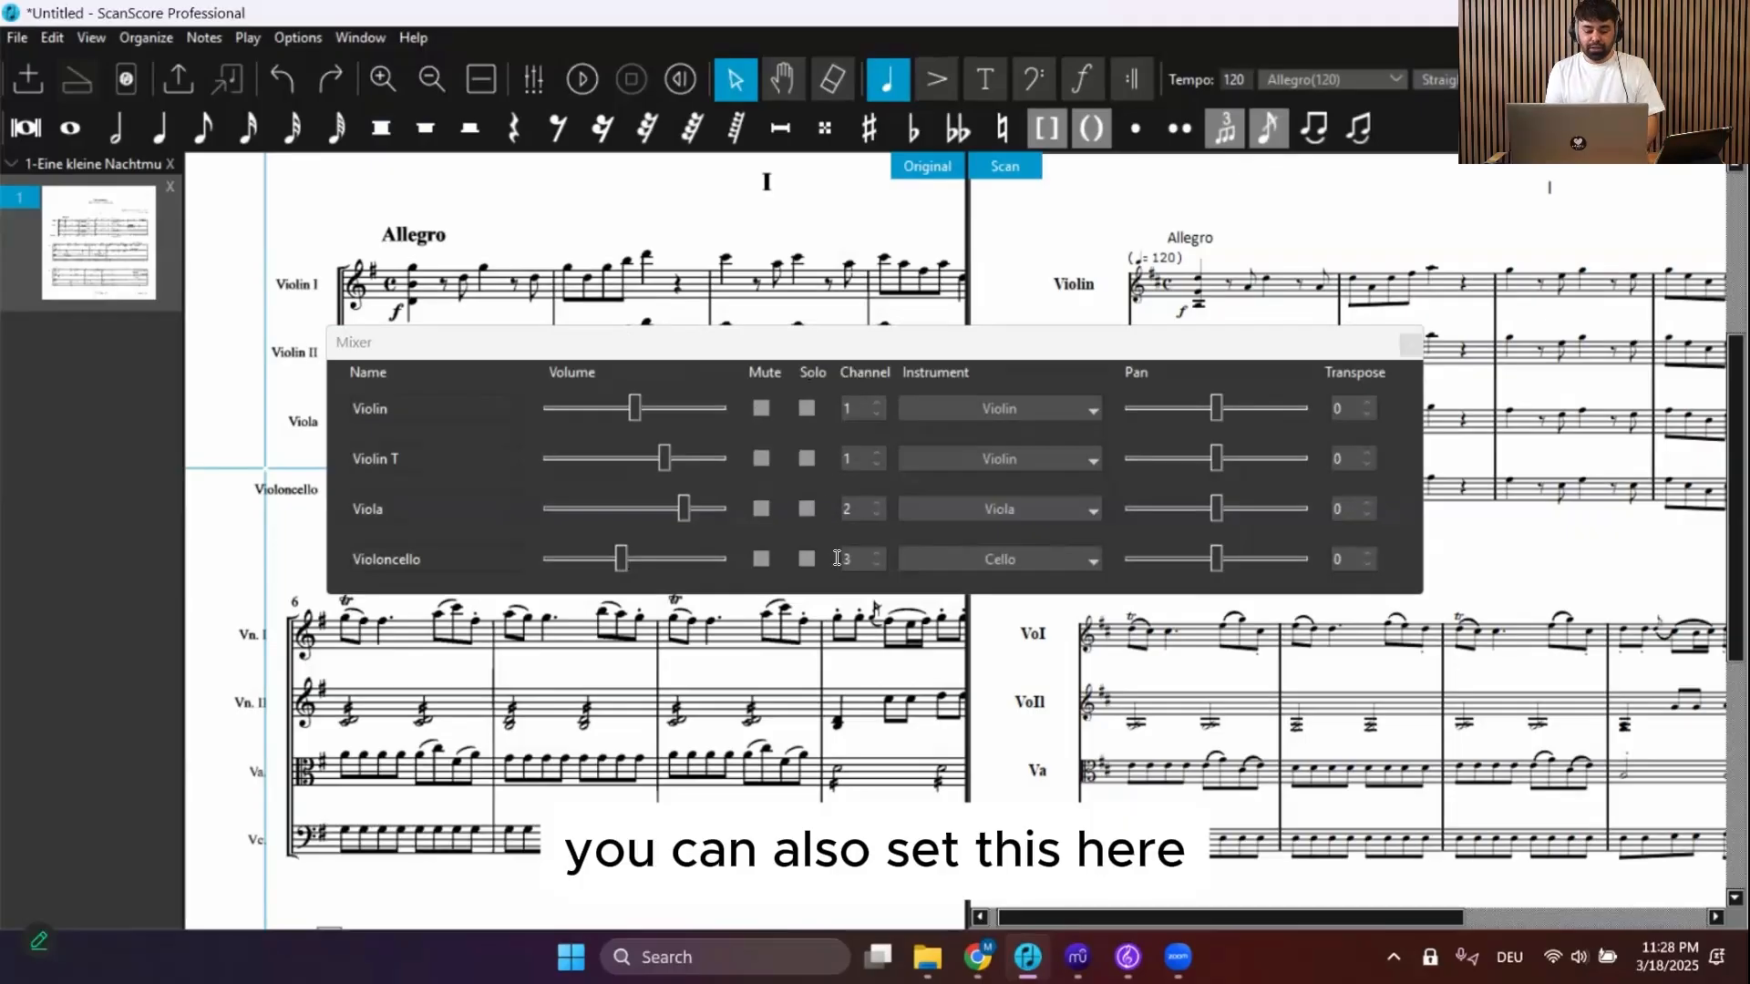
Check the Violin instrument choice, then pan both violins left and the viola and violoncello right
left_click(995, 408)
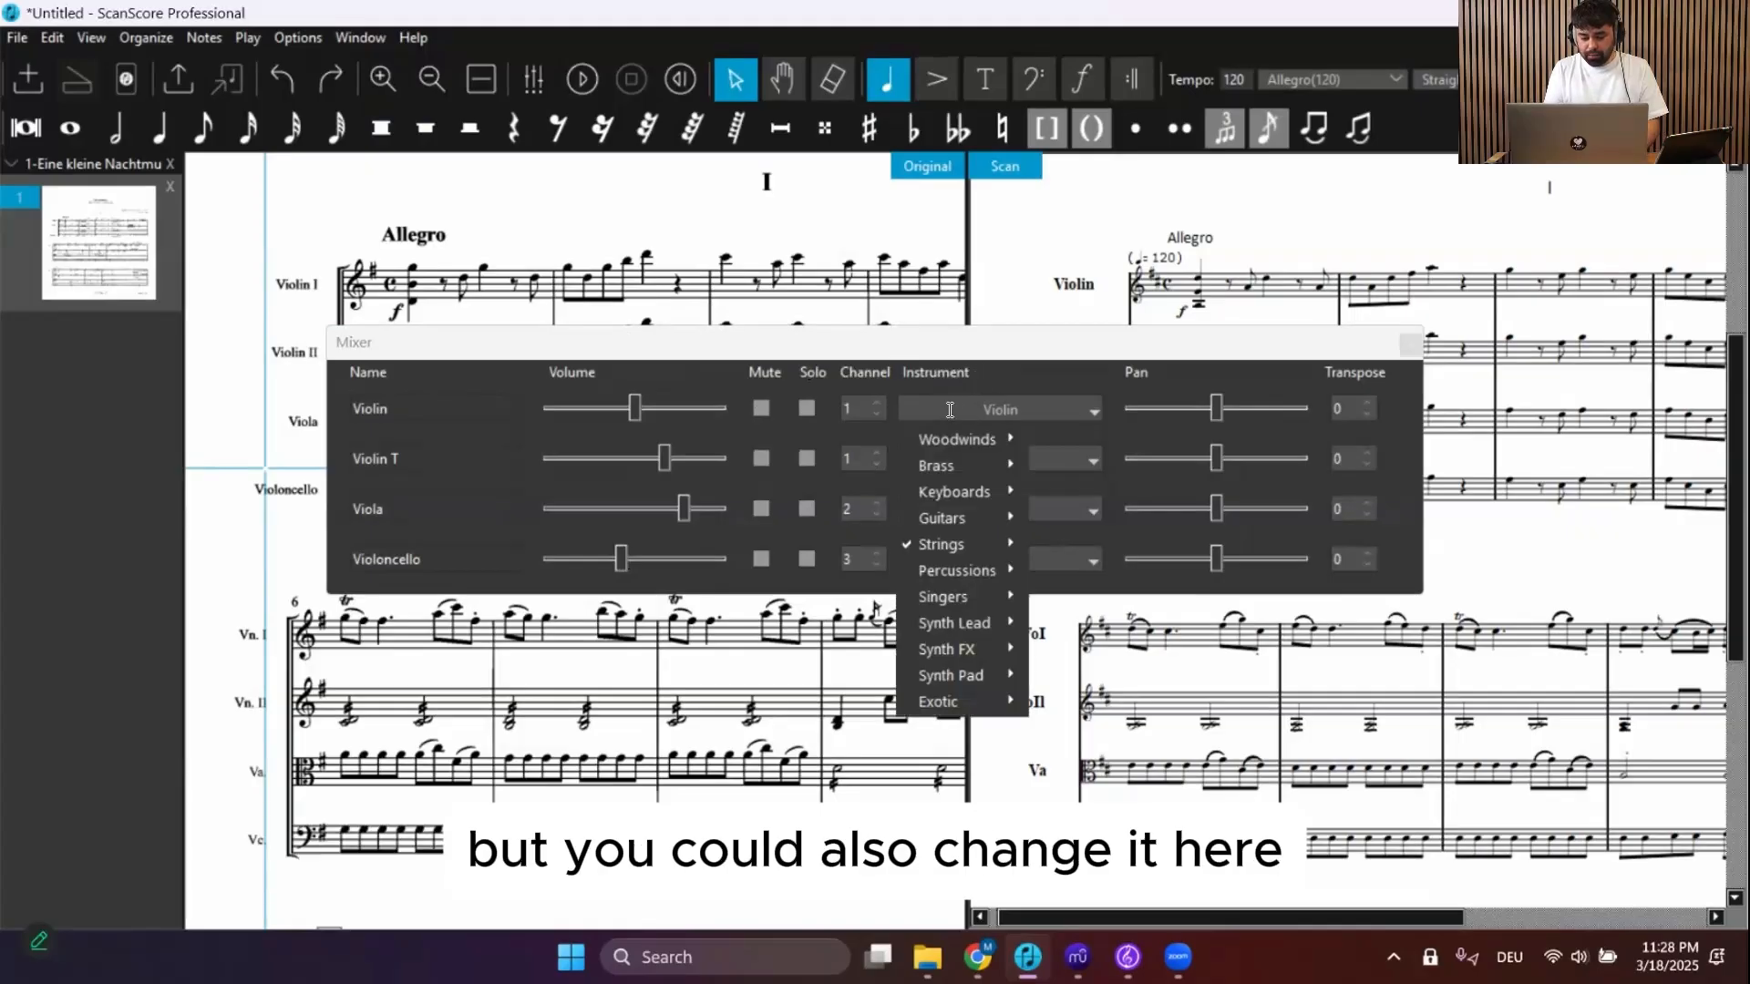
left_click(949, 410)
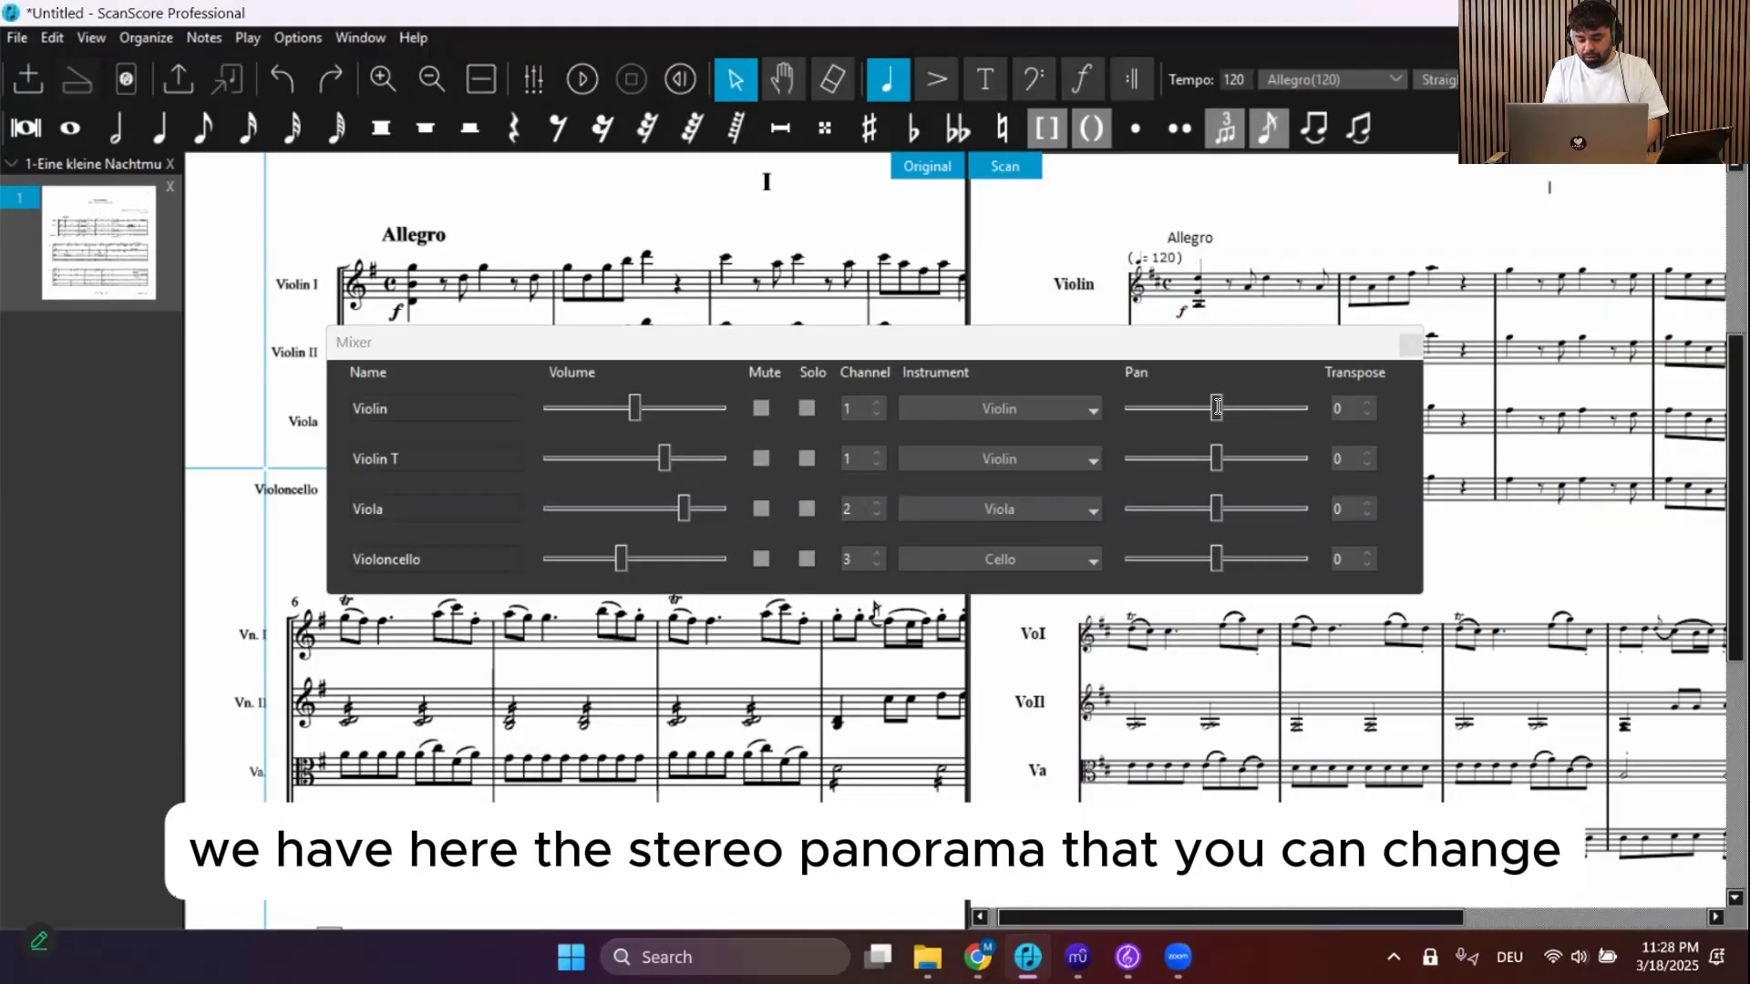
left_click_drag(1218, 407, 1185, 458)
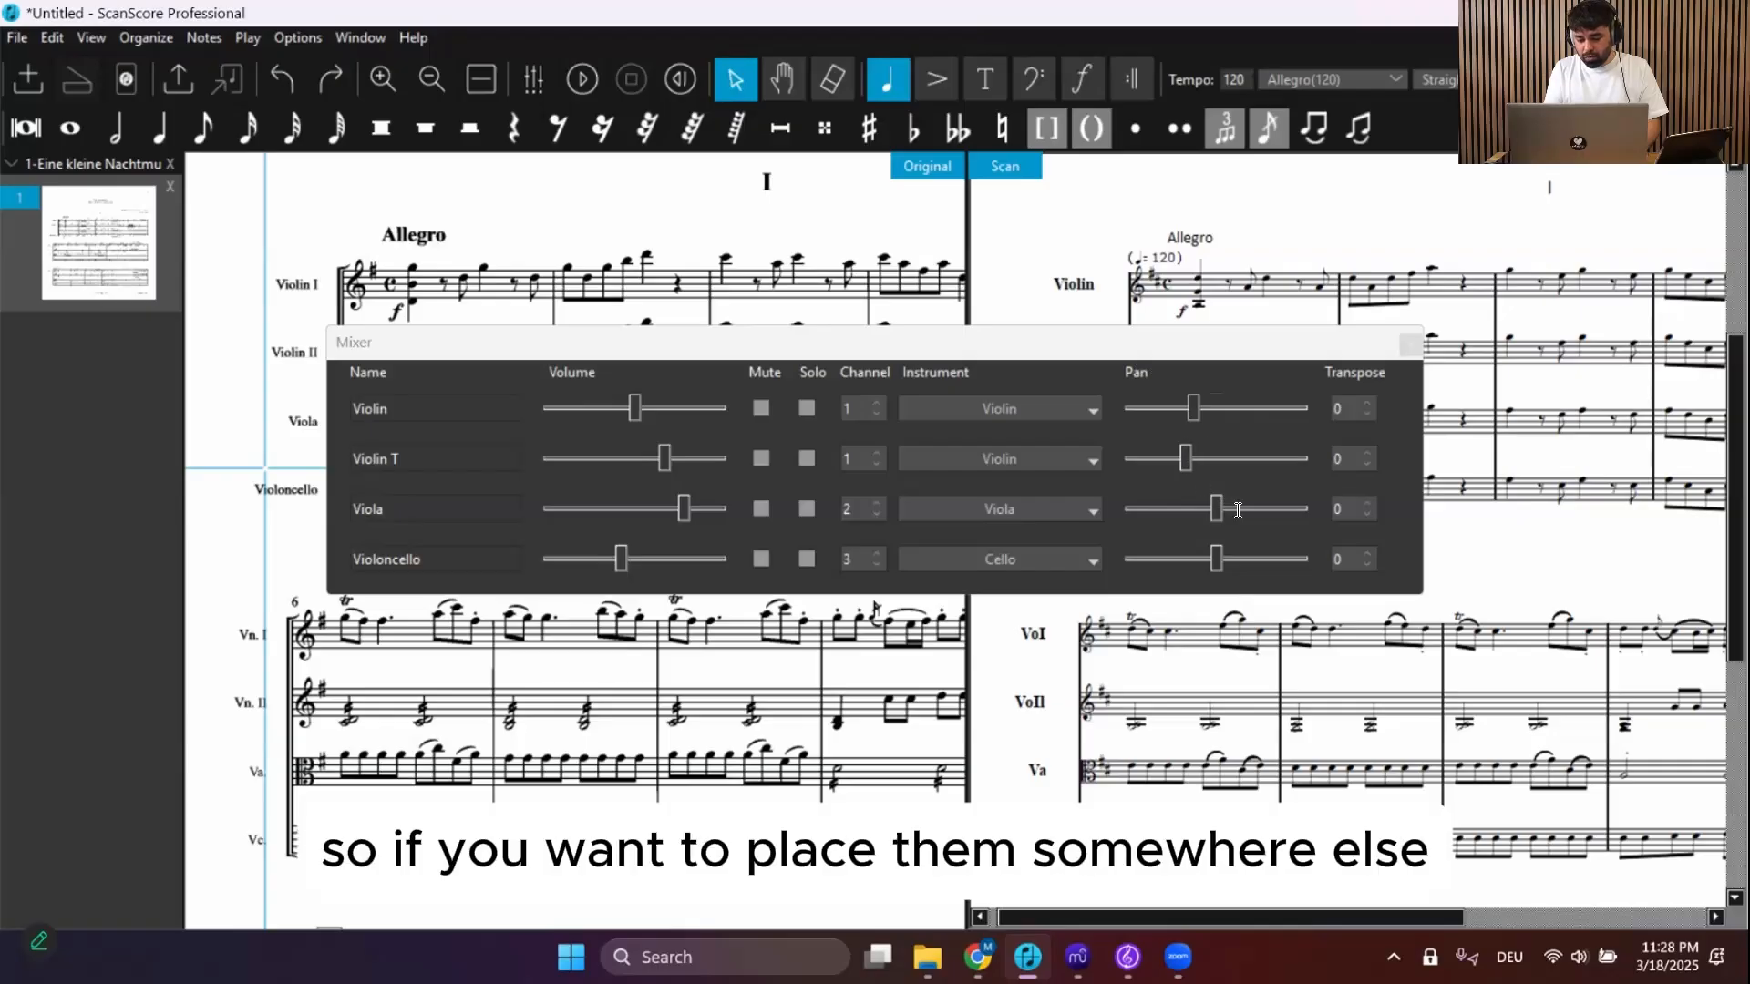
left_click(1237, 509)
left_click_drag(1250, 556, 1279, 558)
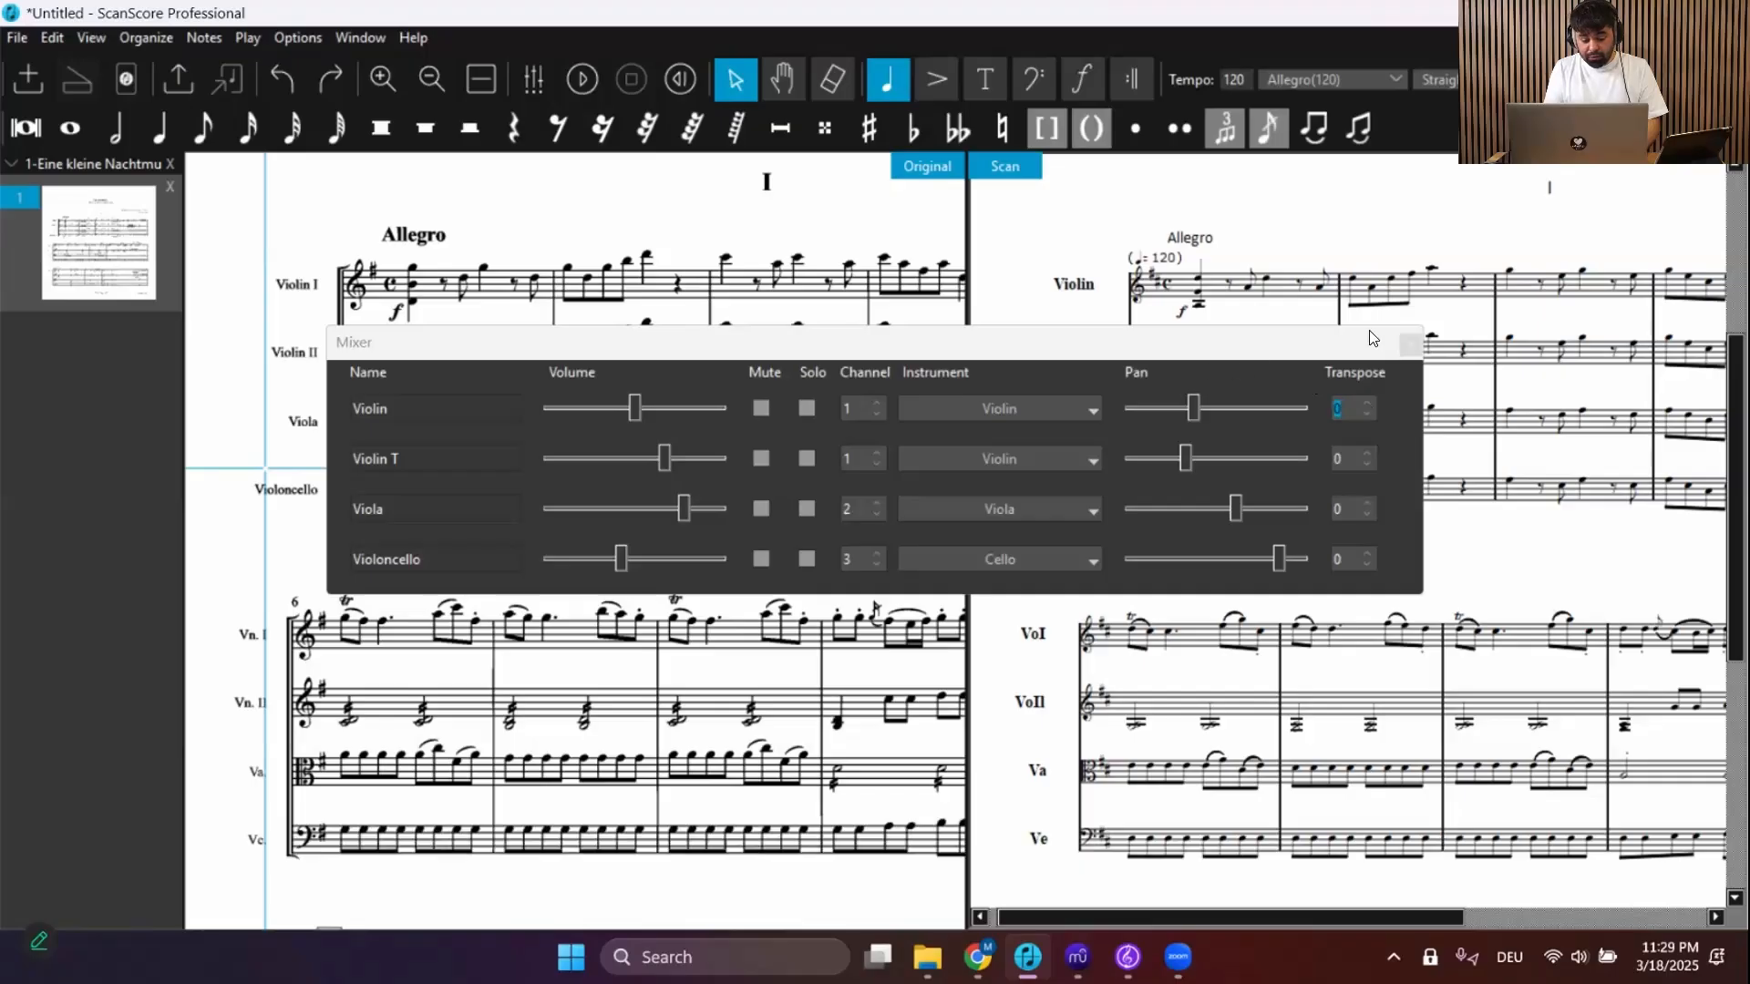
Close the Mixer and play back the score with the new mix
left_click(1410, 345)
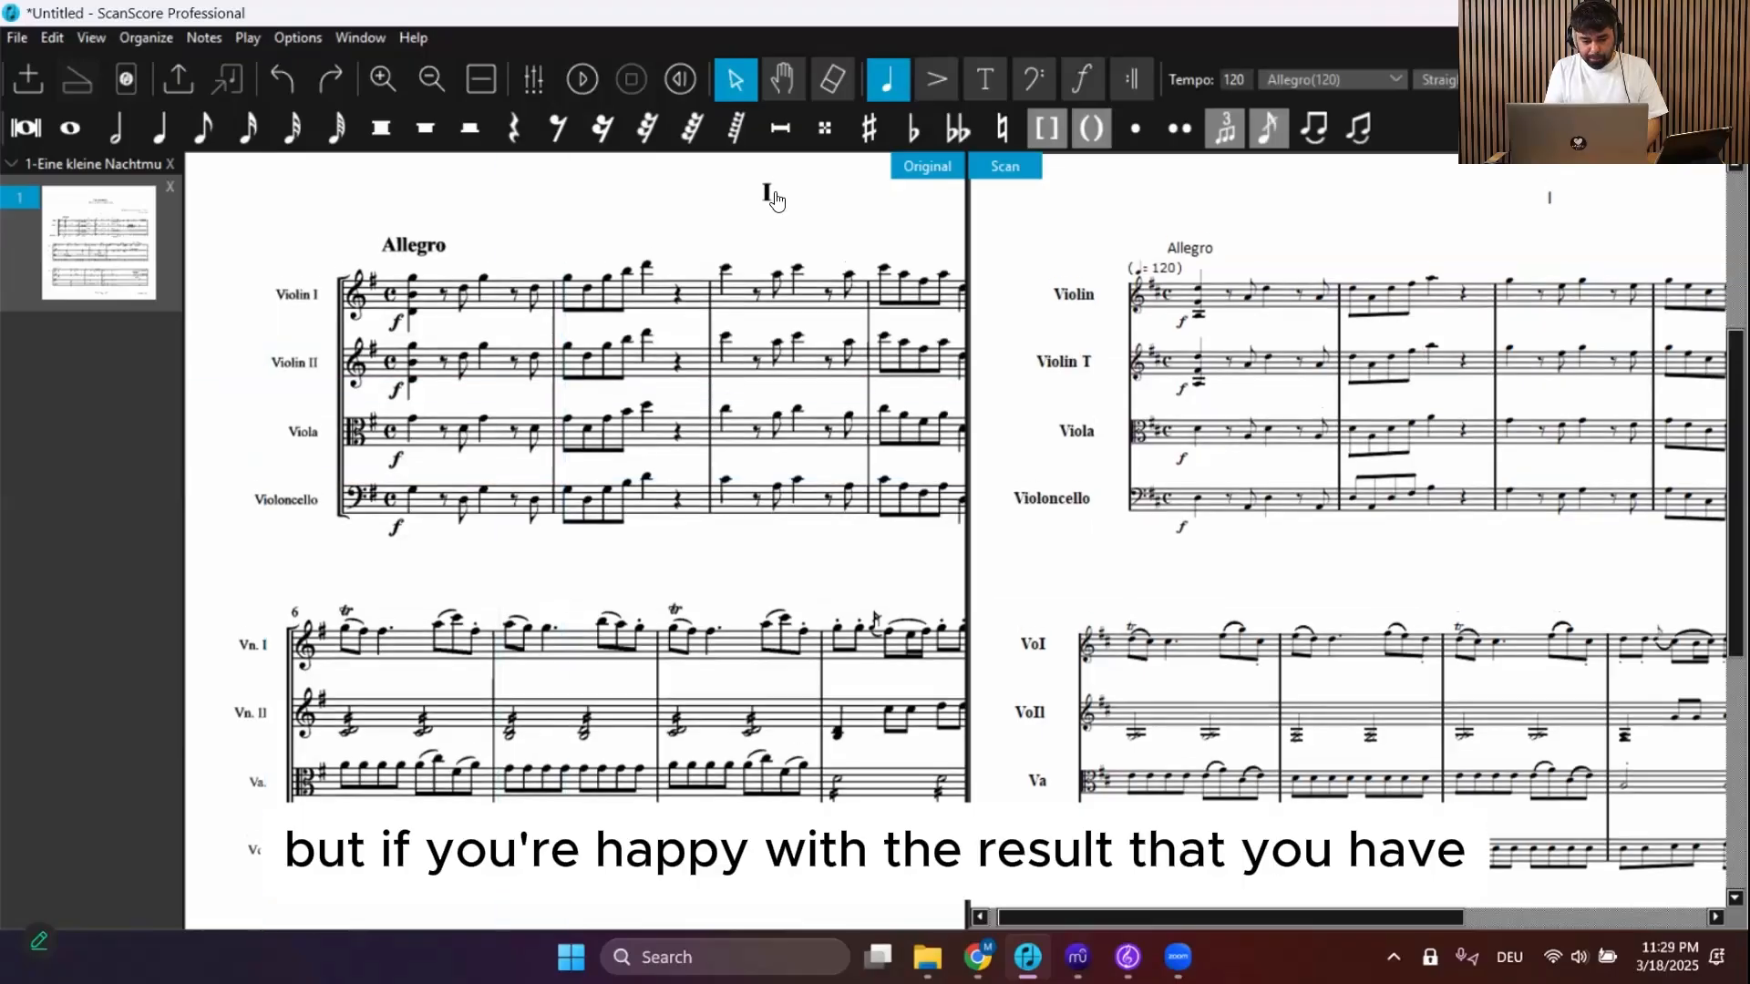
left_click(674, 81)
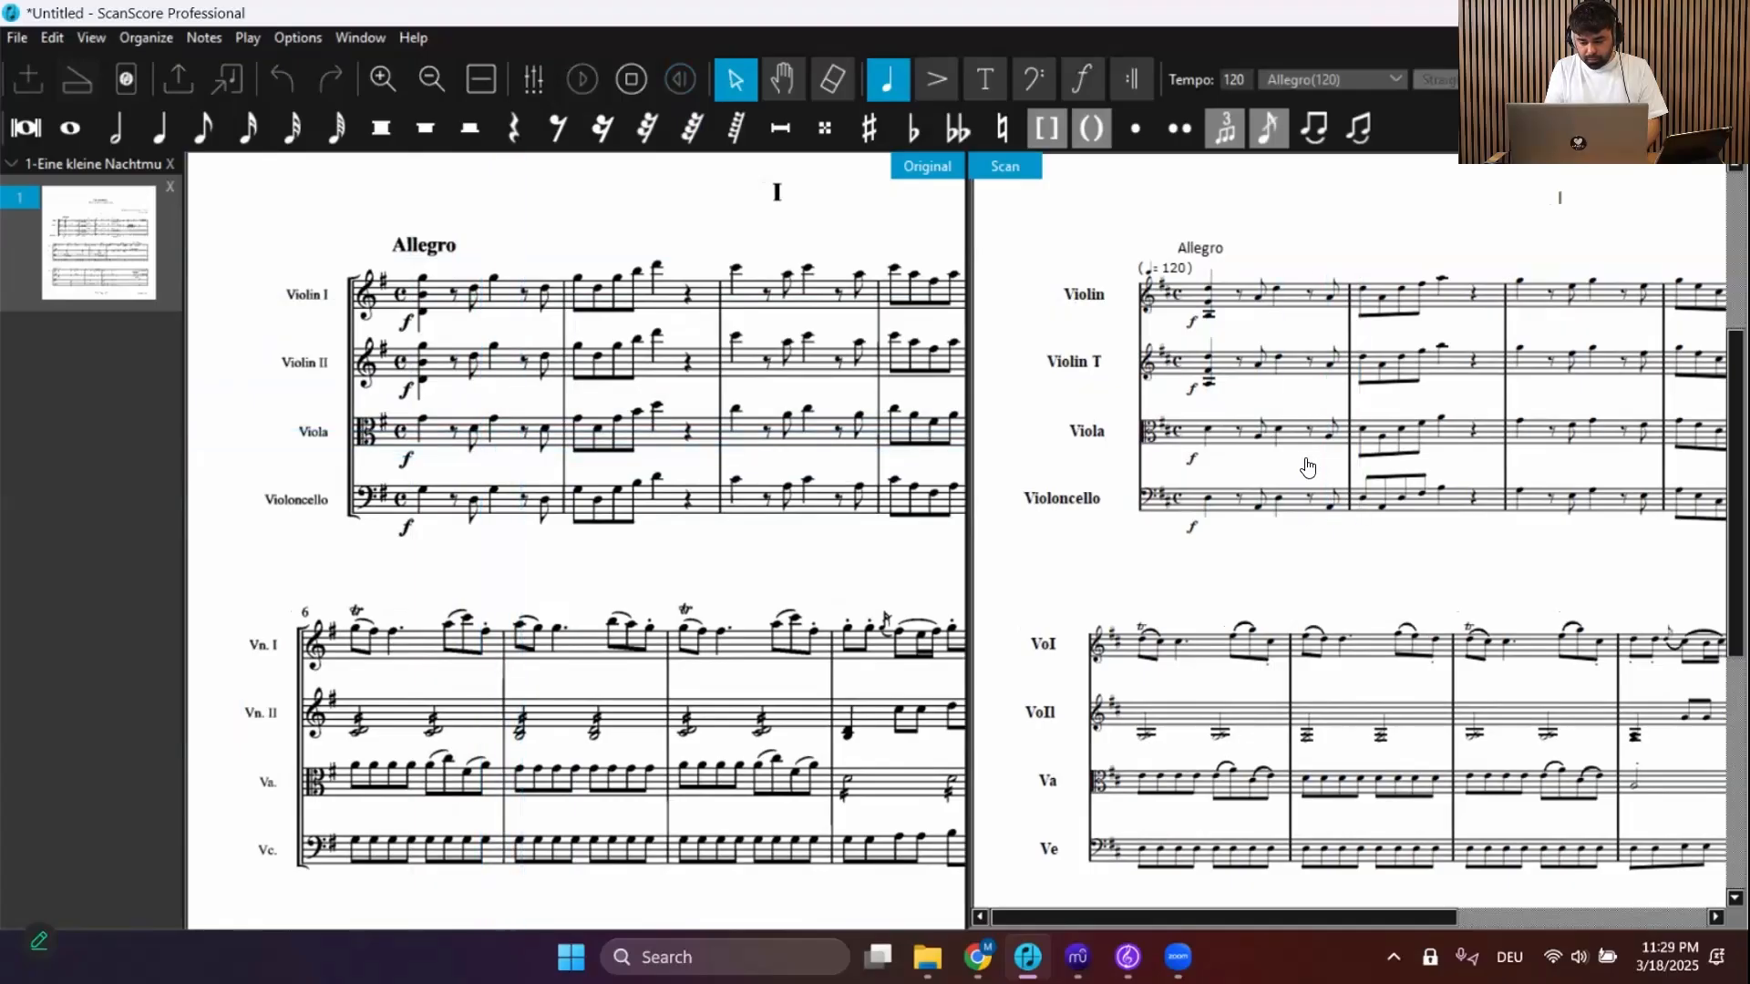
key("space")
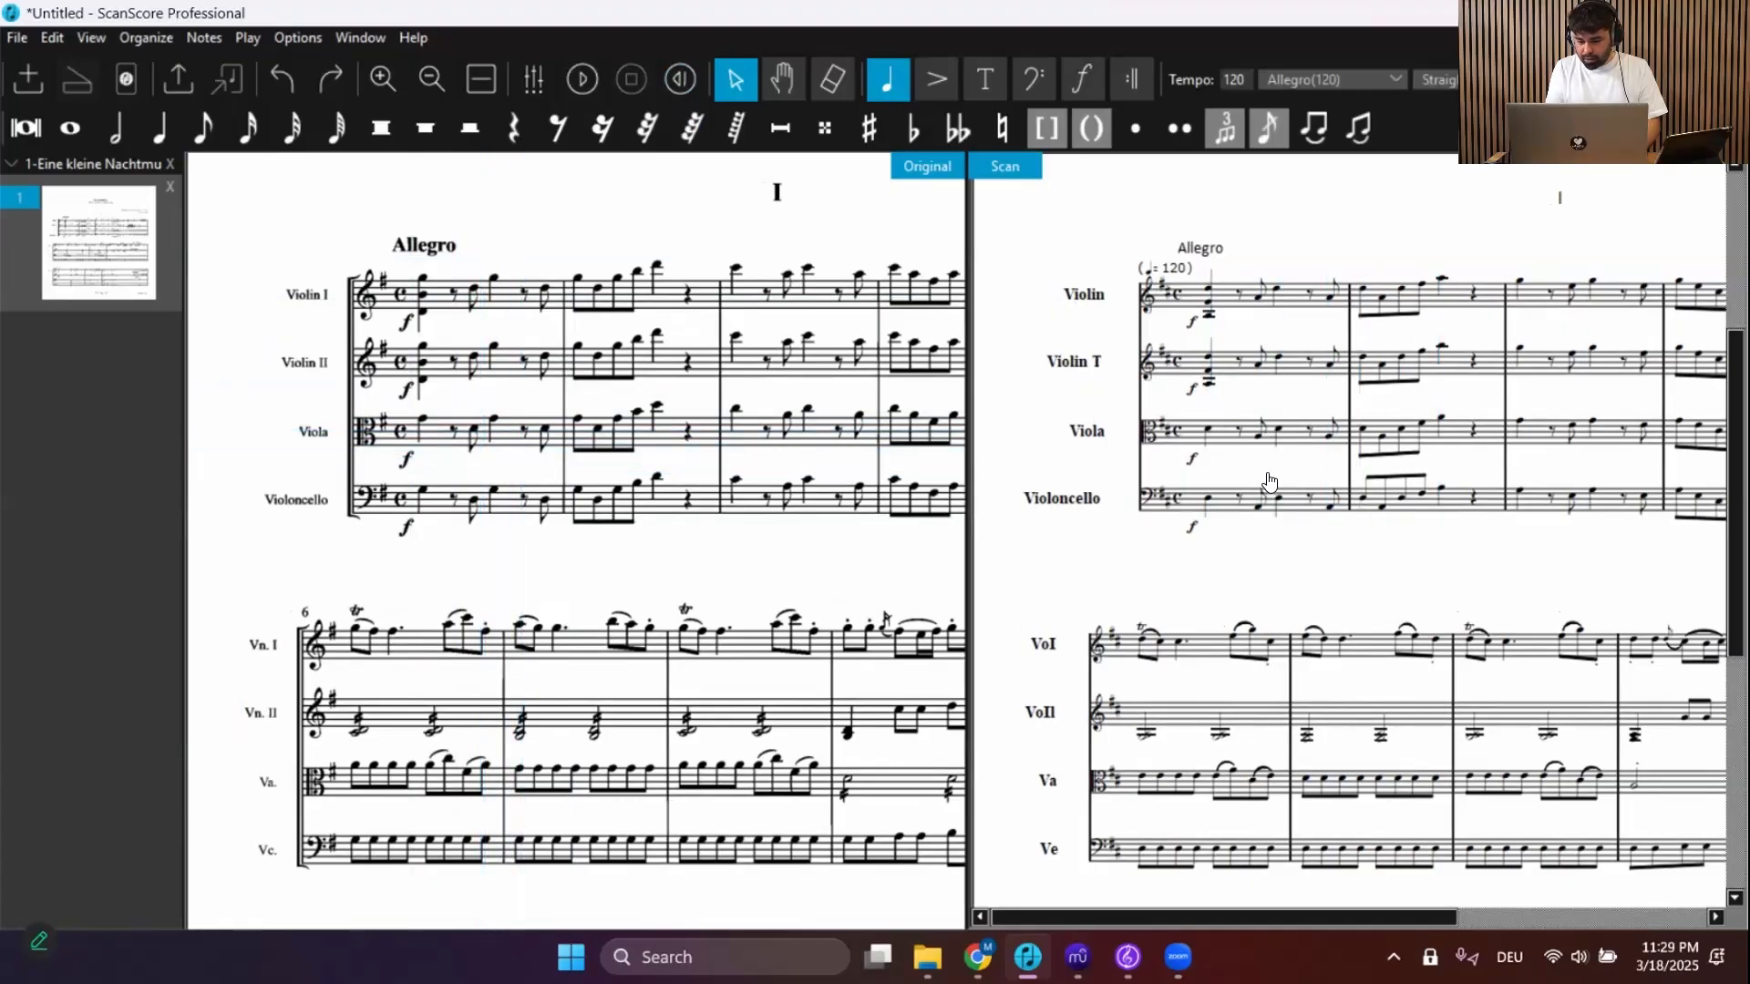
Export the score as an MP3 named Eine kleine Nachtmusik in the ScanScore Webinar folder
left_click(18, 38)
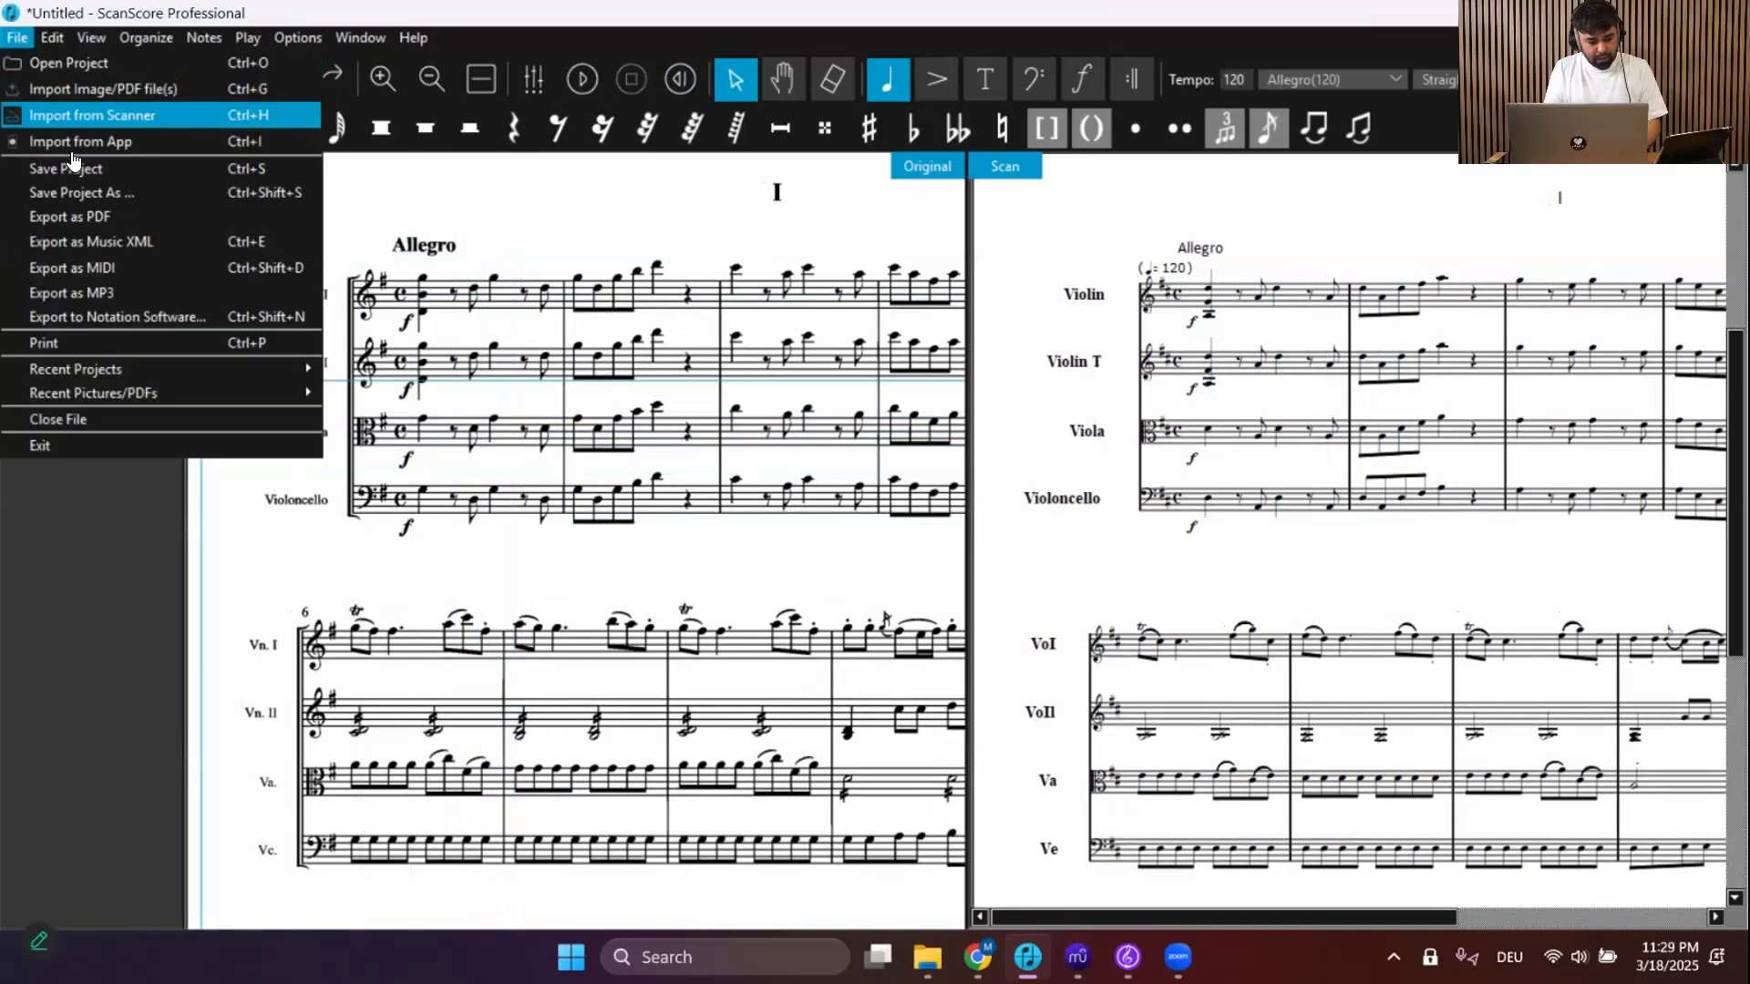
left_click(64, 298)
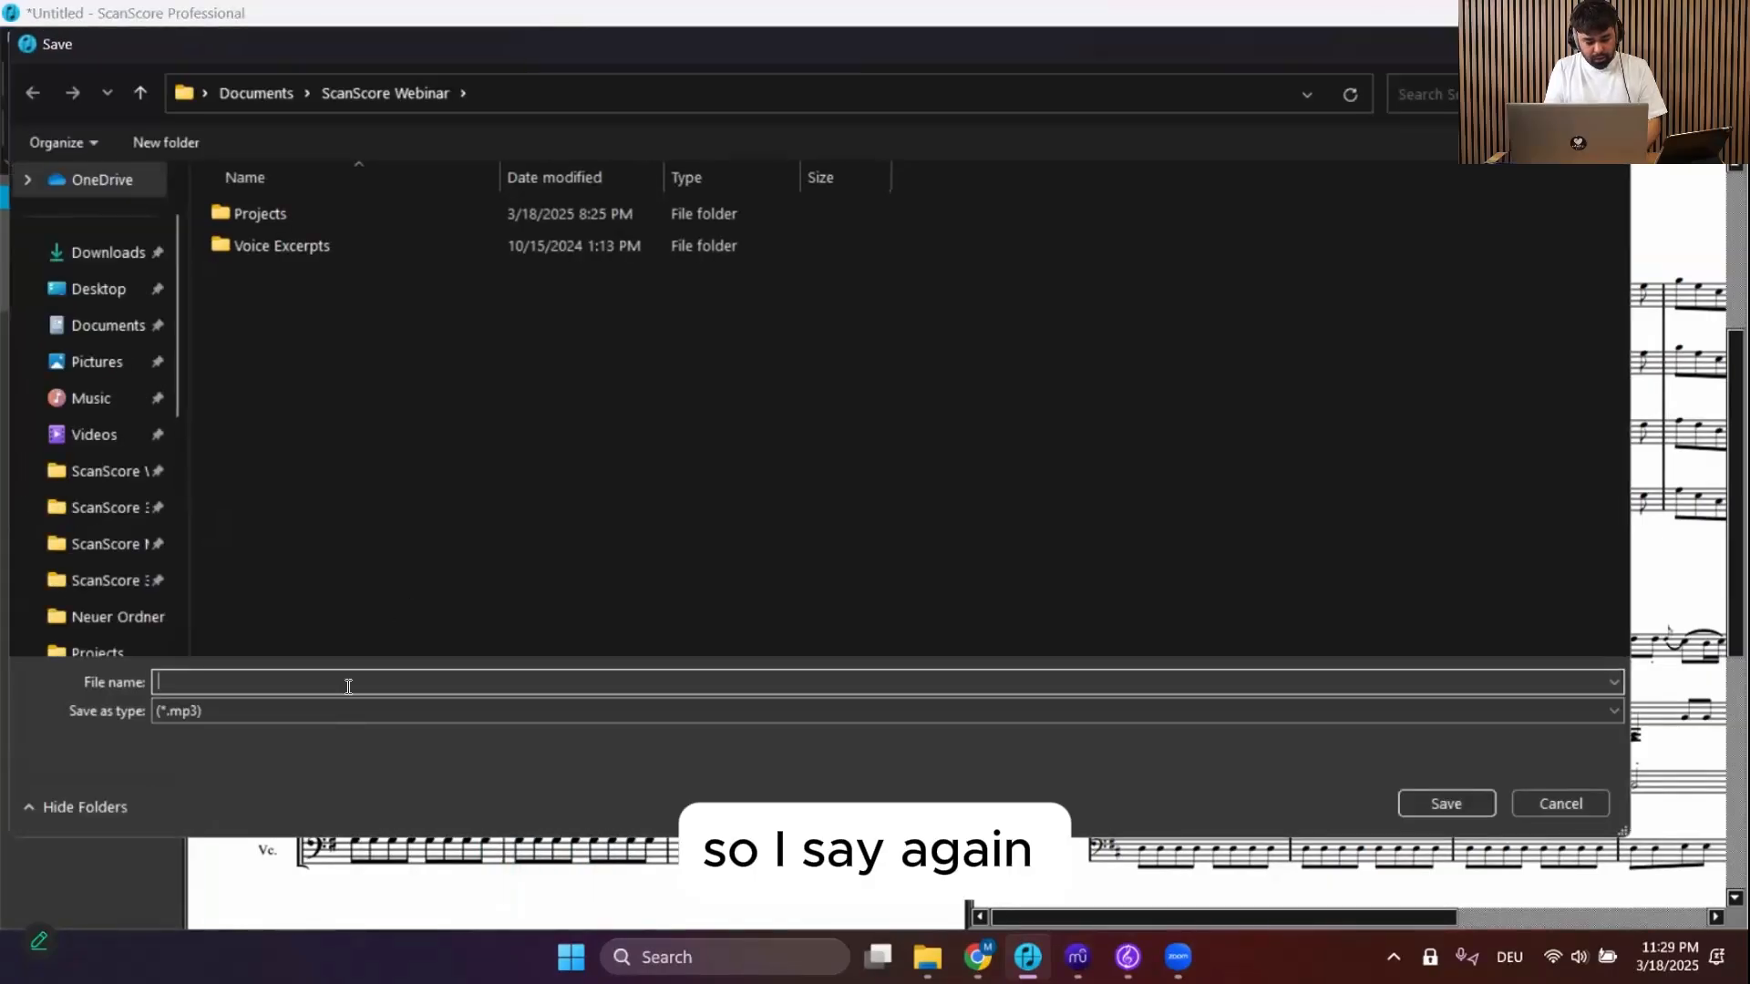
type("Eine ")
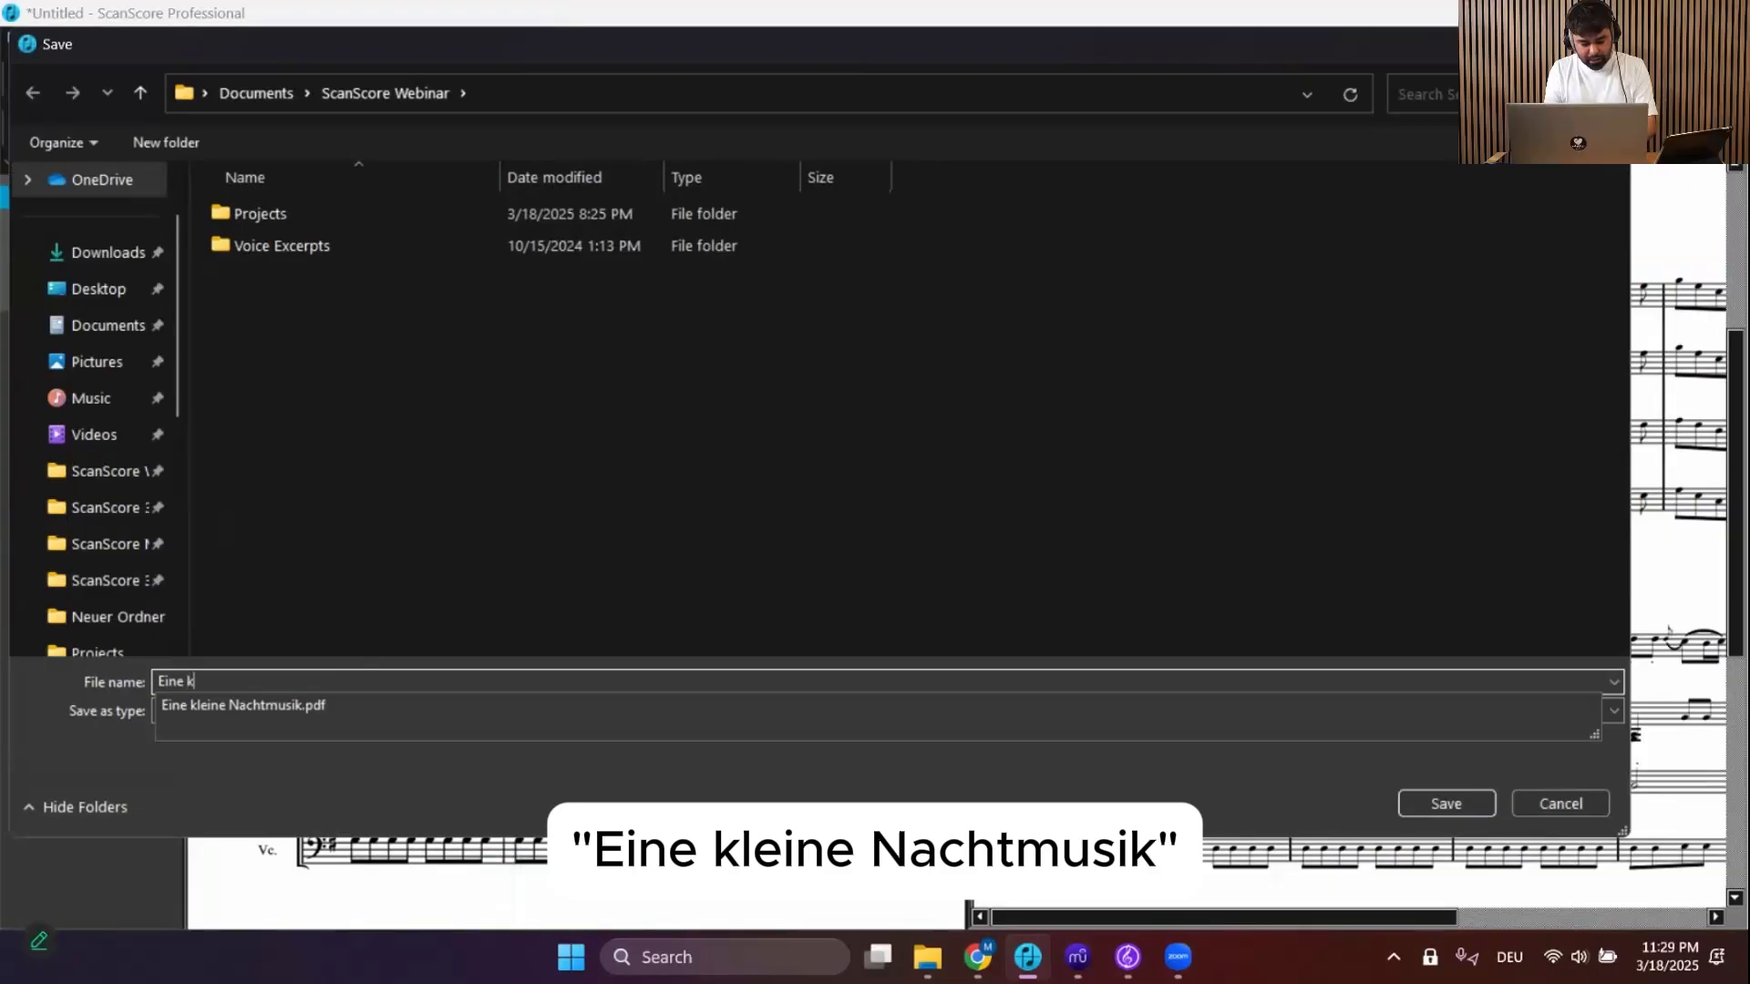
type("kleine Nachtmusk")
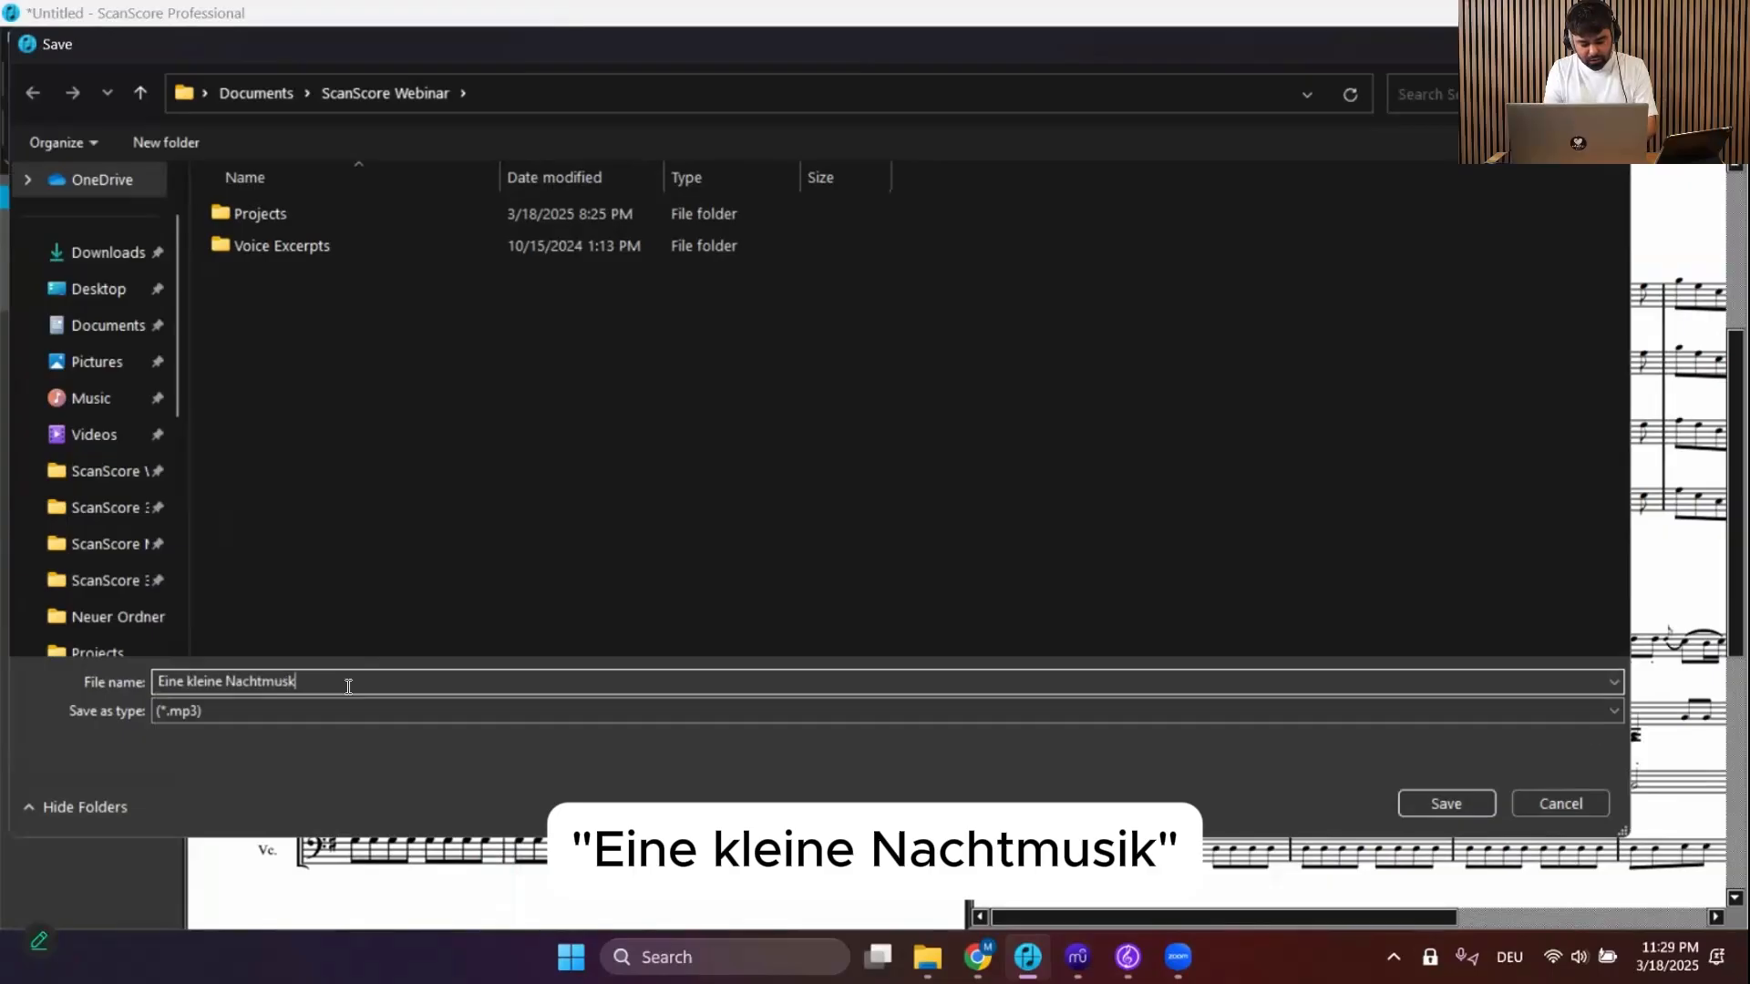
key("BackSpace")
type("ik")
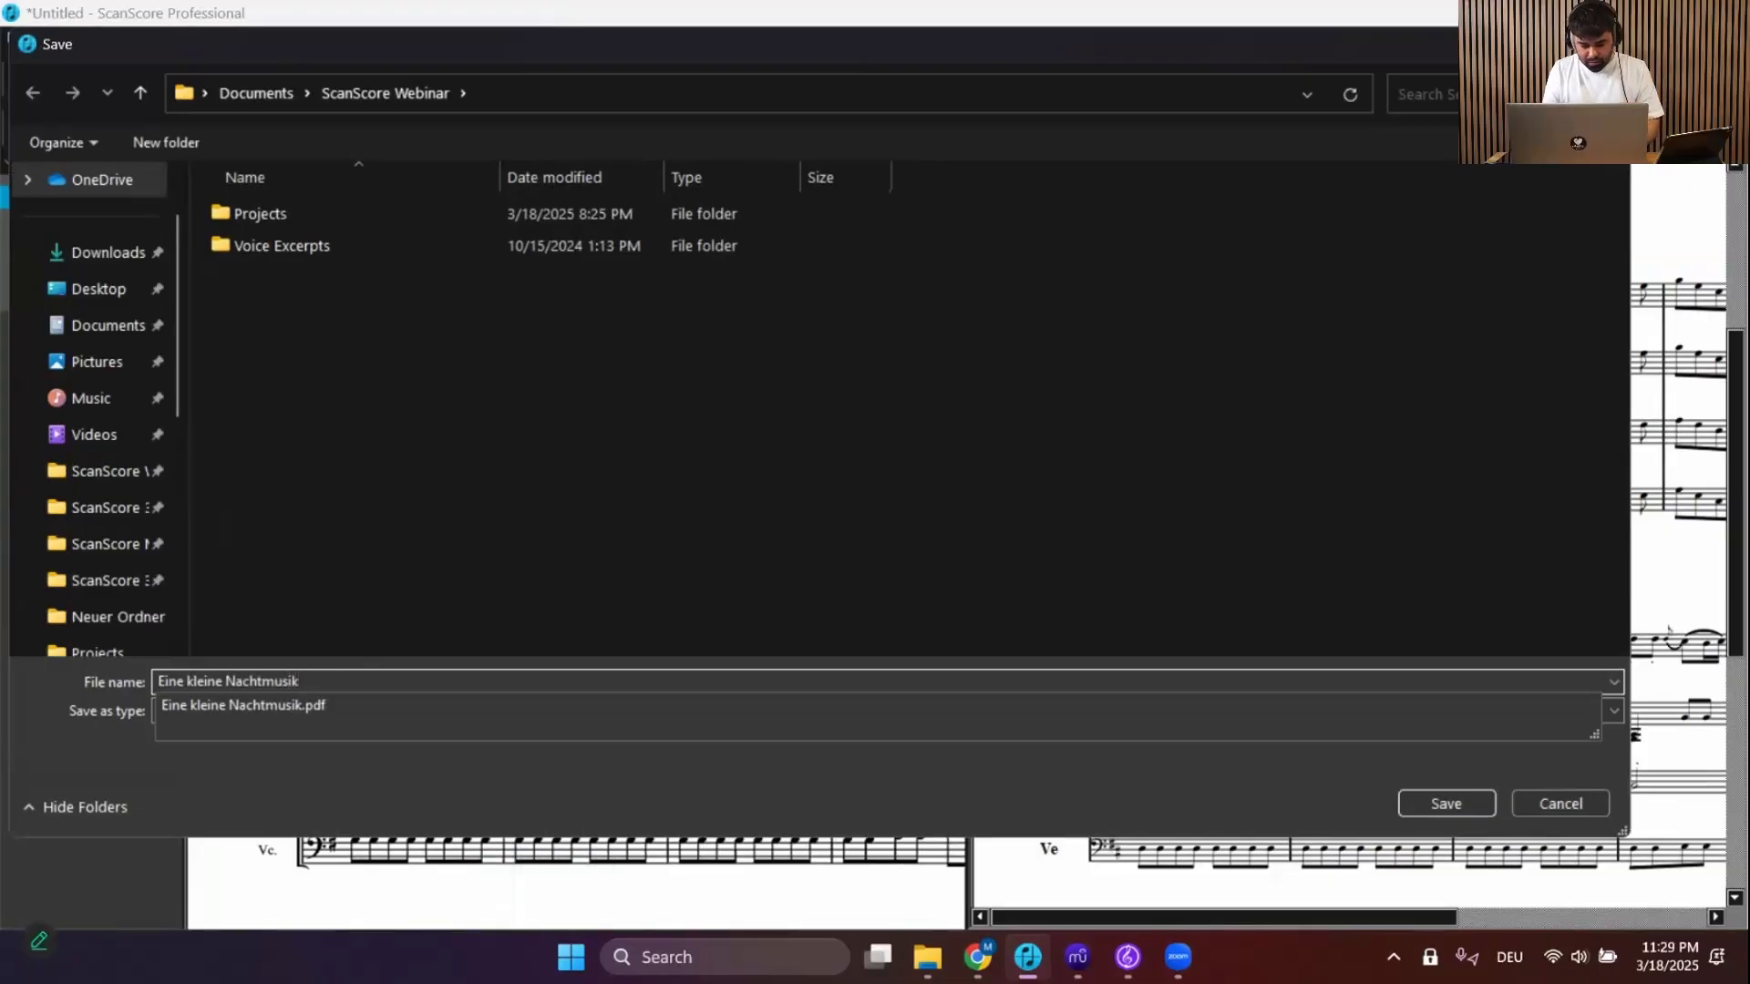
key("Return")
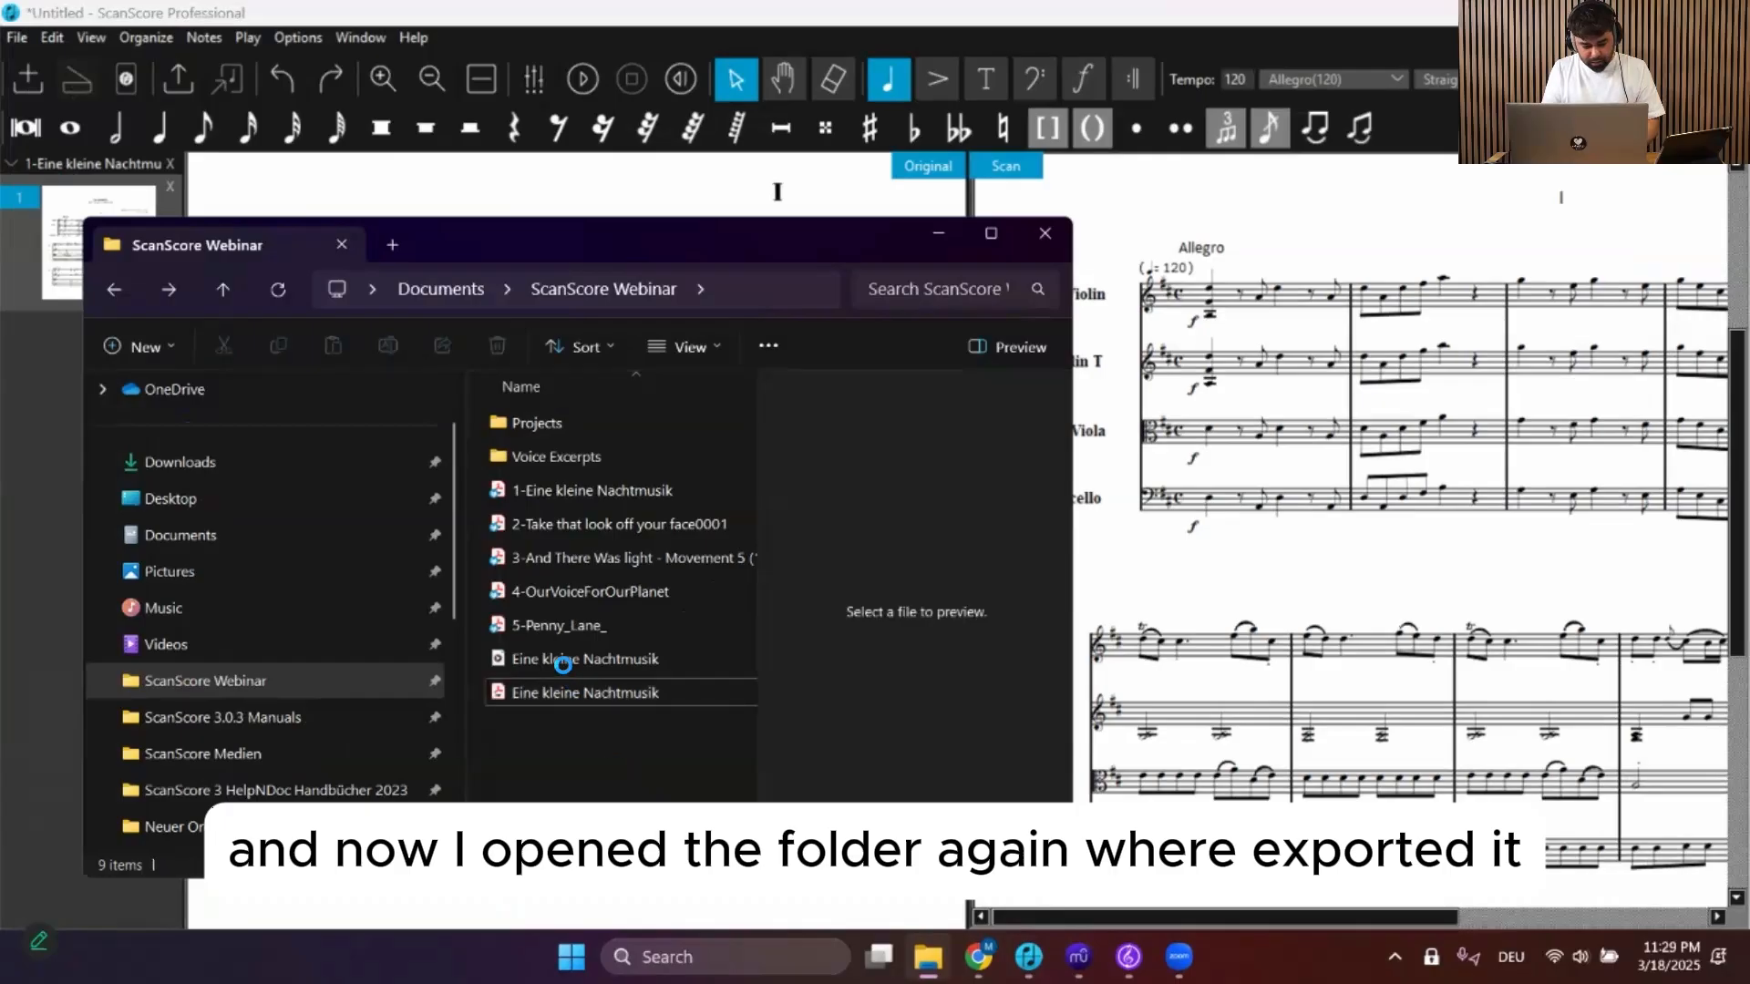
Play the exported Eine kleine Nachtmusik MP3 from File Explorer, then pause it and minimize Explorer
double_click(558, 664)
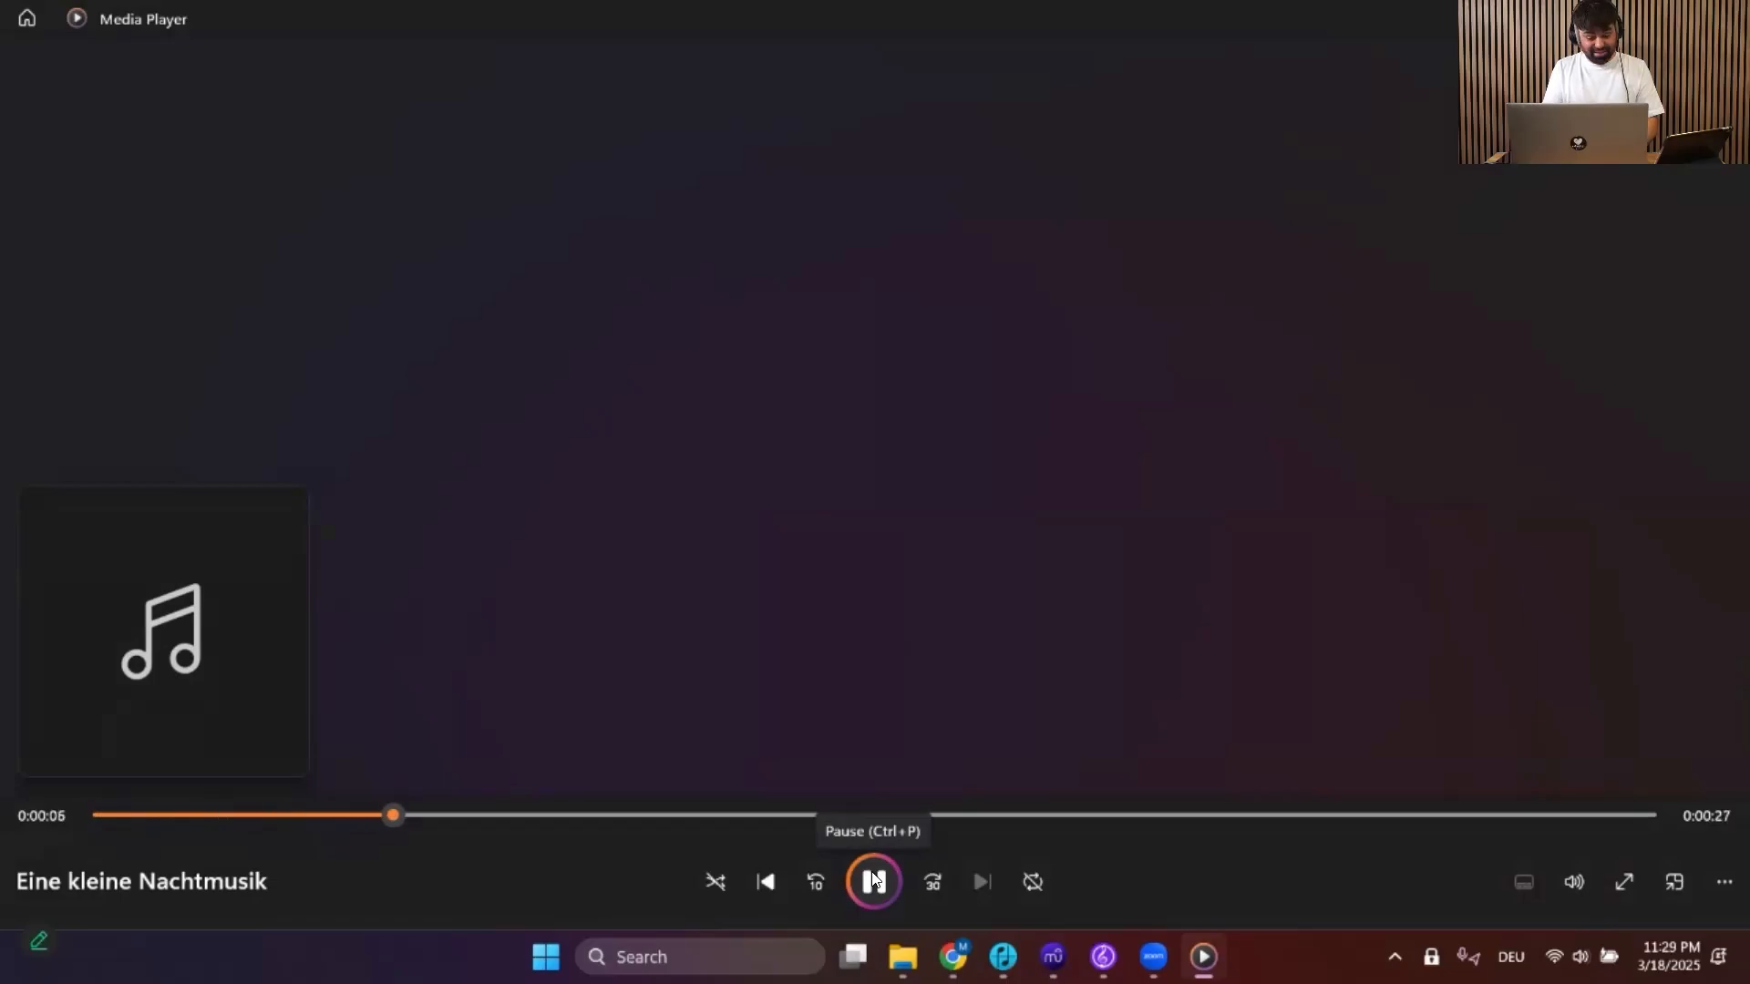
left_click(873, 880)
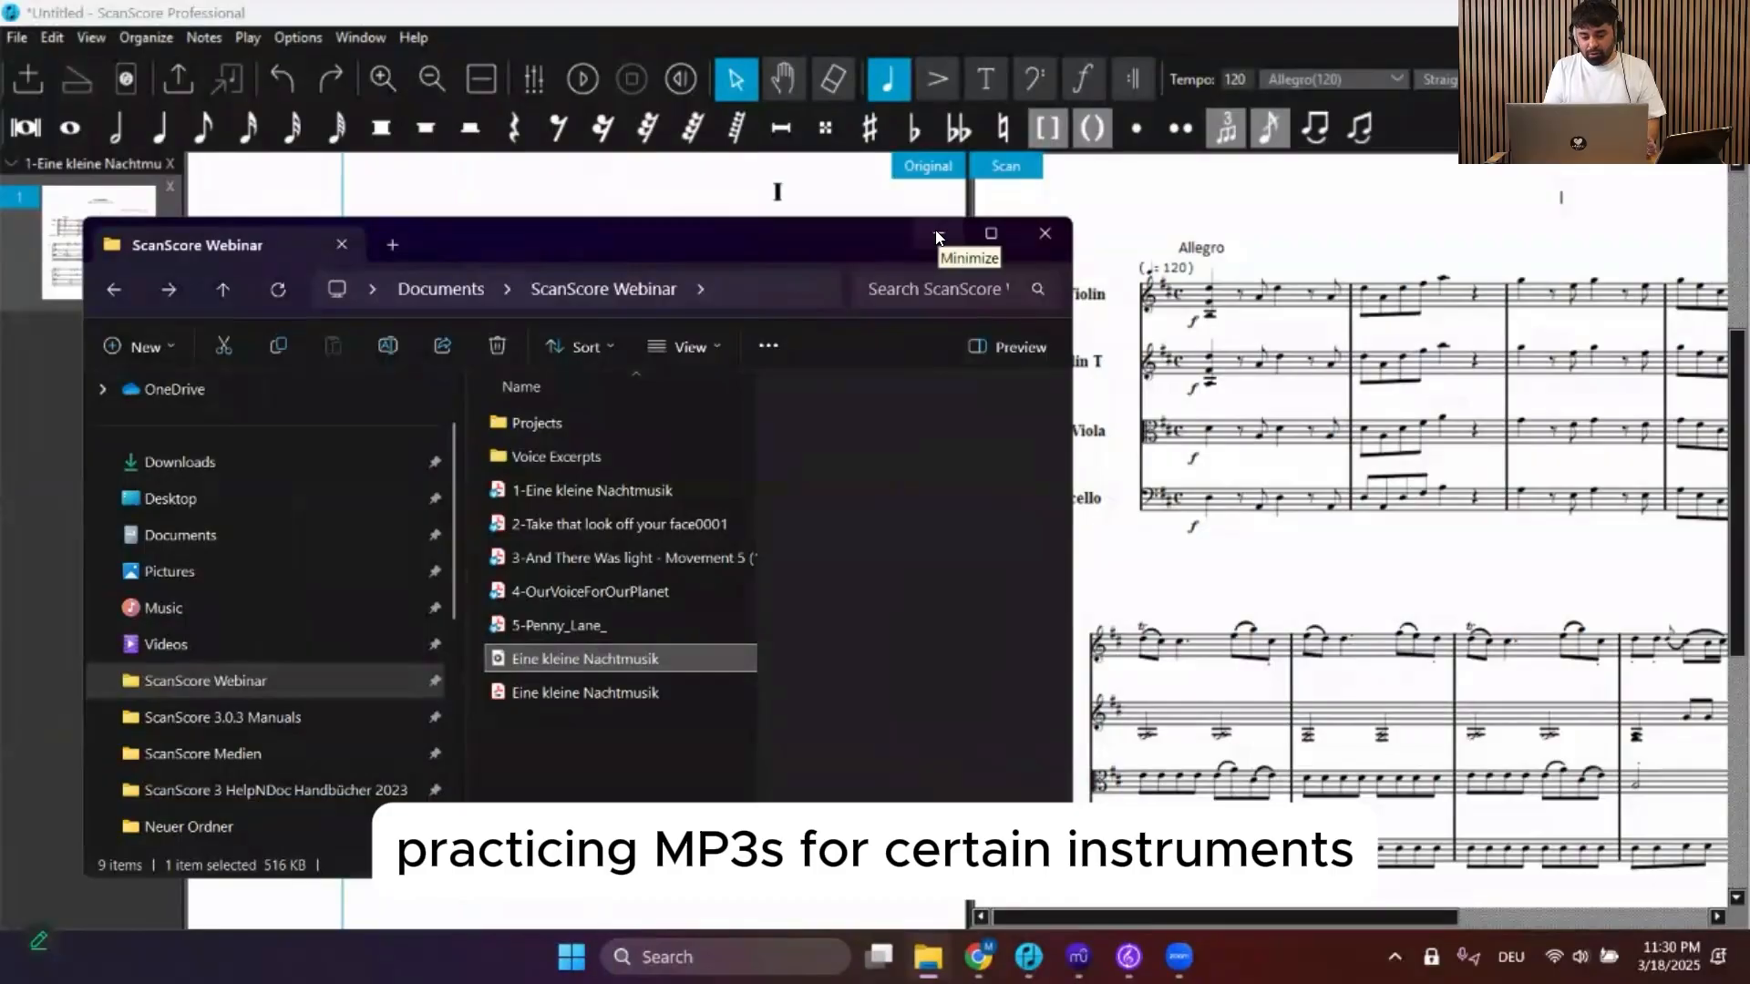
left_click(936, 237)
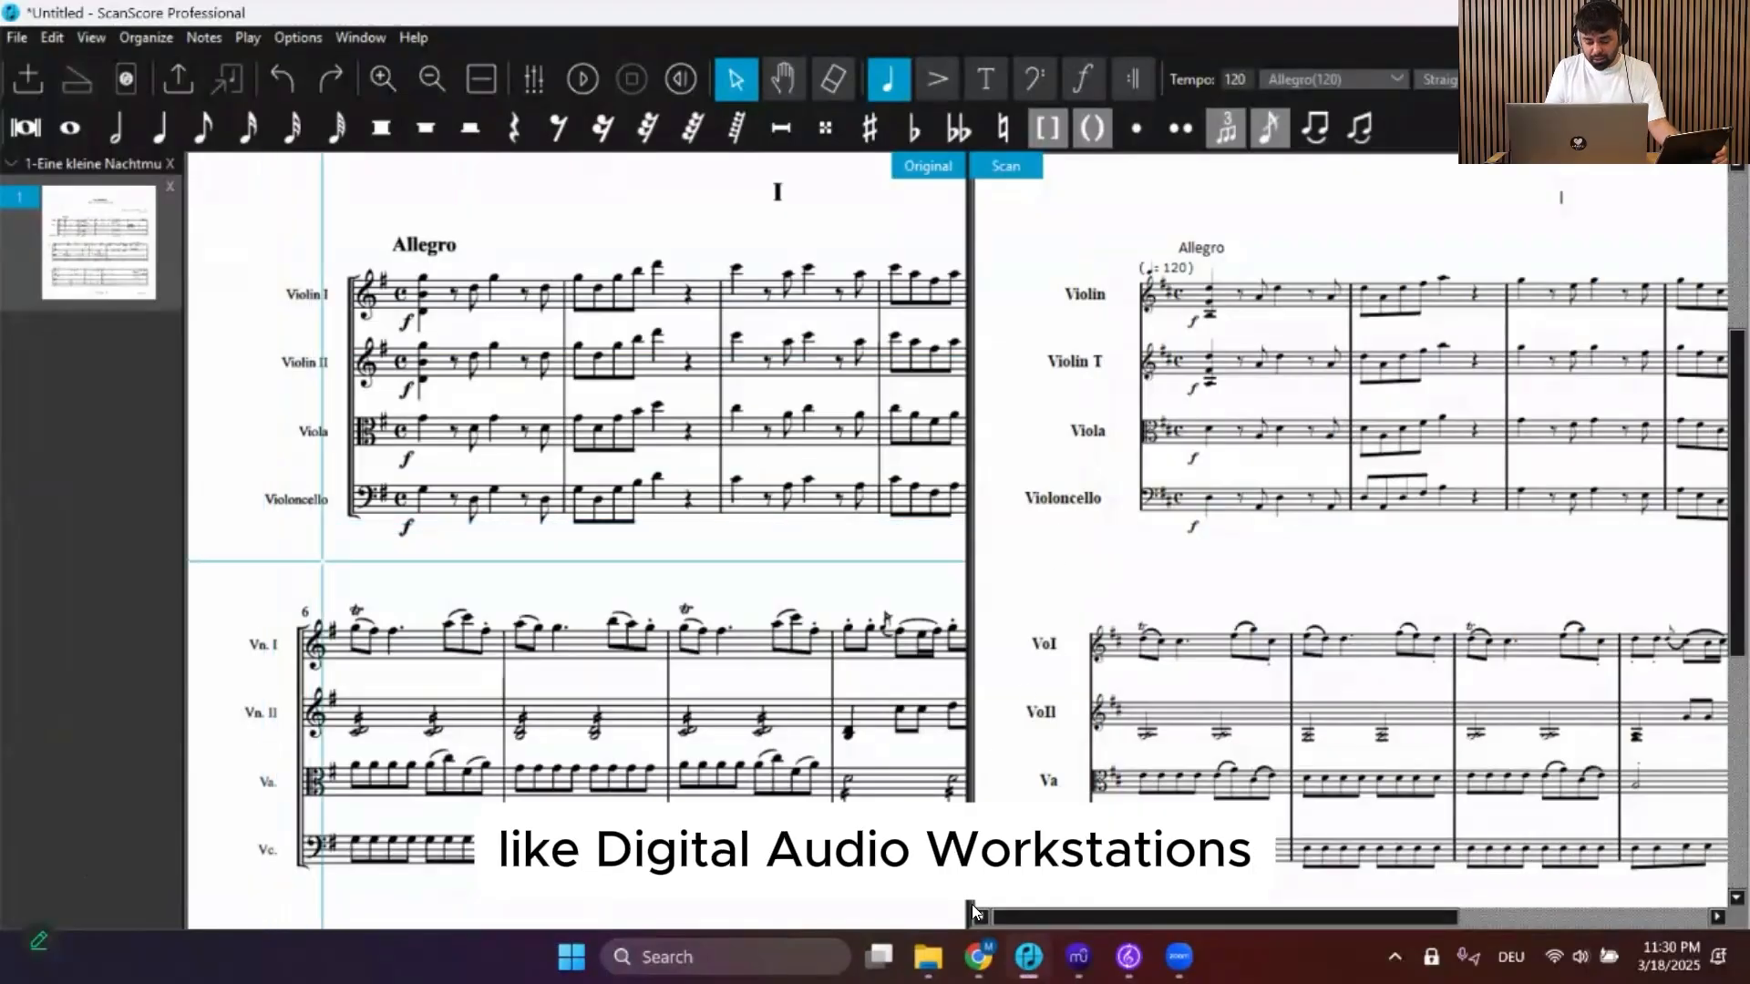
Switch to the browser and play the How To Convert Sheet Music To MIDI YouTube video
mouse_move(978, 956)
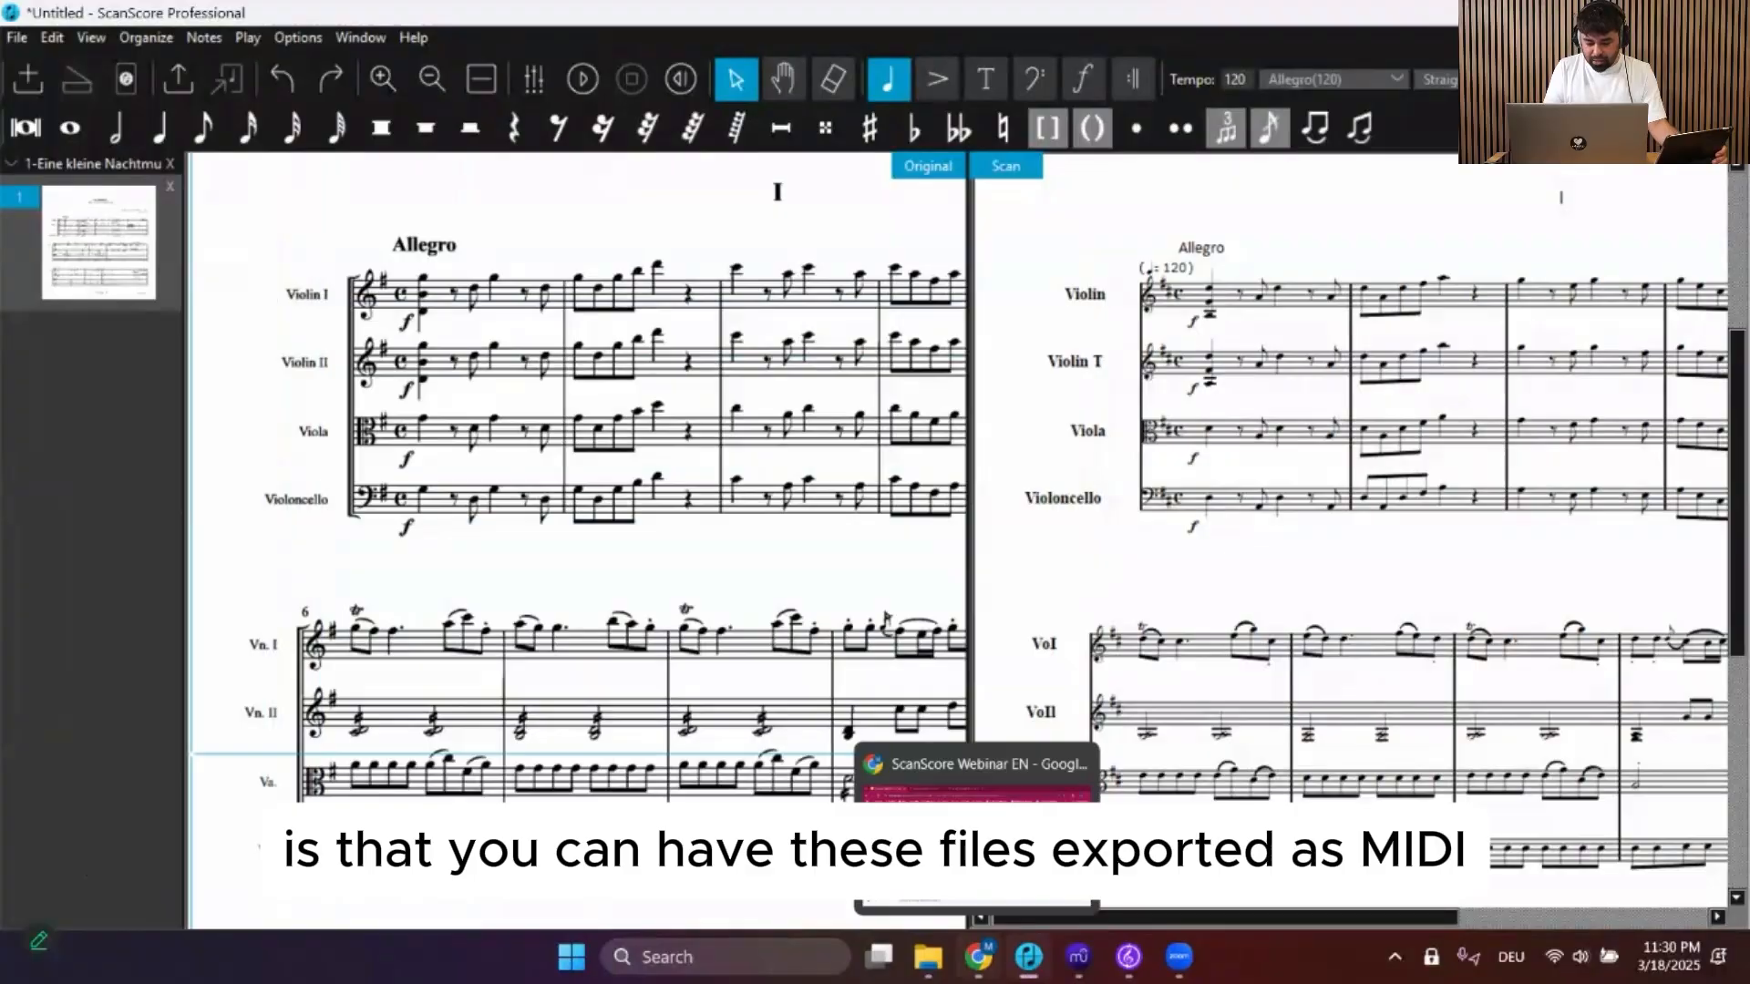
left_click(976, 784)
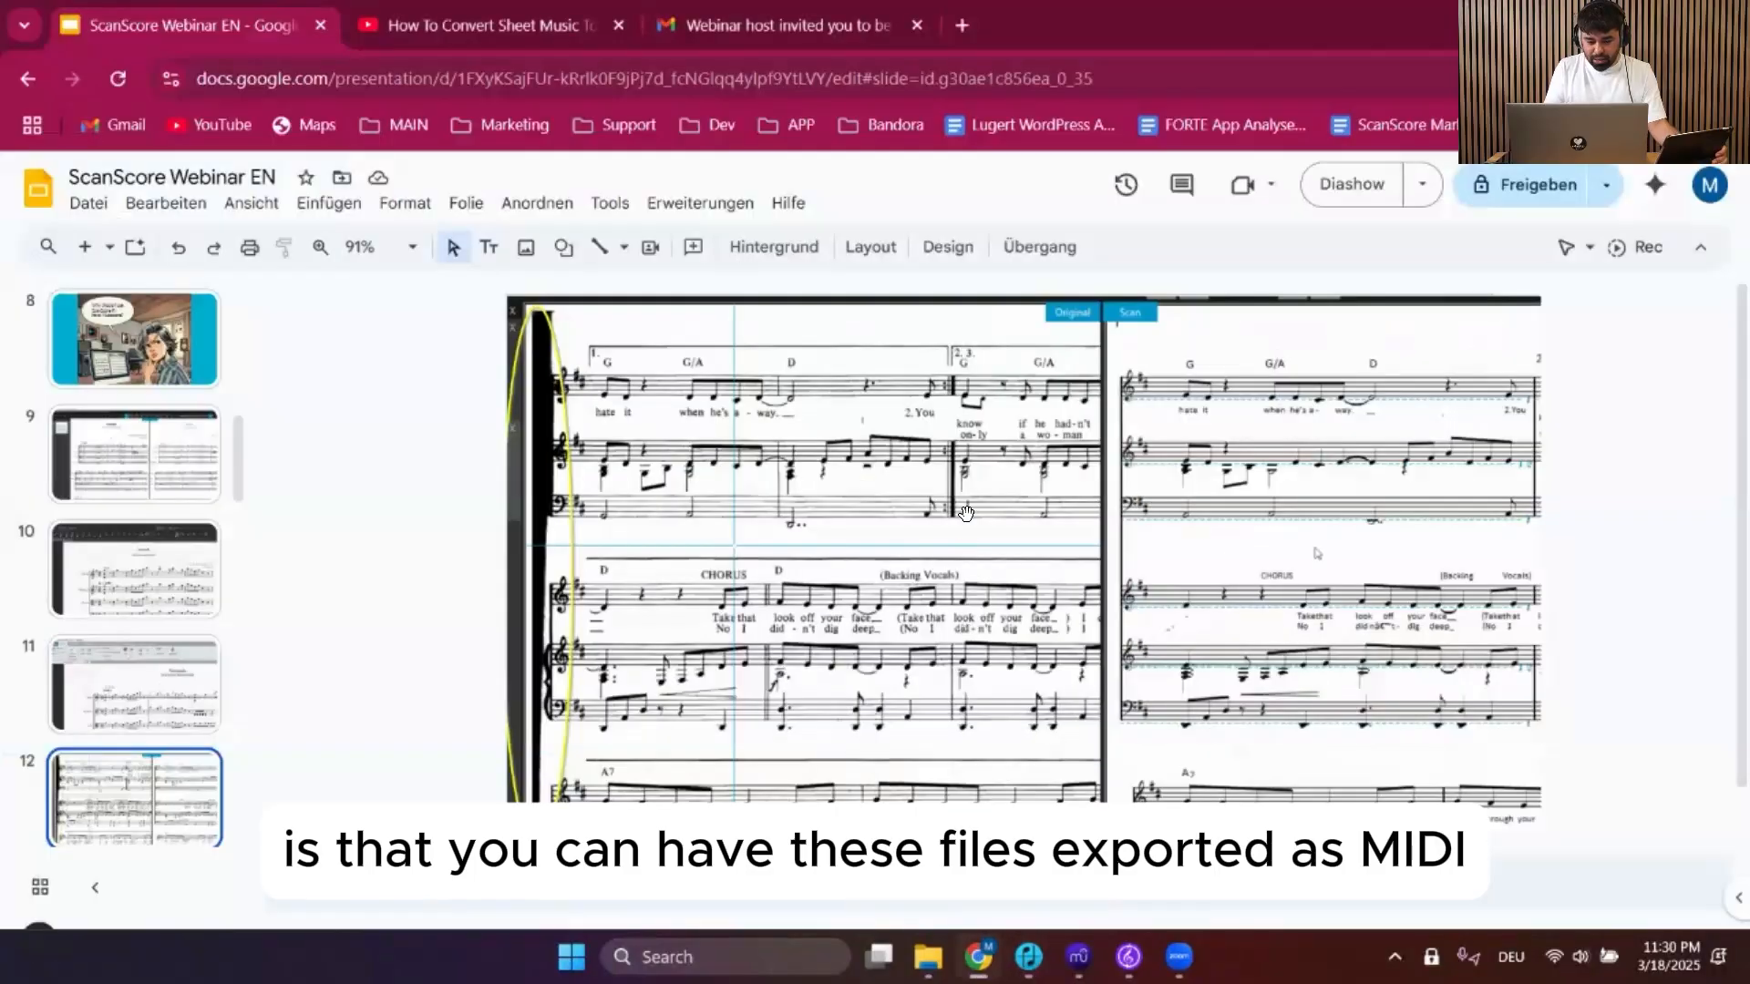
left_click(492, 22)
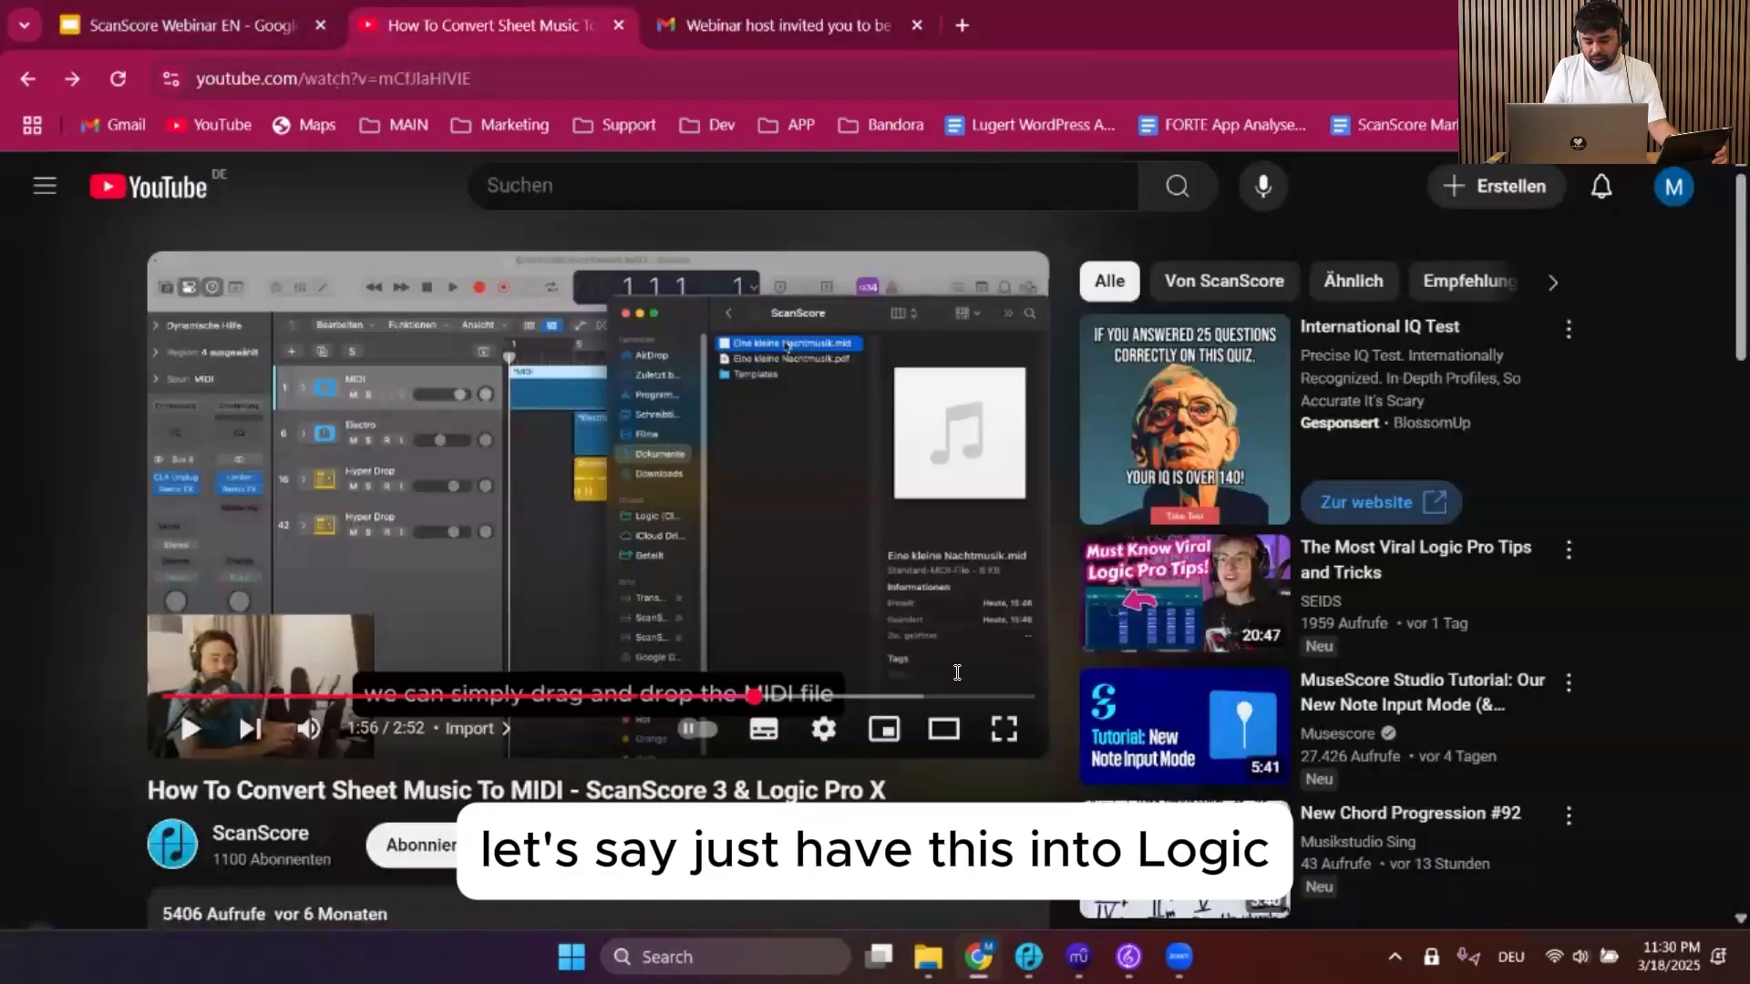
left_click(1003, 729)
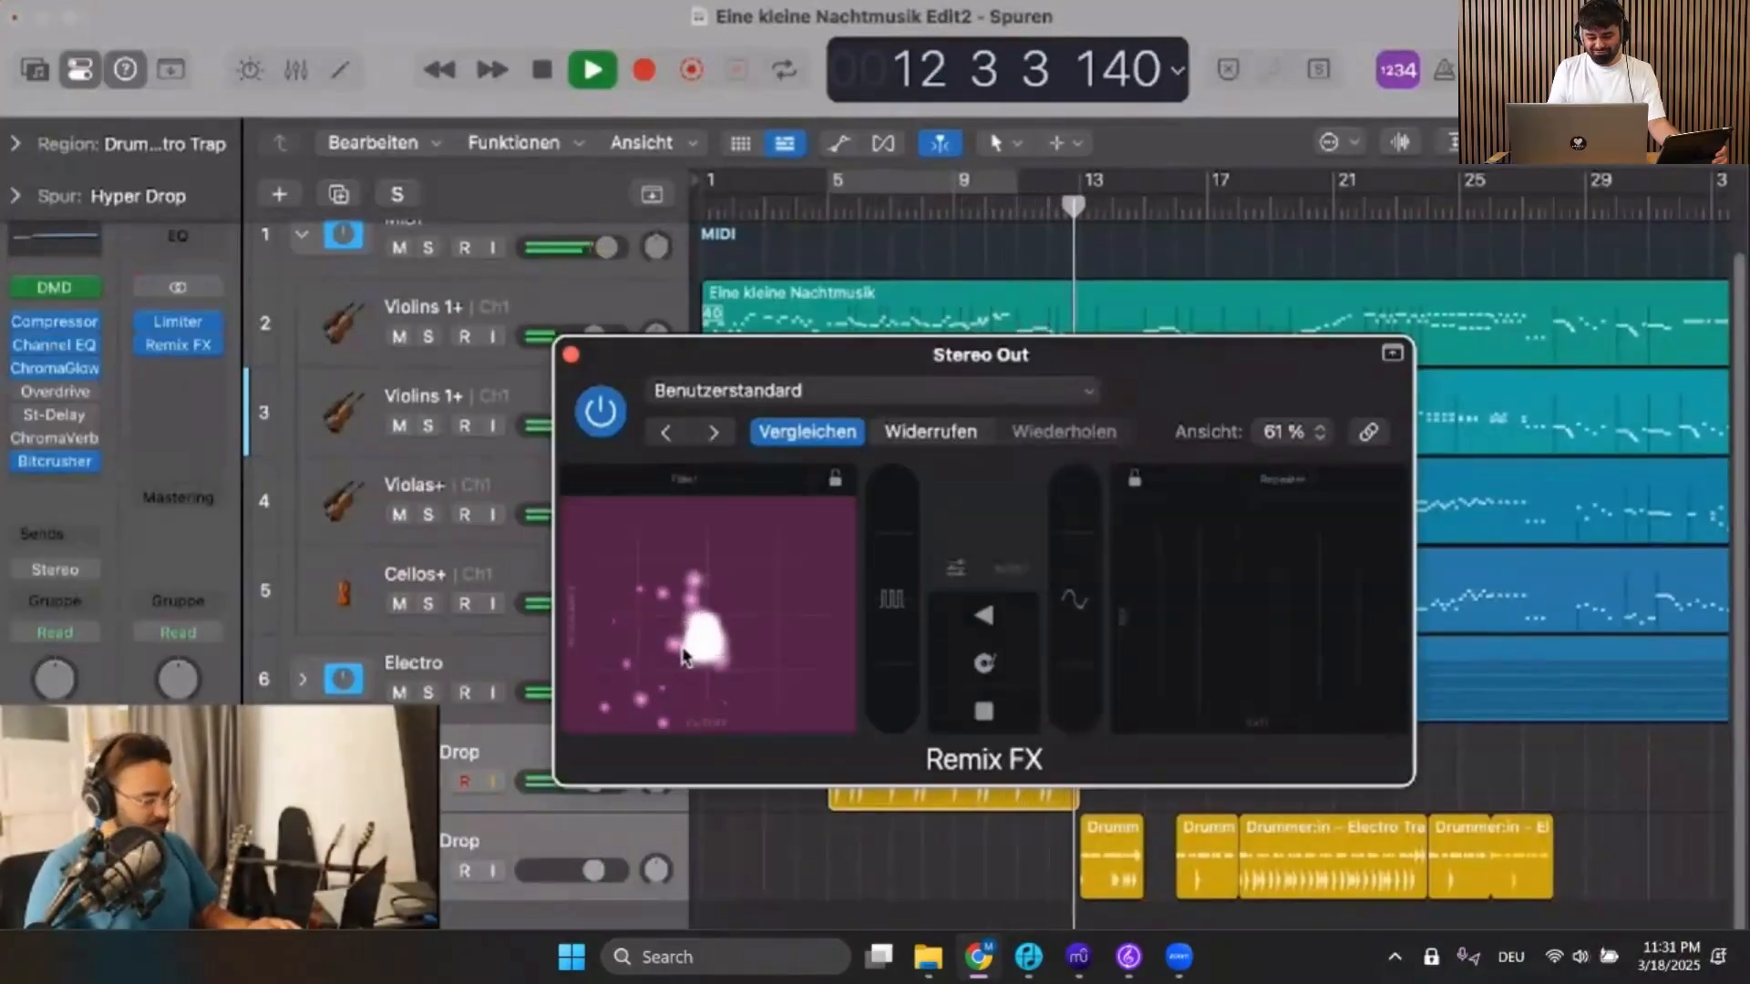
key("space")
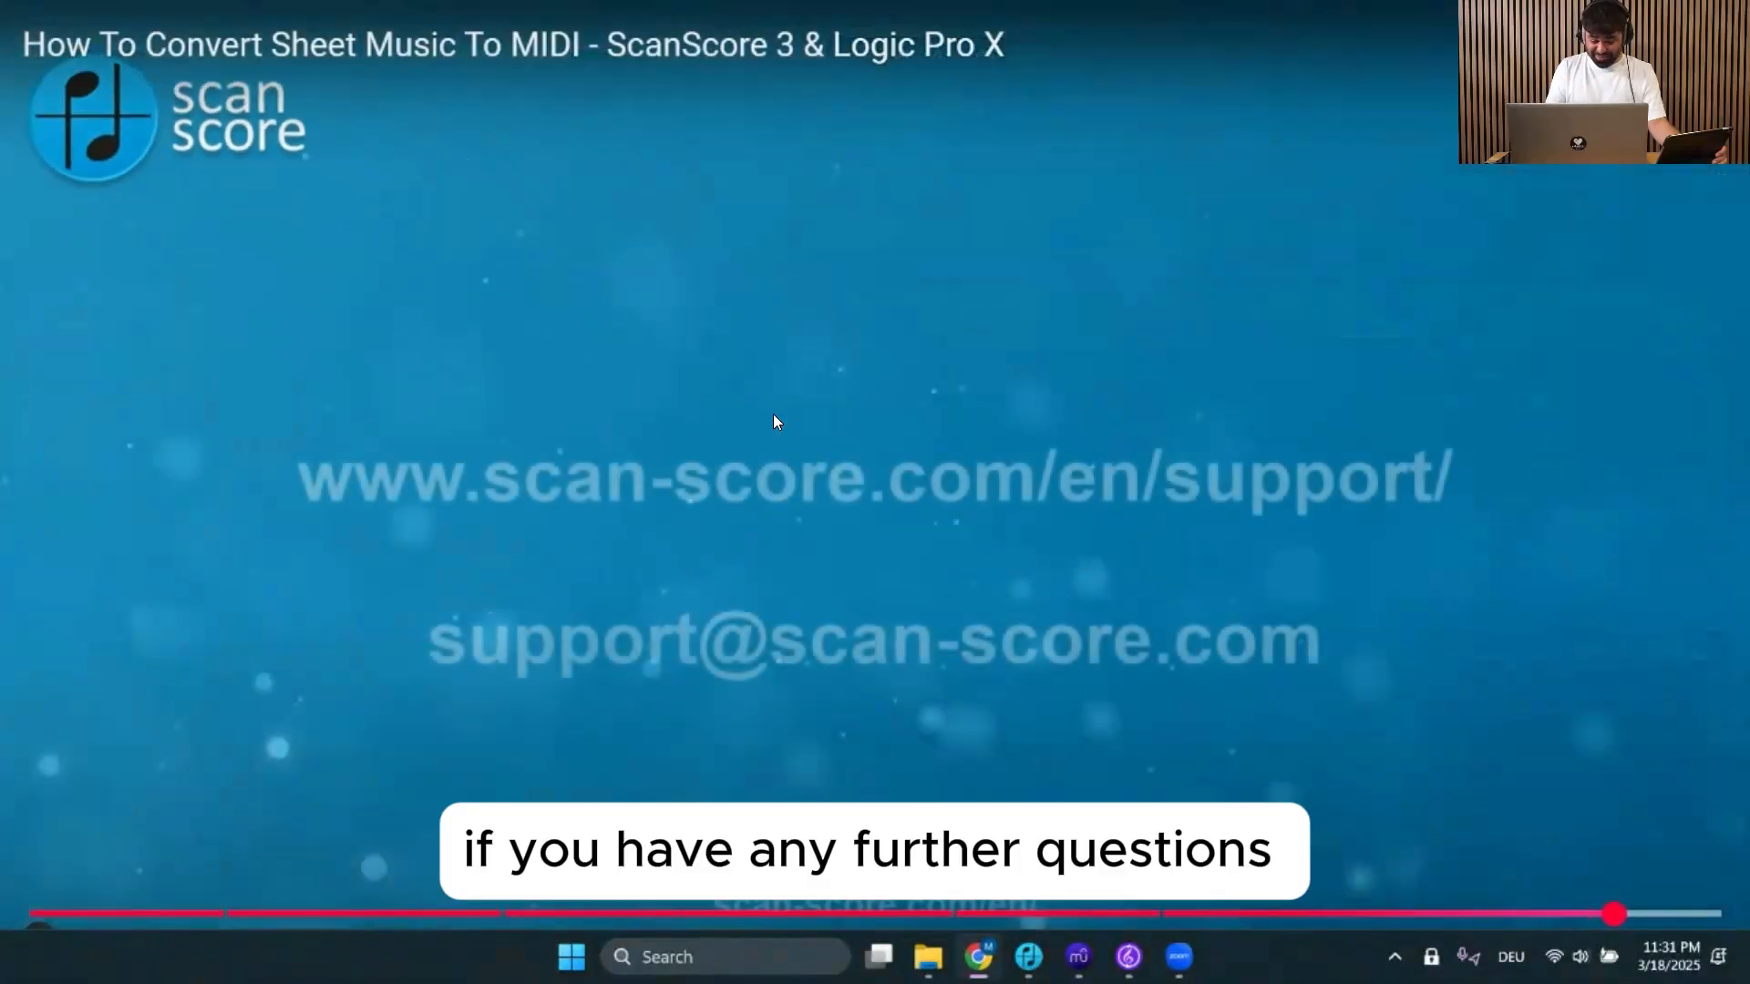
key("space")
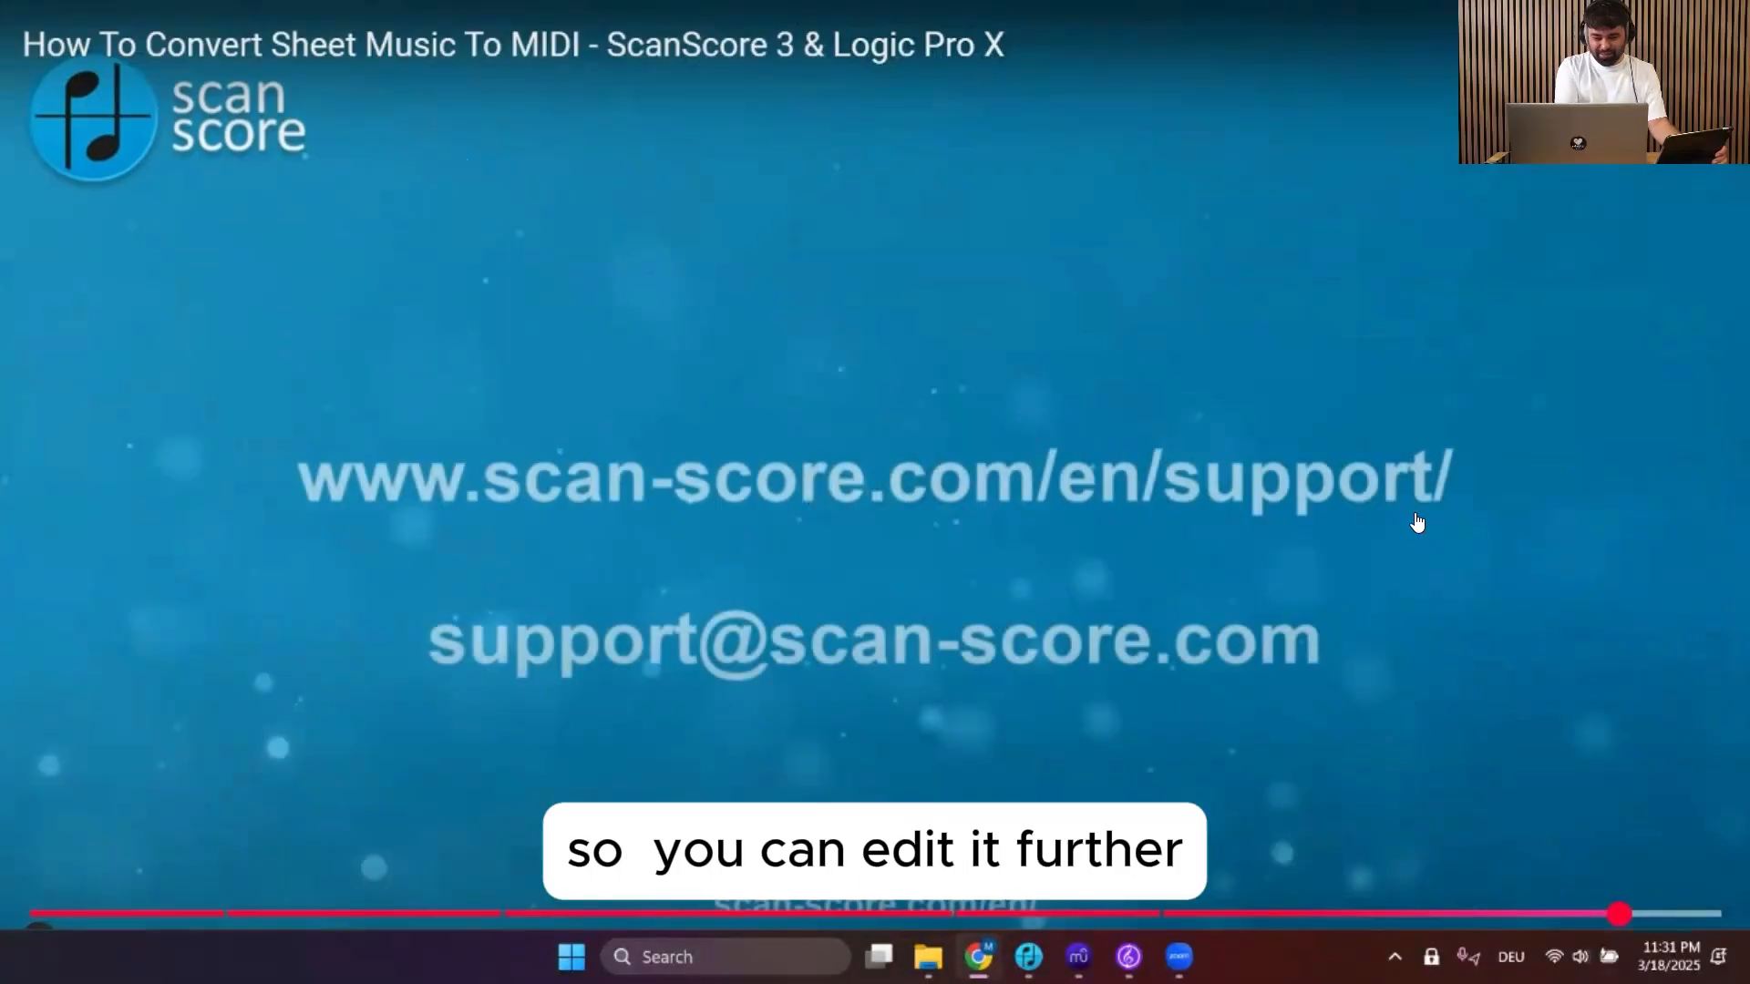
key("Escape")
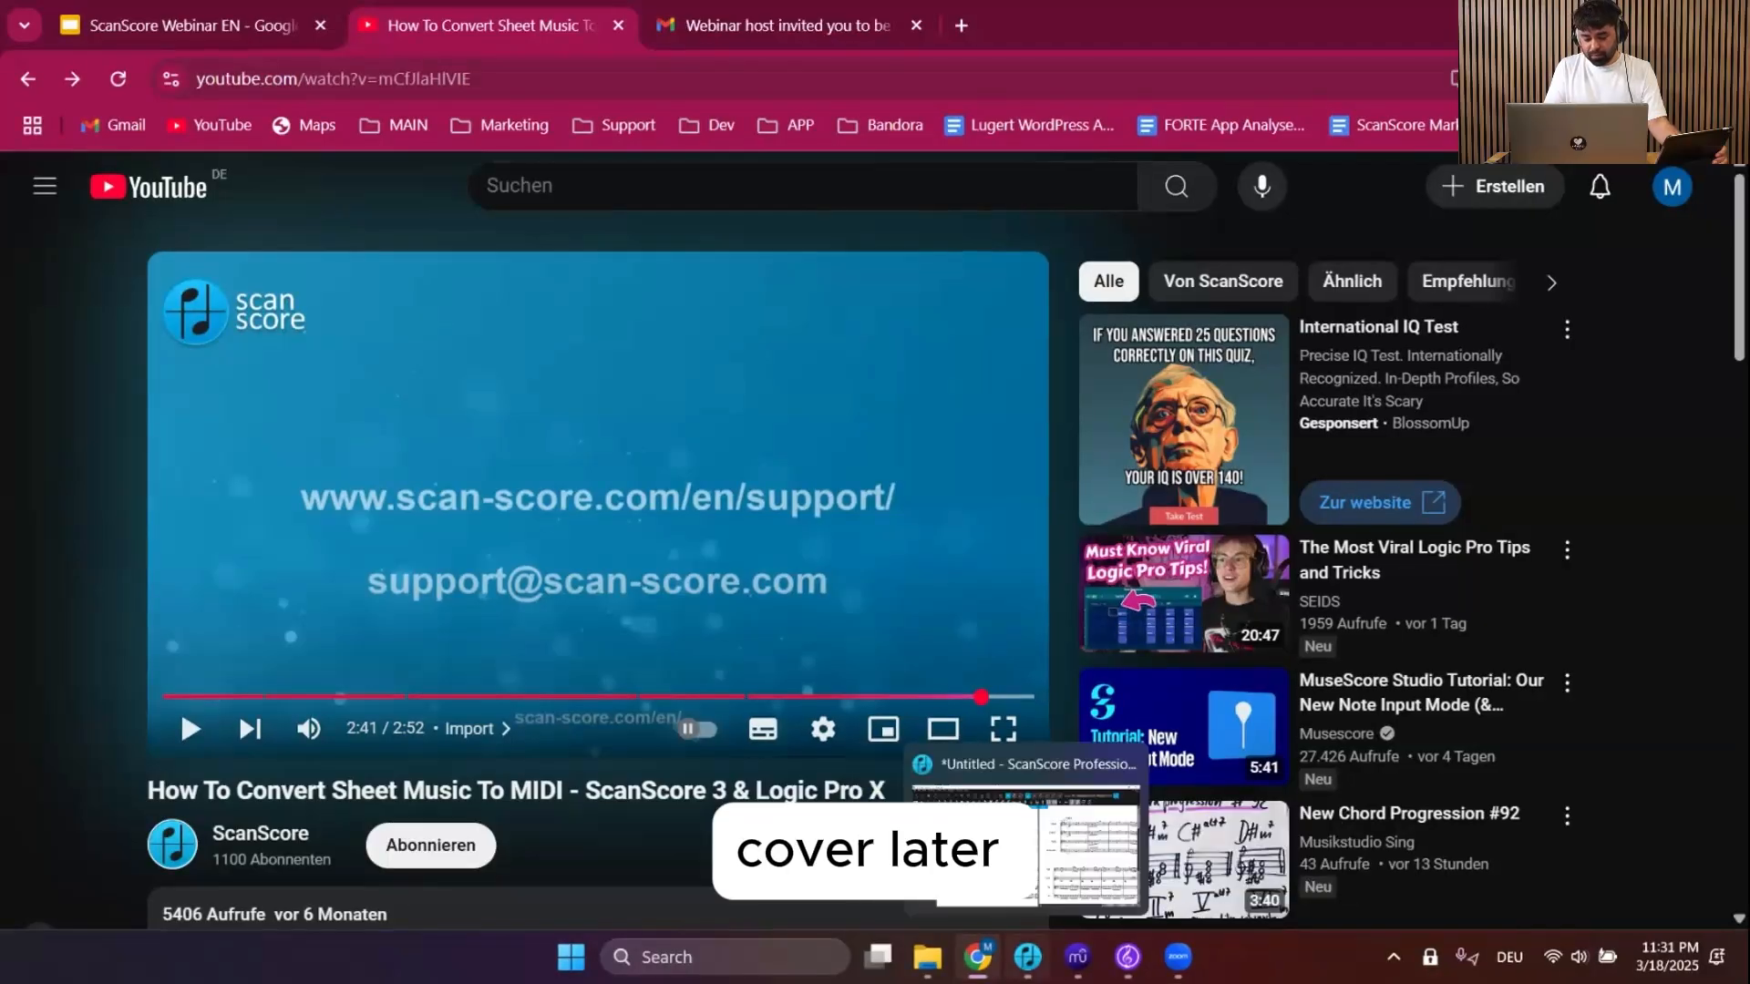
Switch back to ScanScore and review the Preferences' Common, Audio / MIDI and Text tabs
left_click(1027, 957)
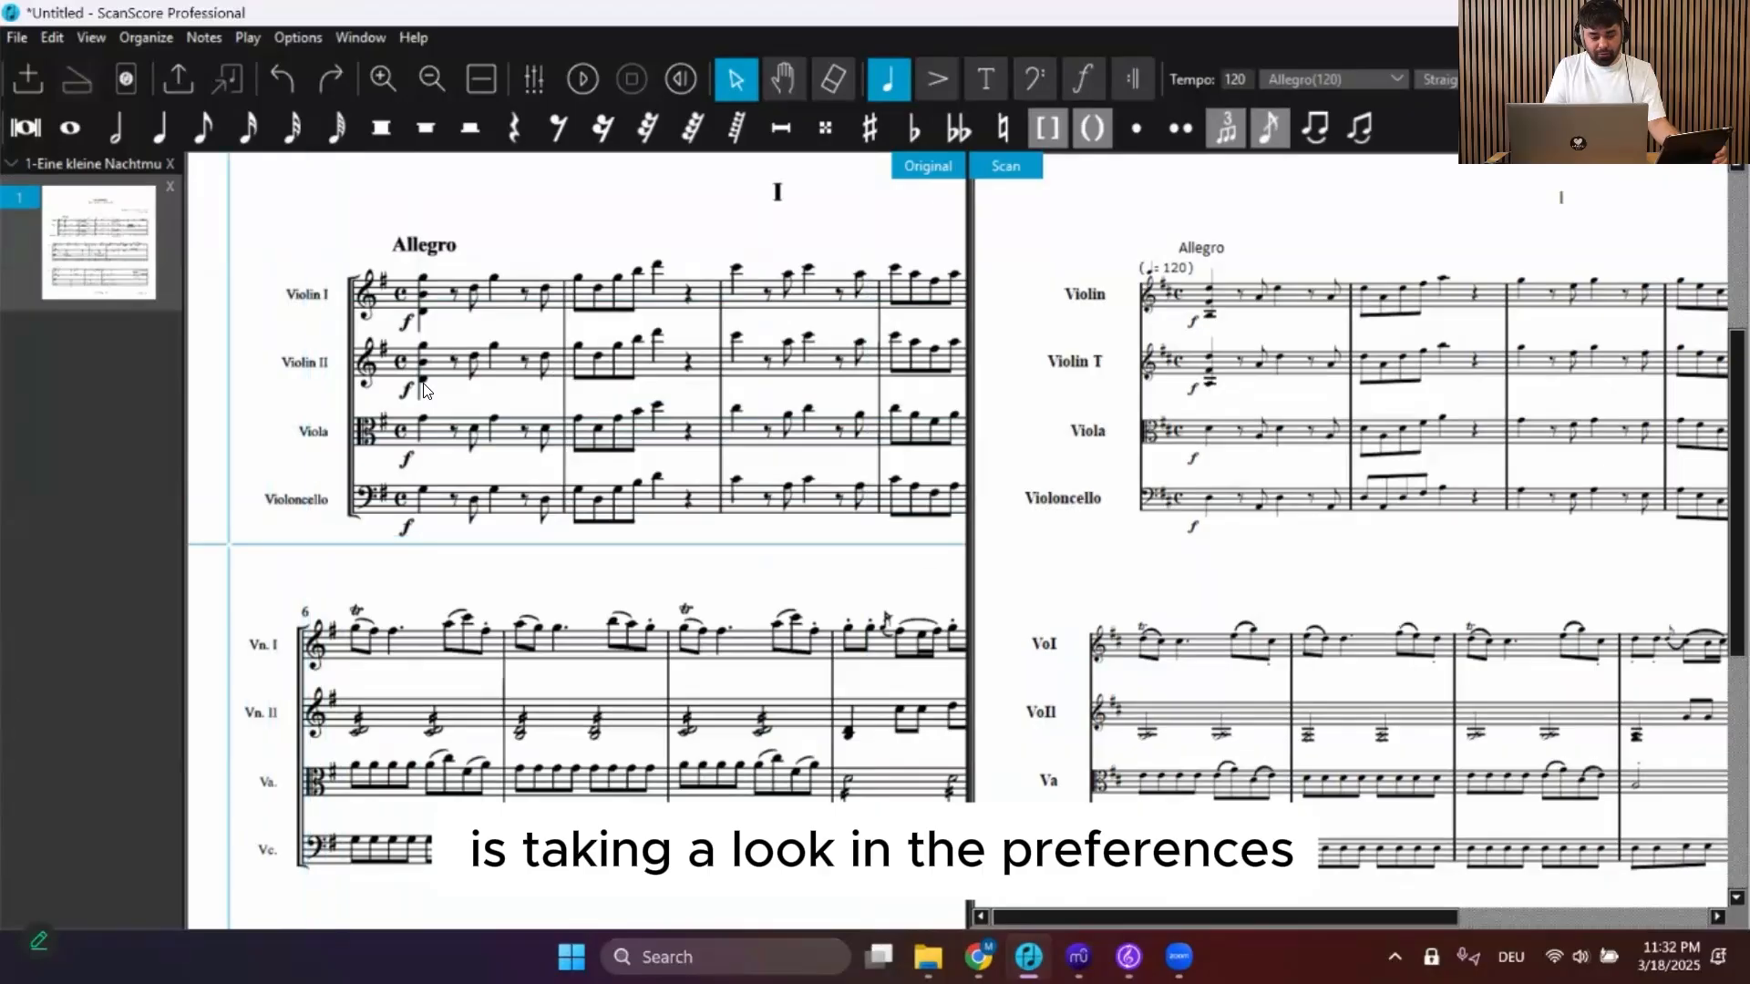
left_click(297, 38)
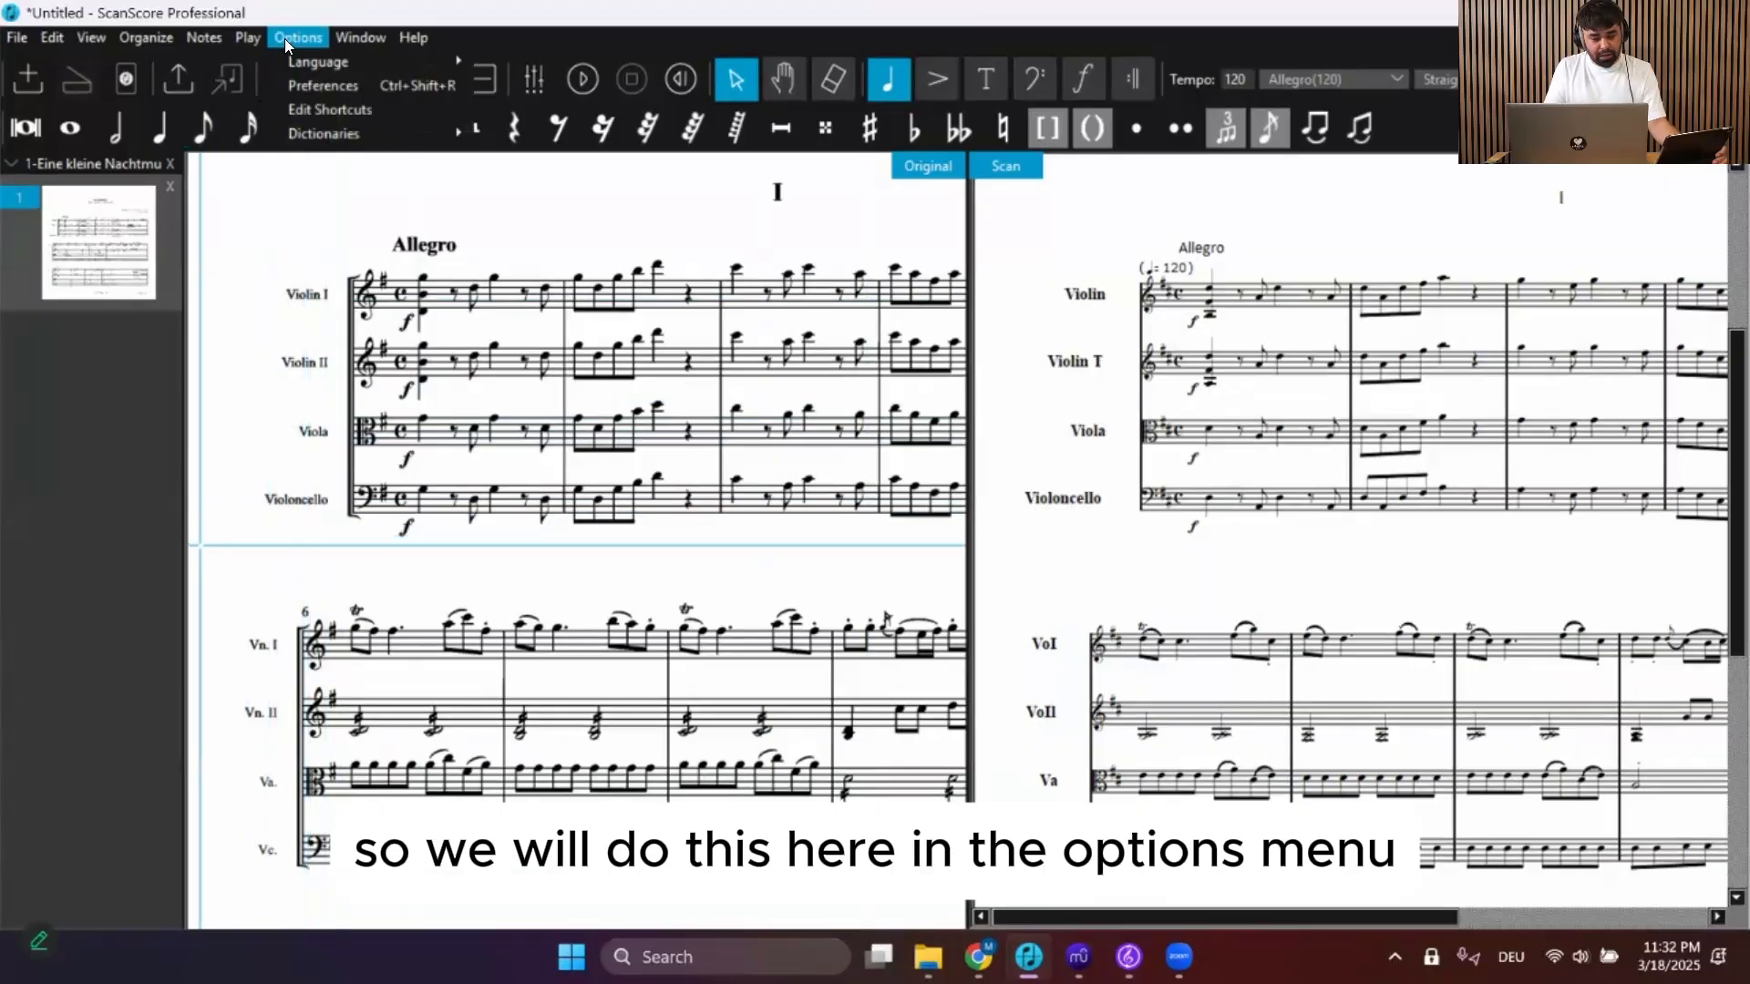
left_click(318, 83)
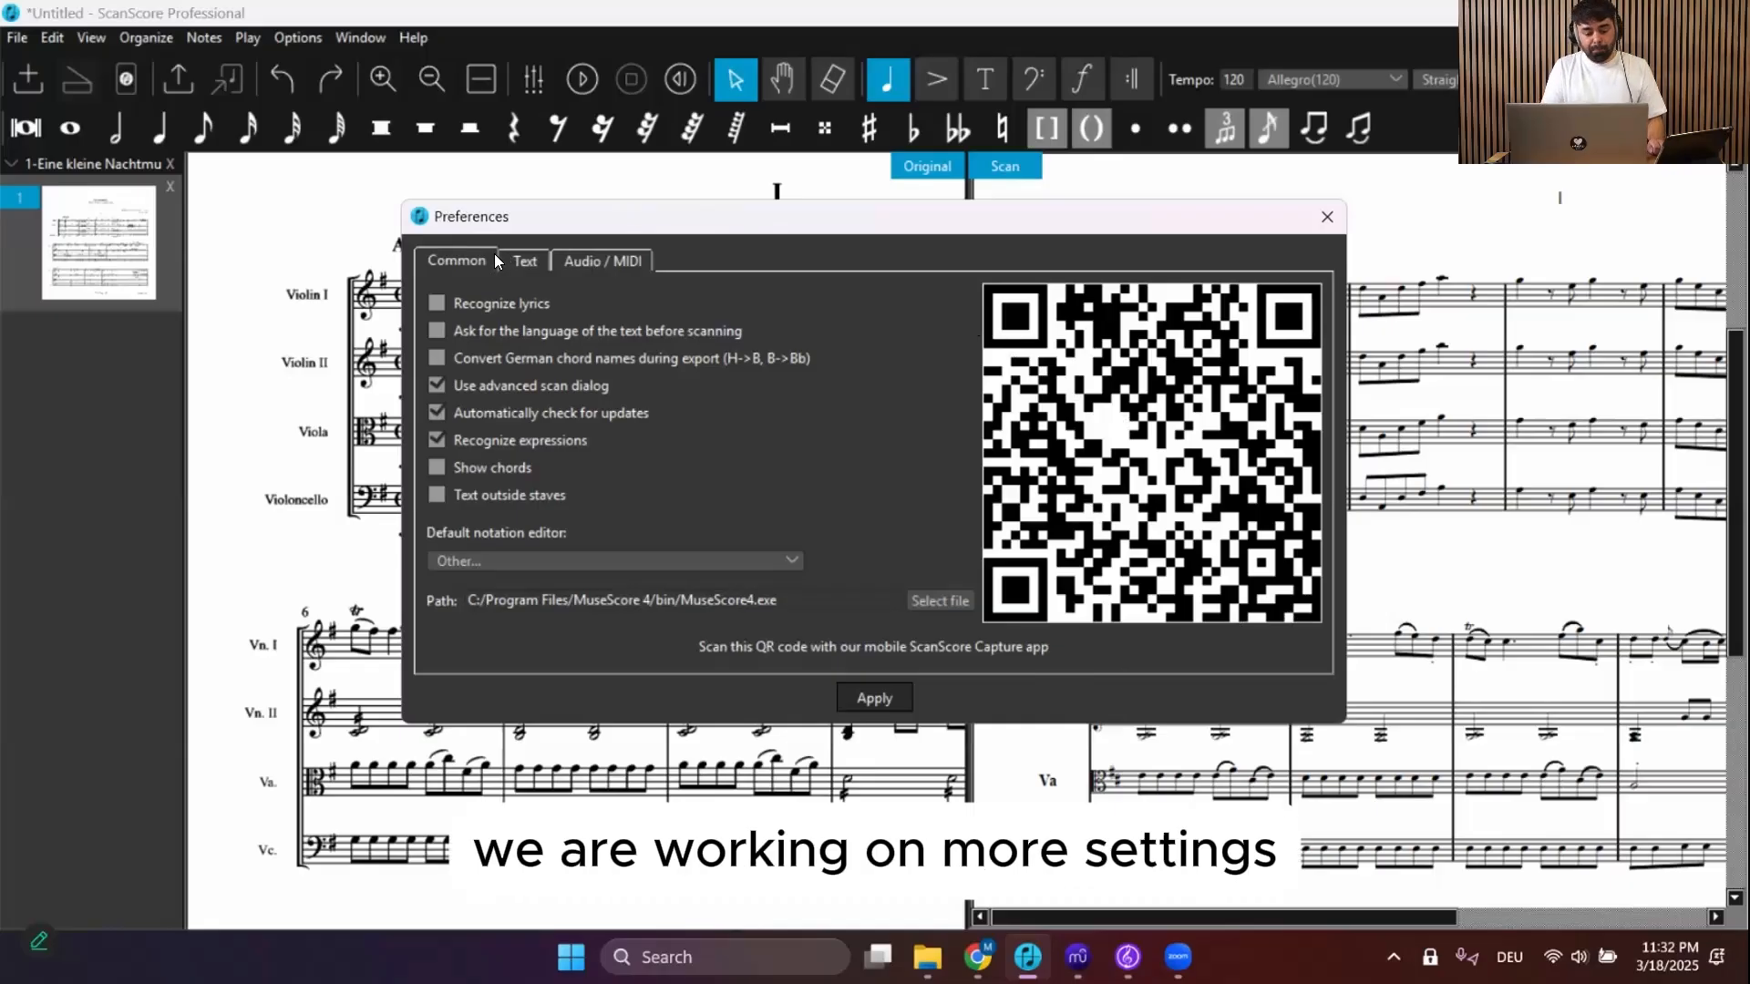
left_click(603, 263)
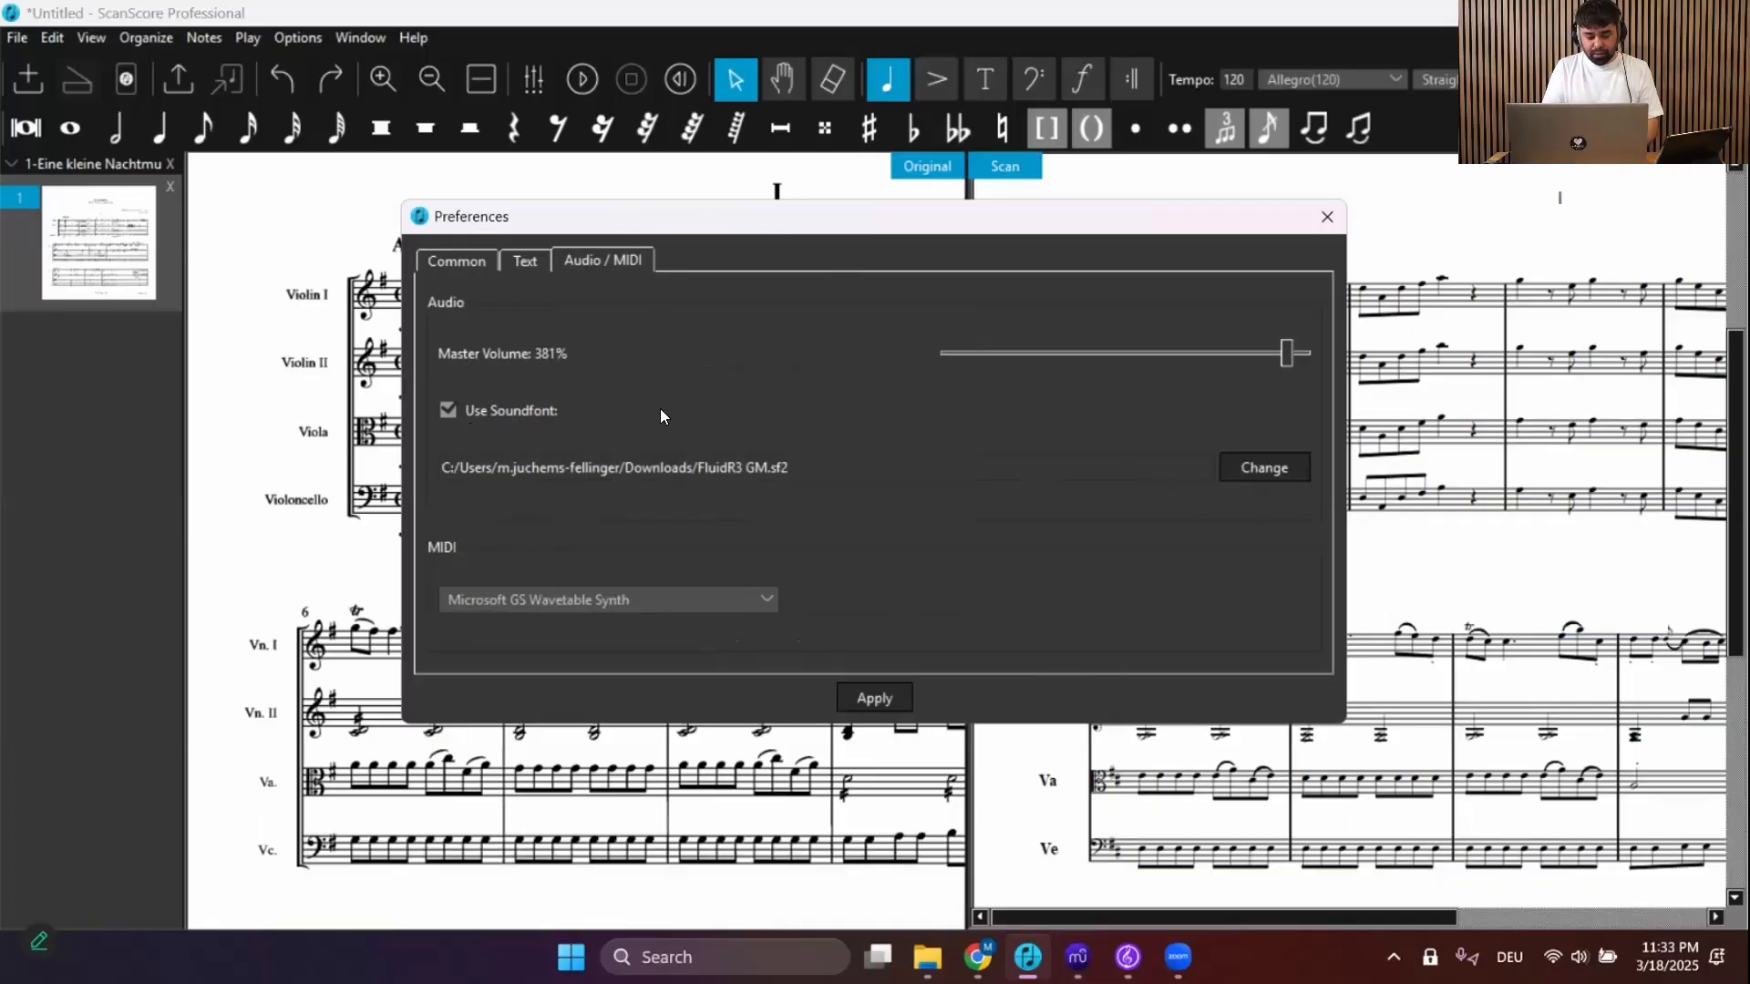
left_click(523, 262)
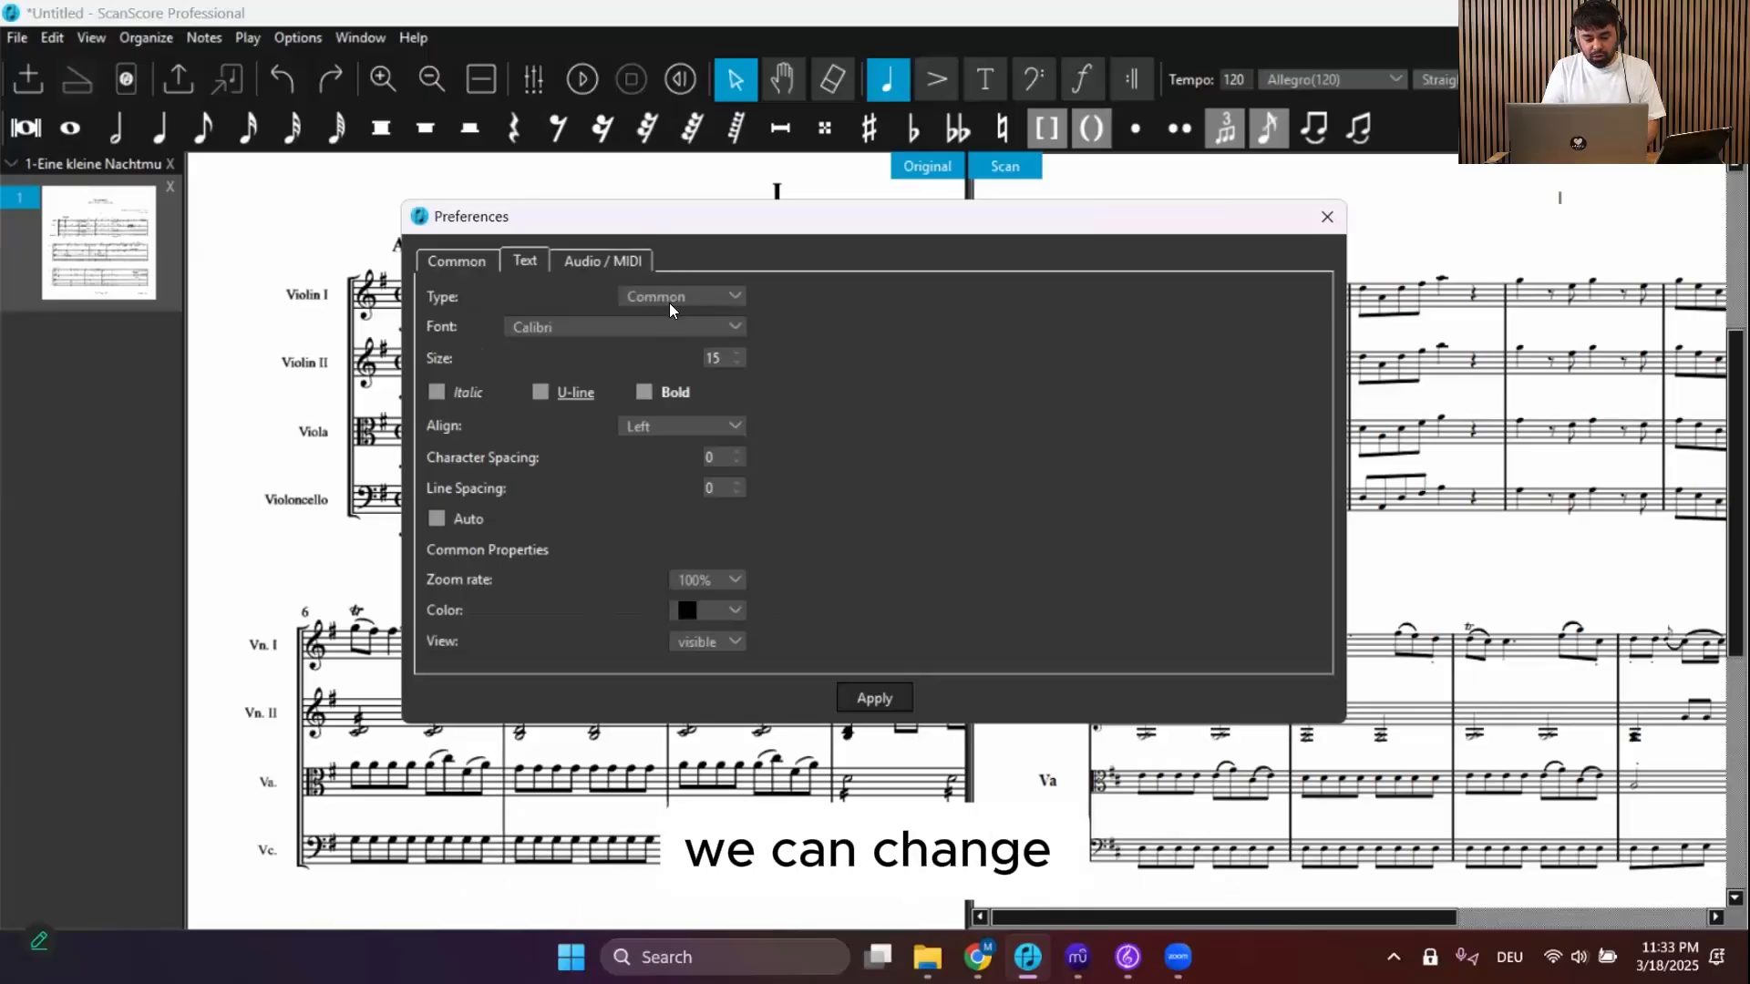
left_click(645, 383)
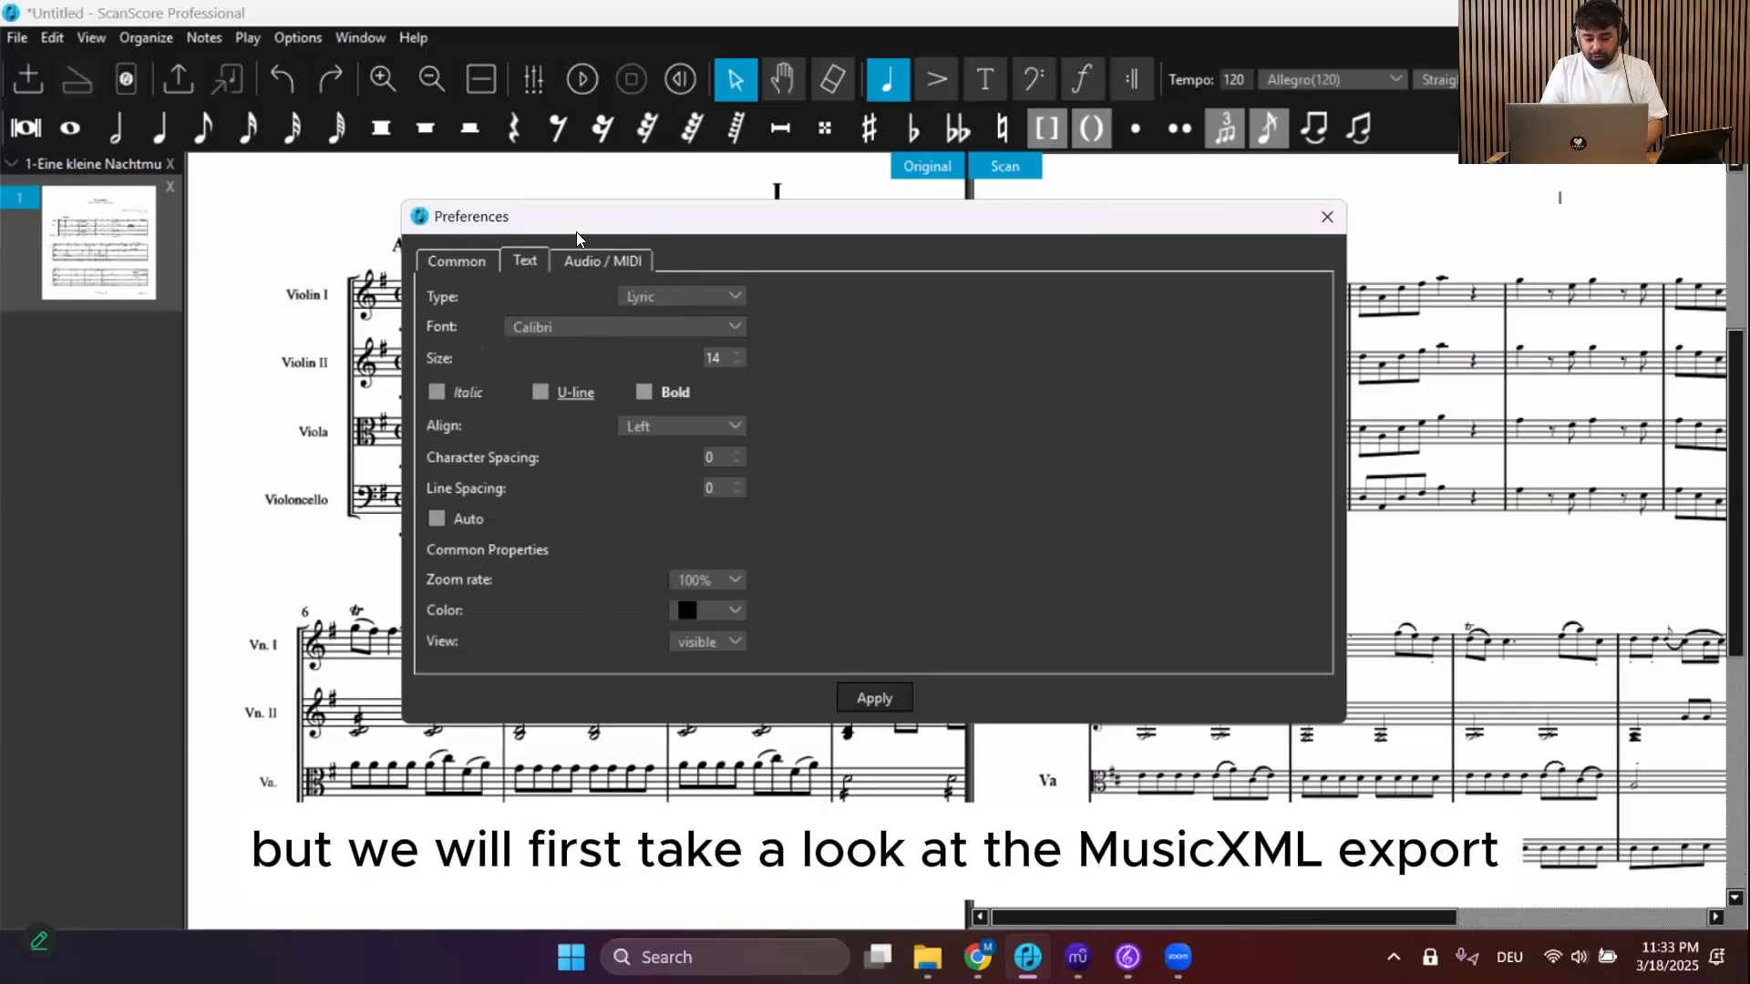
left_click(459, 260)
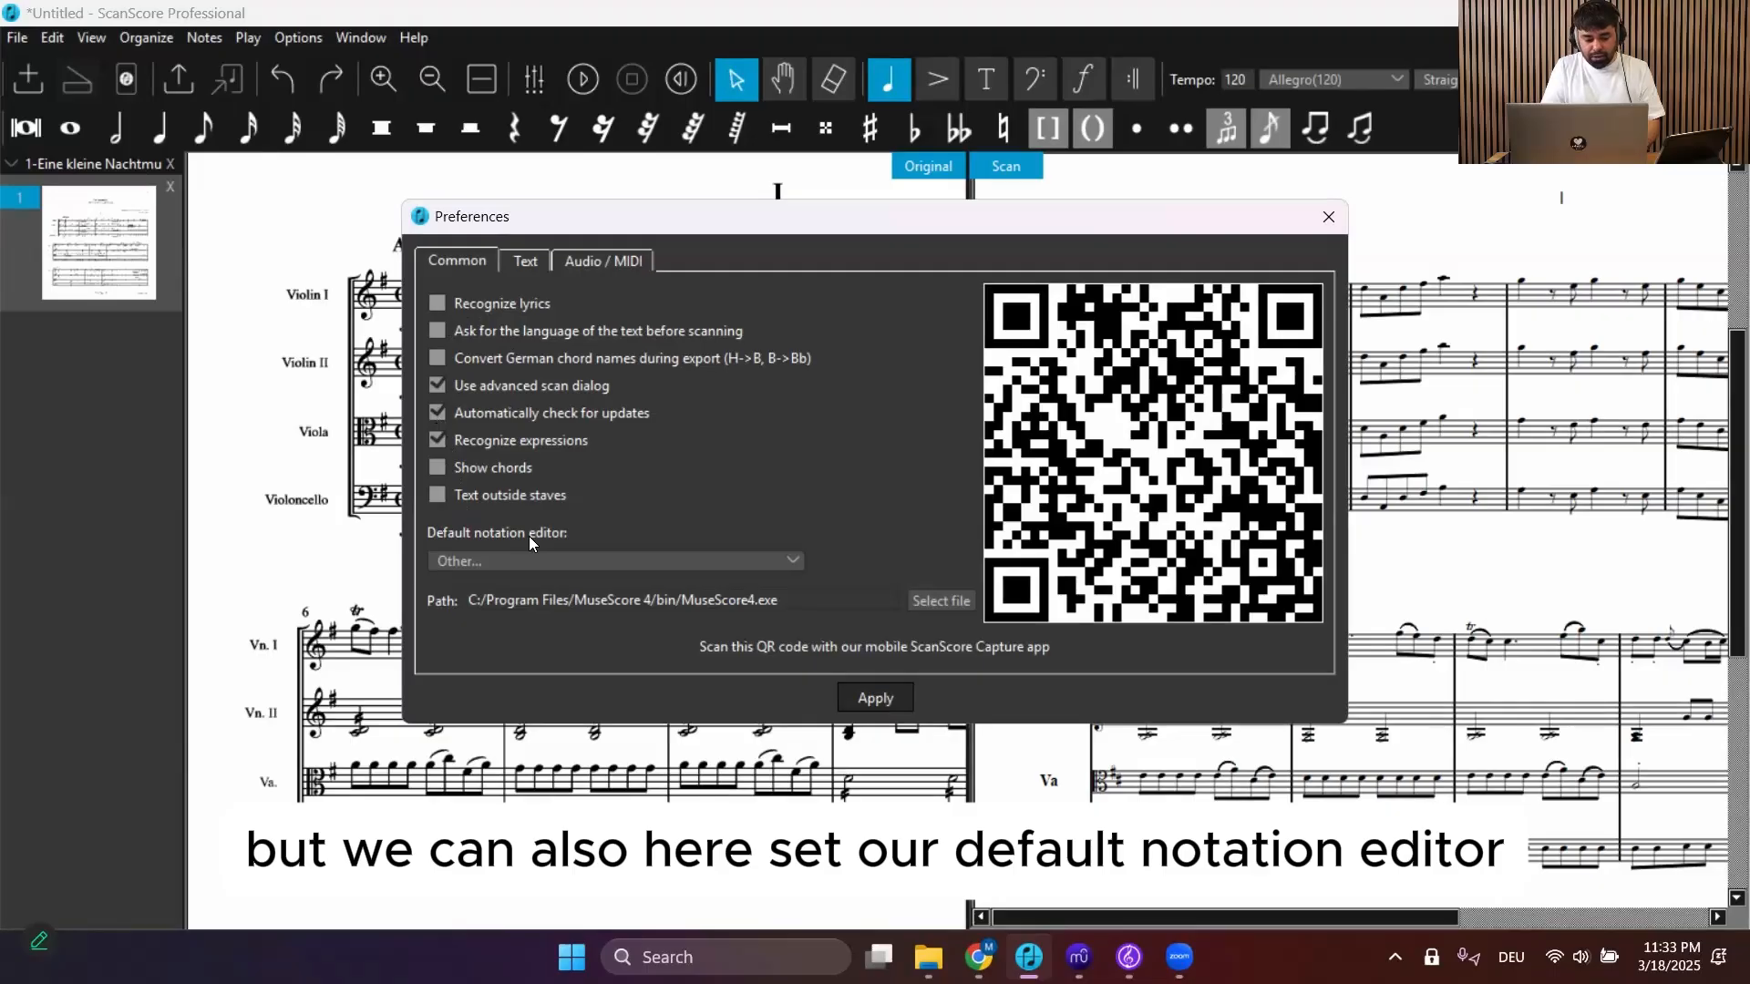
Open the default notation editor list to view the options, then close Preferences
left_click(704, 562)
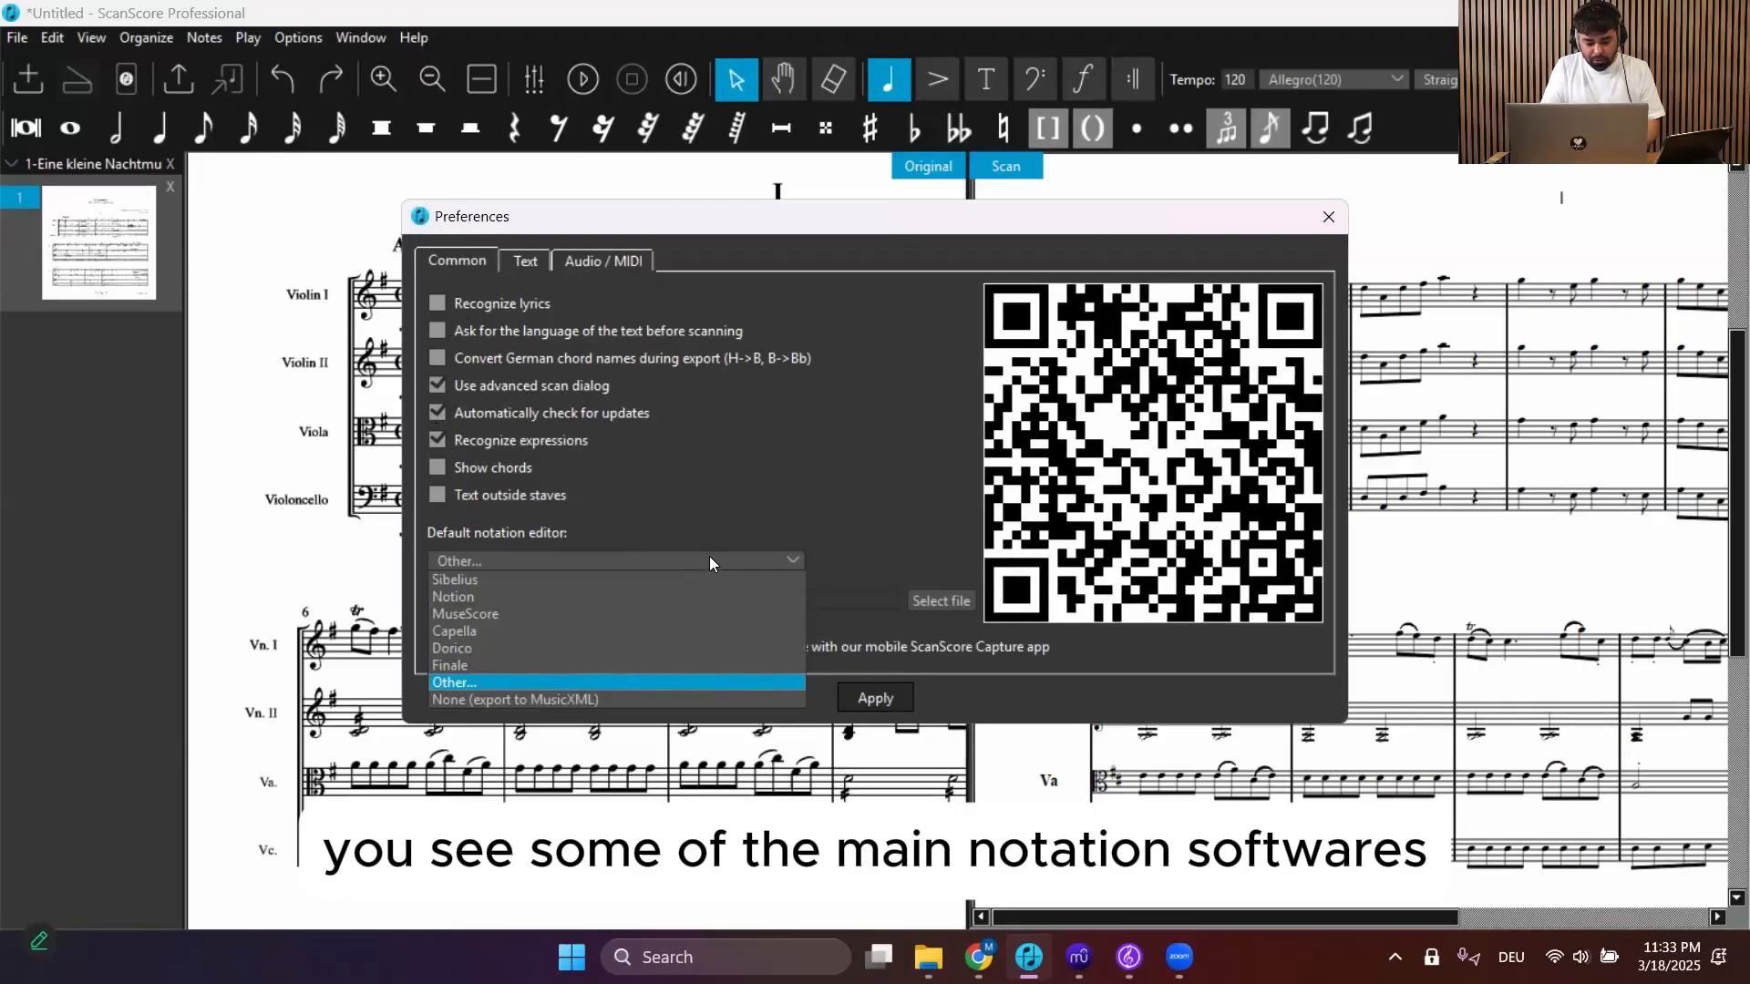
left_click(722, 525)
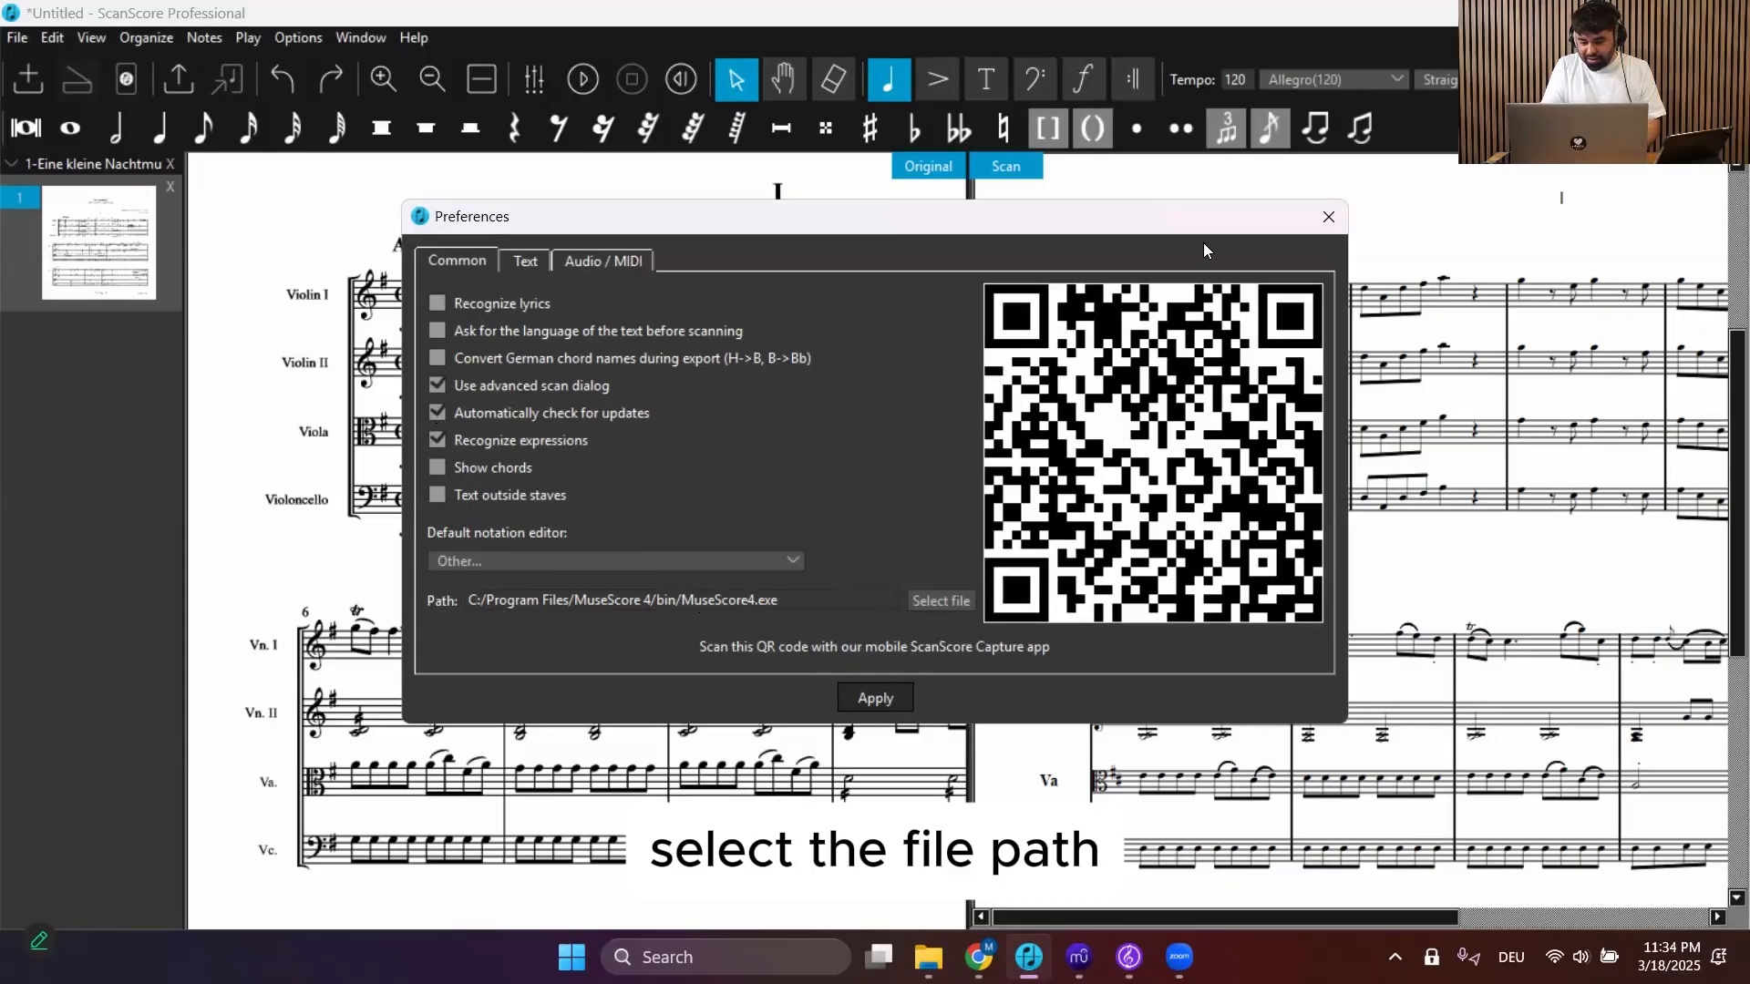
left_click(1323, 220)
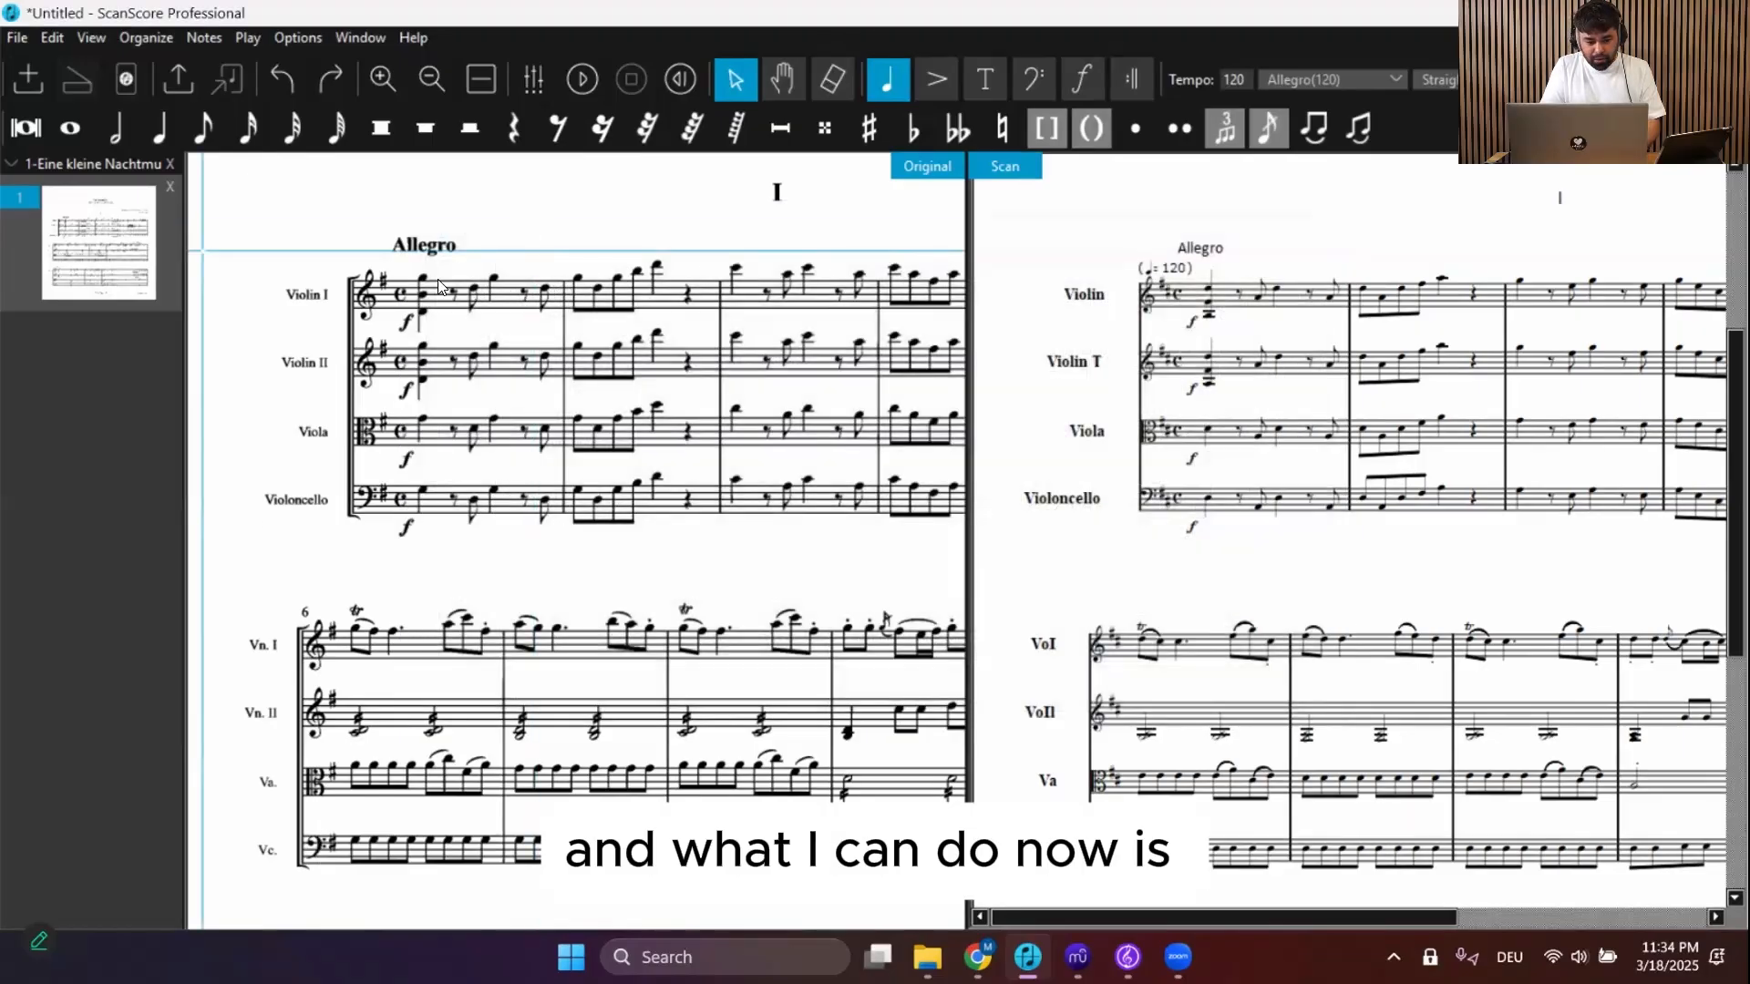
Export the score to the notation software so it opens in MuseScore, enlarging the score area
left_click(224, 77)
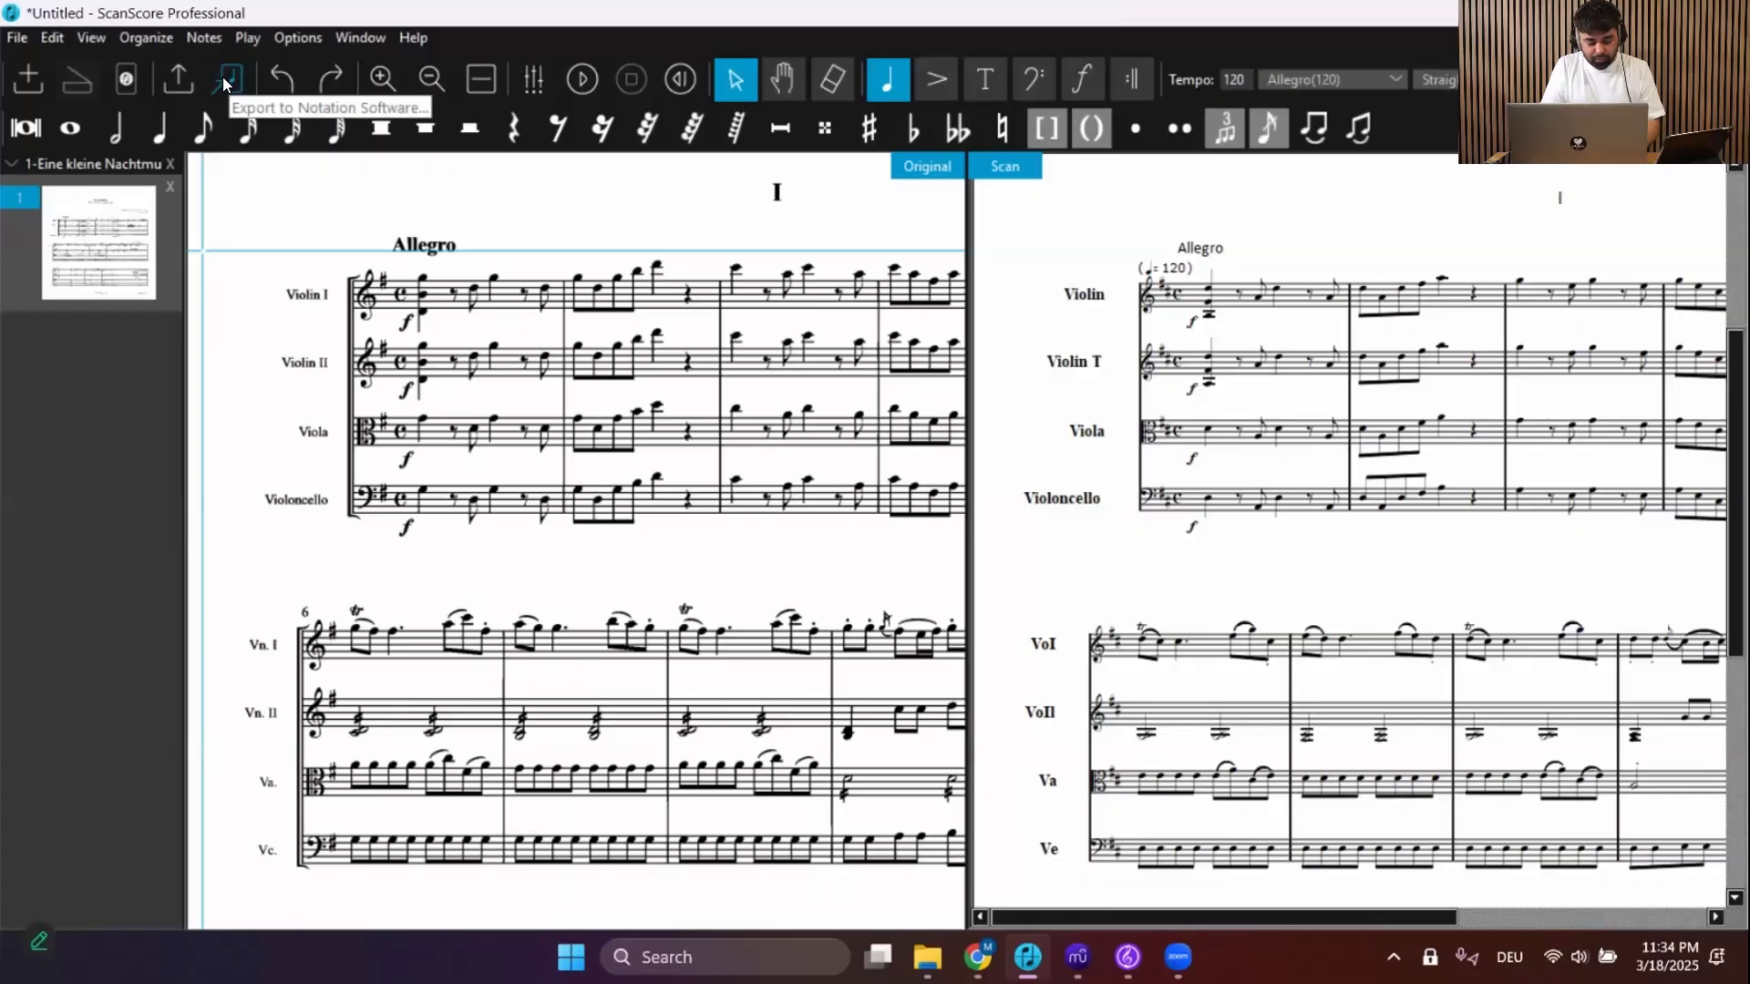
left_click(222, 77)
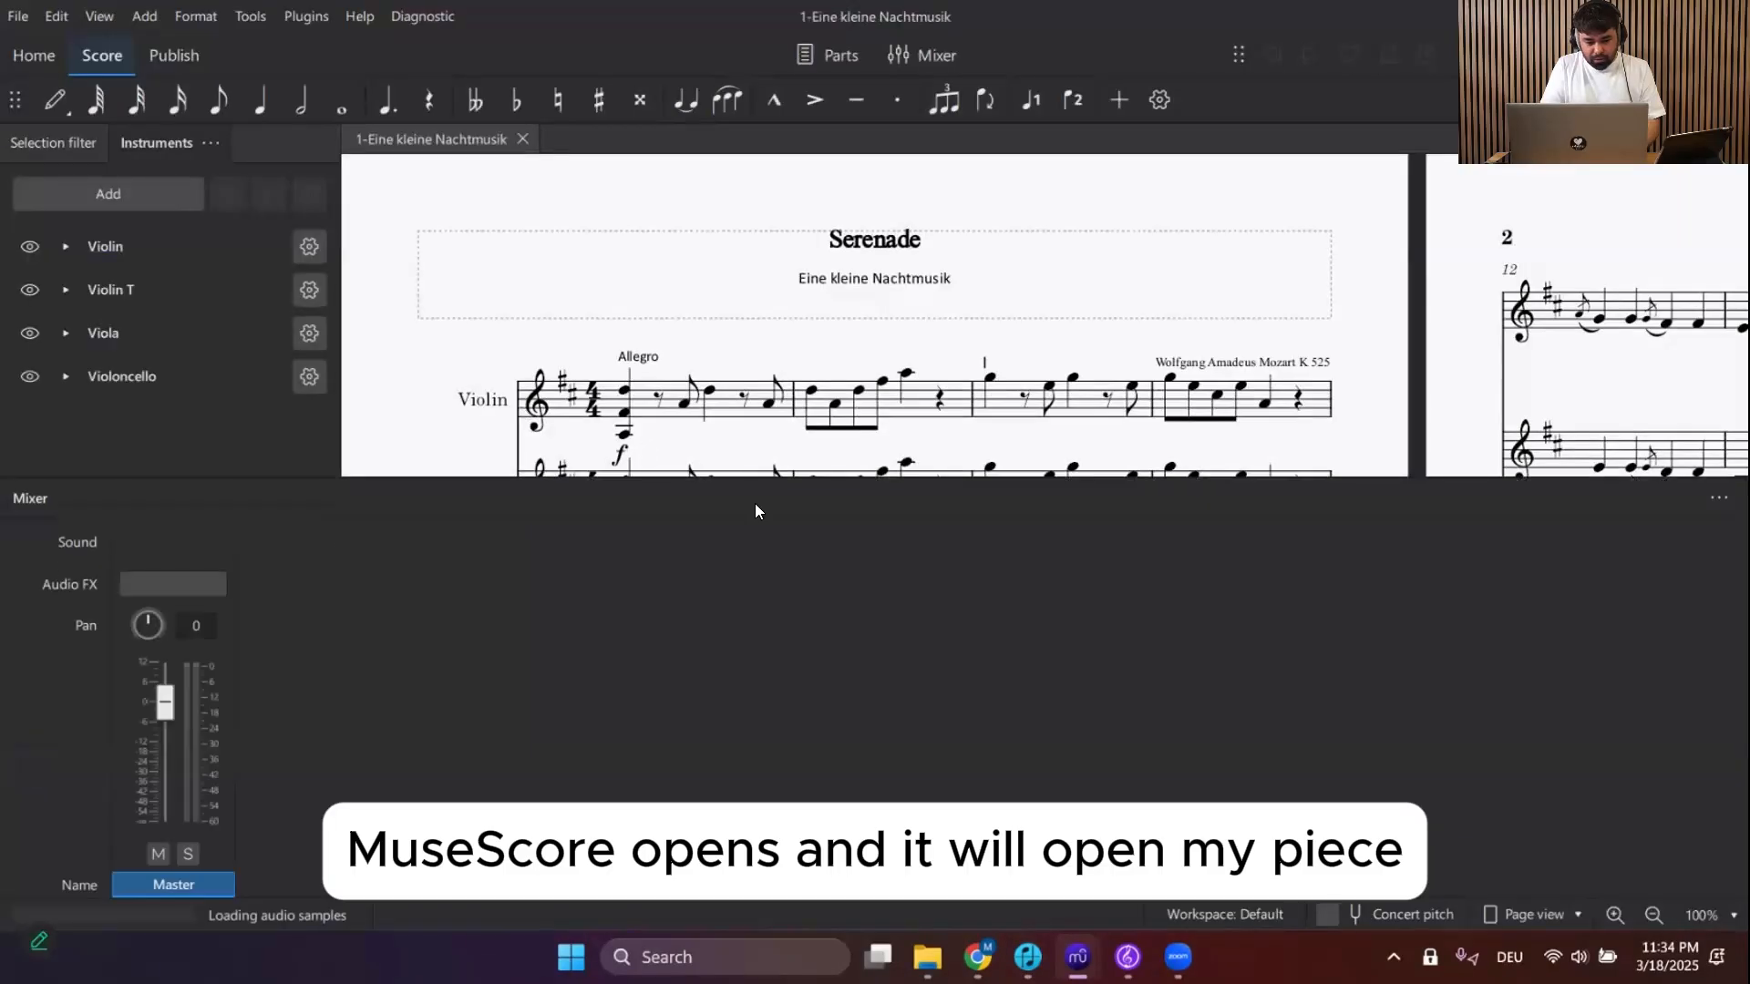
left_click_drag(806, 485, 785, 753)
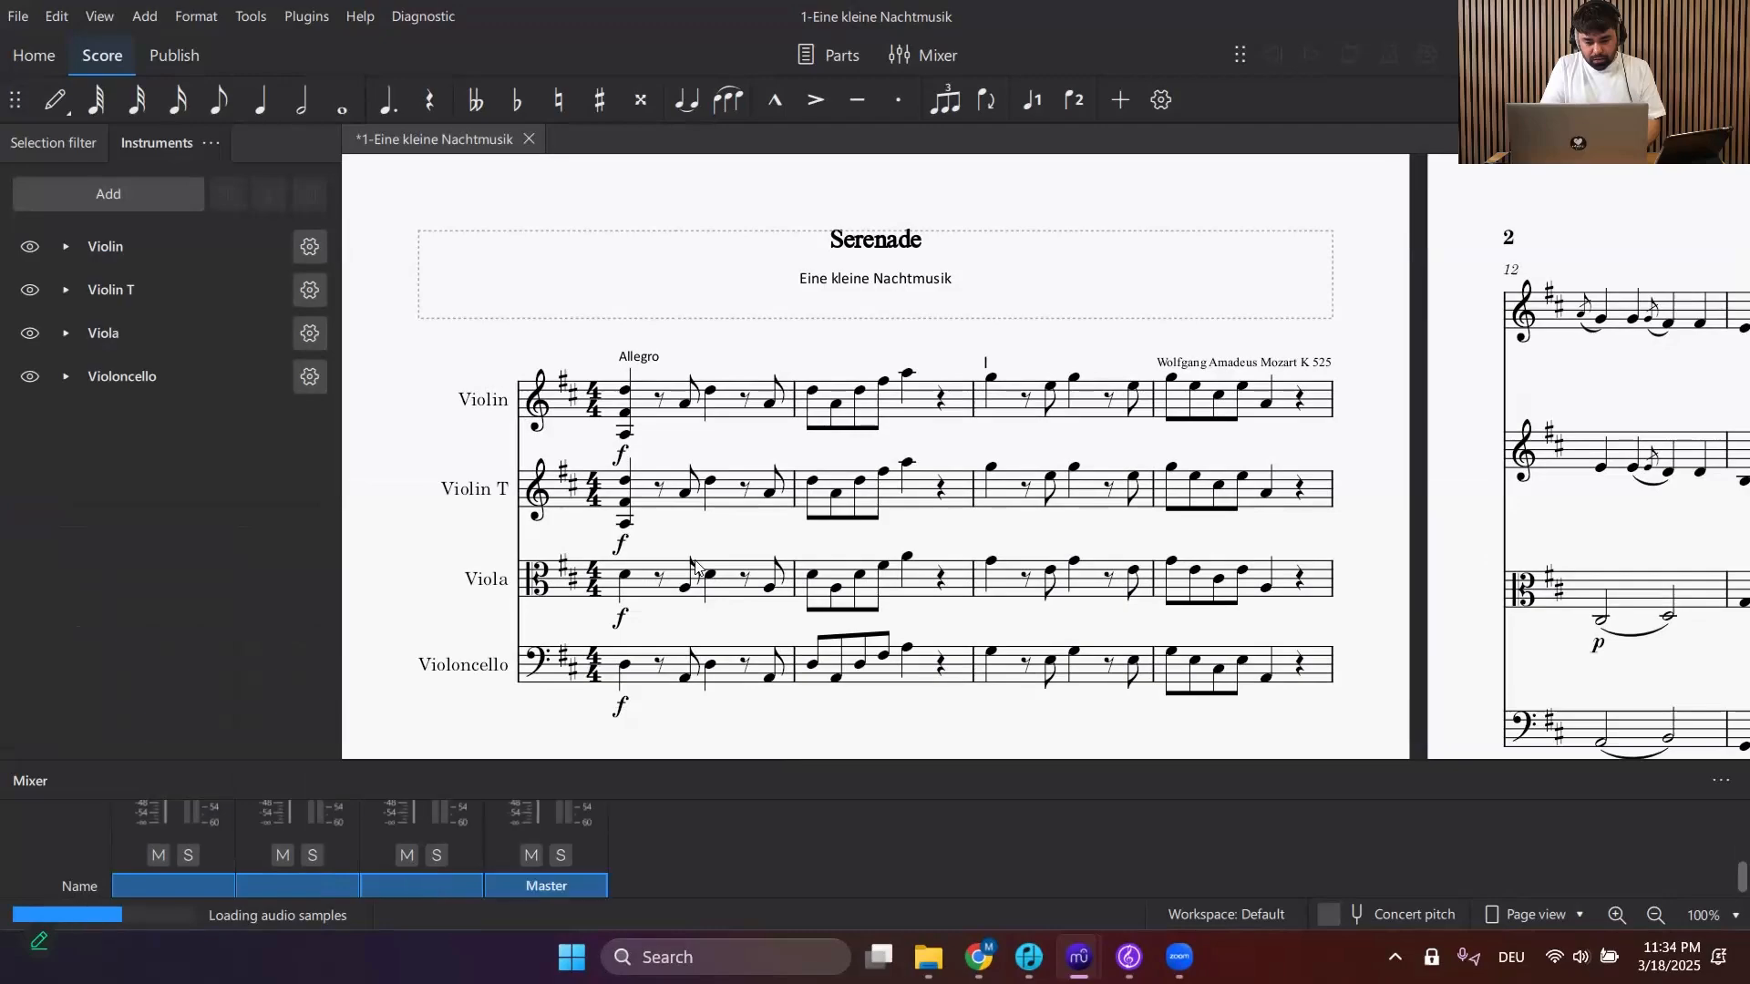
Select the first note in MuseScore and briefly play back the score
left_click(625, 436)
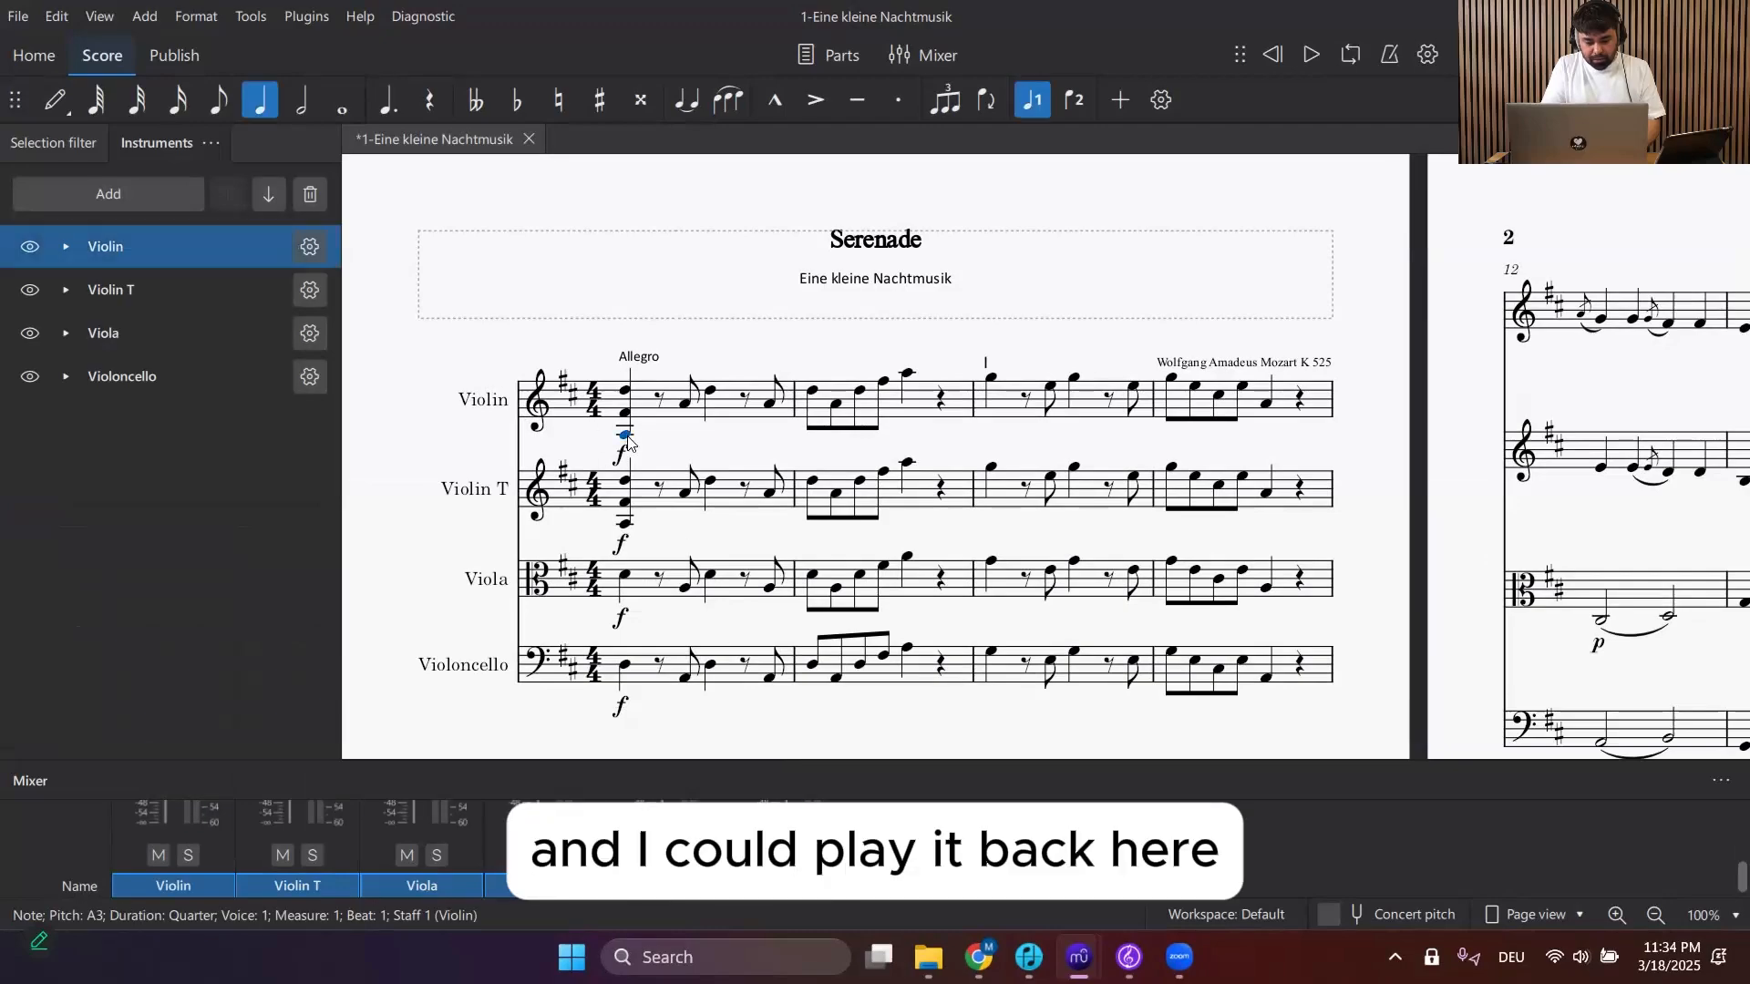
key("space")
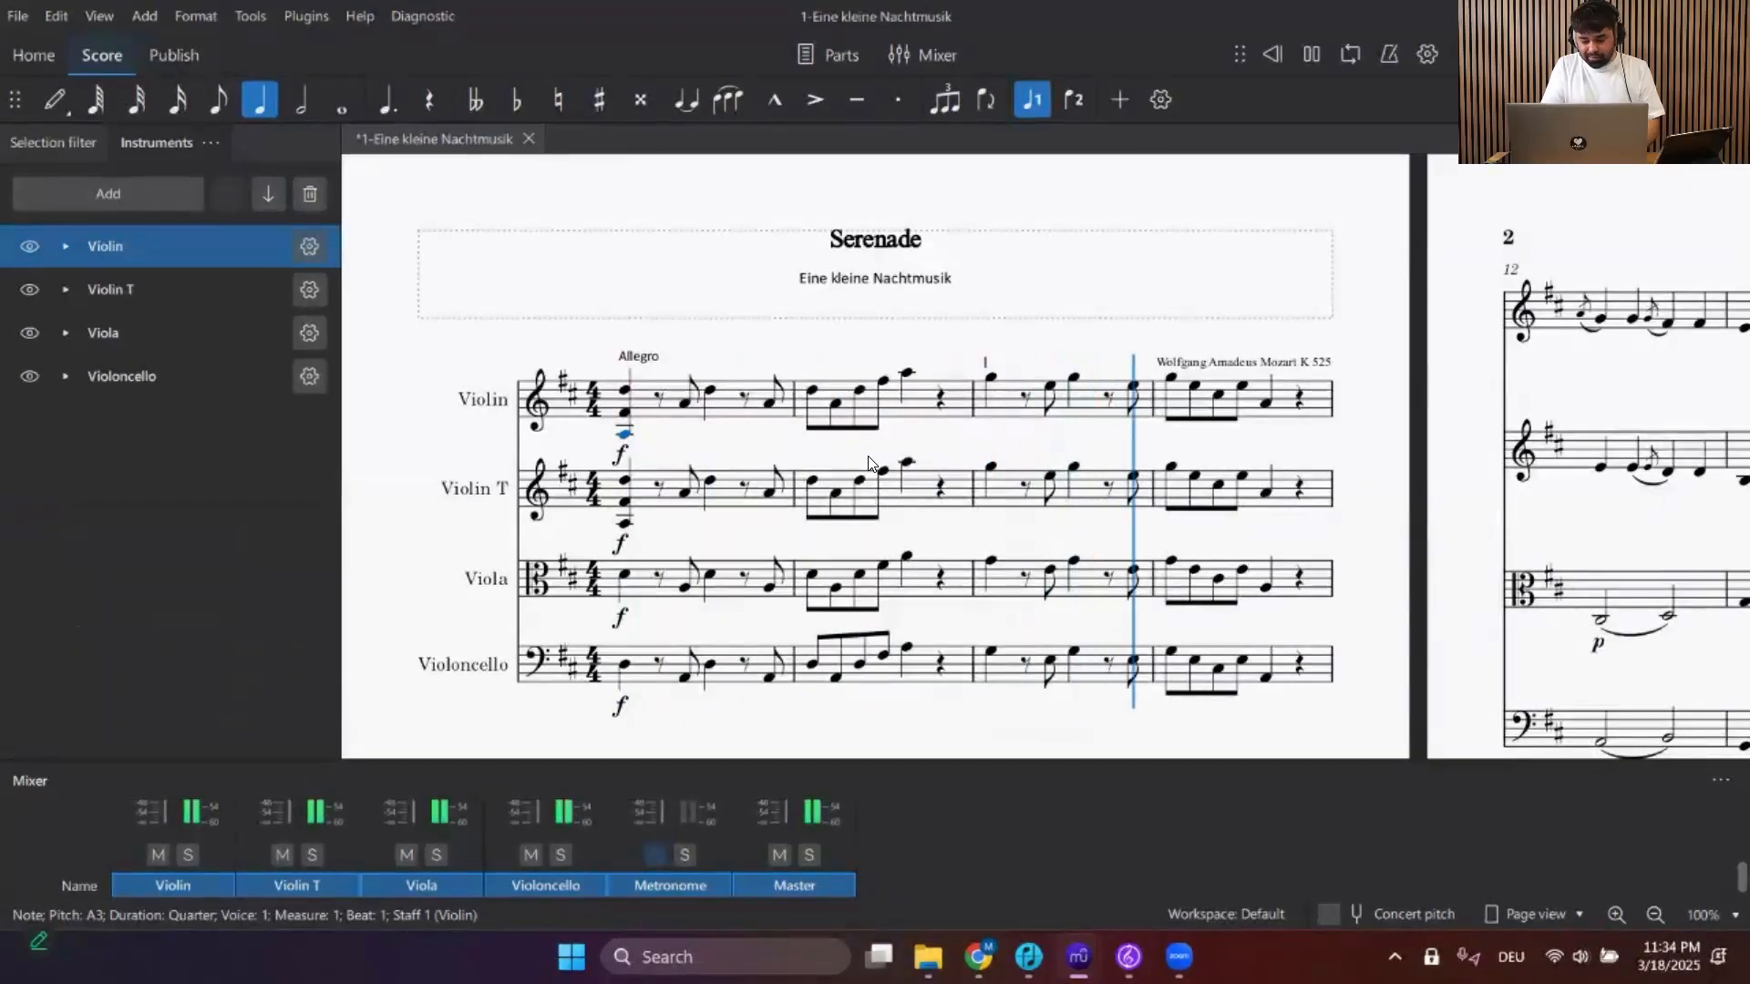
key("space")
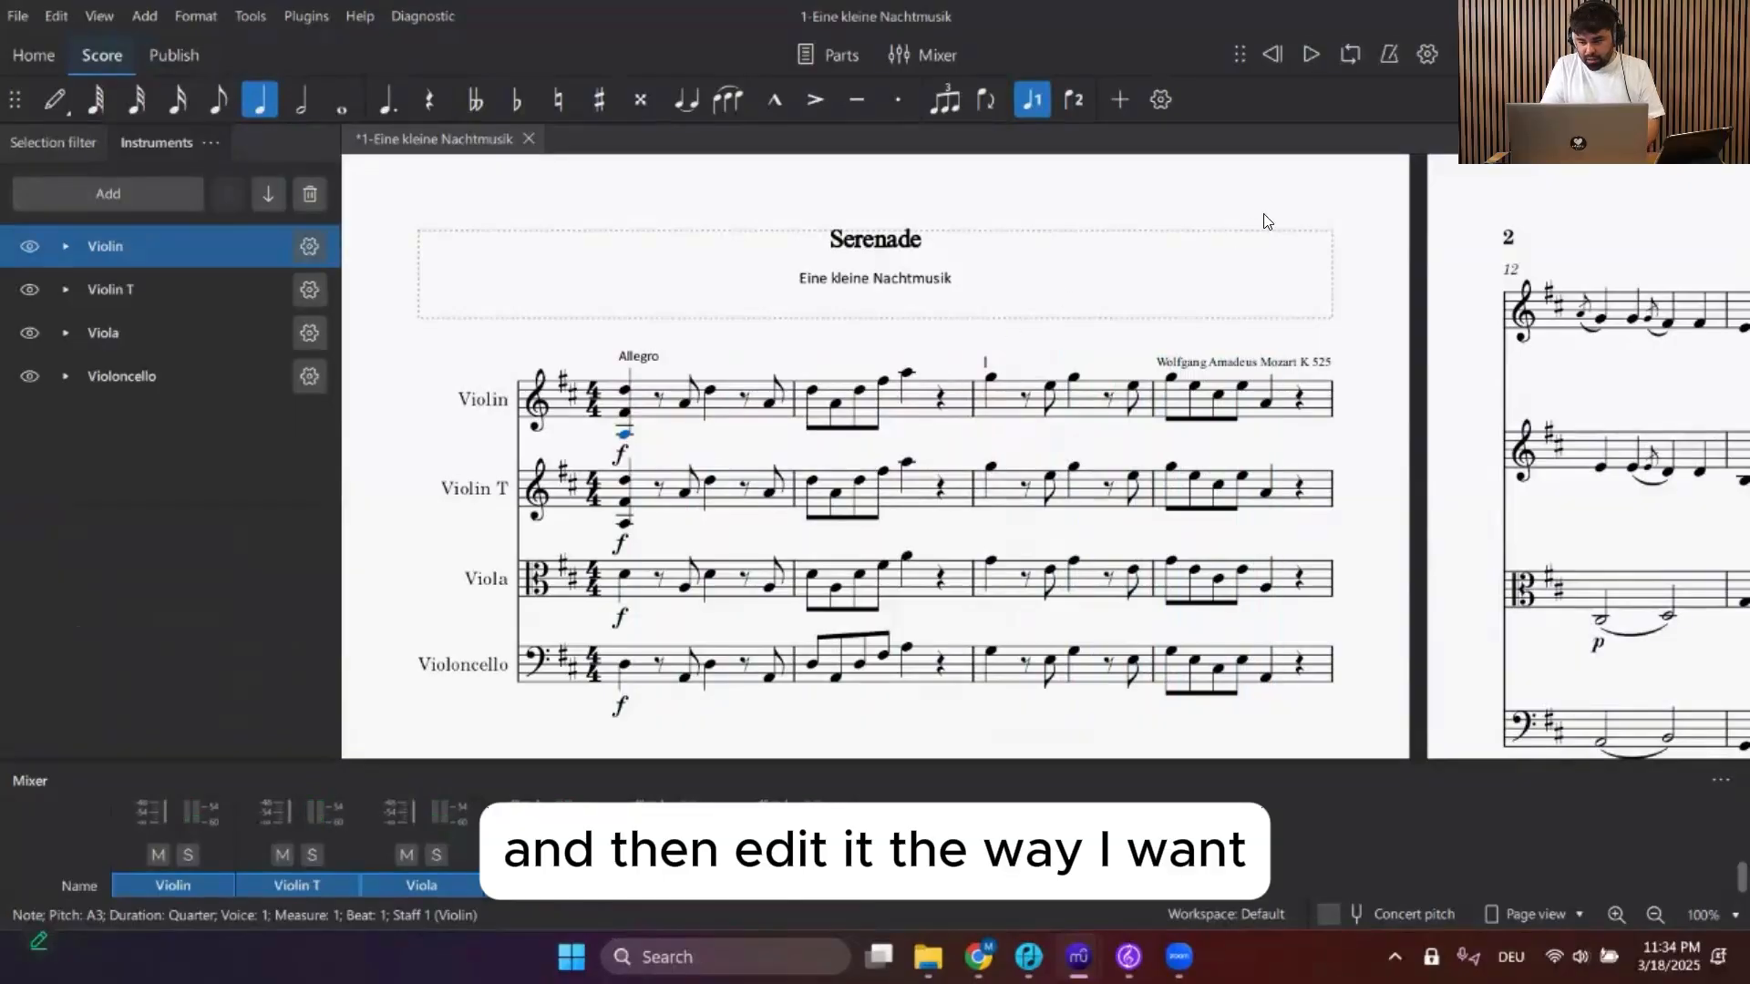
Return to ScanScore and try to export the score as MusicXML, closing the incorrect-measures warning
left_click(1028, 957)
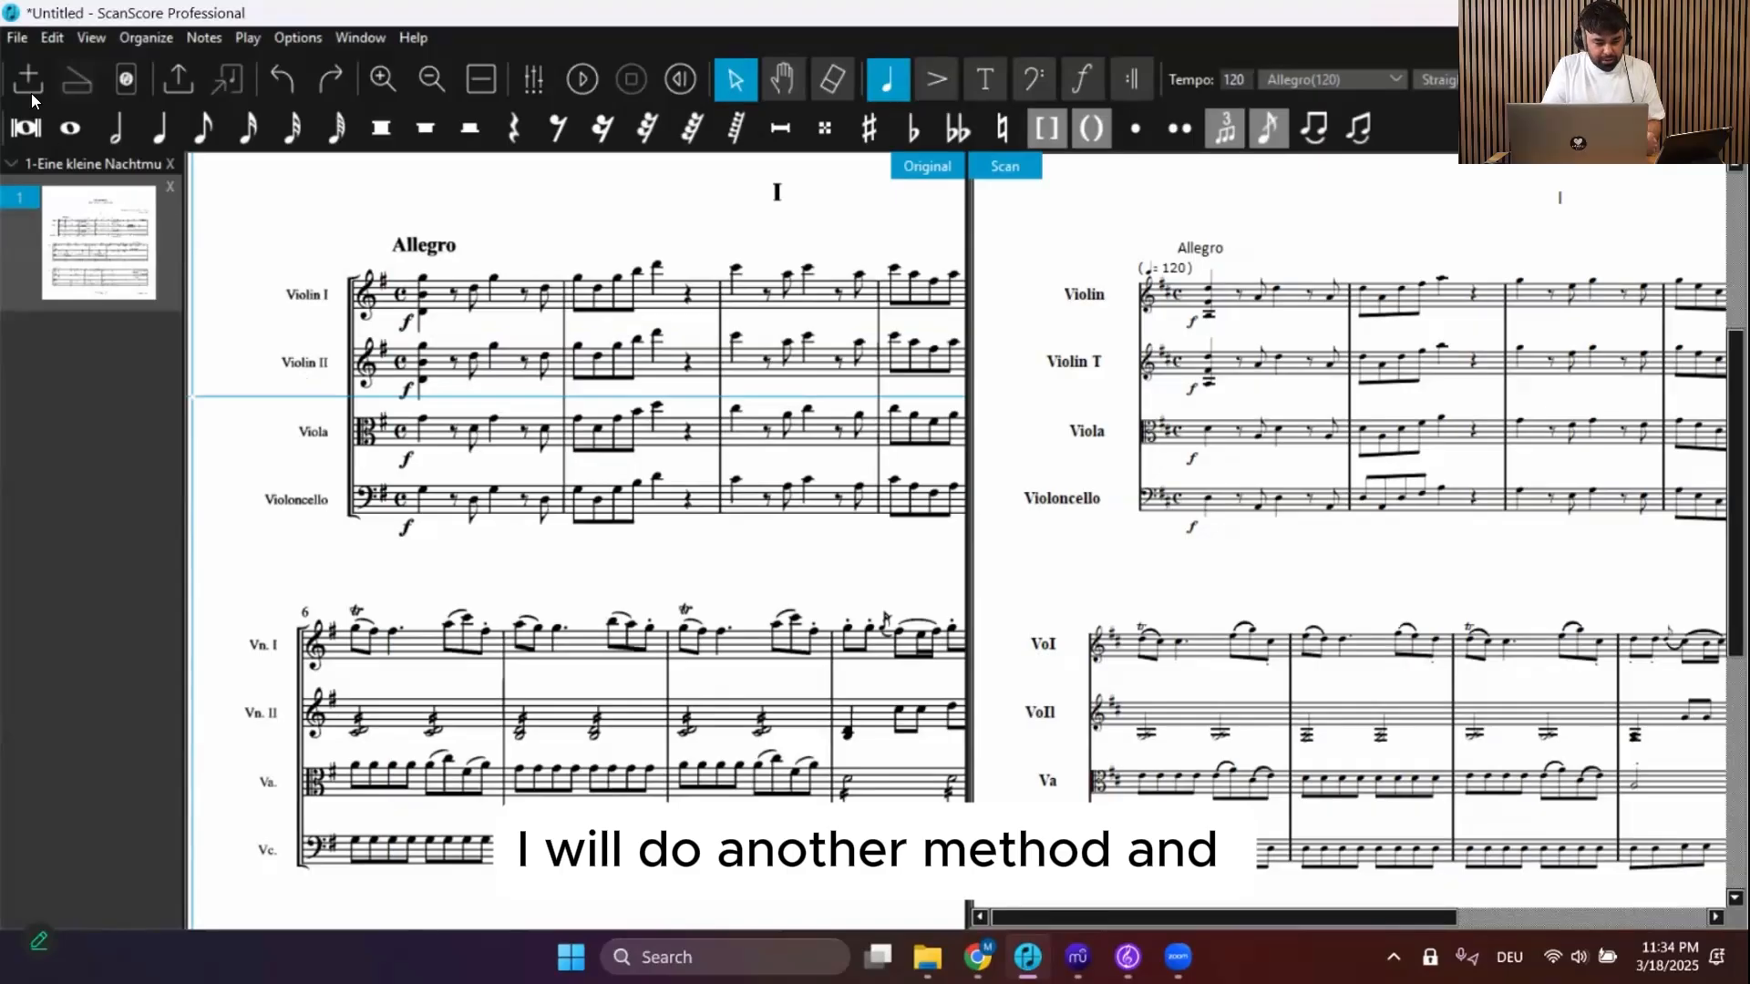
left_click(15, 36)
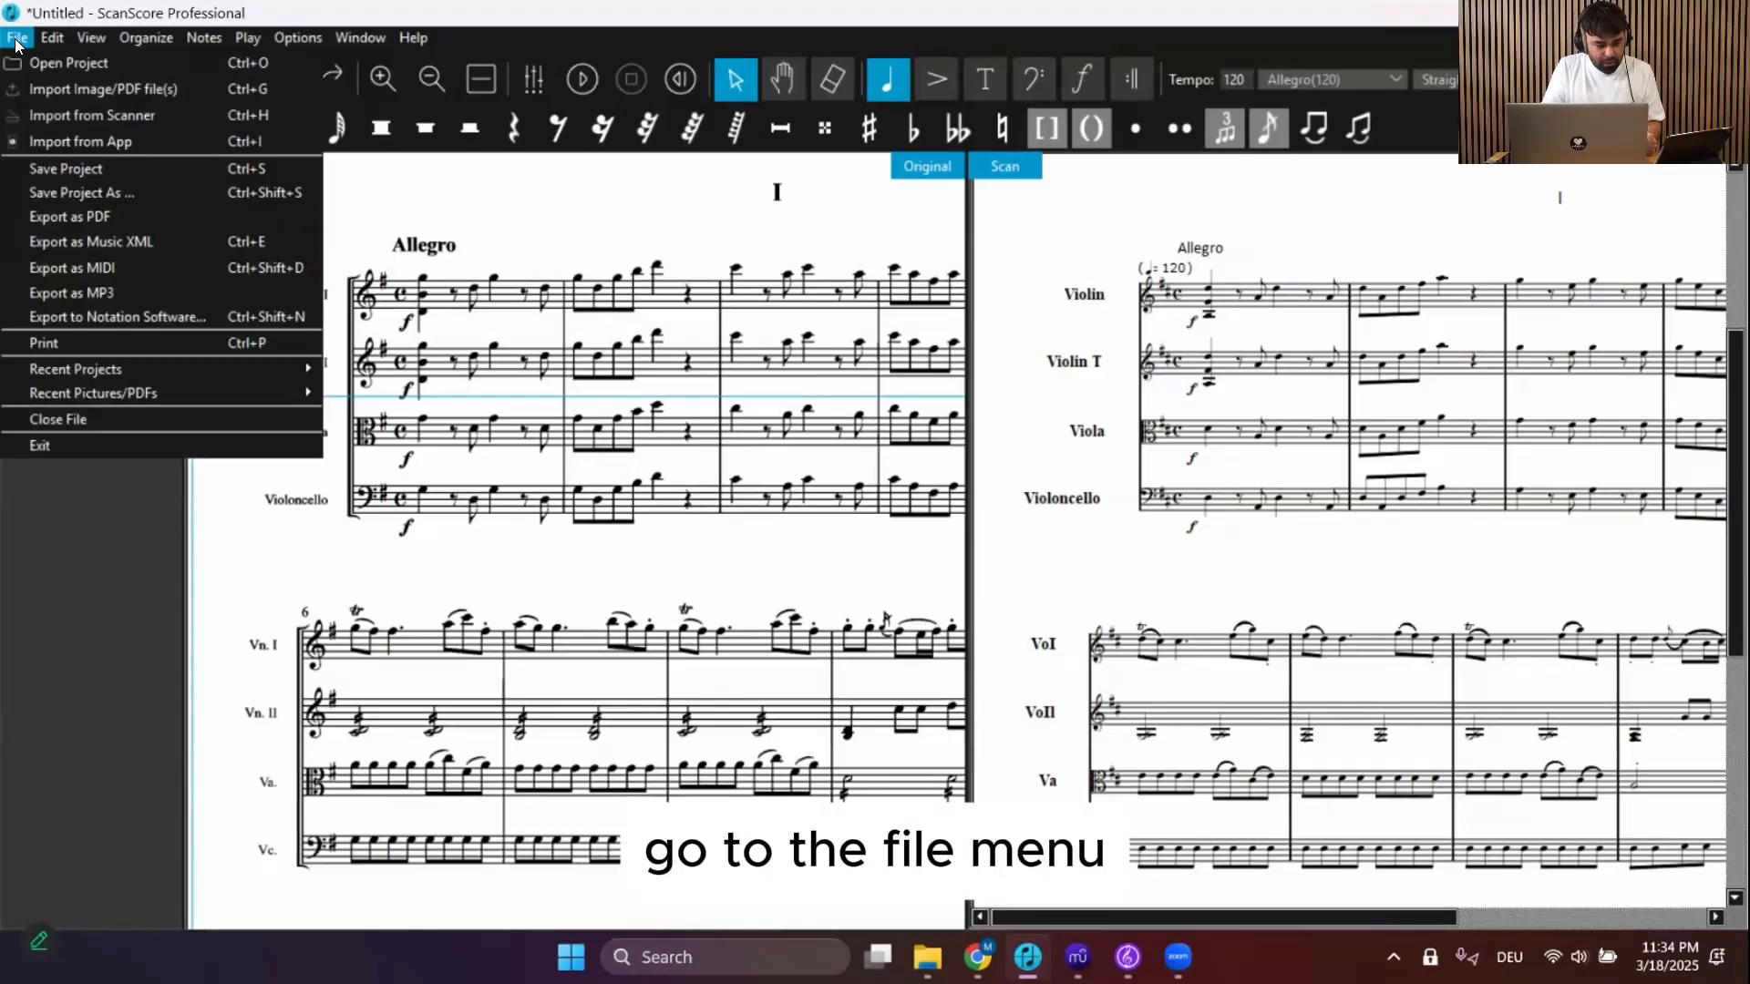
left_click(97, 248)
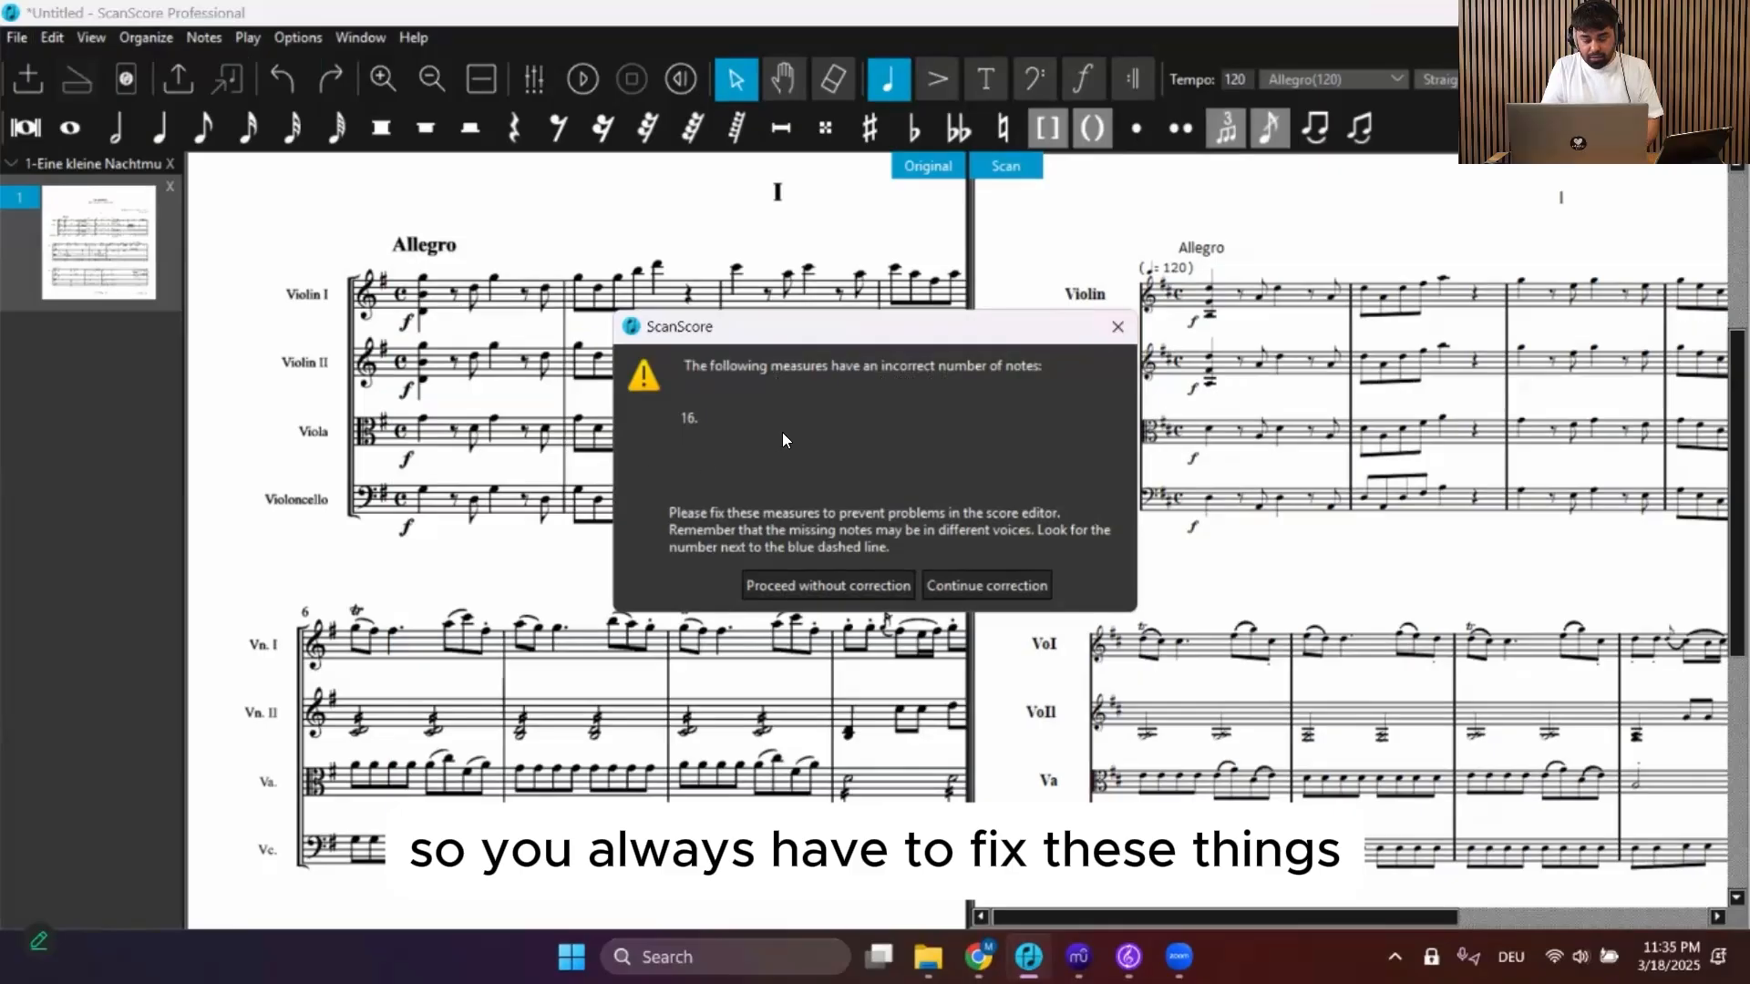
left_click(1117, 328)
Scroll through the original and scanned score to inspect the measures
scroll(1181, 426, "down", 3)
scroll(1181, 427, "right", 4)
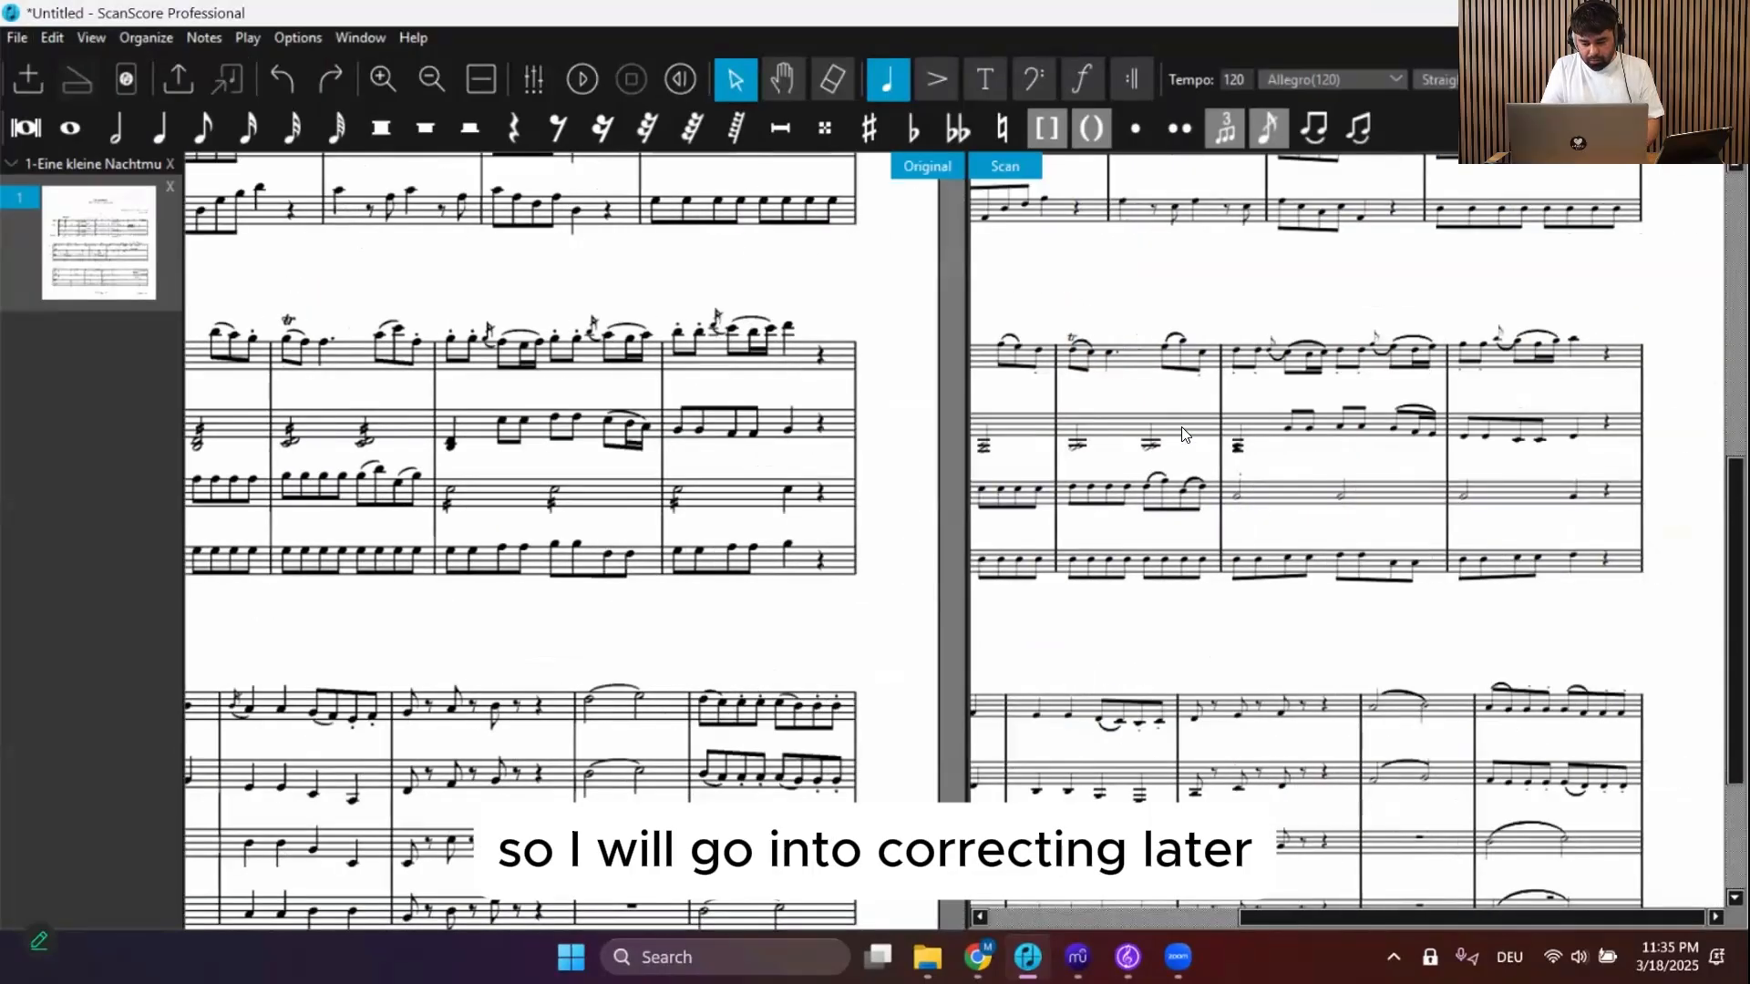
scroll(1181, 427, "down", 3)
scroll(1554, 641, "down", 2)
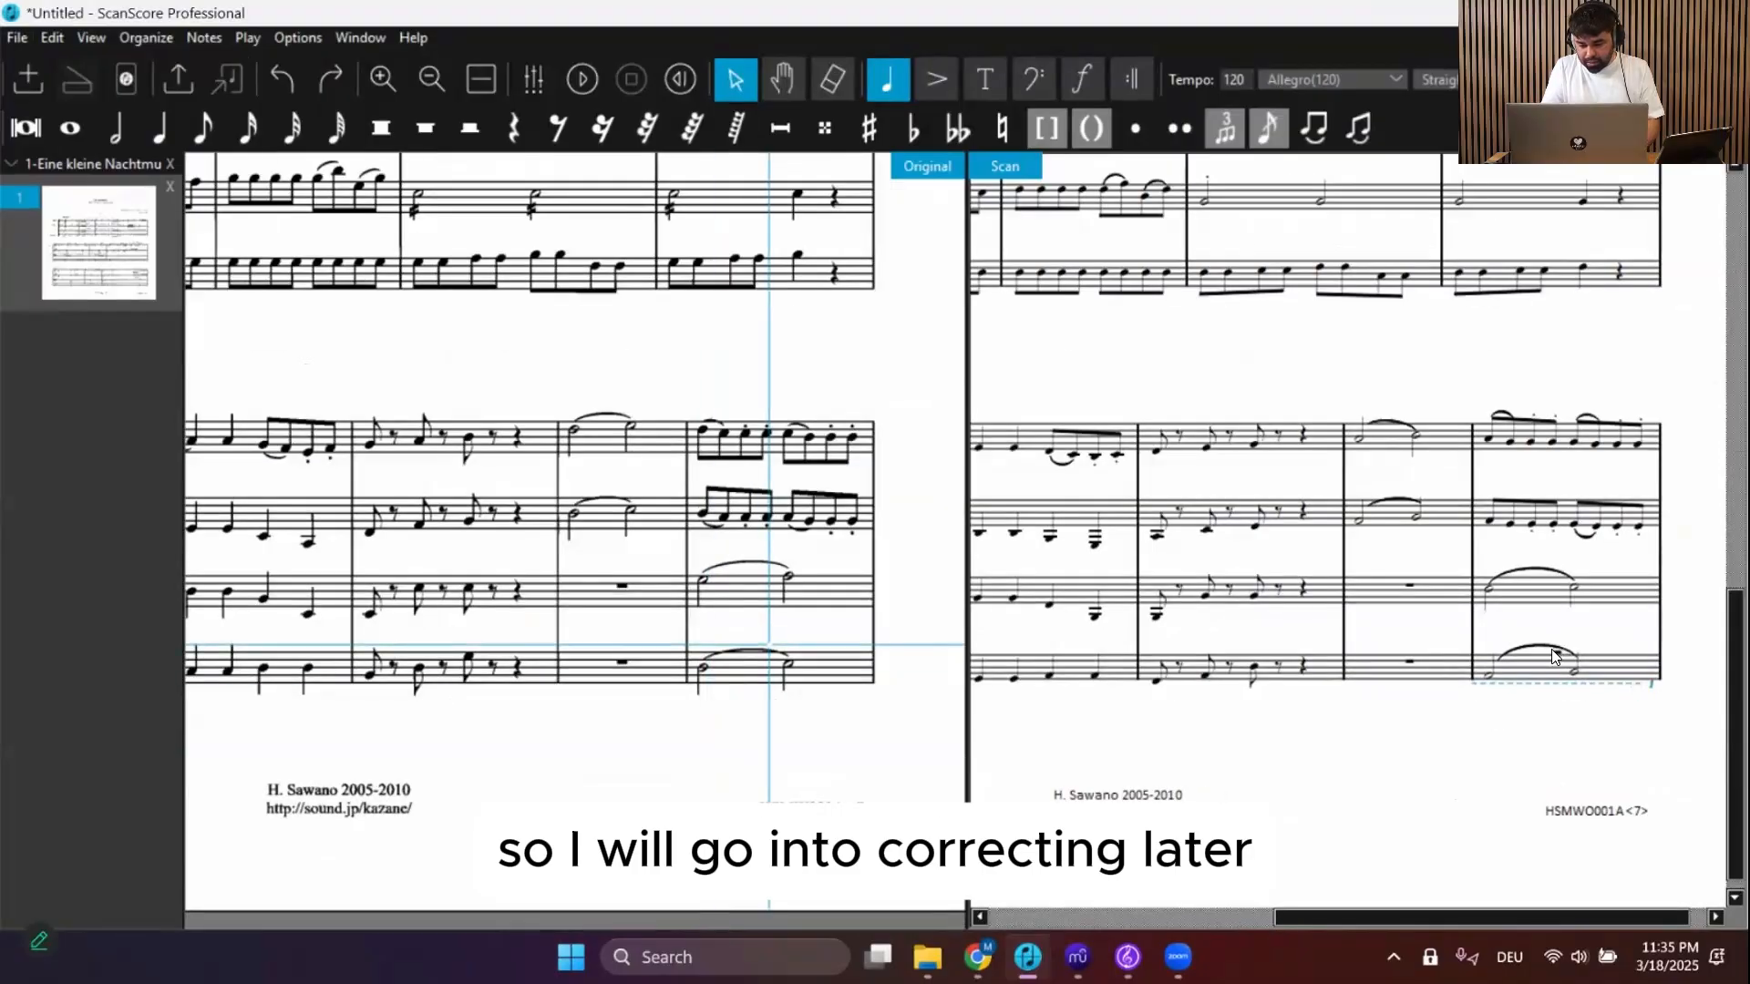
scroll(1555, 656, "up", 2)
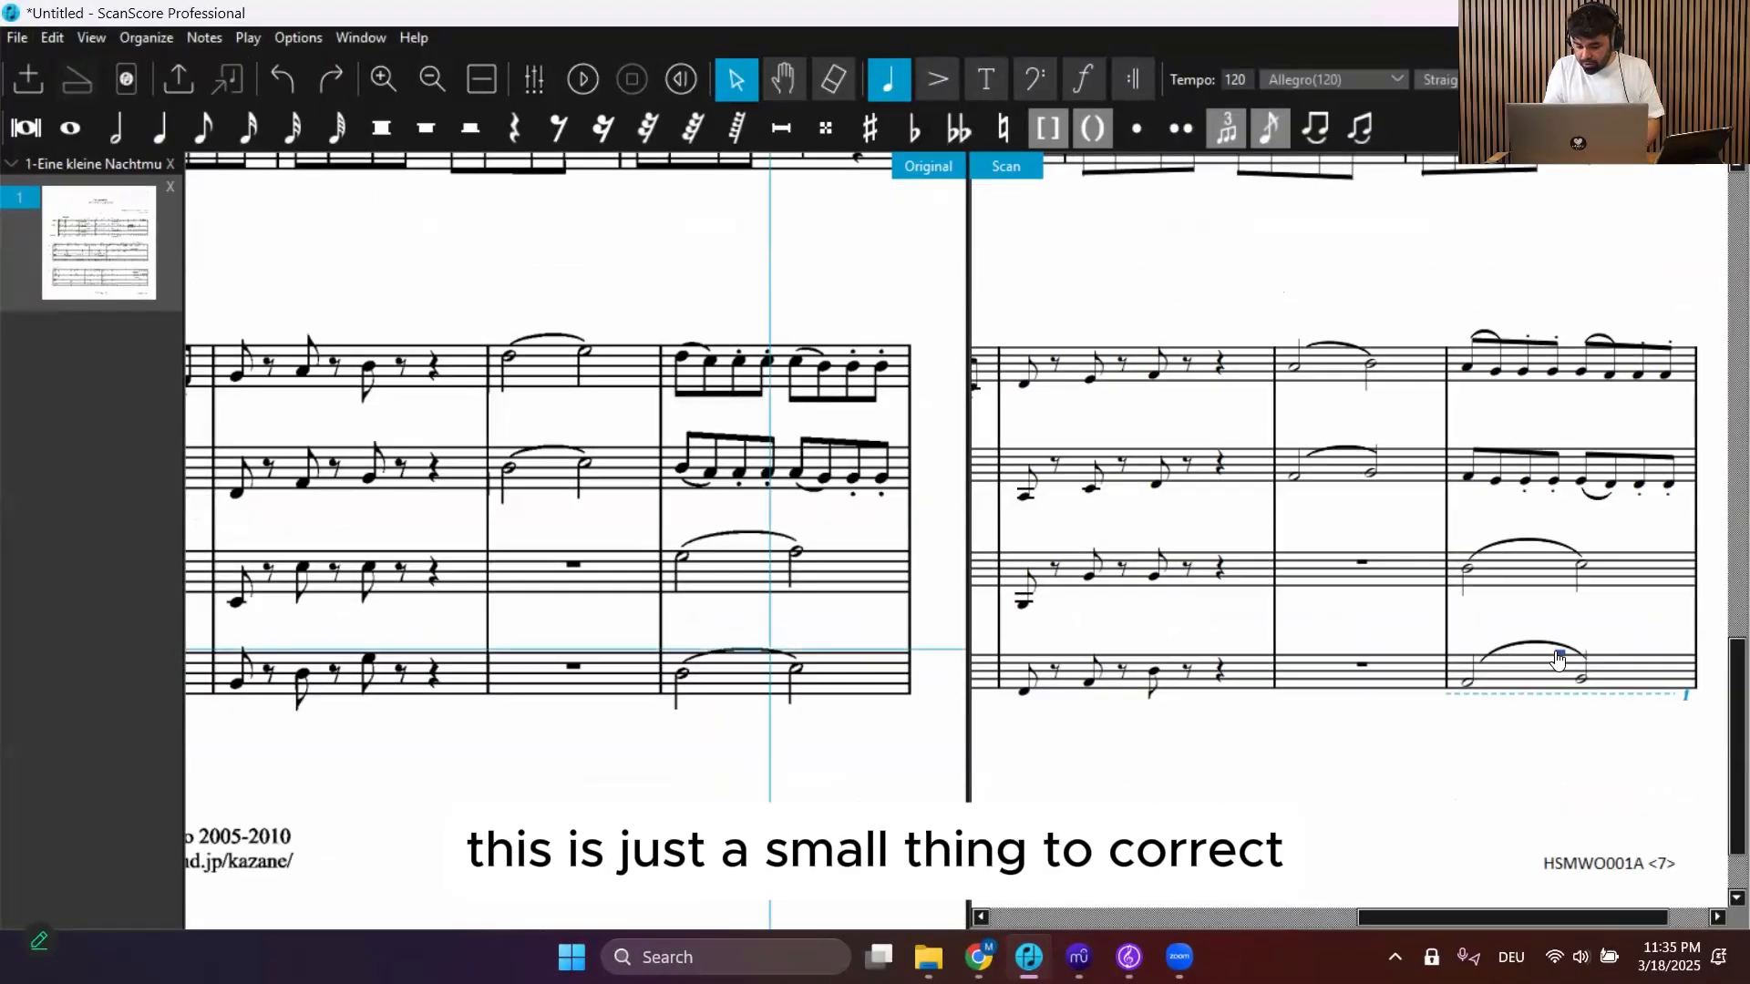
scroll(1310, 579, "left", 5)
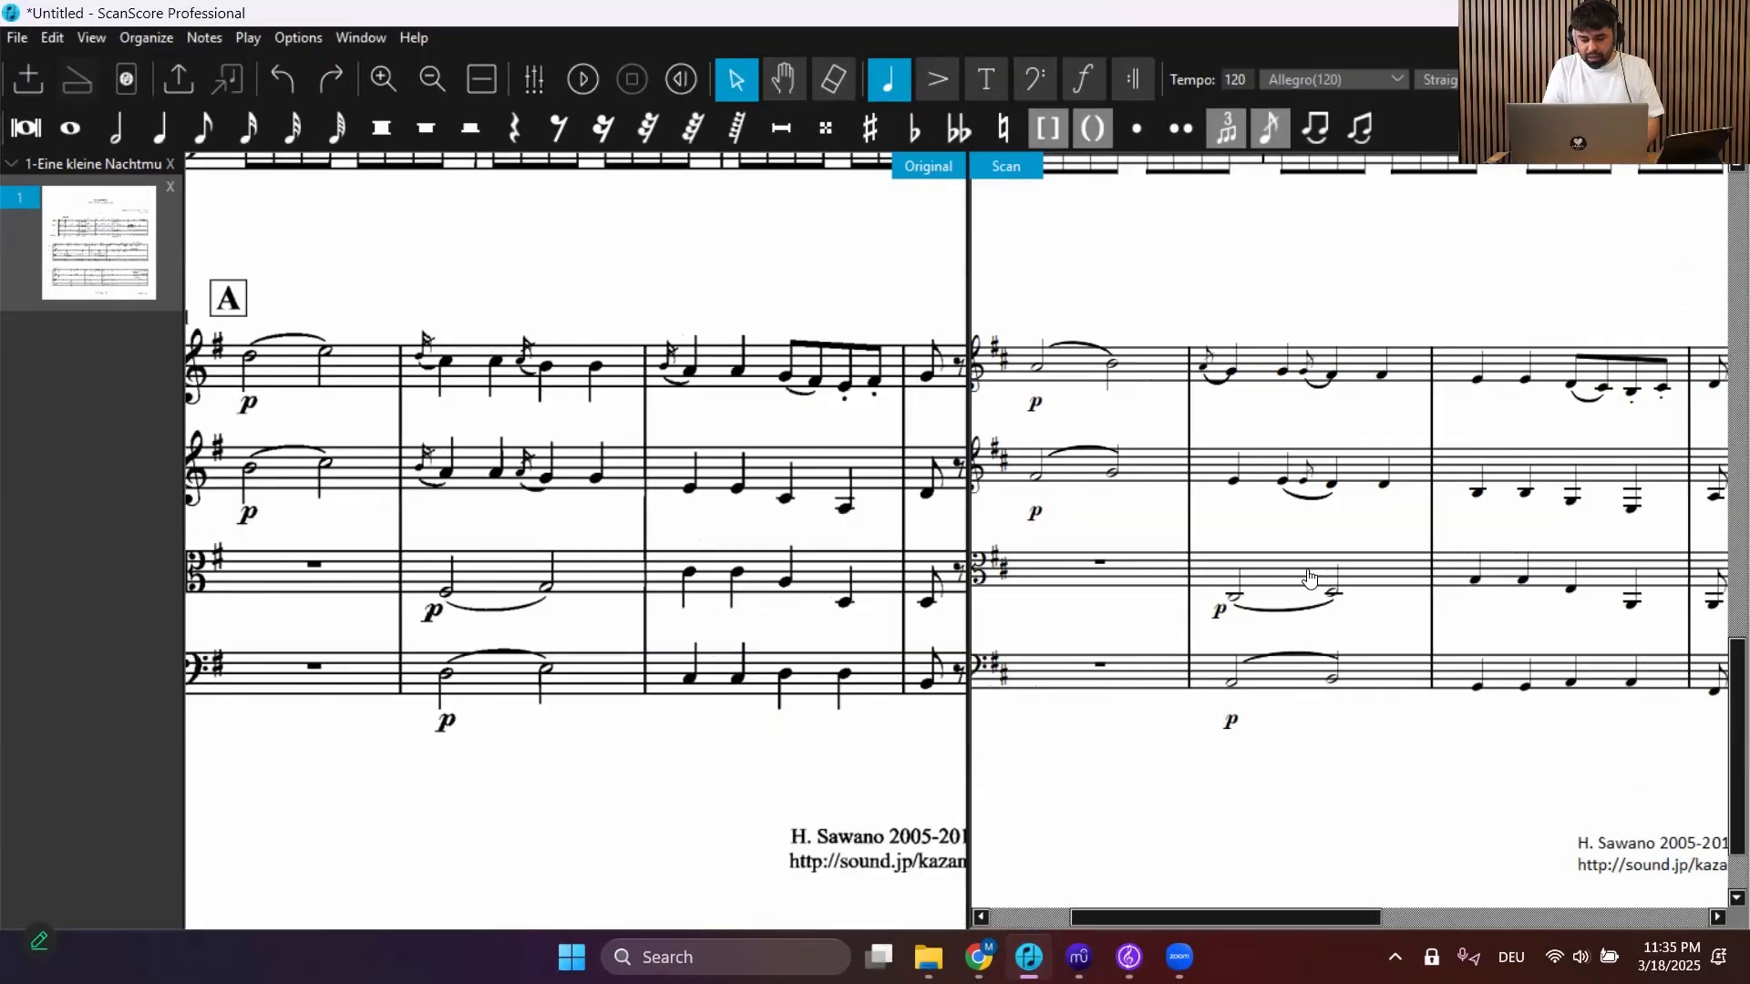
scroll(1310, 579, "left", 2)
scroll(1310, 579, "up", 15)
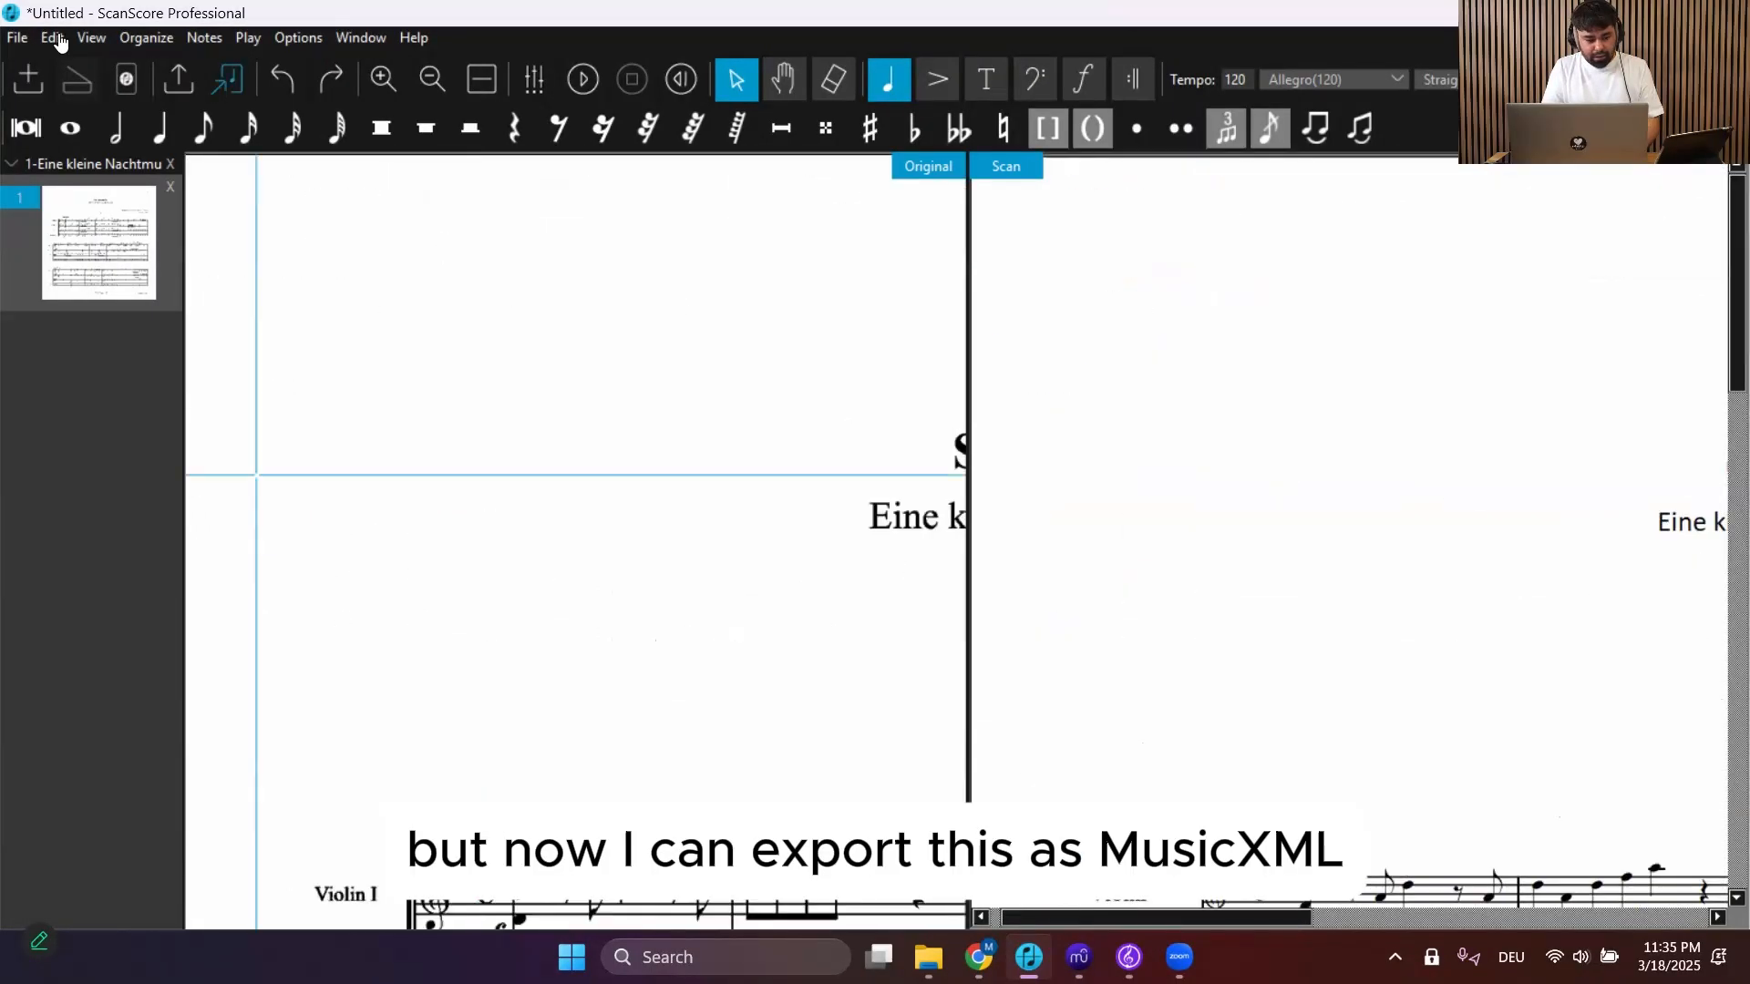
Export the score as MusicXML named 1-Eine kleine Nachtmusik in ScanScore Webinar, optimized for Sibelius
left_click(17, 38)
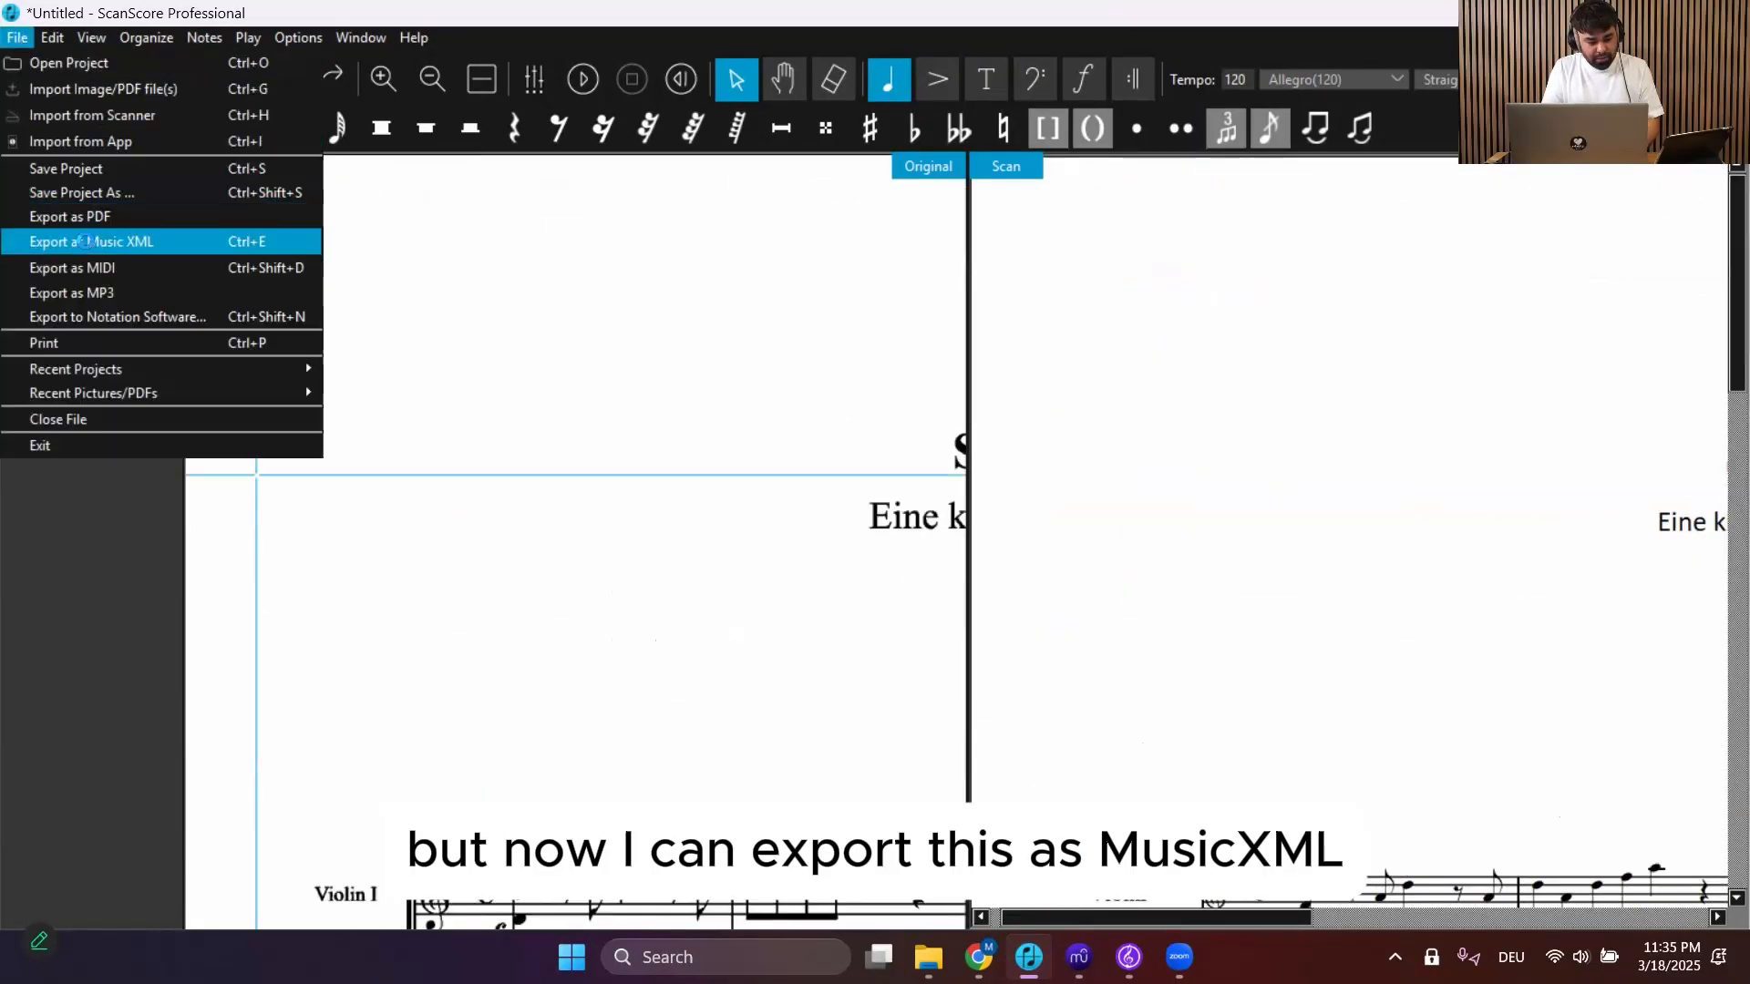
left_click(85, 242)
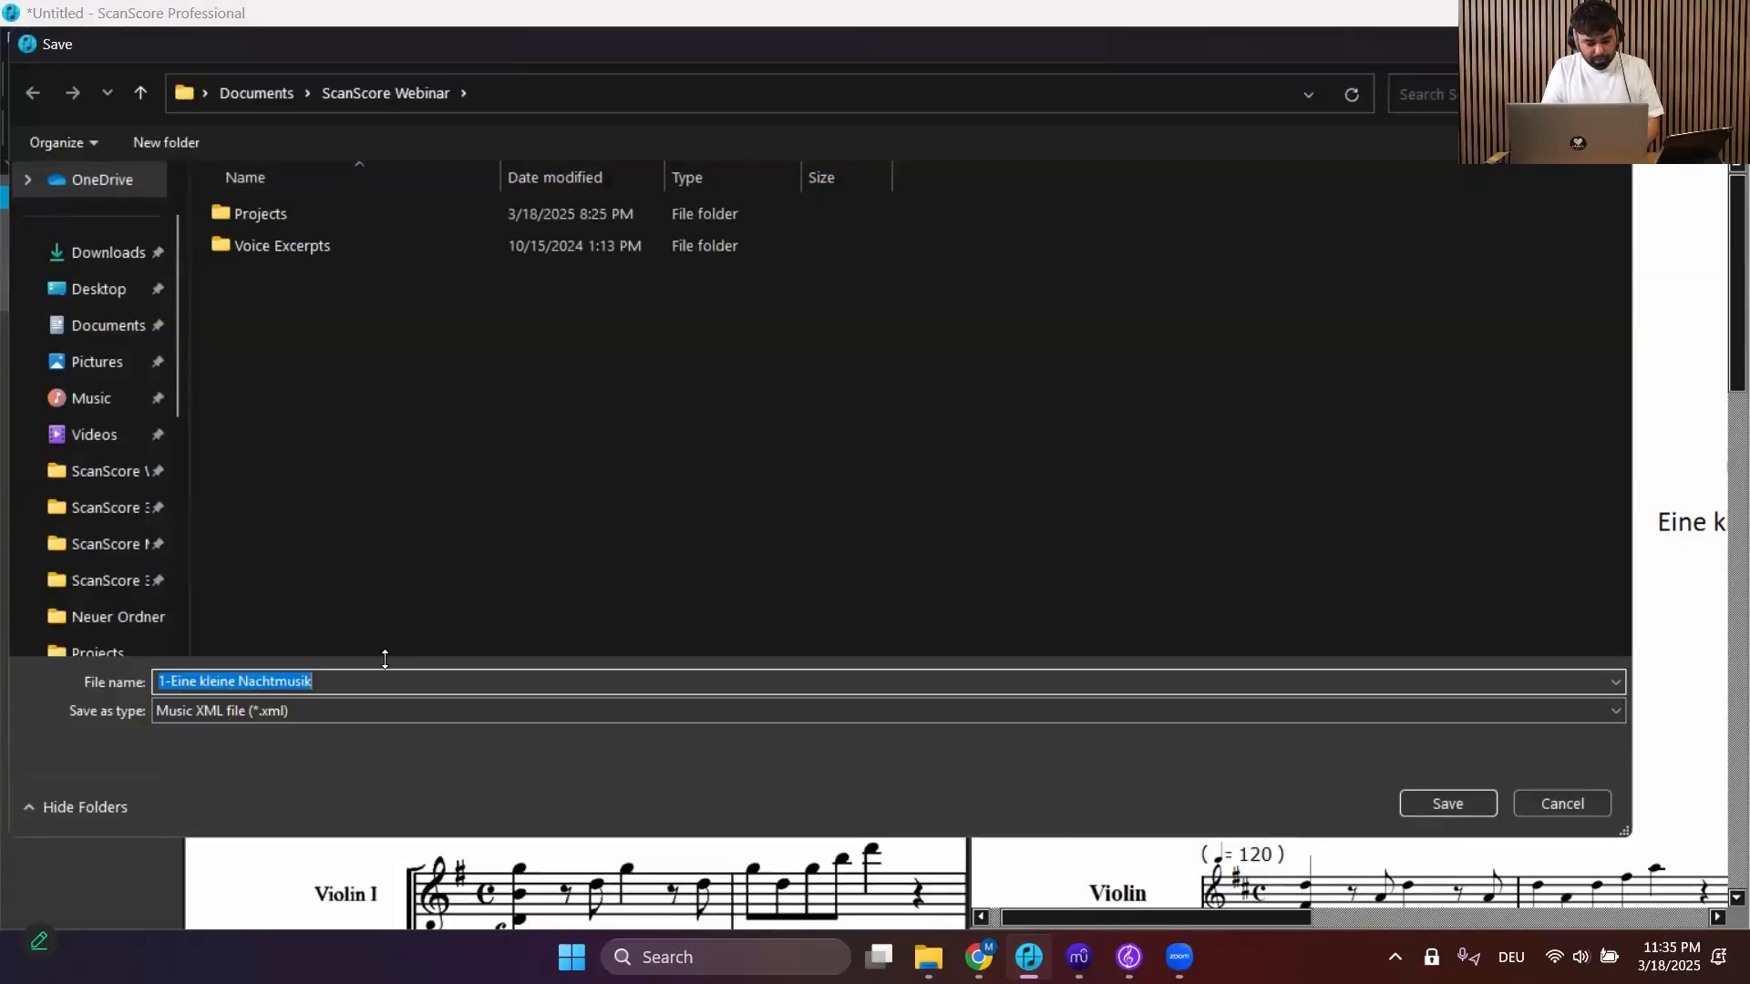
left_click(1449, 804)
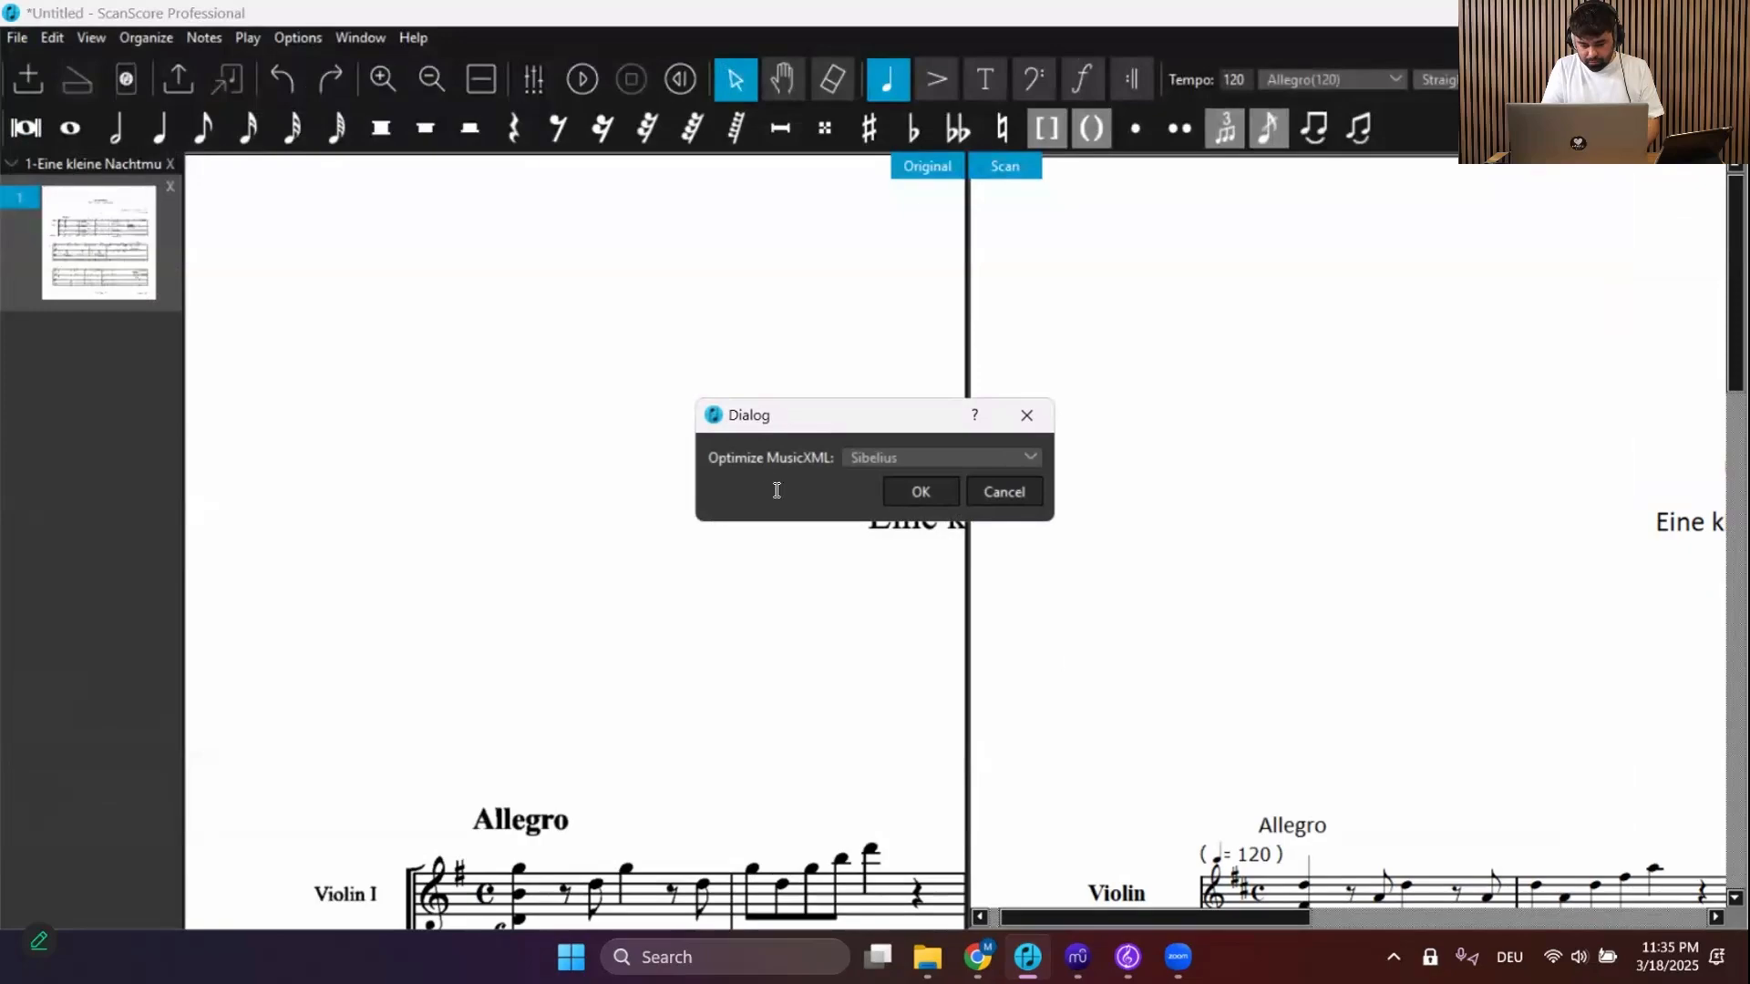
left_click(917, 489)
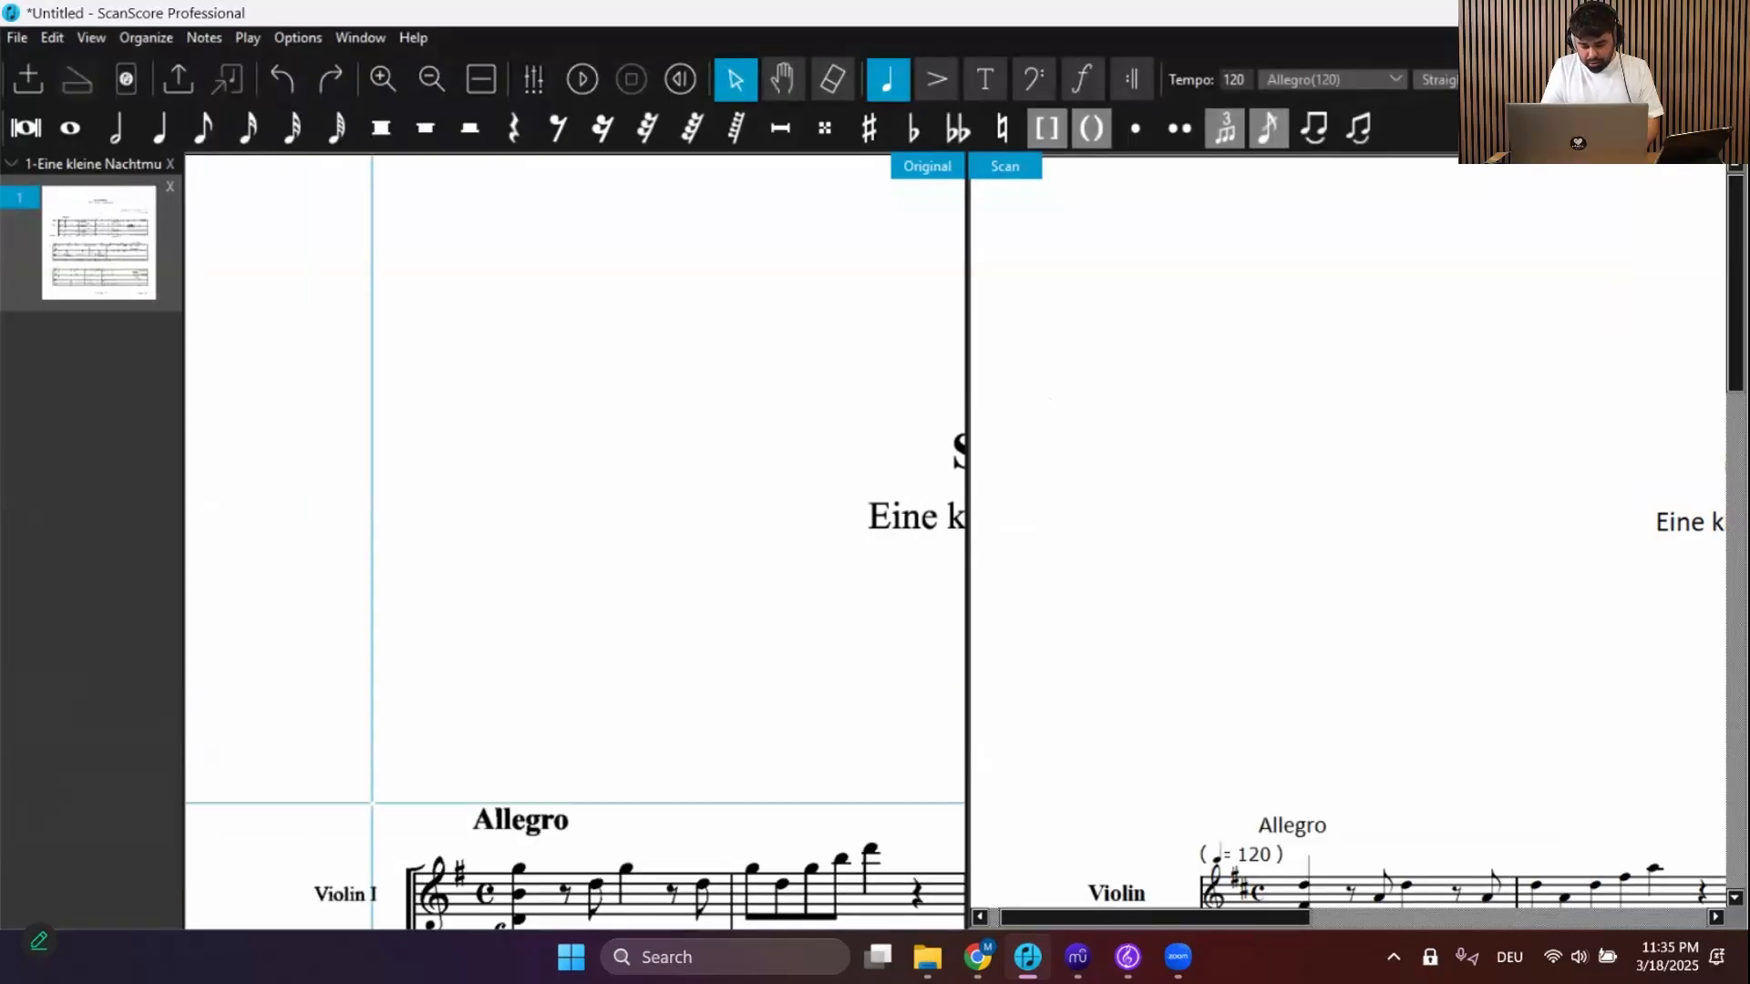
Open the 1-Eine kleine Nachtmusik MusicXML file in Sibelius with the default import settings and briefly play it
left_click(1127, 957)
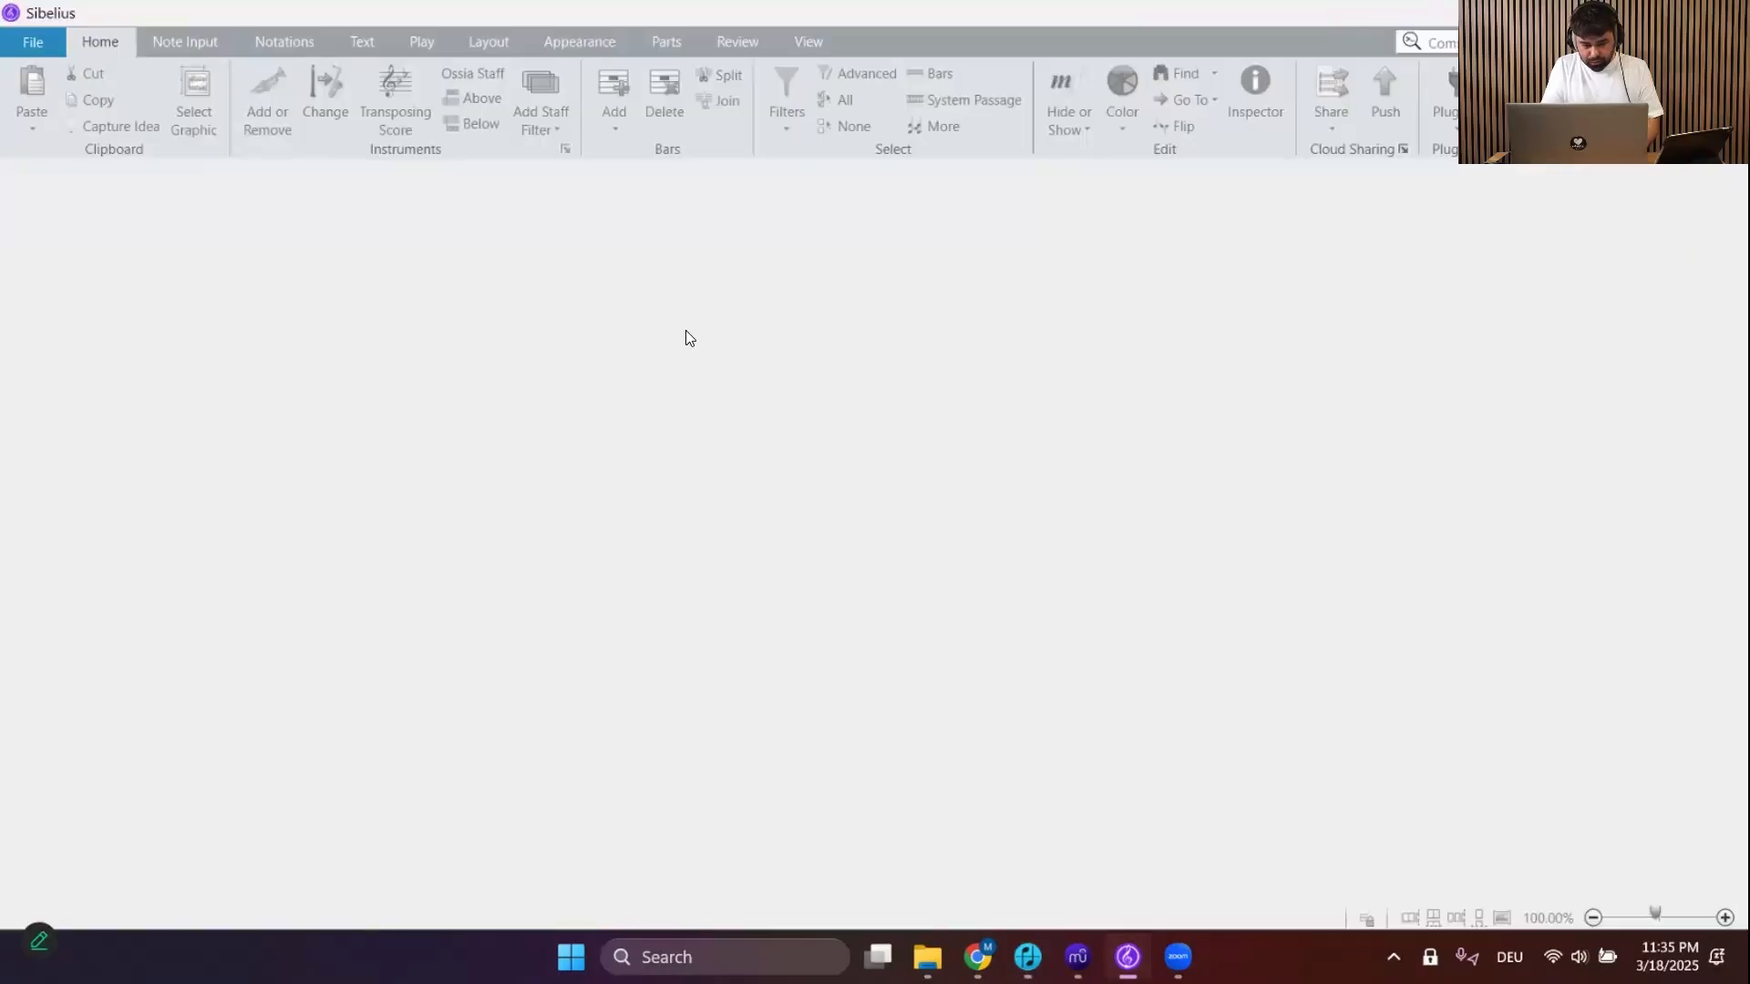
left_click(30, 44)
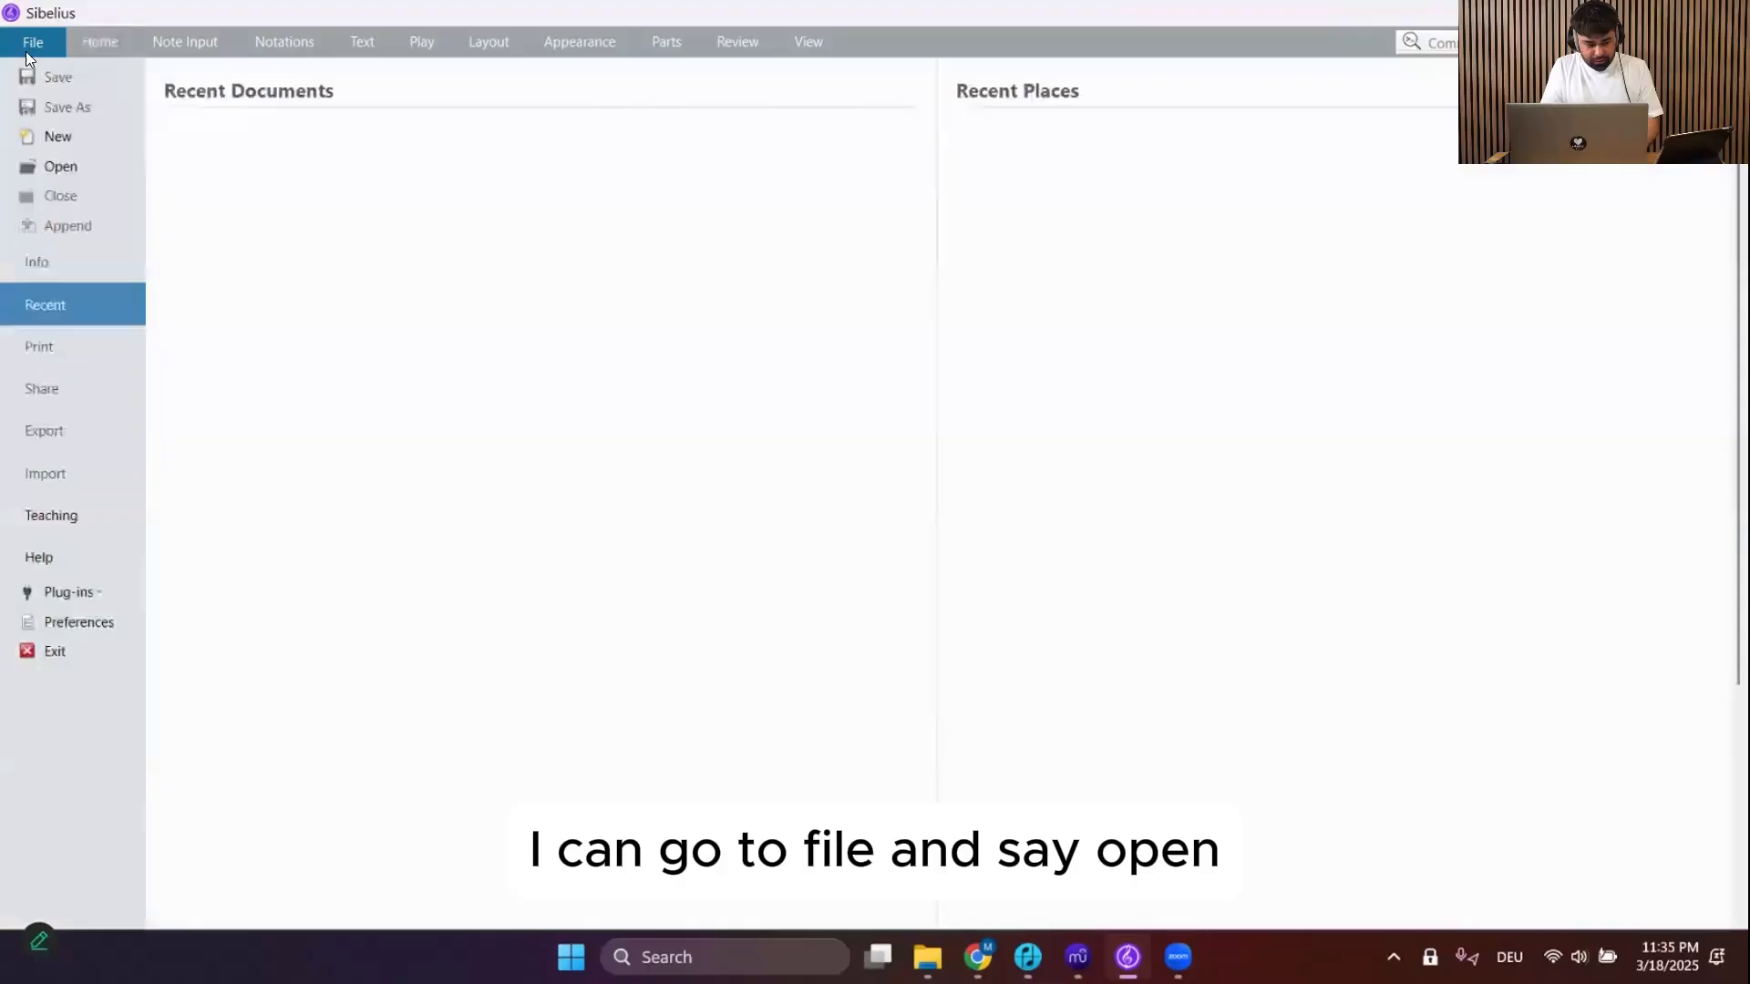
left_click(60, 167)
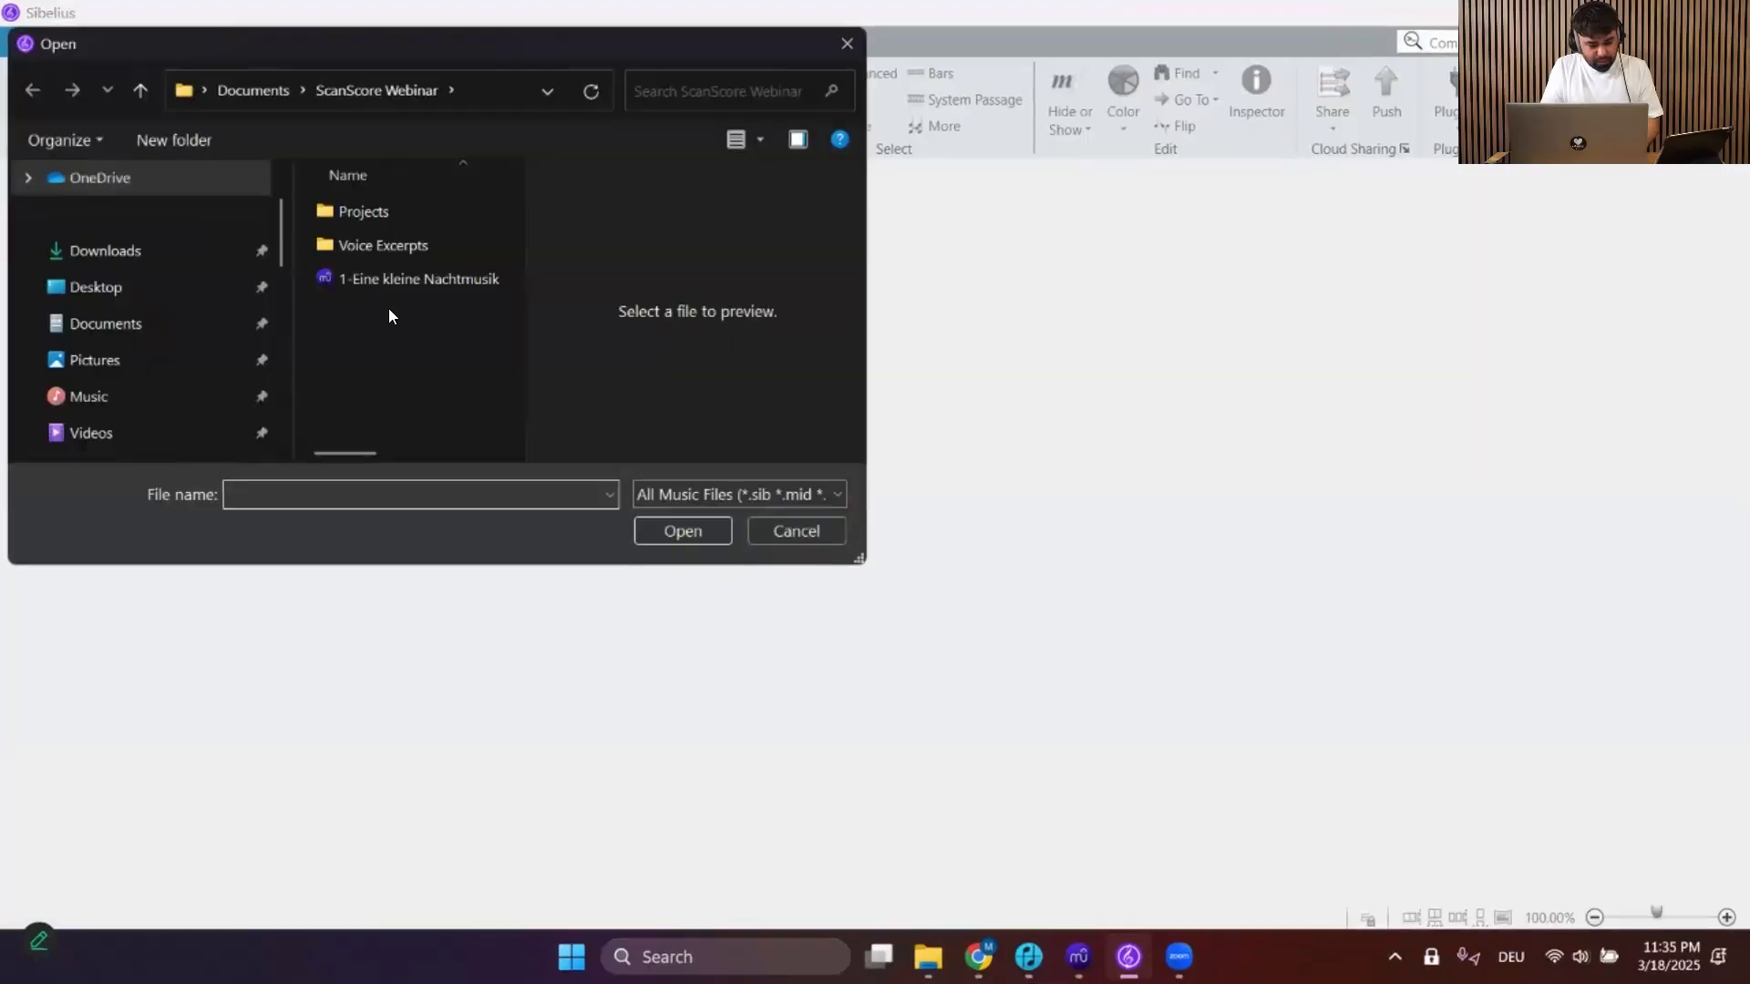
left_click(381, 280)
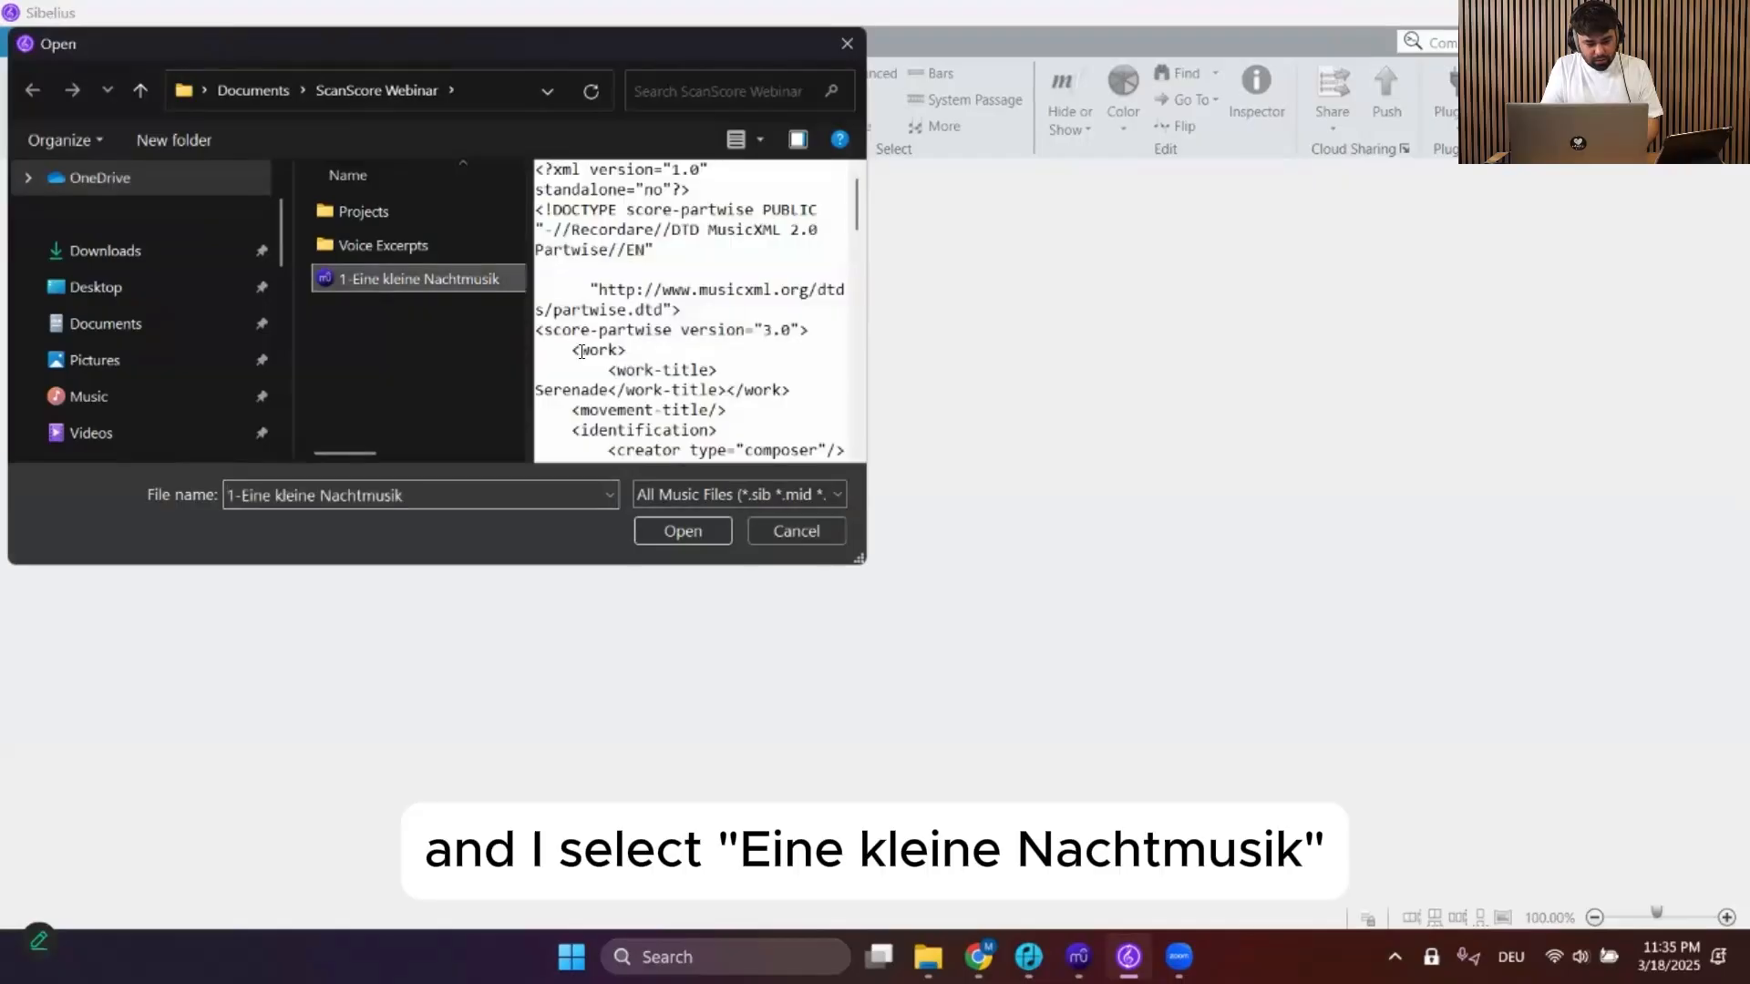
left_click(678, 534)
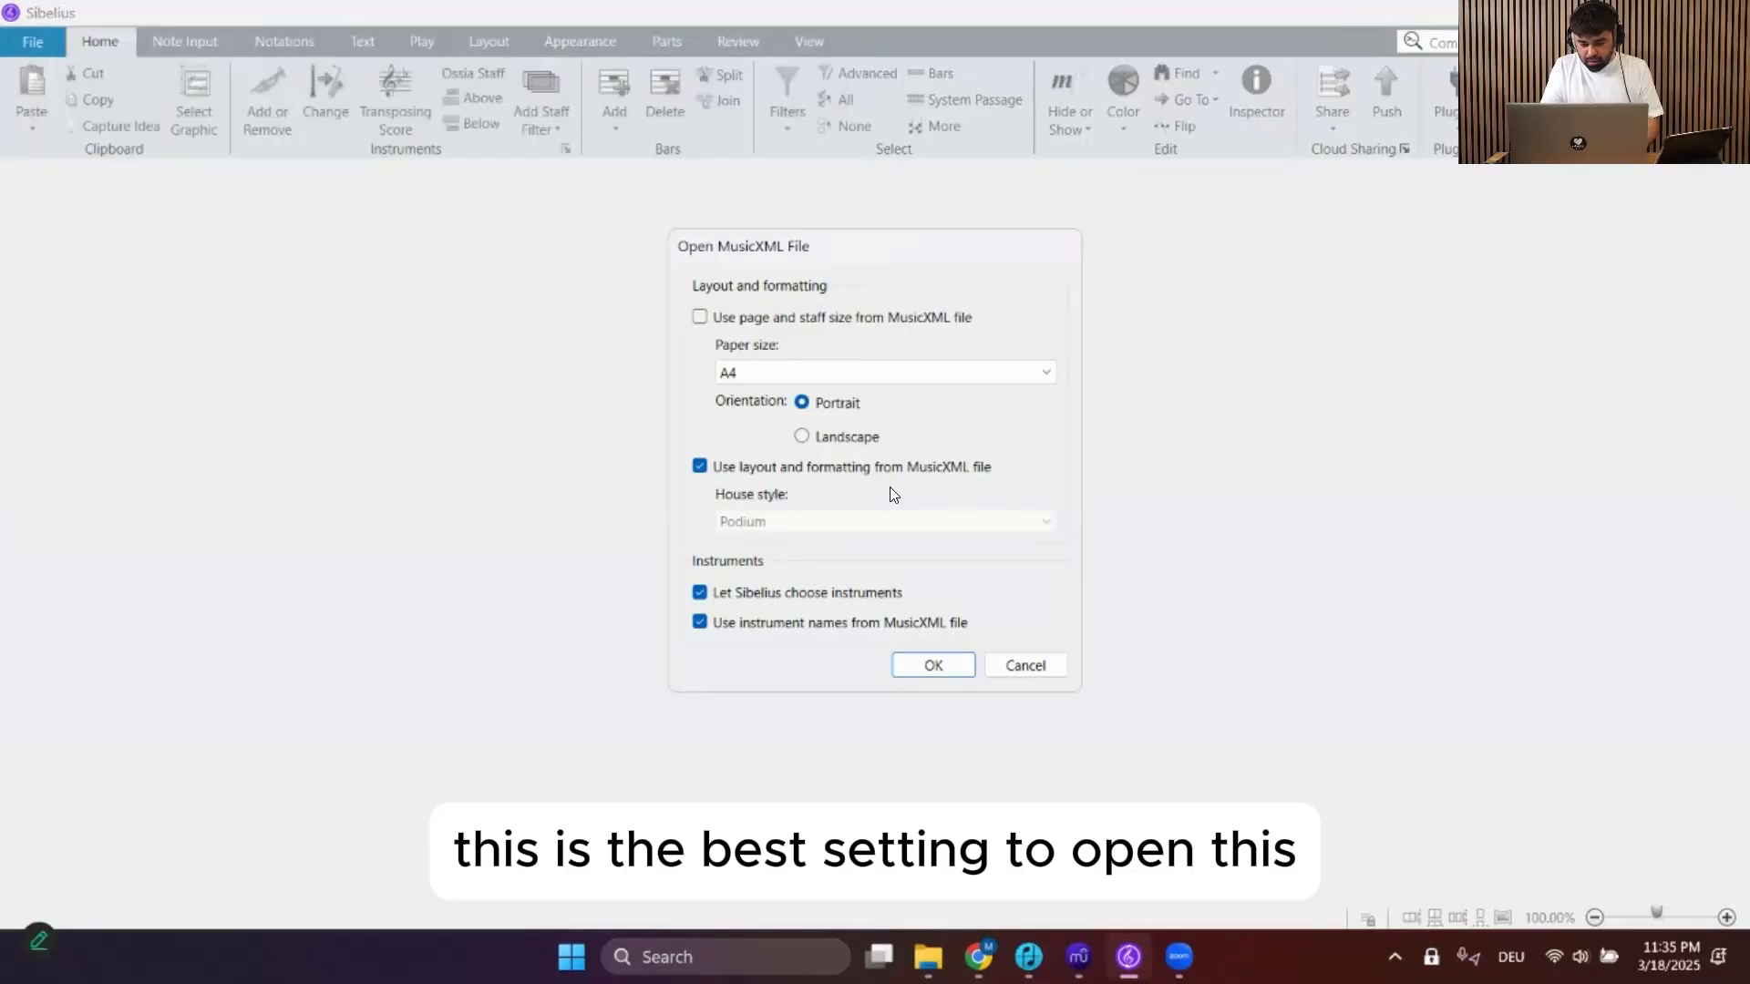
left_click(931, 668)
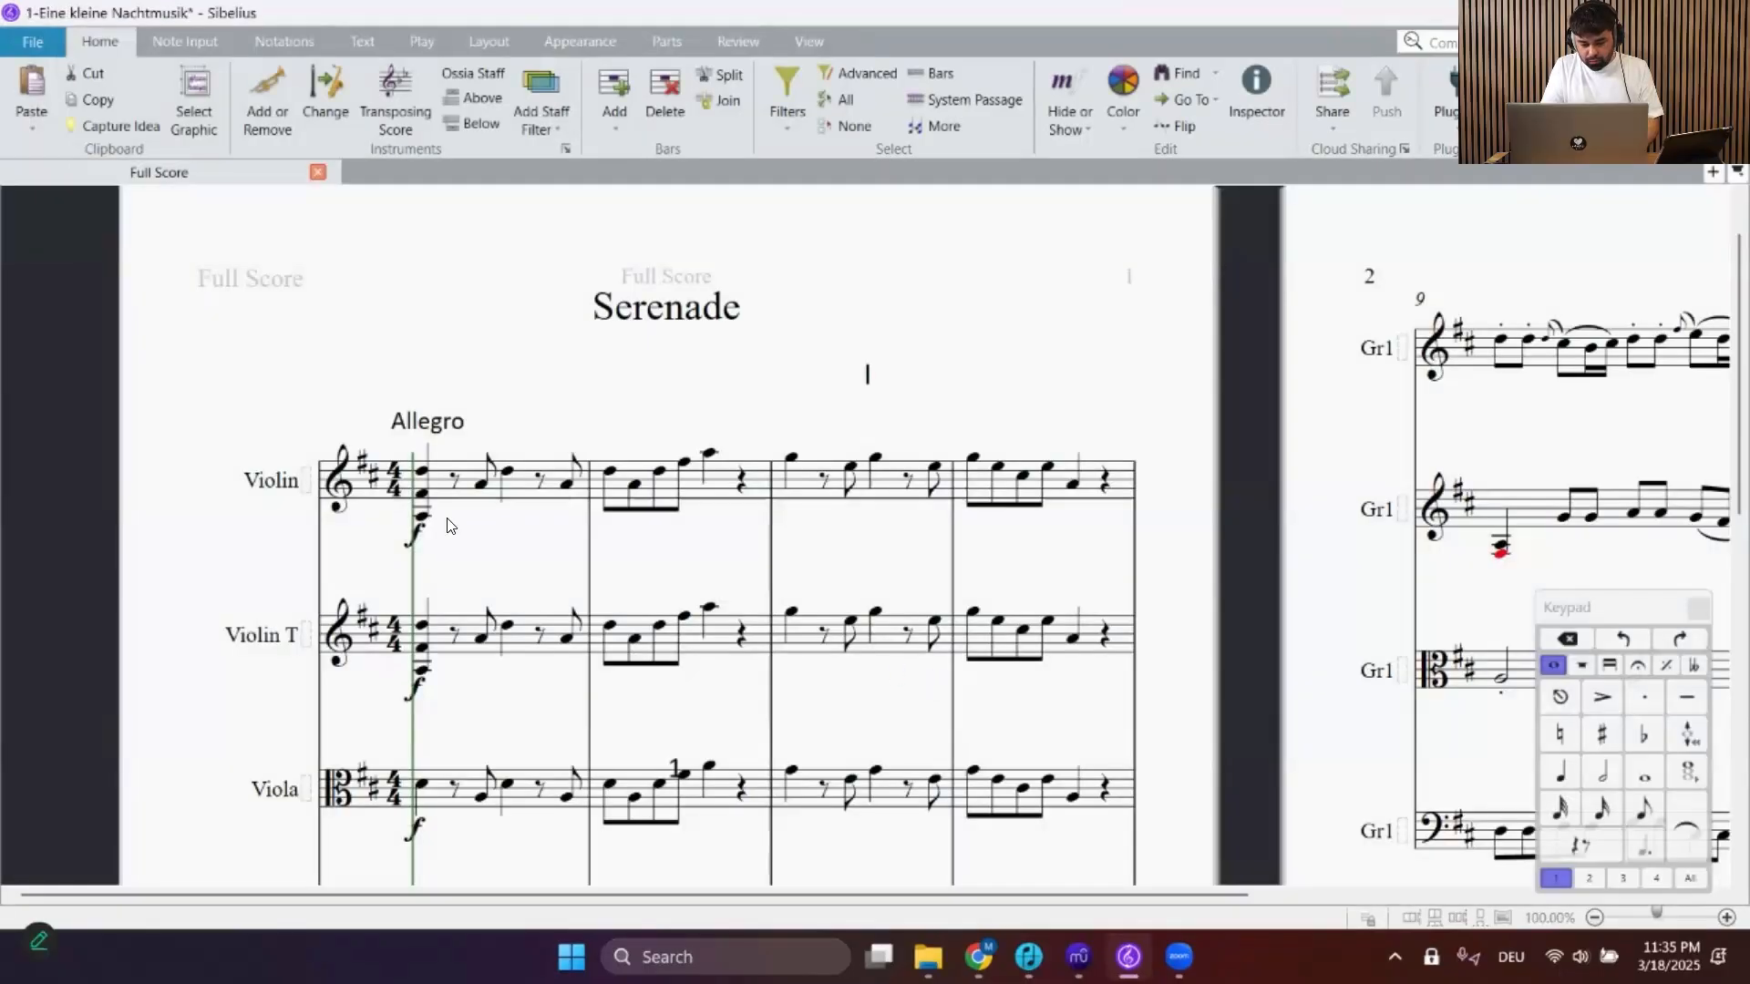
key("space")
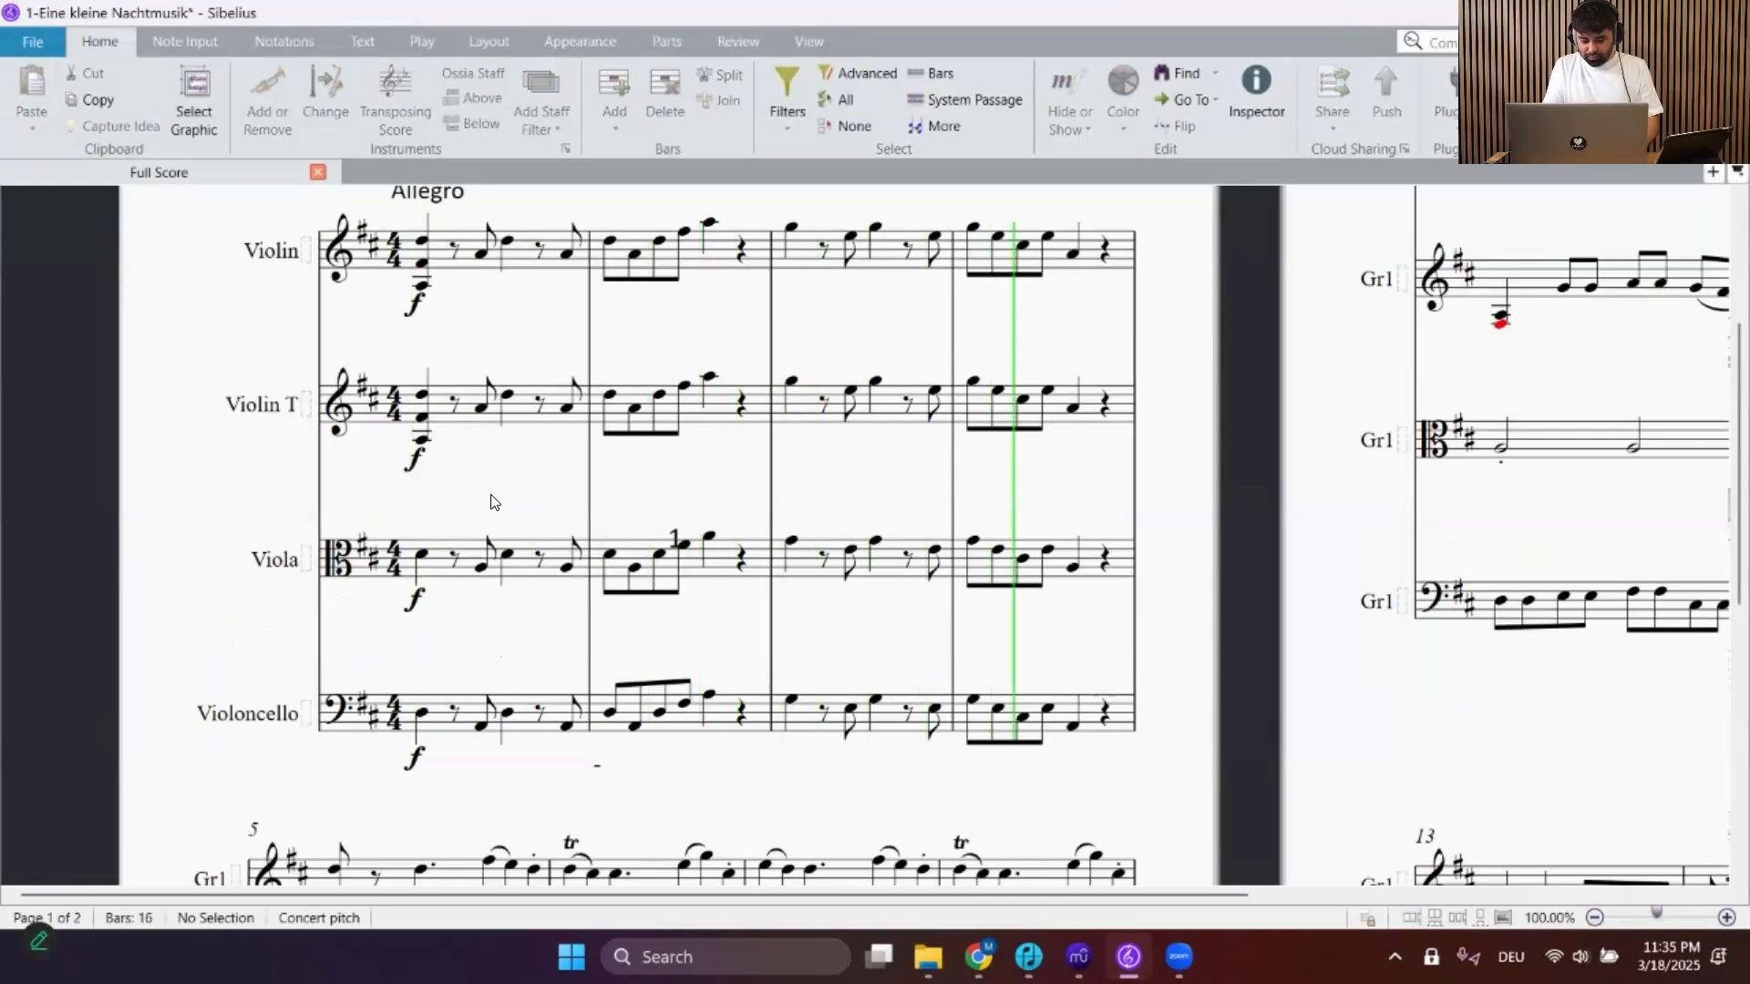
key("space")
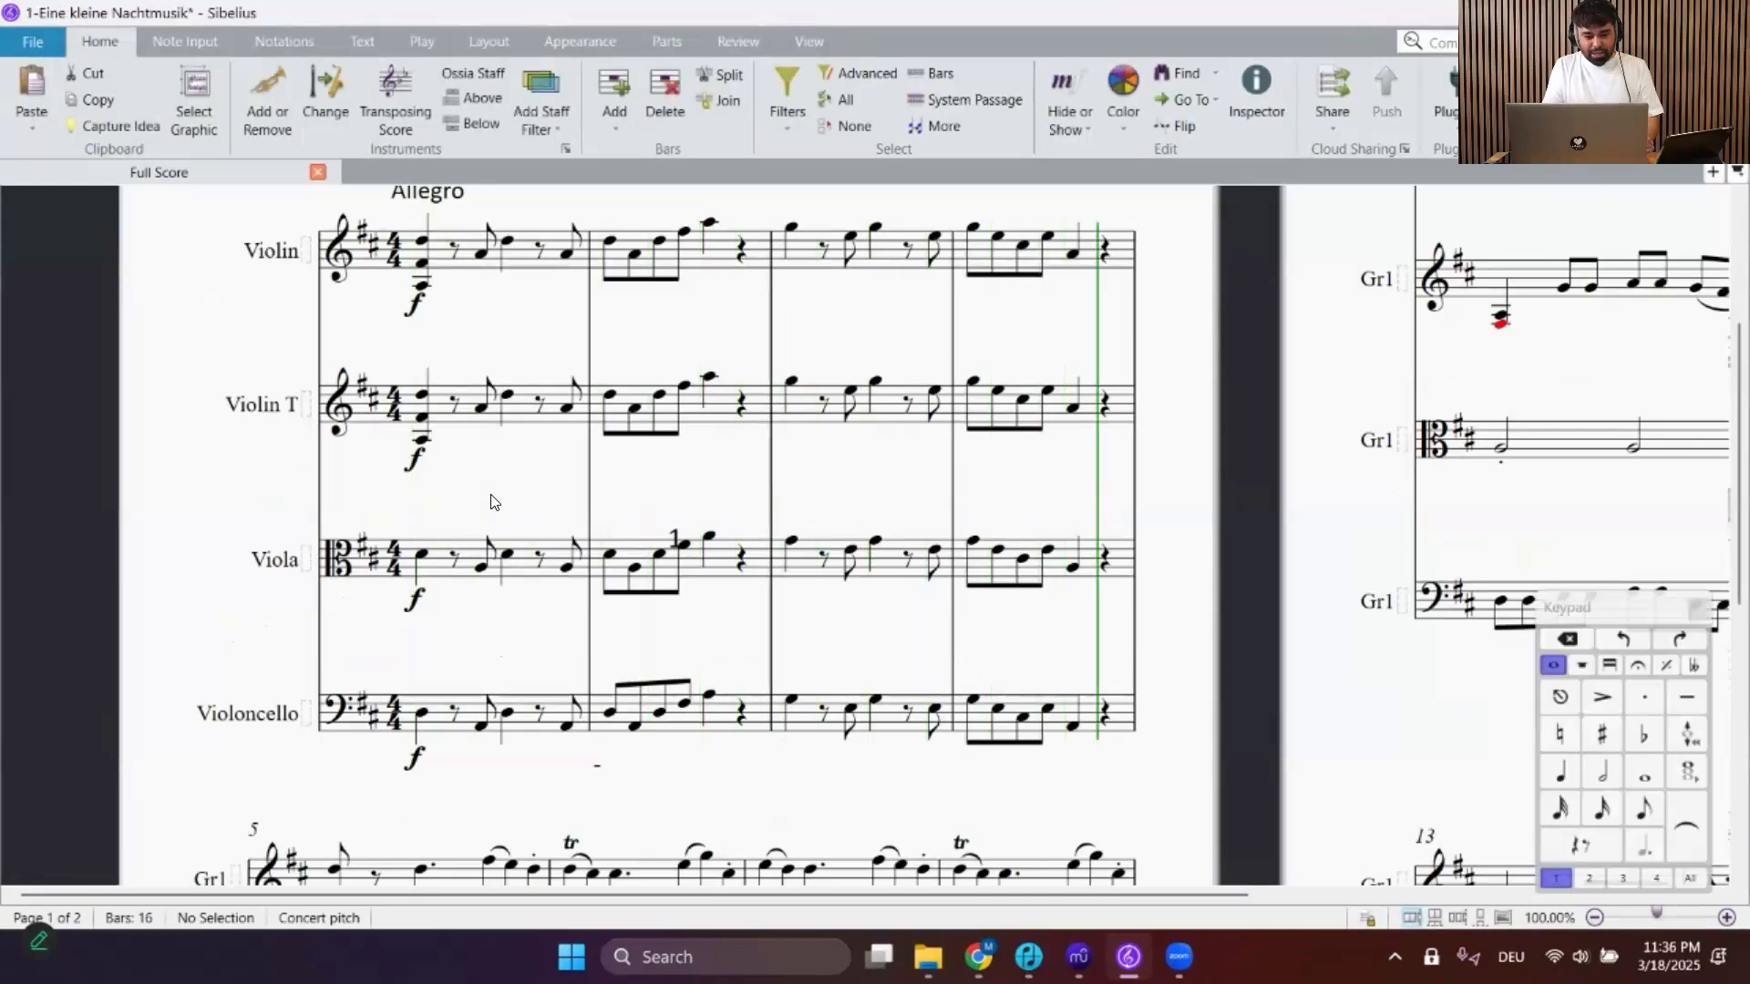